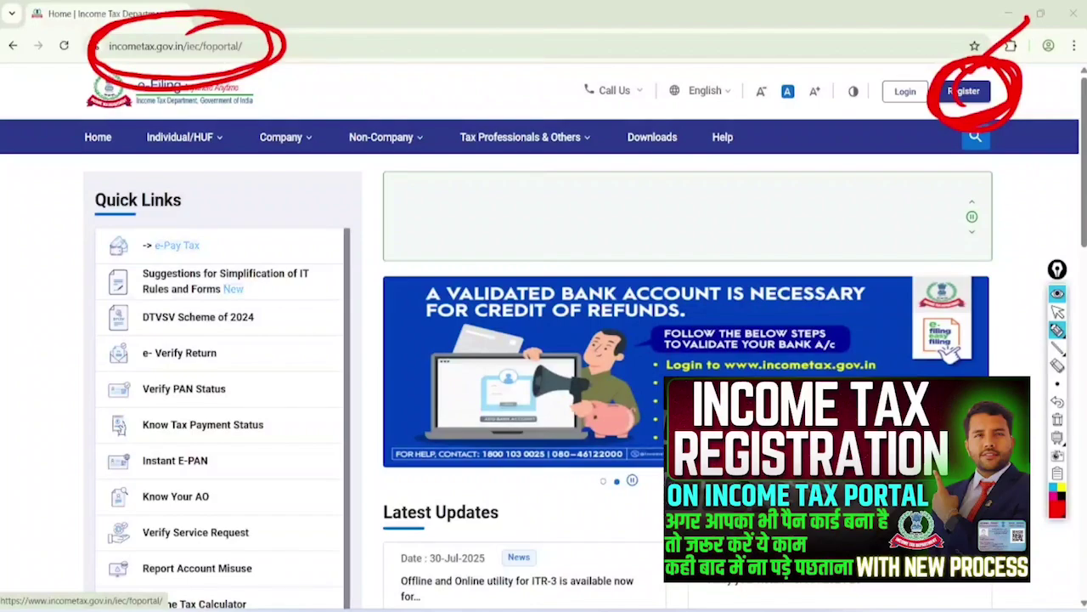
Circle the Login heading and tick the User ID field in red ink, clearing the screen's ink before and after
click(1058, 420)
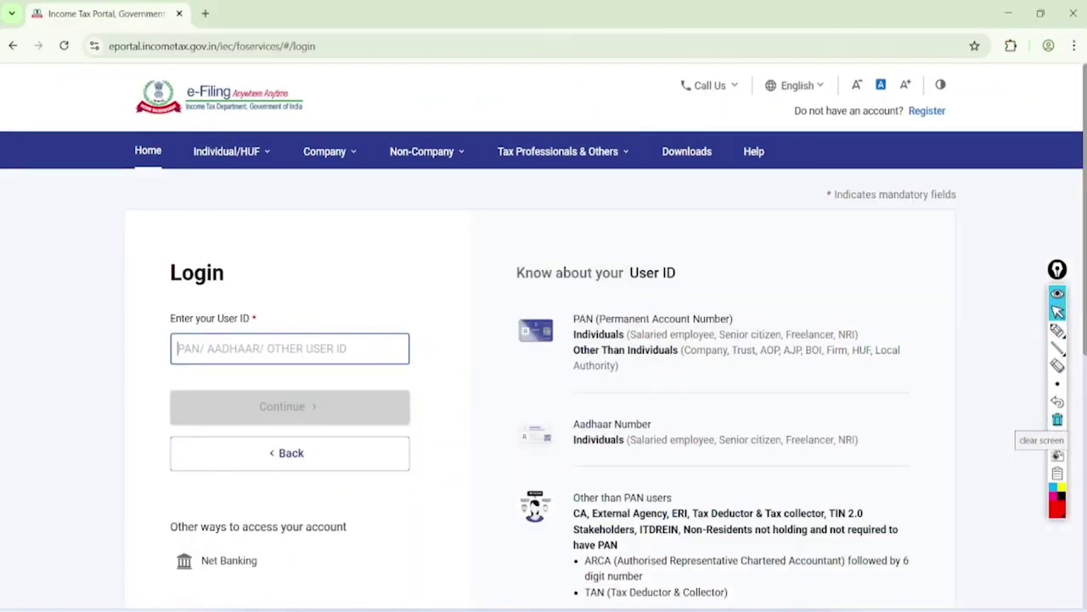
click(1058, 330)
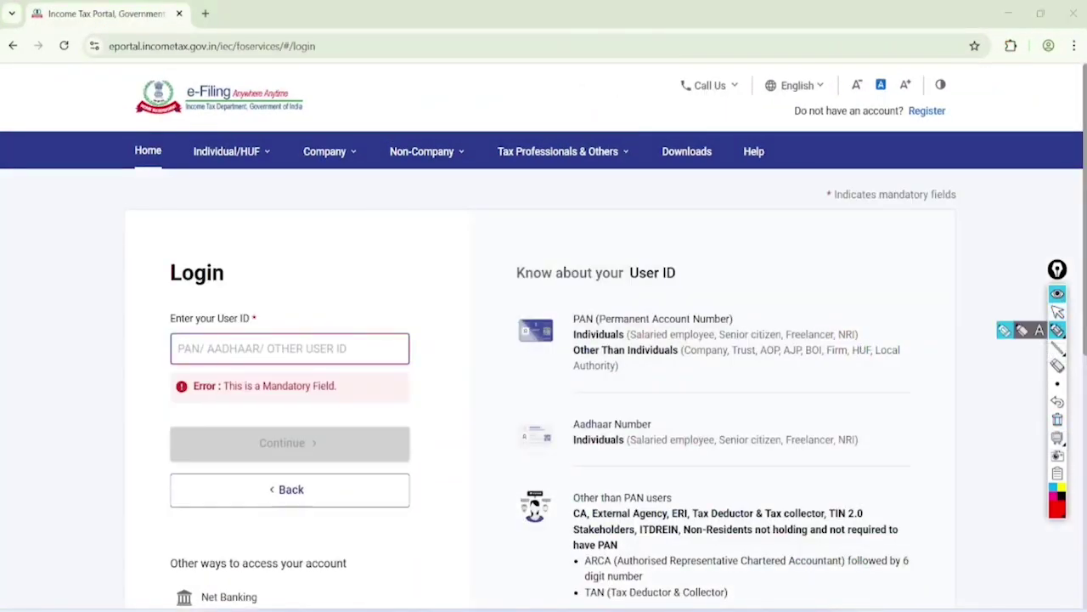
mouse_move(275, 276)
mouse_down()
mouse_move(151, 311)
mouse_move(229, 262)
mouse_up()
mouse_move(316, 345)
mouse_down()
mouse_move(325, 355)
mouse_move(459, 277)
mouse_up()
click(1058, 312)
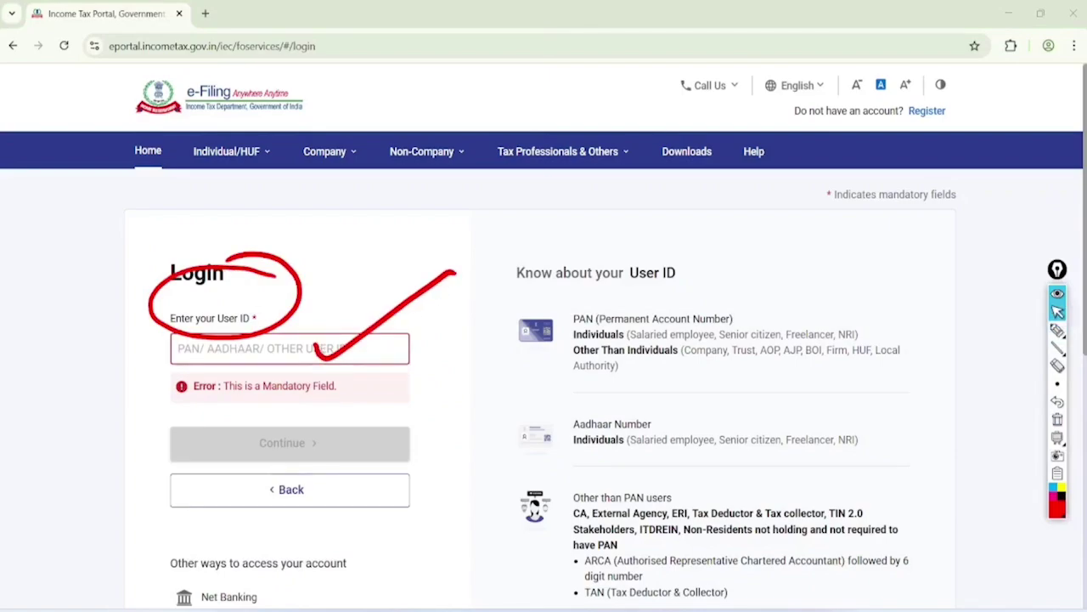
click(1057, 419)
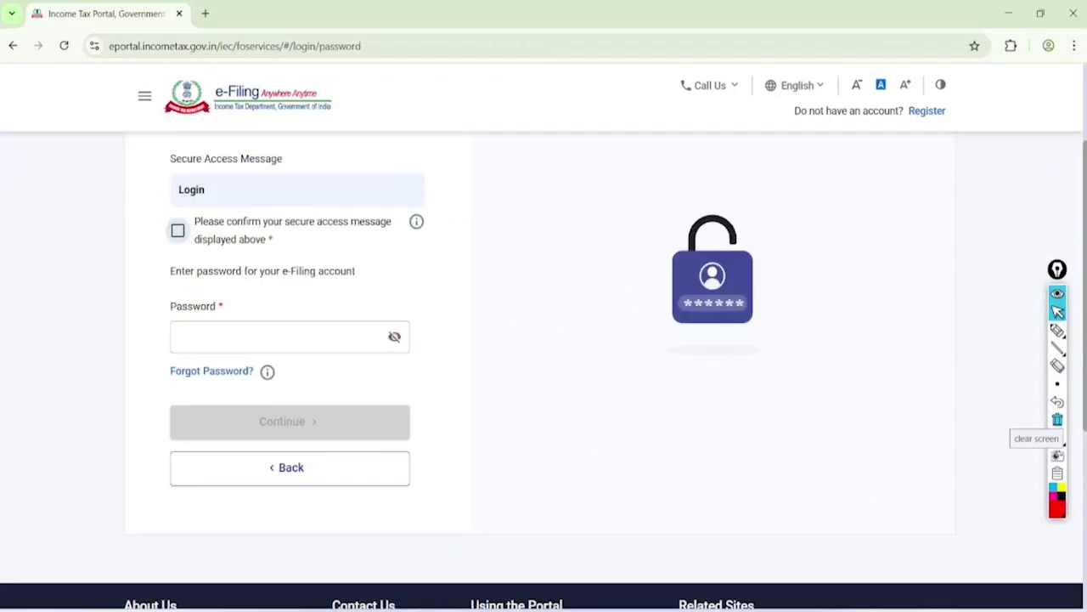
Confirm the secure access message on the login page and make the Password field ready for entry
click(177, 230)
click(289, 337)
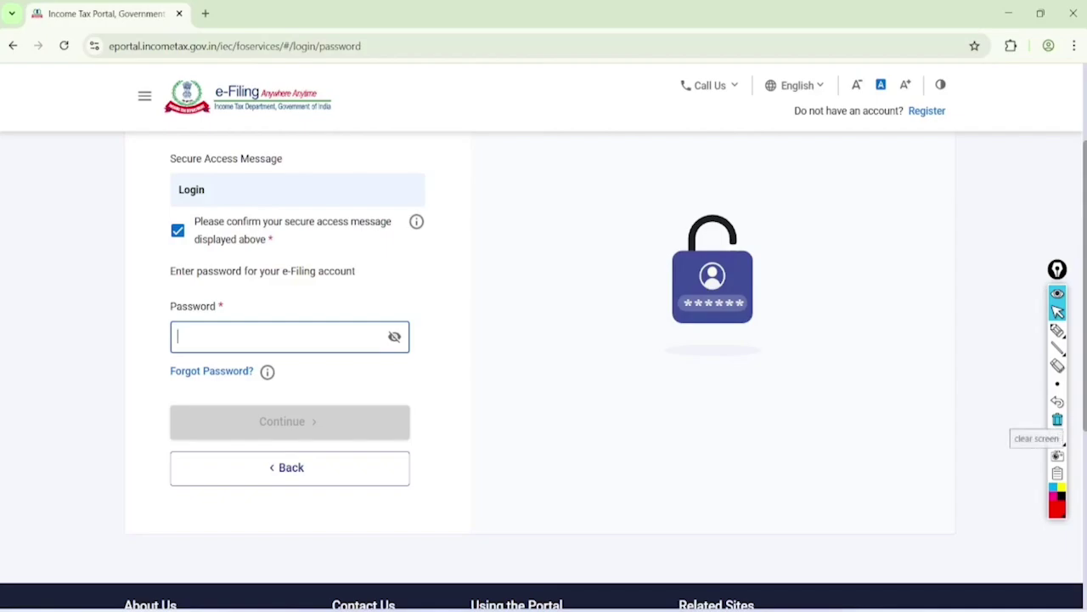
Circle the Forgot Password link in red ink and clear the mark from the screen
click(1057, 330)
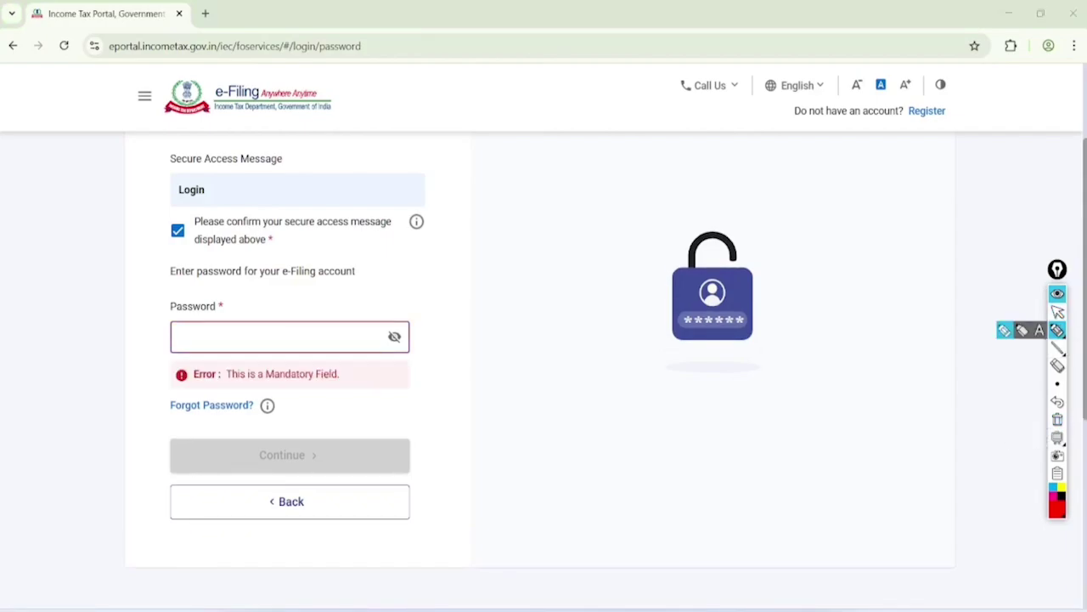
mouse_move(245, 374)
mouse_down()
mouse_move(182, 388)
mouse_move(266, 400)
mouse_move(233, 382)
mouse_up()
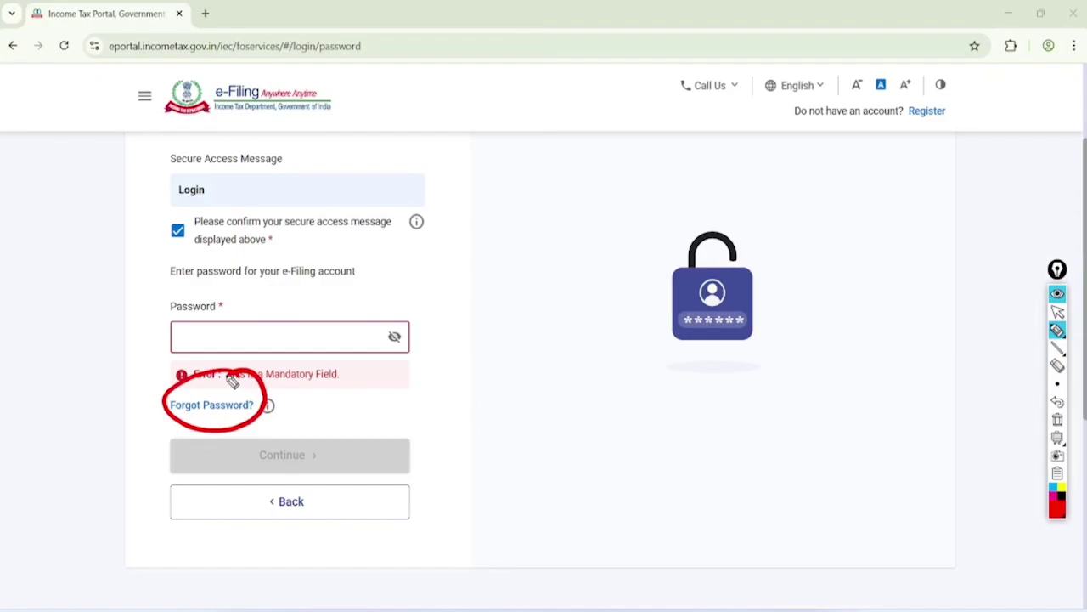
click(1056, 314)
click(1057, 419)
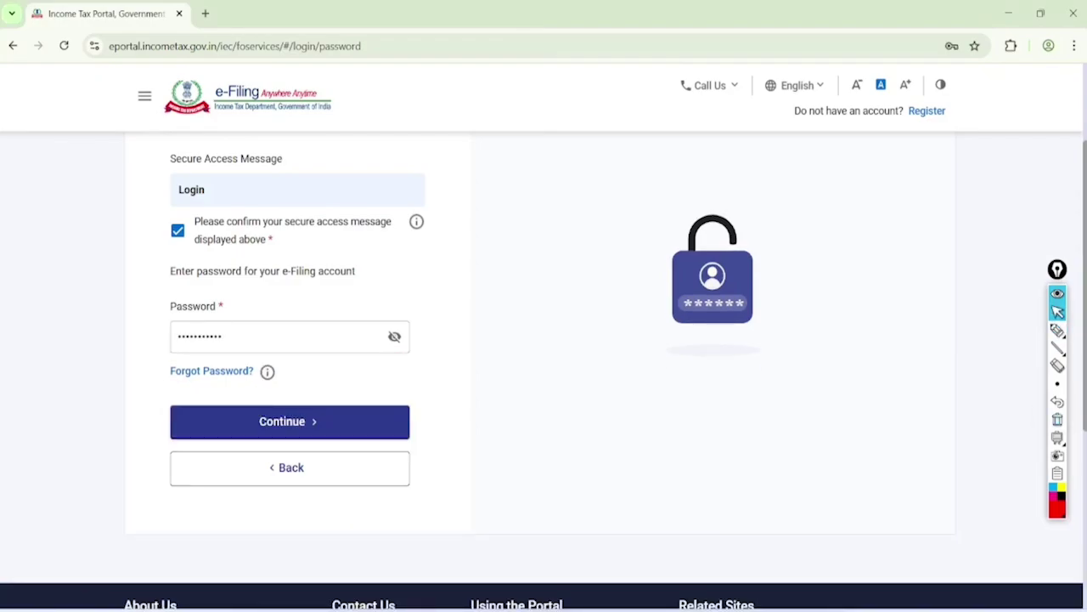
Enter the e-Filing account password and log in to the portal
key(Return)
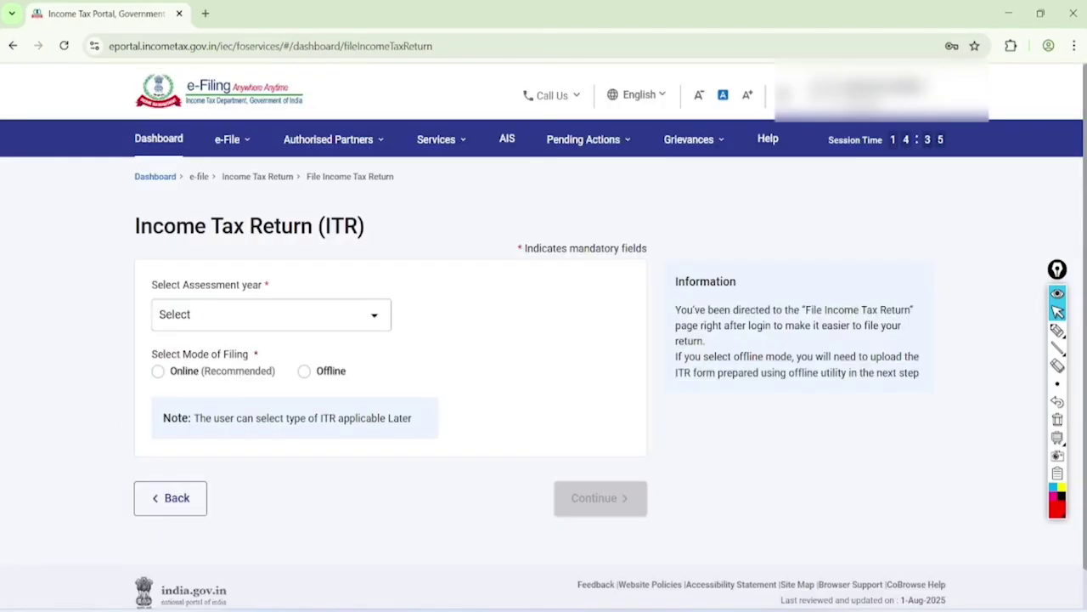
Circle the AIS and e-File entries of the e-Filing portal's navigation in red ink
click(1057, 331)
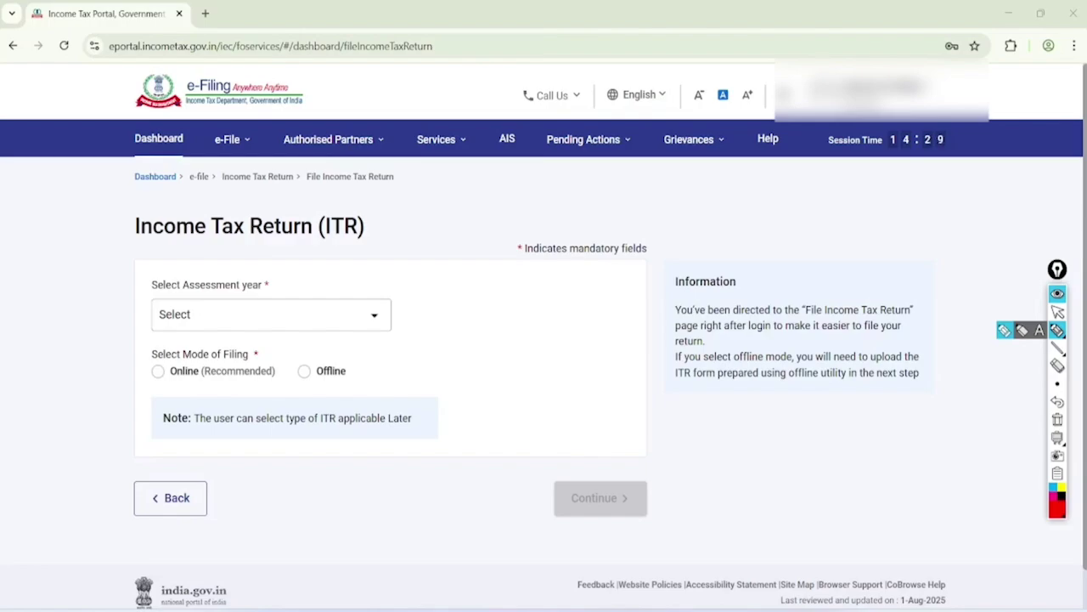
click(662, 224)
mouse_move(512, 119)
mouse_down()
mouse_move(522, 119)
mouse_move(491, 112)
mouse_move(485, 132)
mouse_up()
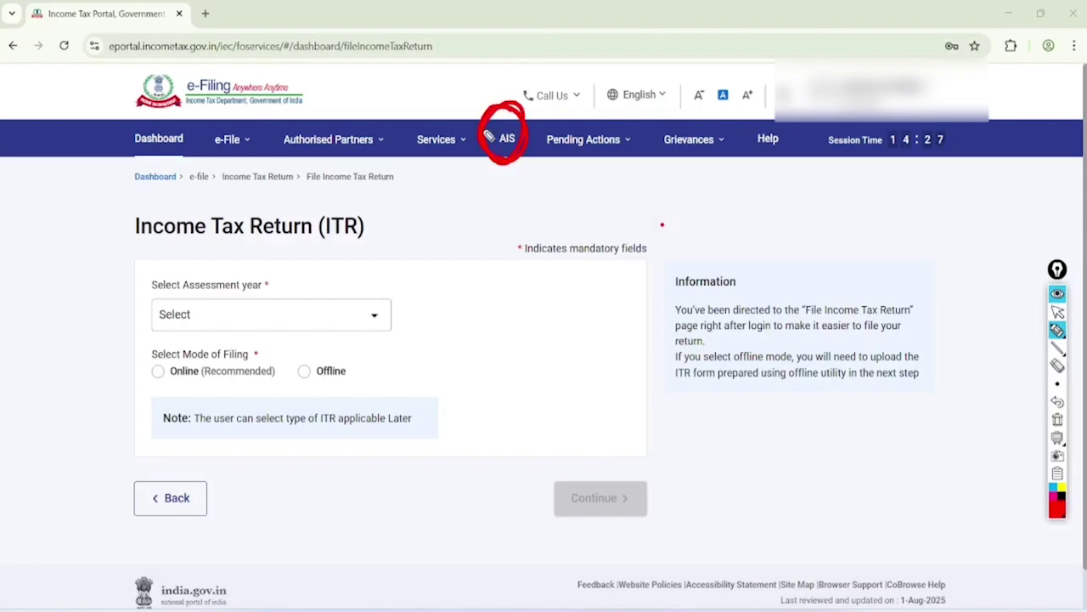
mouse_move(238, 110)
mouse_down()
mouse_move(205, 163)
mouse_move(240, 156)
mouse_up()
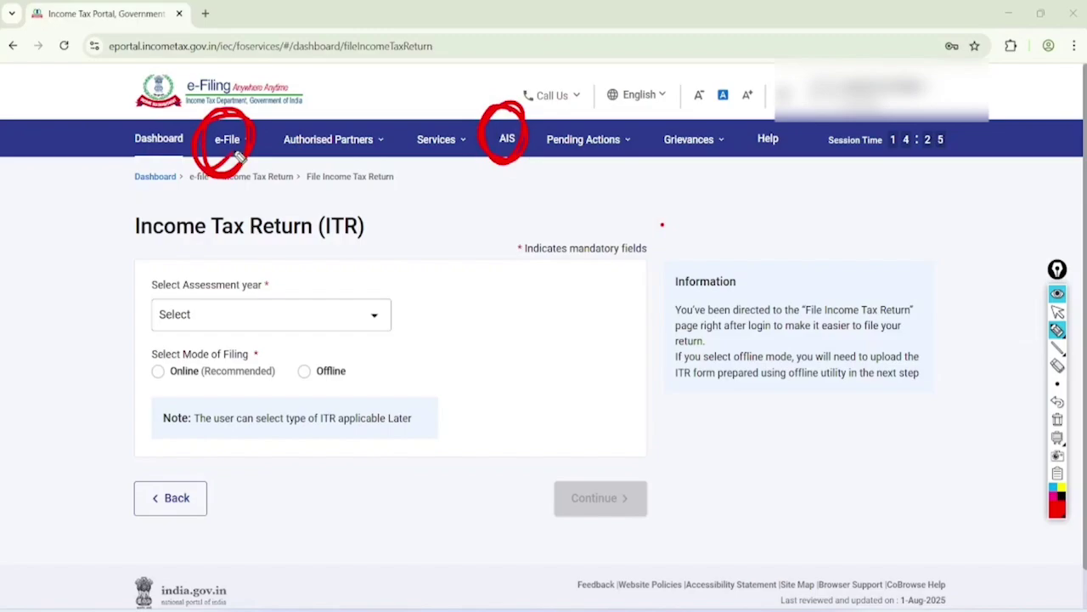
Handwrite Broker, STCG, LTCG, Shares and MF in red ink over the Income Tax Return page, underlining key words and circling Broker
mouse_move(449, 328)
mouse_down()
mouse_move(439, 311)
mouse_move(456, 323)
mouse_move(505, 231)
mouse_move(557, 208)
mouse_move(478, 341)
mouse_move(544, 262)
mouse_up()
drag(656, 391, 671, 386)
drag(513, 338, 496, 367)
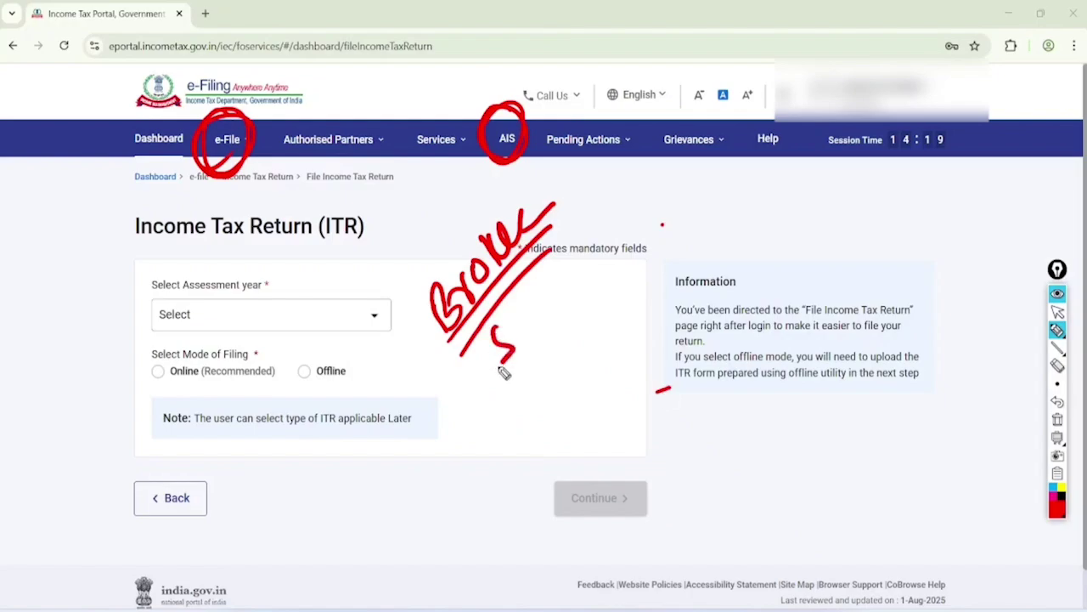
mouse_move(522, 302)
mouse_down()
mouse_move(515, 346)
mouse_move(539, 294)
mouse_up()
mouse_move(553, 280)
mouse_down()
mouse_move(547, 401)
mouse_move(586, 357)
mouse_move(610, 364)
mouse_up()
drag(598, 208, 586, 249)
mouse_move(613, 199)
mouse_down()
mouse_move(664, 161)
mouse_move(673, 177)
mouse_up()
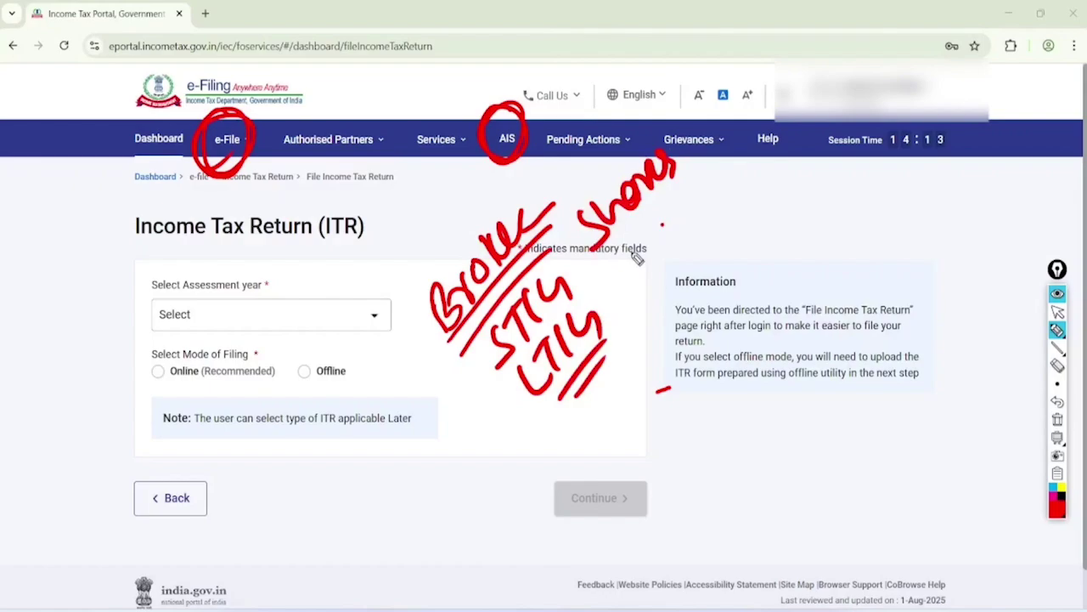
mouse_move(651, 272)
mouse_down()
mouse_move(680, 213)
mouse_move(679, 270)
mouse_move(700, 243)
mouse_up()
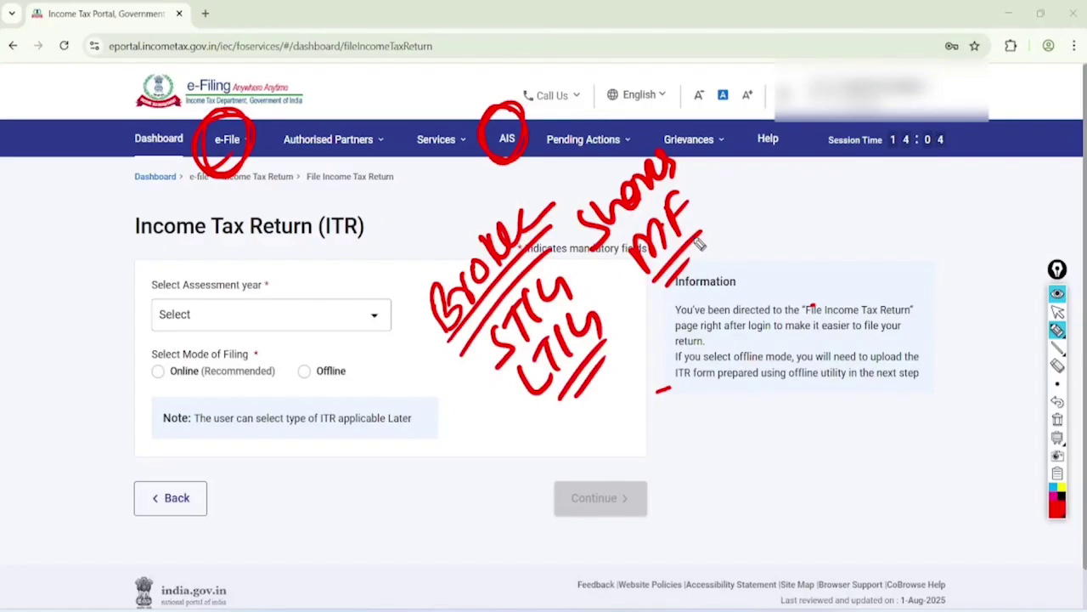
mouse_move(547, 191)
mouse_down()
mouse_move(439, 230)
mouse_move(564, 190)
mouse_move(512, 179)
mouse_up()
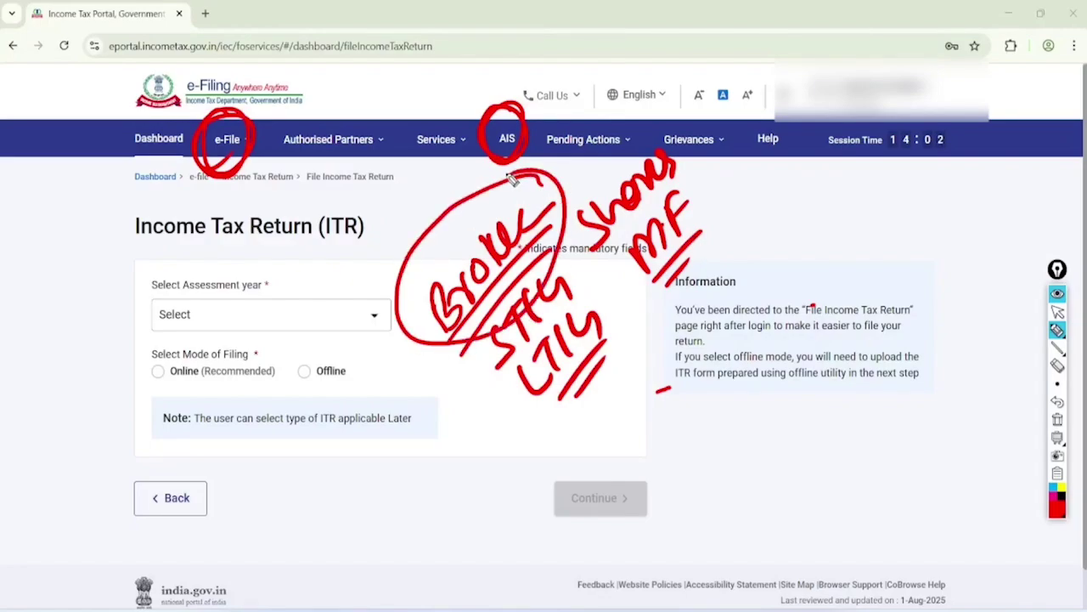
Handwrite the further income types, including VDA, Gaming, Rent and O/S, in red ink, and clear all ink from the page
mouse_move(736, 174)
mouse_down()
mouse_move(782, 194)
mouse_move(803, 163)
mouse_move(785, 236)
mouse_move(813, 231)
mouse_move(849, 200)
mouse_move(890, 198)
mouse_move(859, 248)
mouse_move(911, 237)
mouse_up()
mouse_move(840, 284)
mouse_down()
mouse_move(928, 265)
mouse_move(875, 343)
mouse_move(943, 281)
mouse_up()
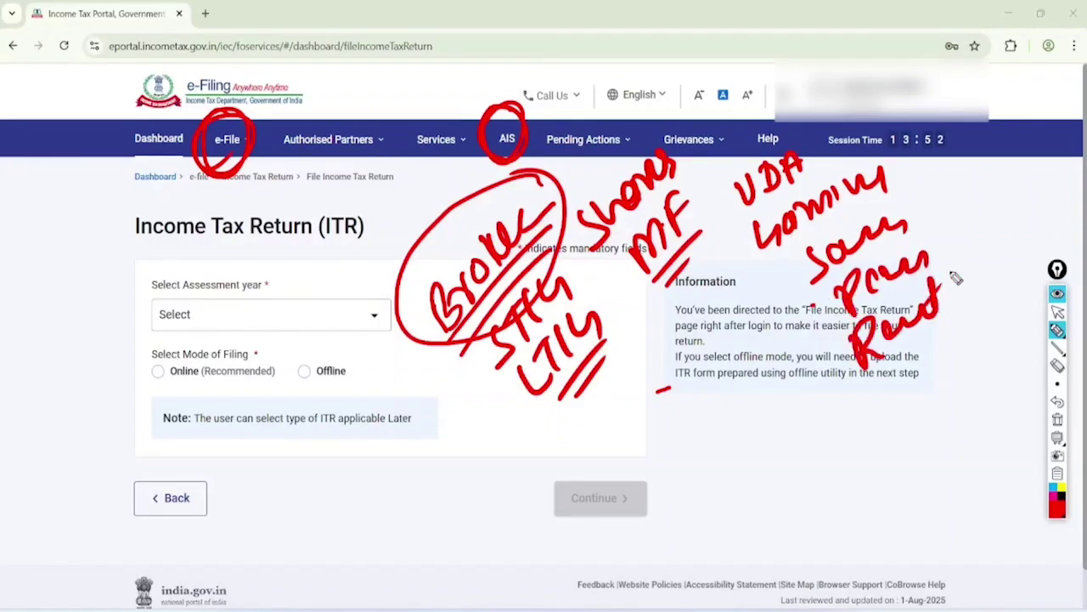
drag(875, 361, 972, 365)
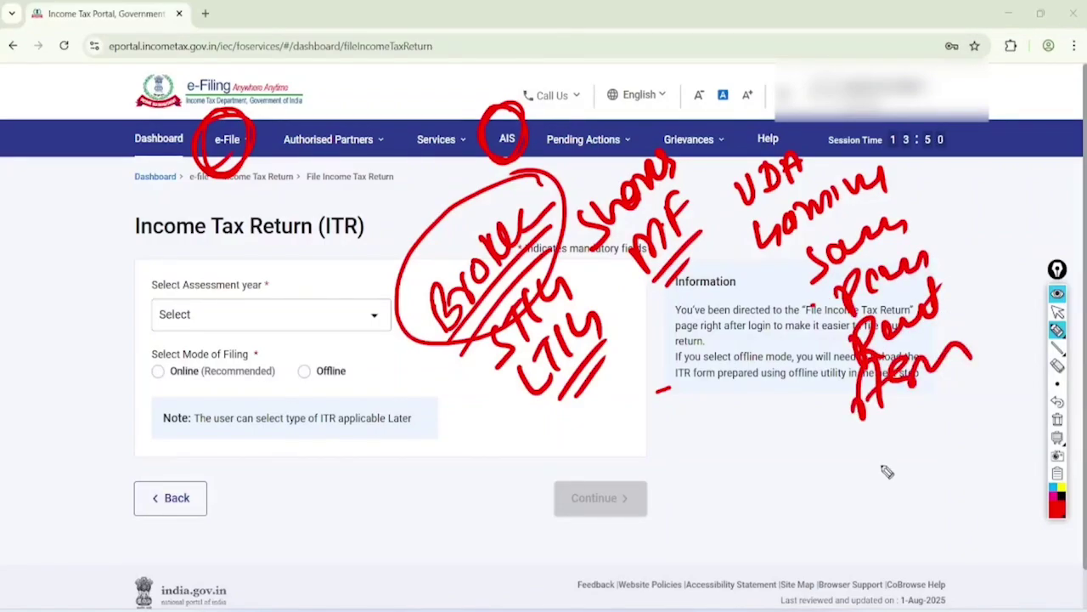
mouse_move(879, 435)
mouse_down()
mouse_move(899, 446)
mouse_move(934, 433)
mouse_move(926, 459)
mouse_up()
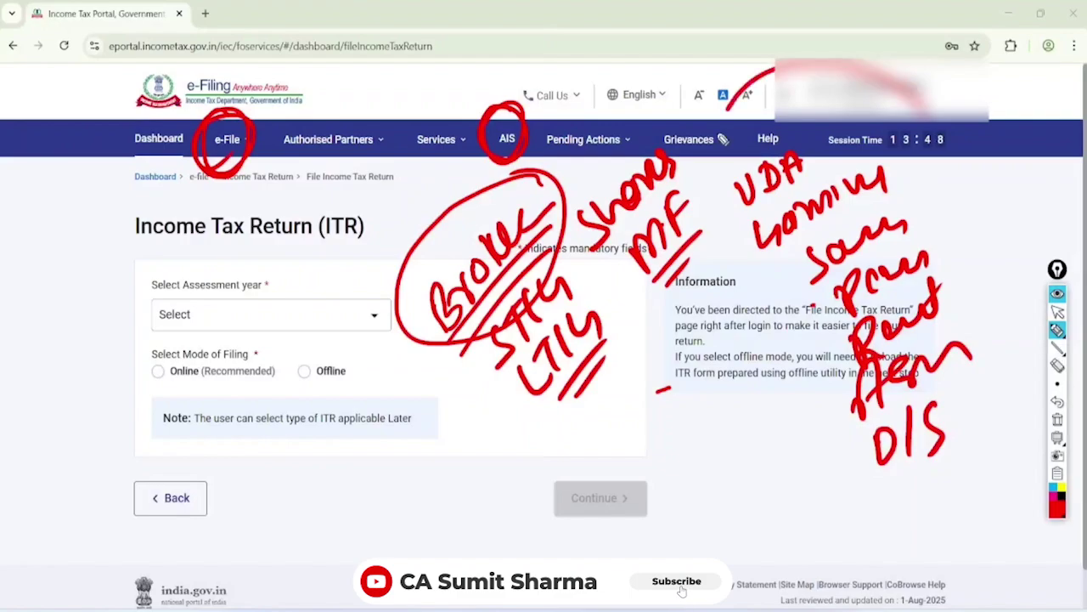
drag(926, 111, 815, 81)
click(1058, 312)
click(1058, 419)
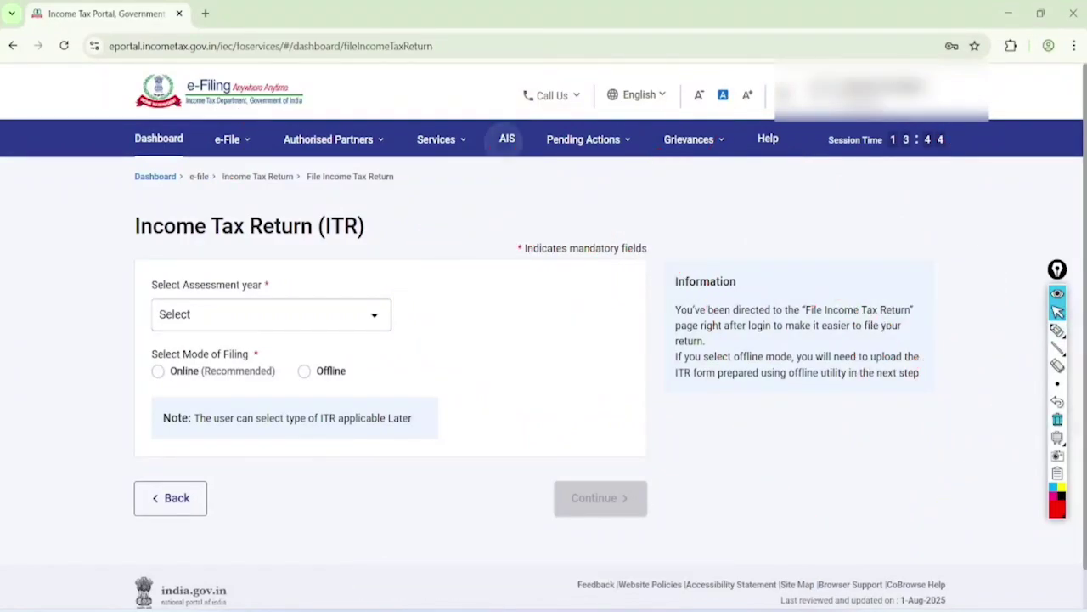
Open the Annual Information Statement (AIS) page on the Compliance Portal
click(507, 138)
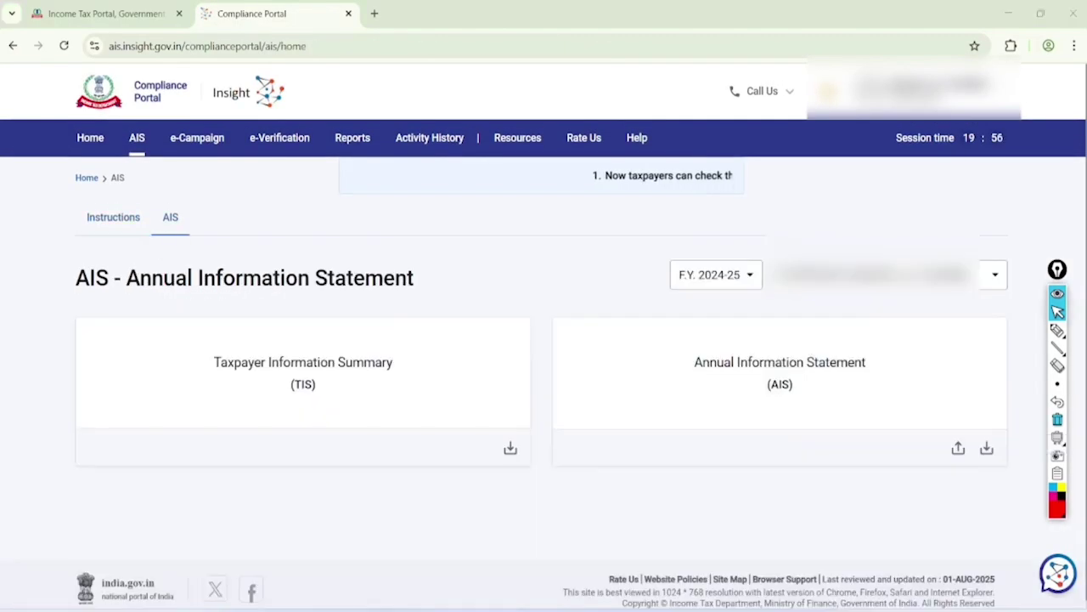
Circle the F.Y. 2024-25 selector and the Taxpayer Information Summary tile in red ink, and clear the marks
click(1058, 330)
mouse_move(740, 205)
mouse_down()
mouse_move(723, 202)
mouse_move(765, 286)
mouse_move(688, 219)
mouse_up()
mouse_move(378, 293)
mouse_down()
mouse_move(213, 395)
mouse_move(272, 323)
mouse_up()
click(1057, 312)
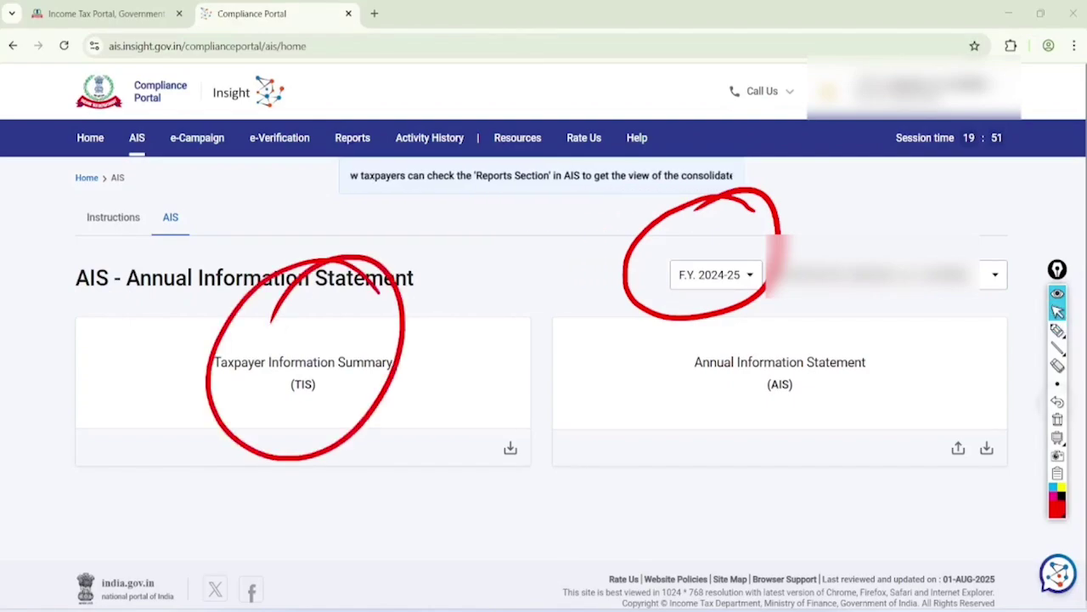
click(1057, 402)
click(1057, 419)
Open the Taxpayer Information Summary (TIS) for F.Y. 2024-25 and view its information categories
click(206, 361)
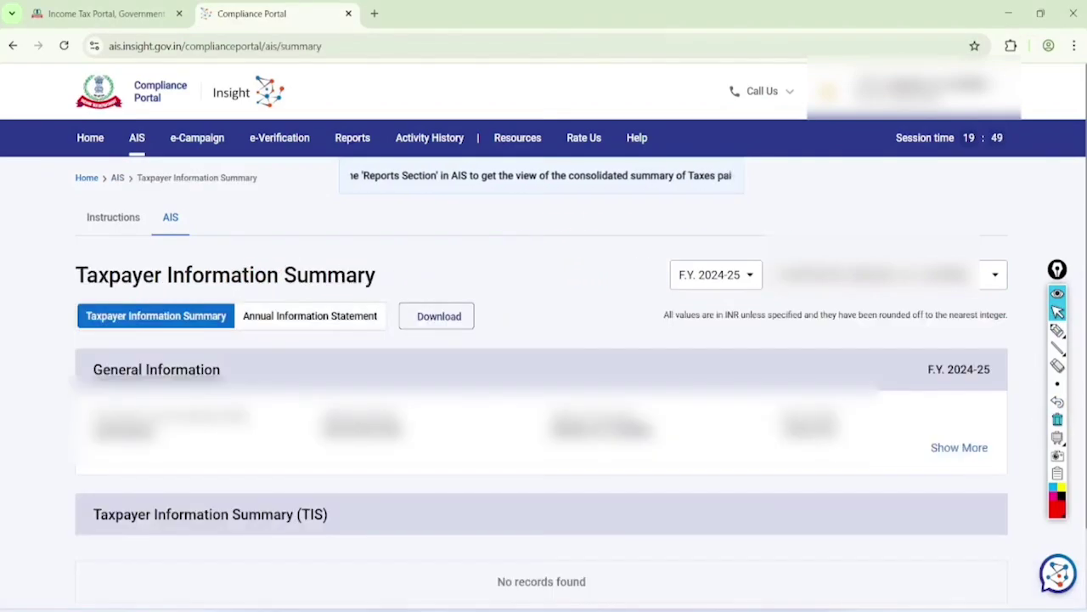
scroll(544, 340, down, 3)
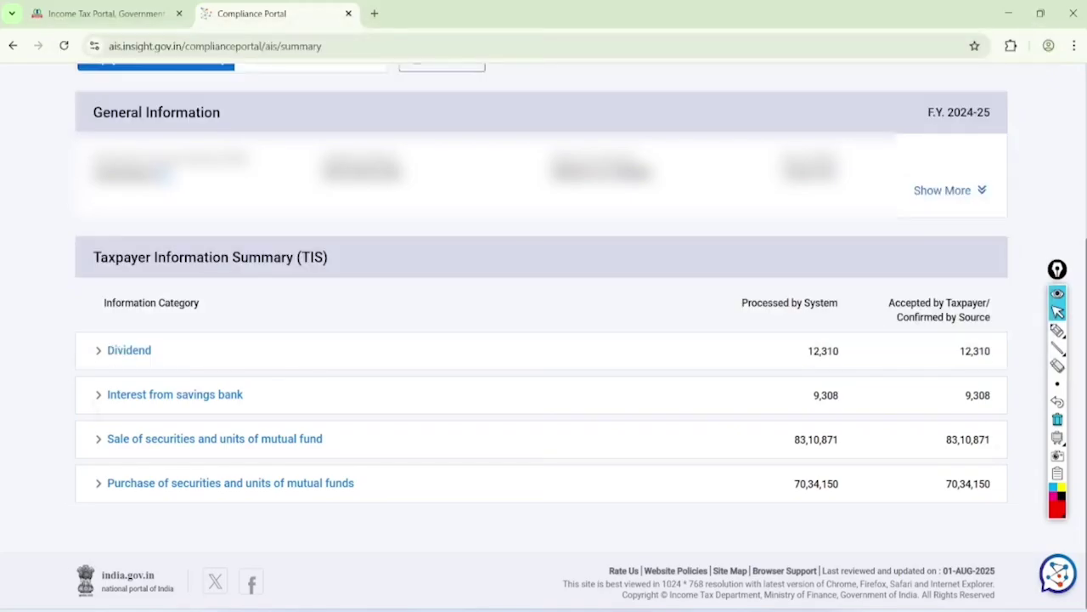
Circle Dividend and tick the savings interest, securities sale and securities purchase categories in red ink, and clear the marks
click(1057, 331)
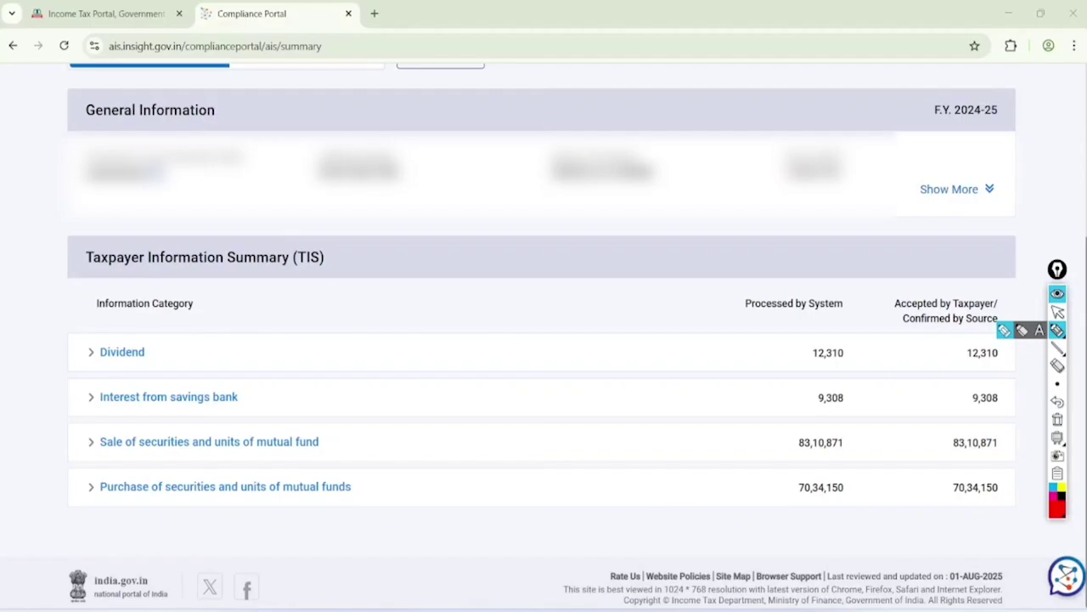
mouse_move(168, 293)
mouse_down()
mouse_move(80, 352)
mouse_move(137, 316)
mouse_up()
mouse_move(252, 374)
mouse_down()
mouse_move(308, 370)
mouse_move(347, 348)
mouse_up()
mouse_move(317, 416)
mouse_down()
mouse_move(378, 404)
mouse_move(414, 379)
mouse_up()
mouse_move(363, 464)
mouse_down()
mouse_move(374, 489)
mouse_move(459, 434)
mouse_up()
click(1058, 311)
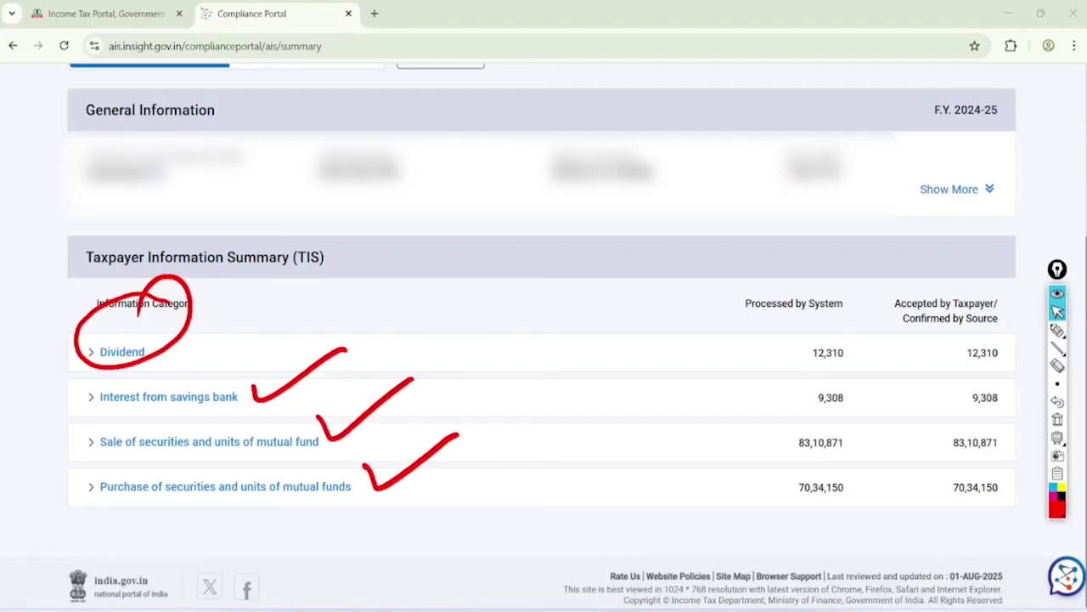
click(1058, 418)
Return to the e-Filing portal and open Form 26AS from the income tax returns options, continuing to the TRACES site
key(ctrl+Tab)
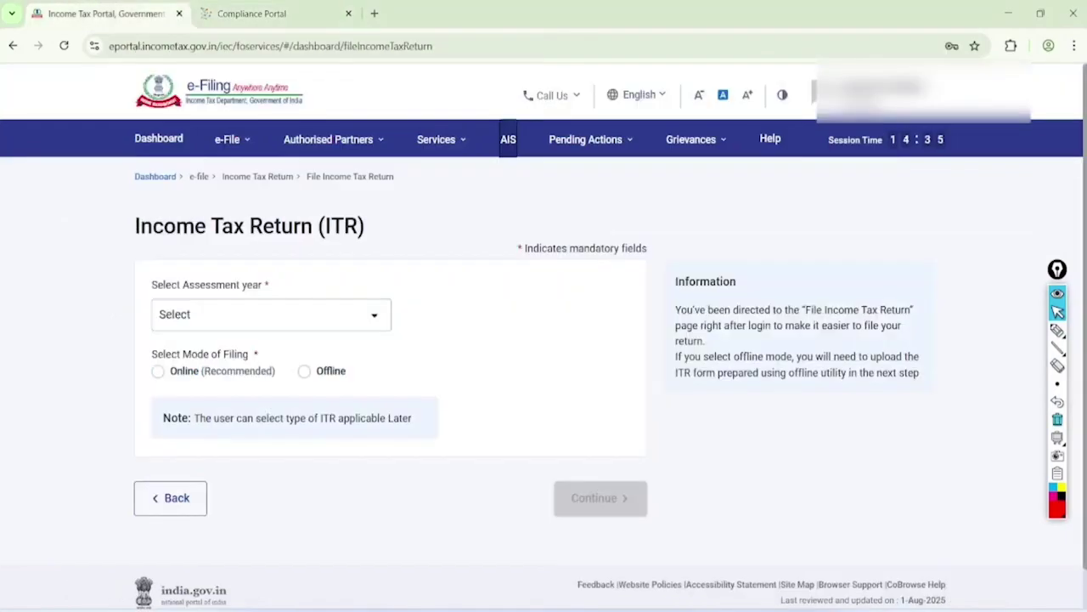
click(232, 139)
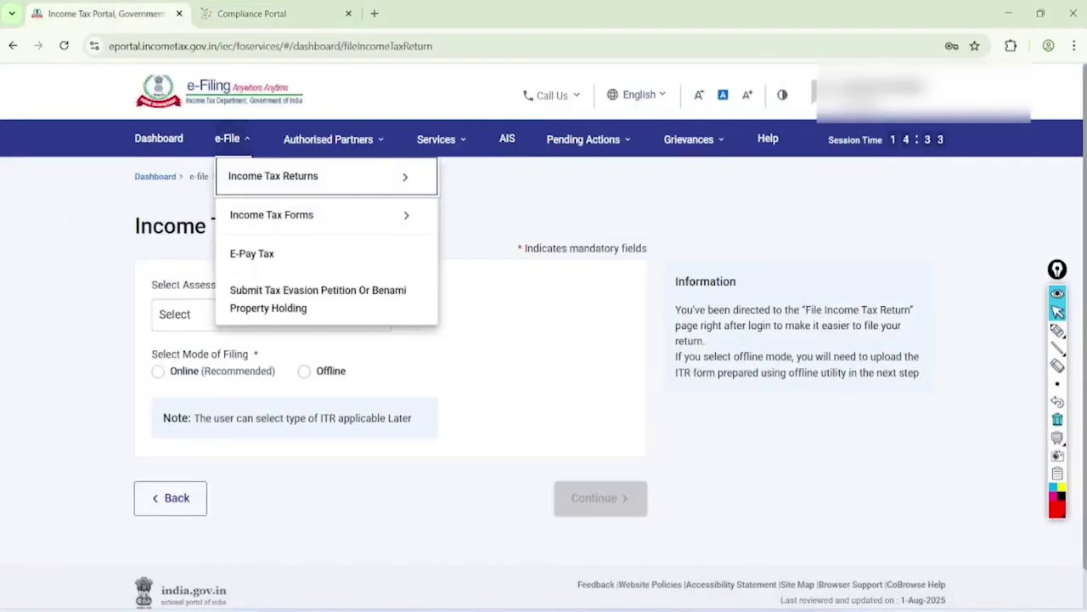
mouse_move(275, 176)
click(490, 290)
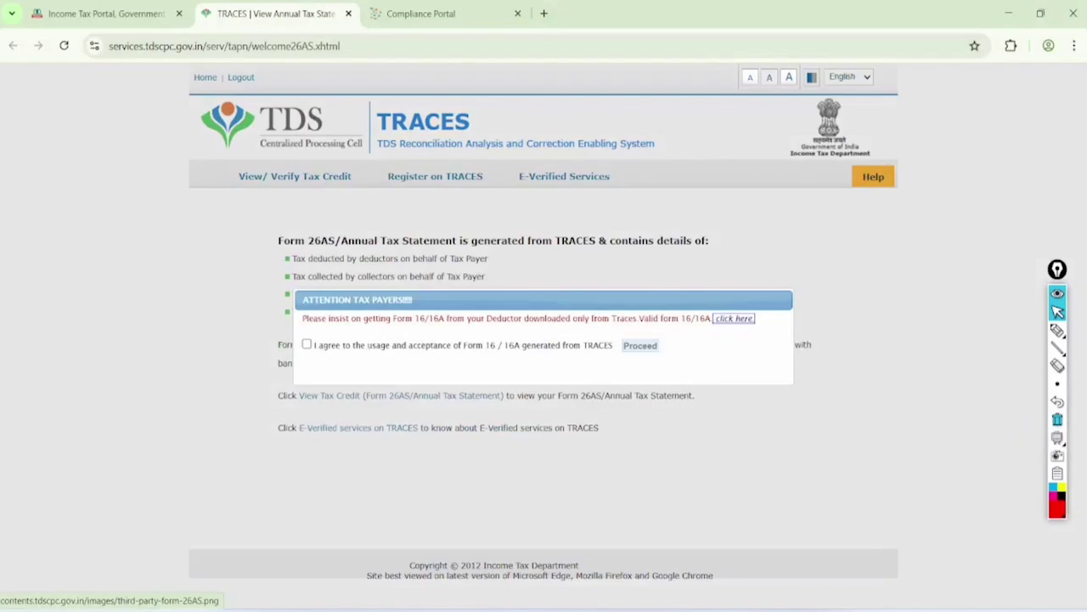
Accept the Form 16/16A usage agreement on TRACES and open View Tax Credit (Form 26AS/Annual Tax Statement)
click(307, 344)
click(639, 345)
click(399, 395)
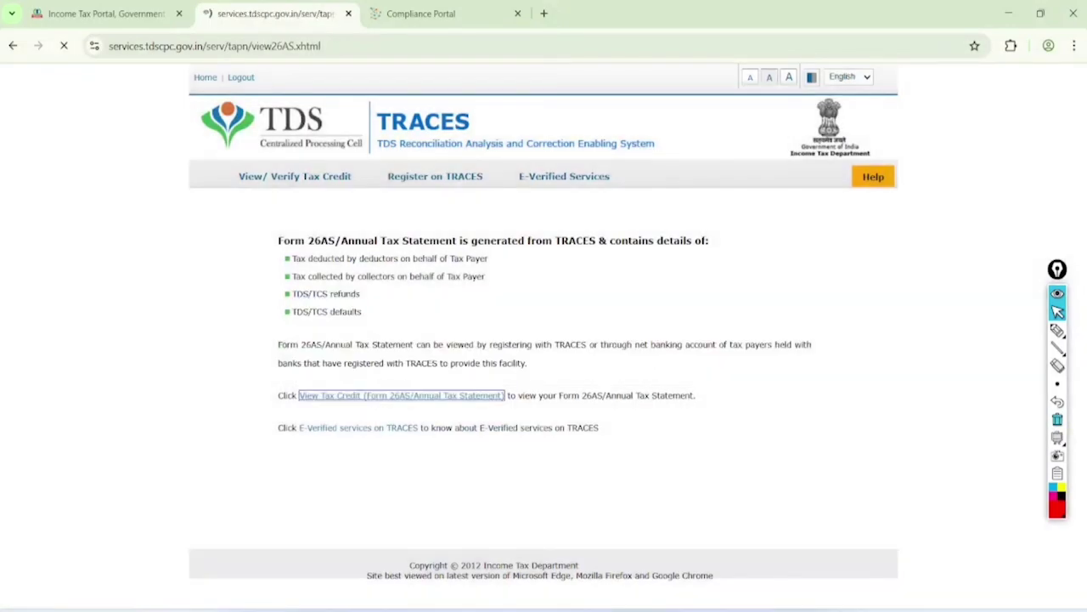
Display the Form 26AS/Annual Tax Statement for assessment year 2025-26 in HTML format
scroll(705, 204, up, 5)
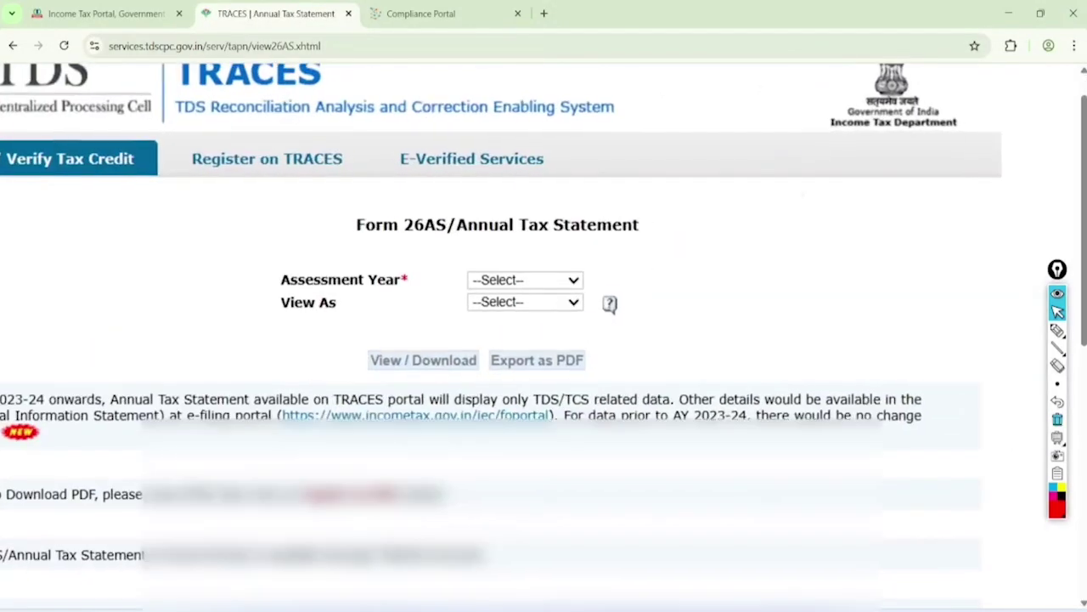
click(525, 281)
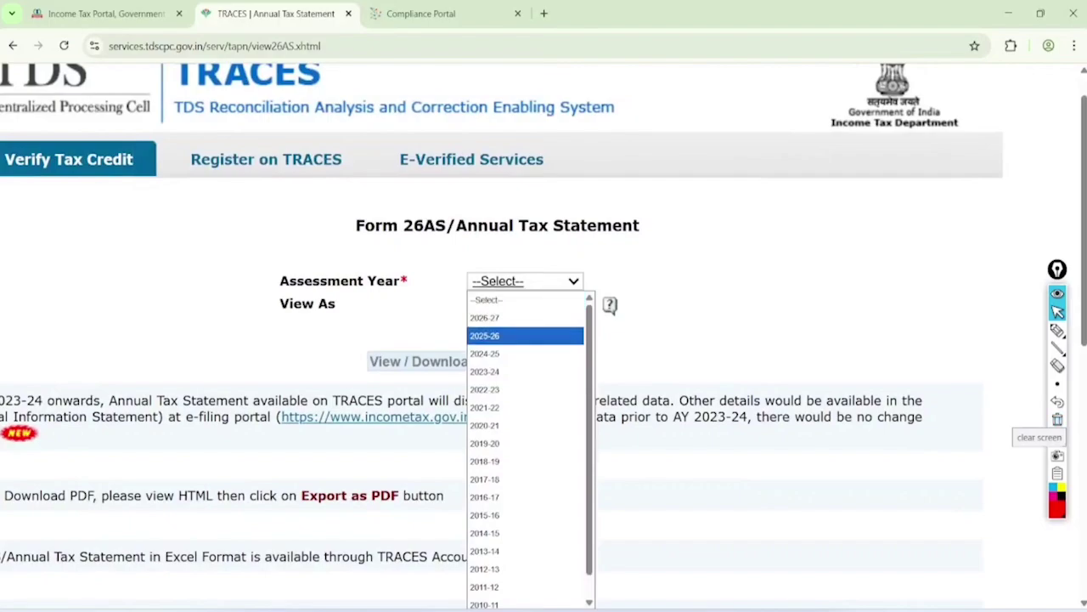
click(501, 336)
click(510, 304)
click(501, 339)
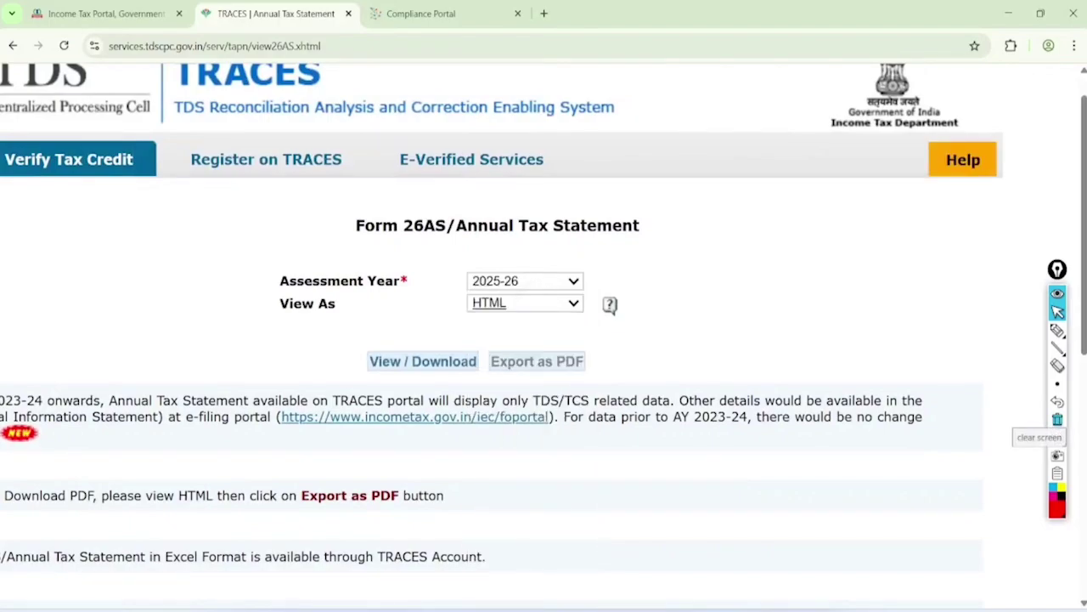
scroll(534, 317, left, 2)
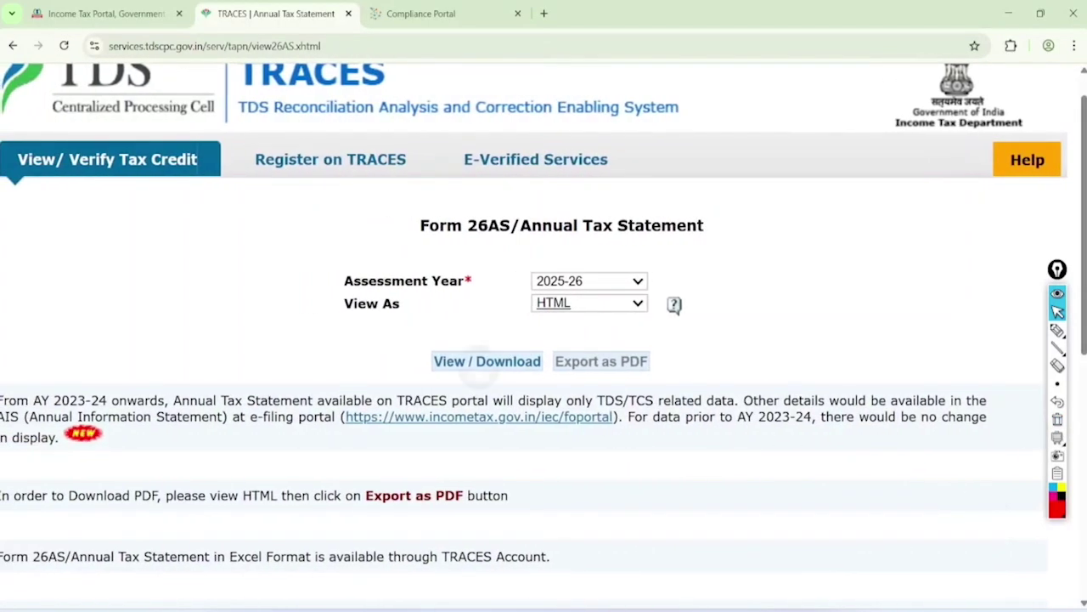
click(487, 361)
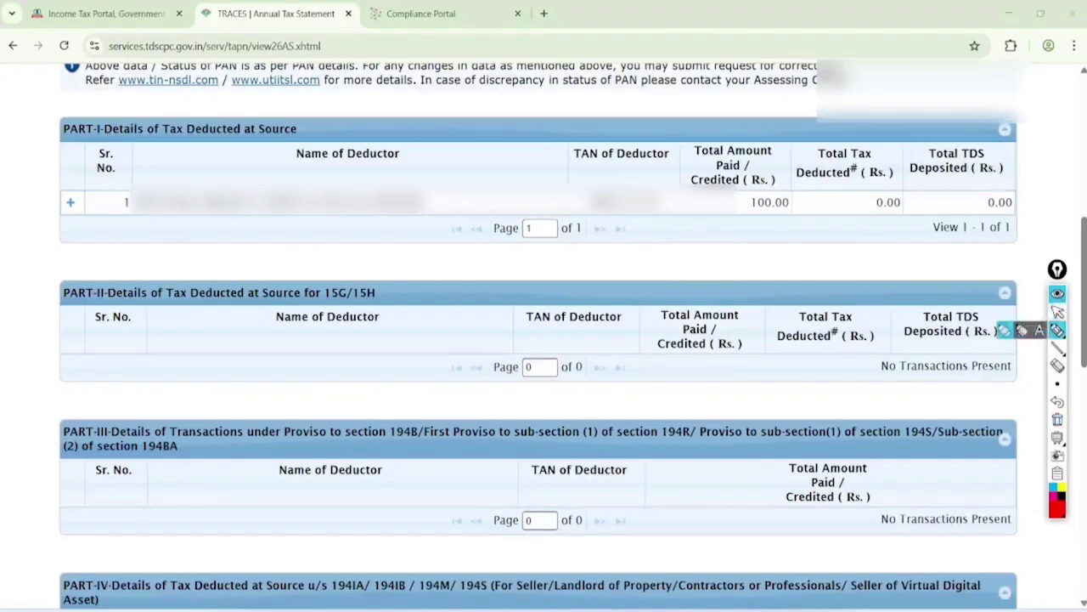
Circle the Part-I and Part-II headings in red, write TCS and SFT with a downward arrow, and clear the marks
click(1005, 330)
mouse_move(255, 66)
mouse_down()
mouse_move(183, 149)
mouse_move(261, 85)
mouse_up()
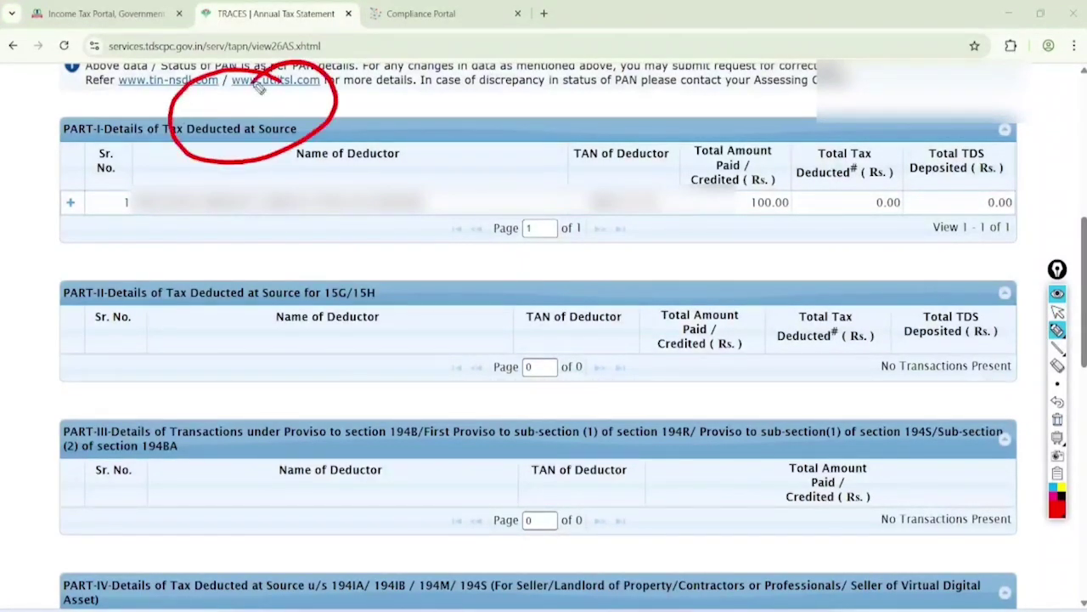
mouse_move(381, 248)
mouse_down()
mouse_move(327, 315)
mouse_move(297, 313)
mouse_move(360, 247)
mouse_up()
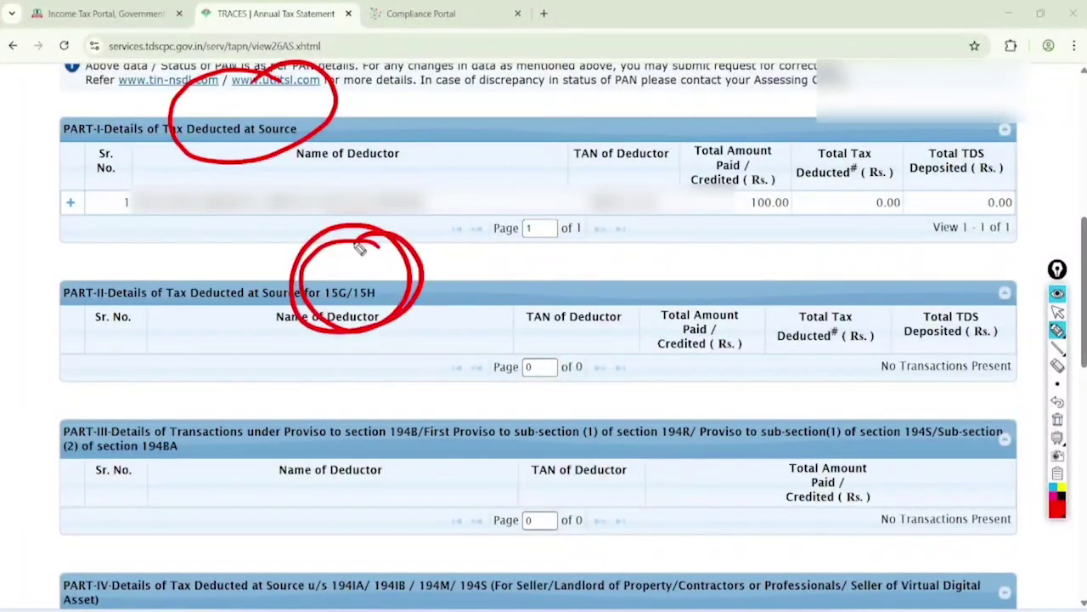
mouse_move(398, 350)
mouse_down()
mouse_move(387, 380)
mouse_move(454, 346)
mouse_move(443, 424)
mouse_move(465, 425)
mouse_move(498, 348)
mouse_move(517, 392)
mouse_move(480, 465)
mouse_up()
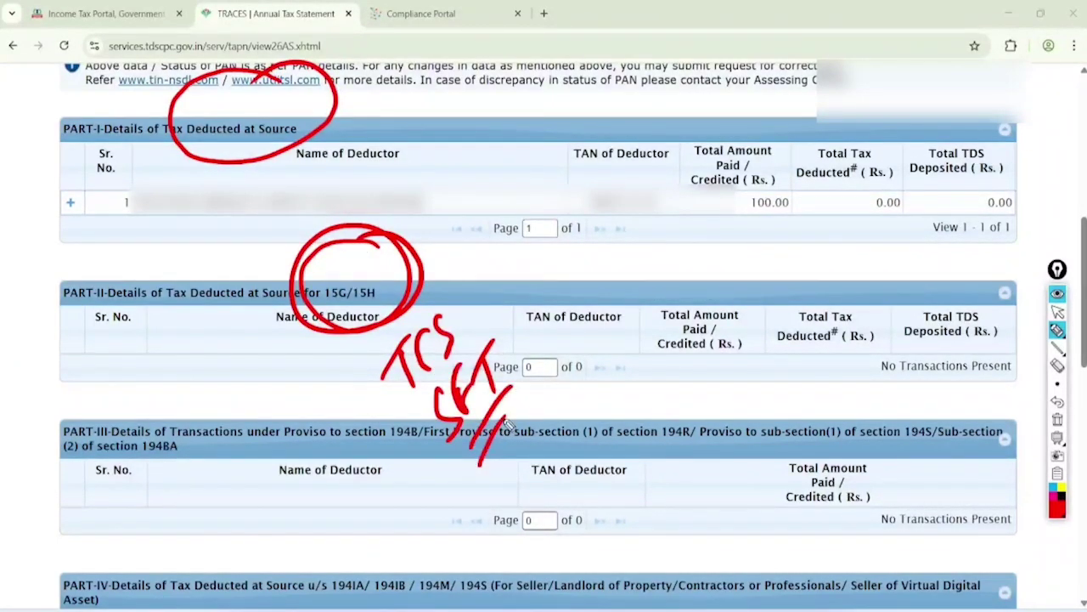
drag(635, 401, 671, 520)
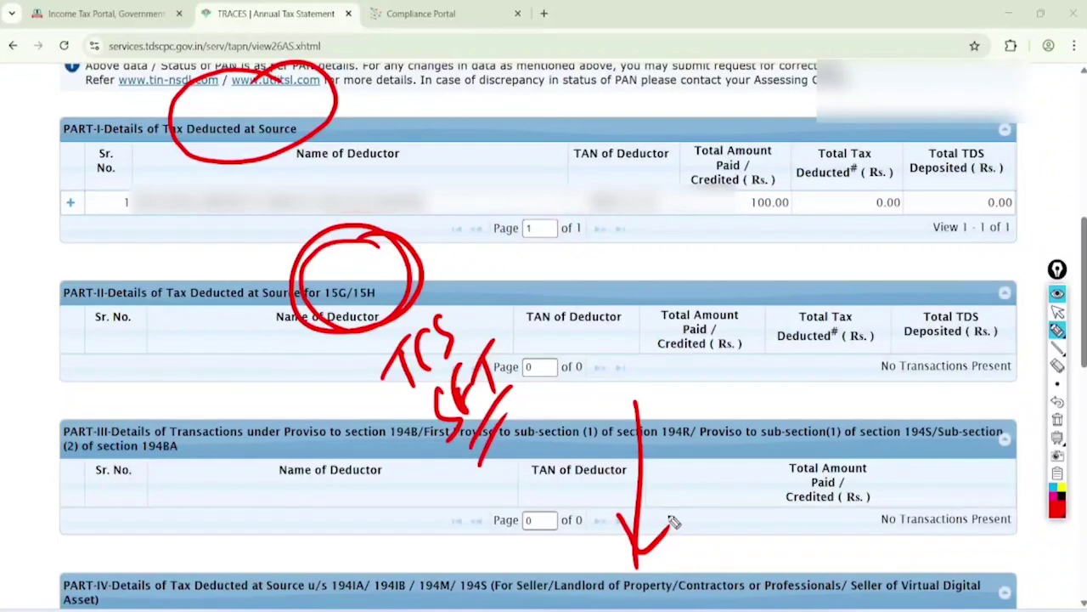
click(1058, 312)
click(1057, 418)
Expand the deductor's transactions in Part-I, circle the section 194 codes and write other section codes such as 194A, and clear the marks
click(71, 202)
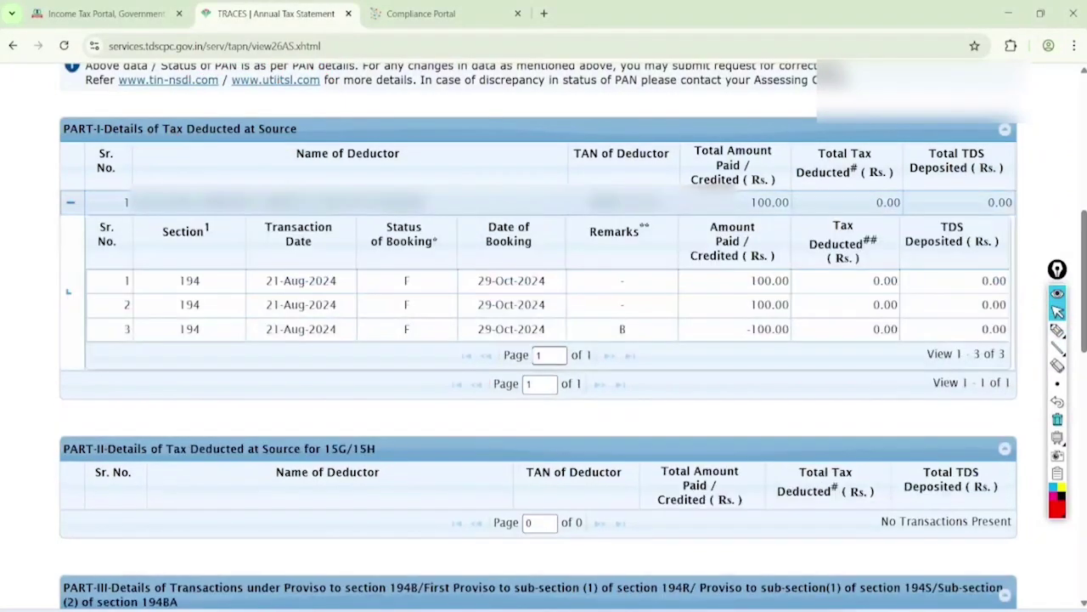
click(1057, 330)
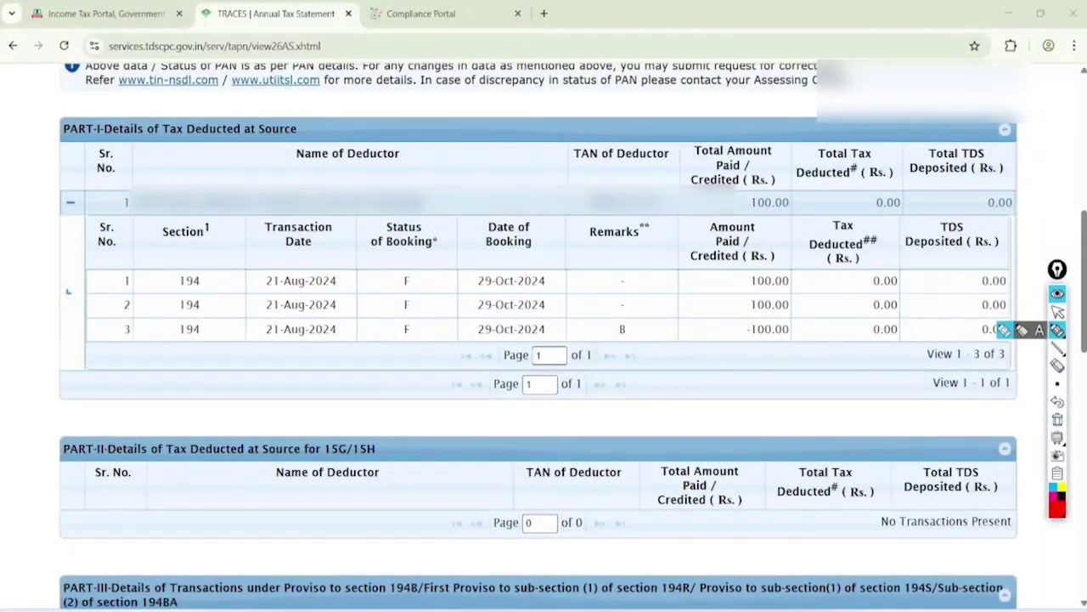
click(1005, 331)
drag(183, 249, 173, 270)
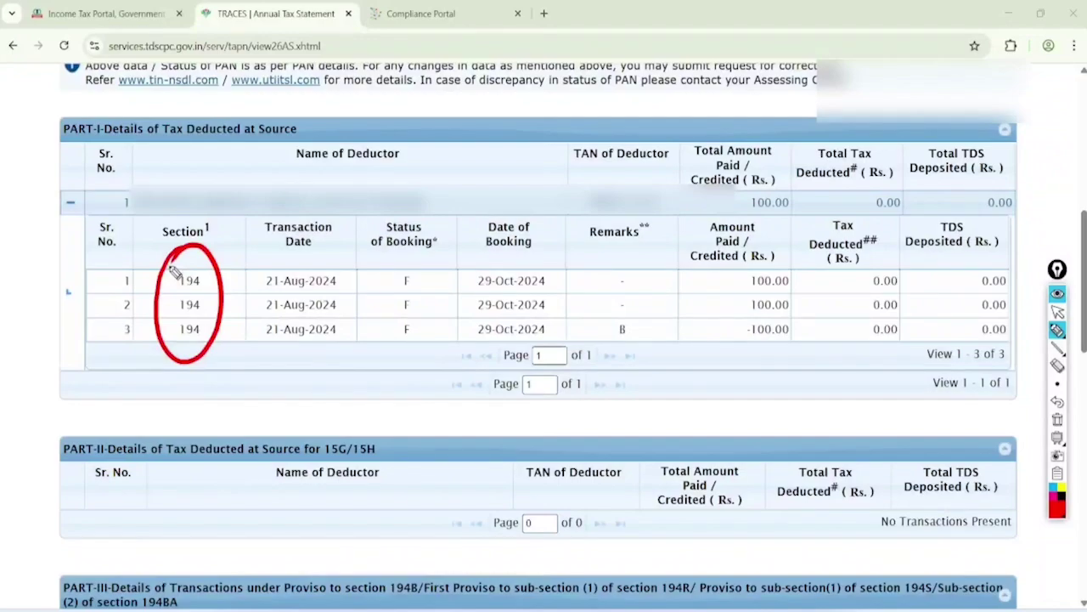
mouse_move(244, 226)
mouse_down()
mouse_move(260, 253)
mouse_move(269, 231)
mouse_move(277, 236)
mouse_up()
mouse_move(273, 201)
mouse_down()
mouse_move(287, 222)
mouse_move(373, 170)
mouse_move(391, 174)
mouse_move(444, 149)
mouse_move(472, 171)
mouse_up()
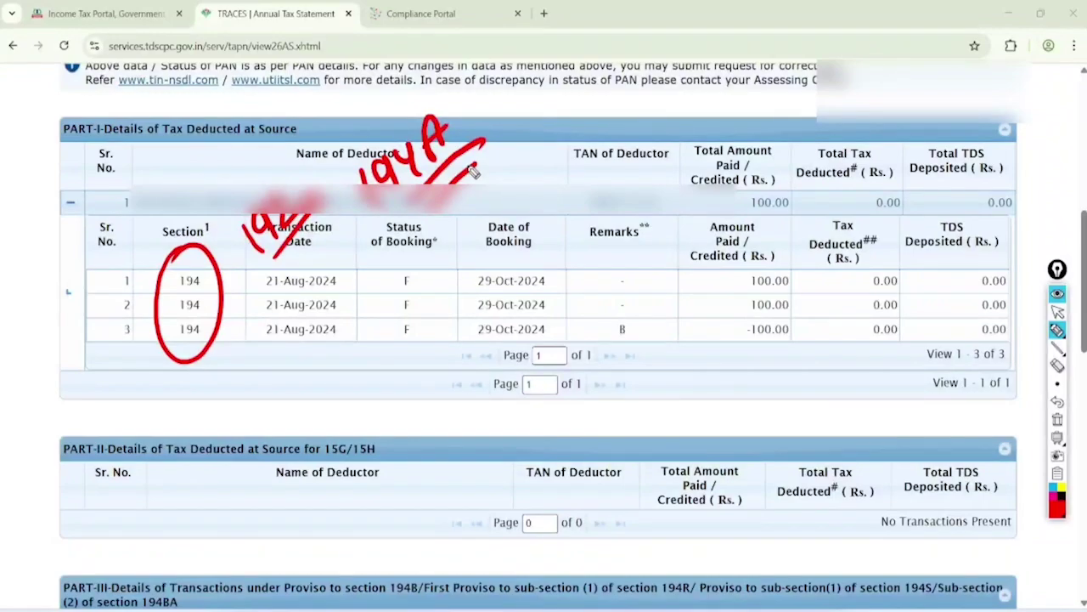
click(1057, 311)
click(1058, 419)
Switch to the Broker Report workbook in Excel and look through its summary and realised trades
key(alt+Tab)
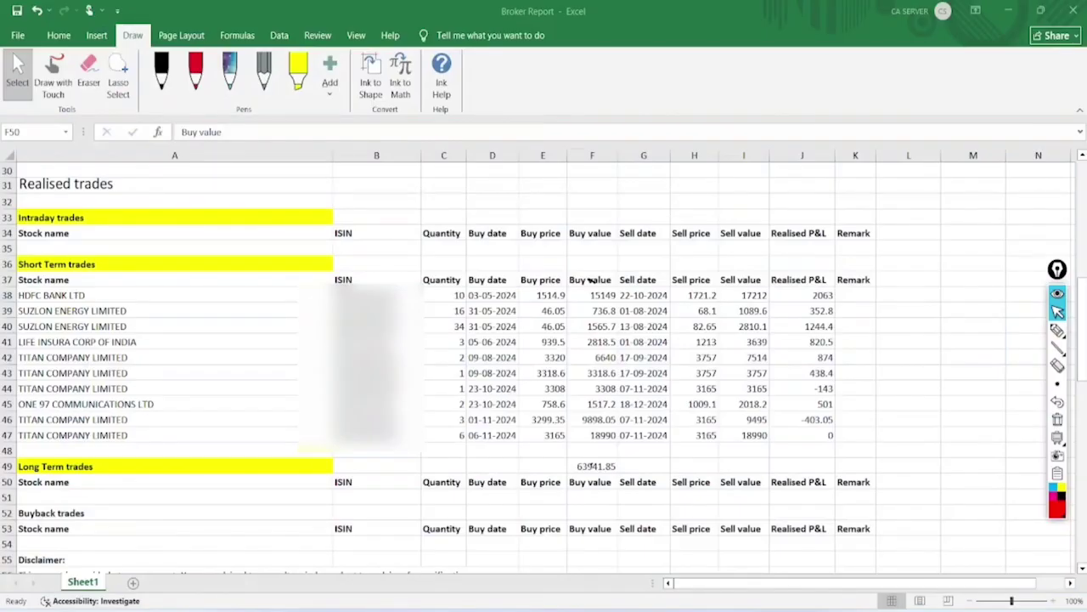
scroll(590, 279, up, 10)
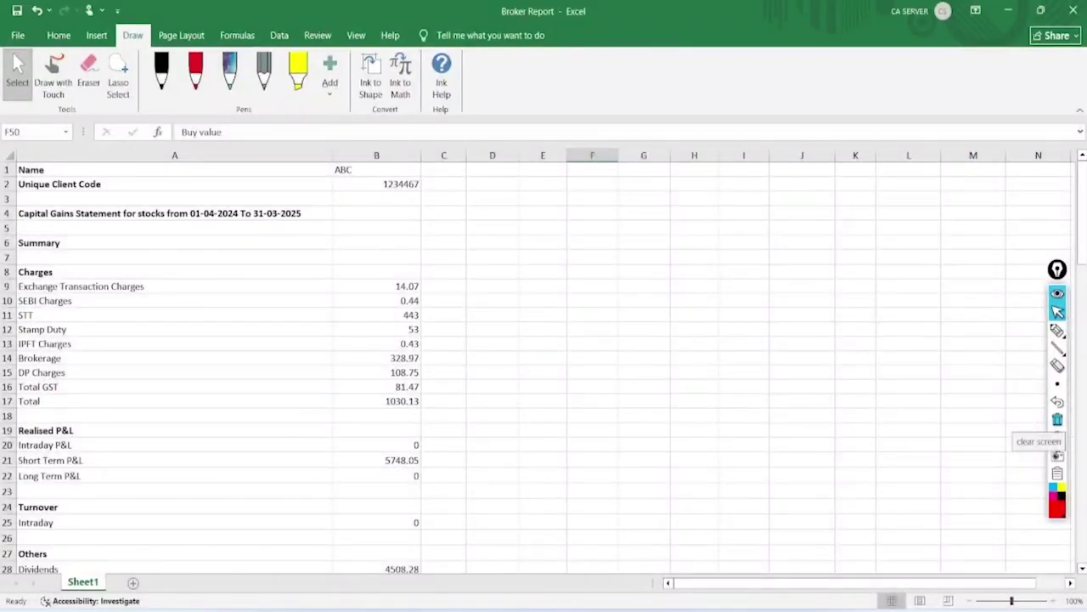
scroll(592, 248, down, 10)
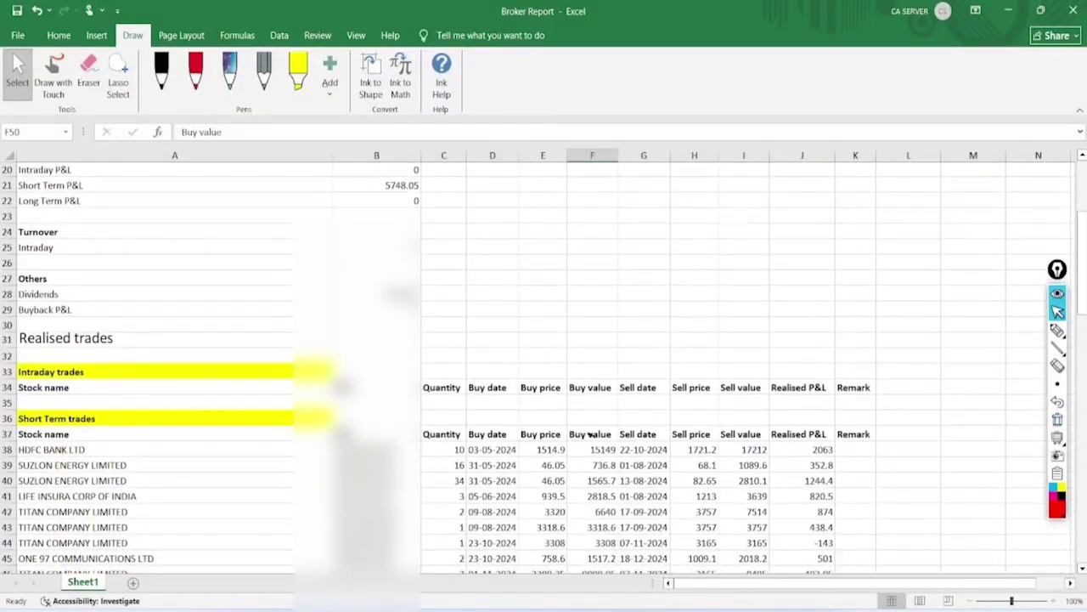
Circle the Intraday, Short Term and Long Term trades headings in red ink
key(ctrl+shift+3)
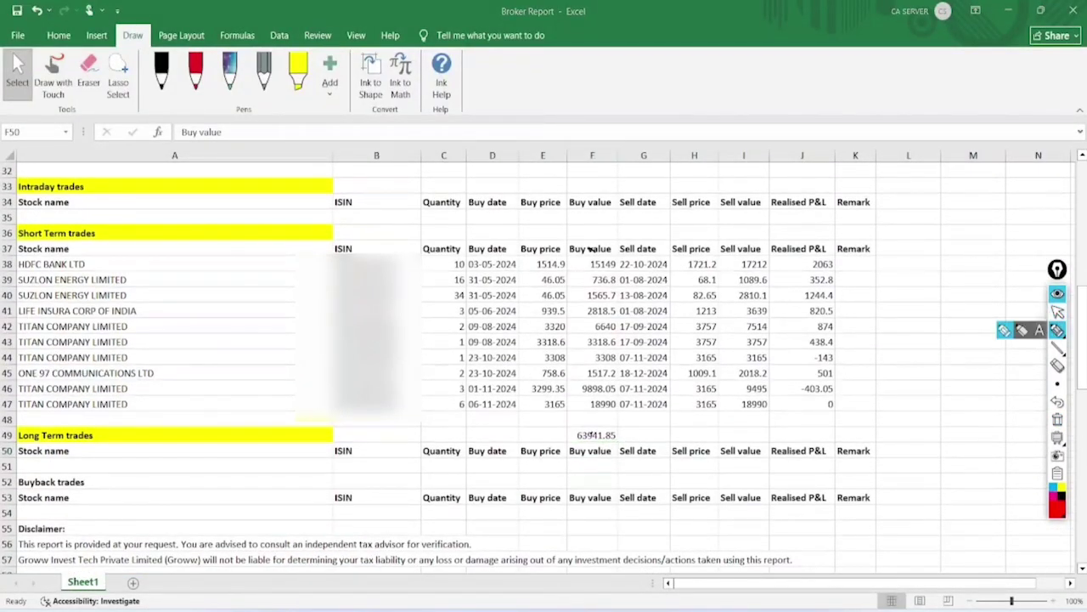
mouse_move(62, 152)
mouse_down()
mouse_move(12, 206)
mouse_move(30, 161)
mouse_up()
mouse_move(46, 206)
mouse_down()
mouse_move(3, 222)
mouse_move(34, 200)
mouse_up()
mouse_move(47, 391)
mouse_down()
mouse_move(5, 418)
mouse_move(26, 398)
mouse_up()
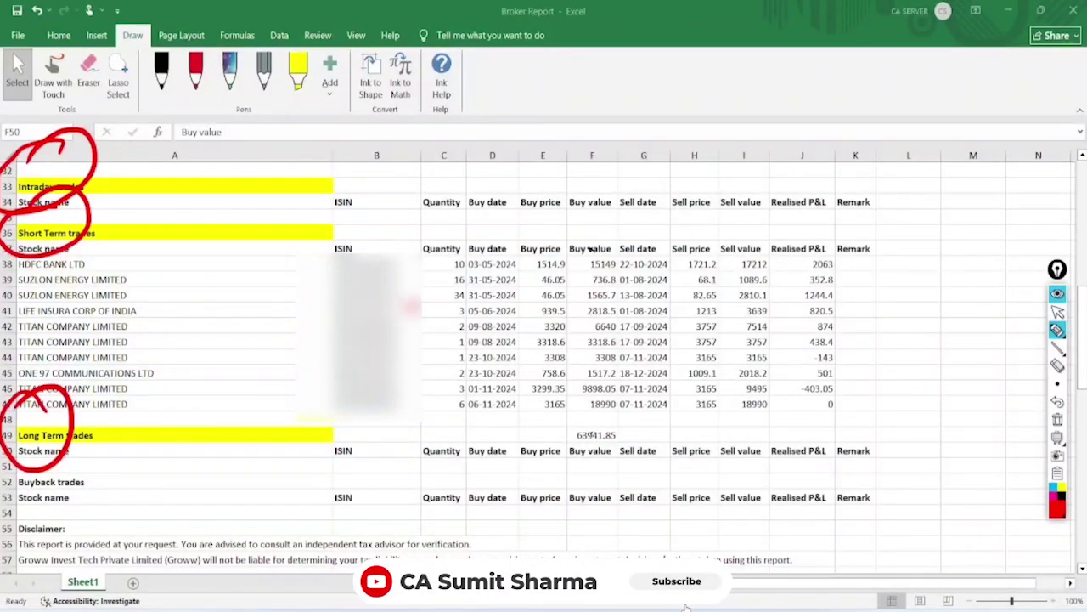
Write ITR-3 in red beside the trade headings, underline it twice and circle it
mouse_move(222, 265)
mouse_down()
mouse_move(241, 220)
mouse_move(273, 236)
mouse_move(310, 192)
mouse_up()
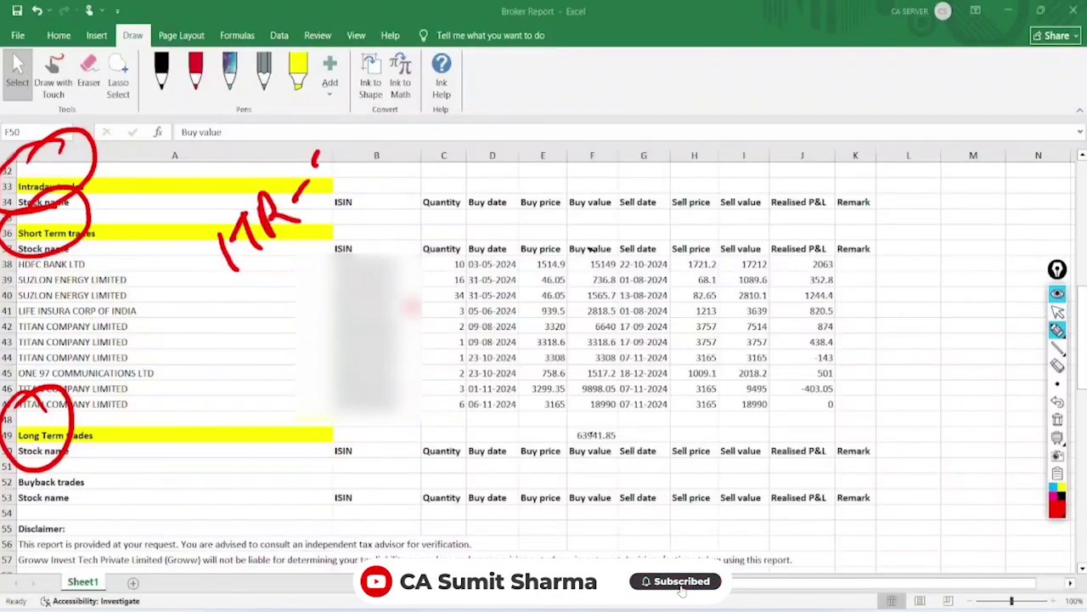
drag(312, 153, 316, 204)
drag(368, 178, 273, 298)
mouse_move(352, 118)
mouse_down()
mouse_move(234, 128)
mouse_move(366, 111)
mouse_up()
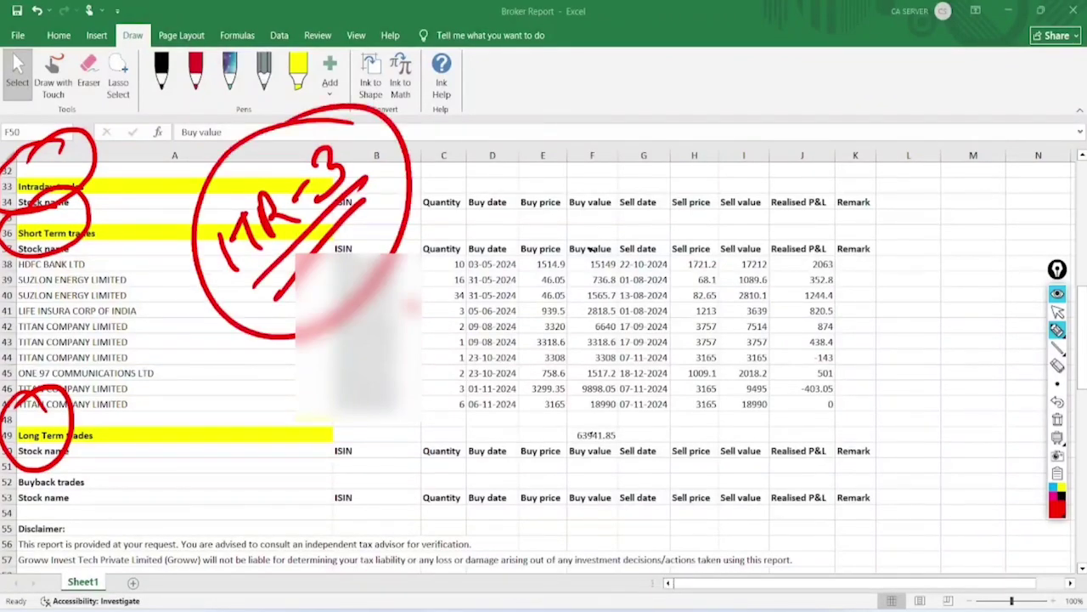
Tick the Short Term and Long Term trades headings in red and clear all marks from the sheet
drag(126, 227, 214, 176)
drag(140, 416, 205, 389)
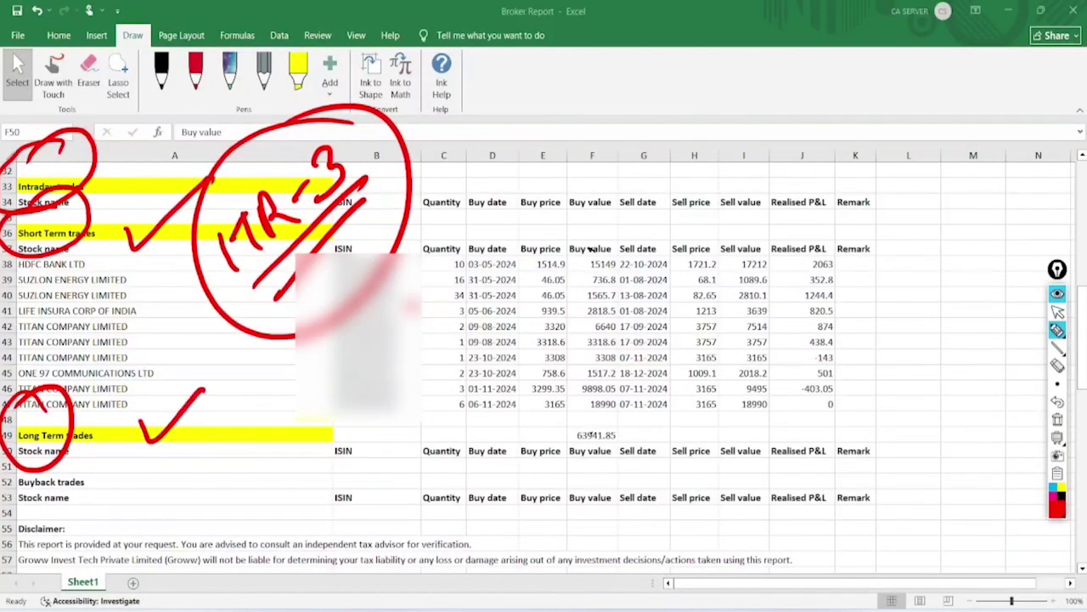
click(1057, 315)
click(1057, 419)
Examine the short-term trades and the Buy value total formula in cell F49
scroll(592, 365, down, 1)
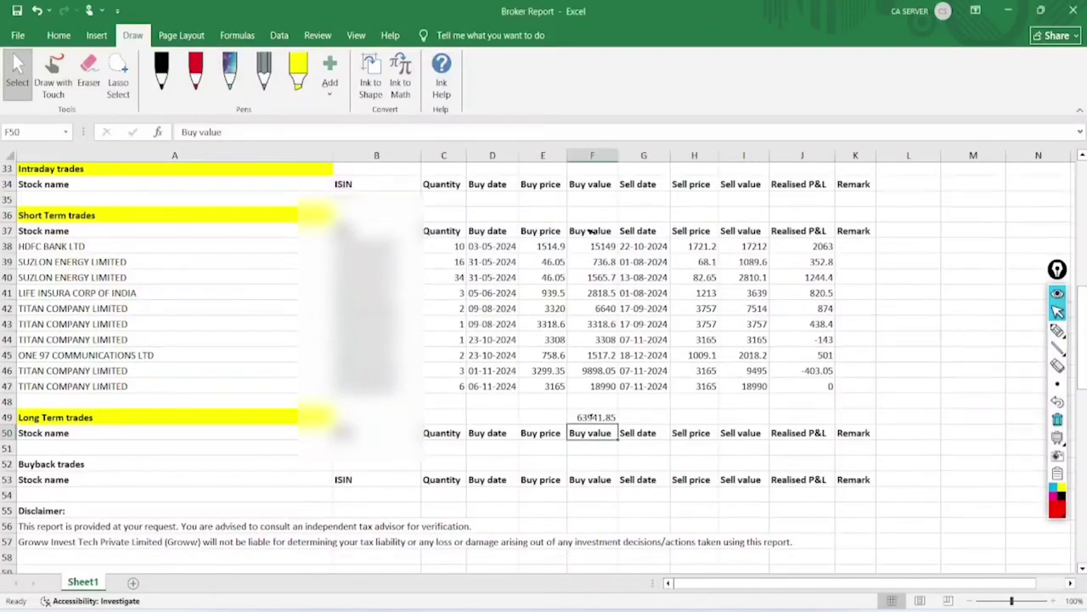
scroll(589, 193, up, 1)
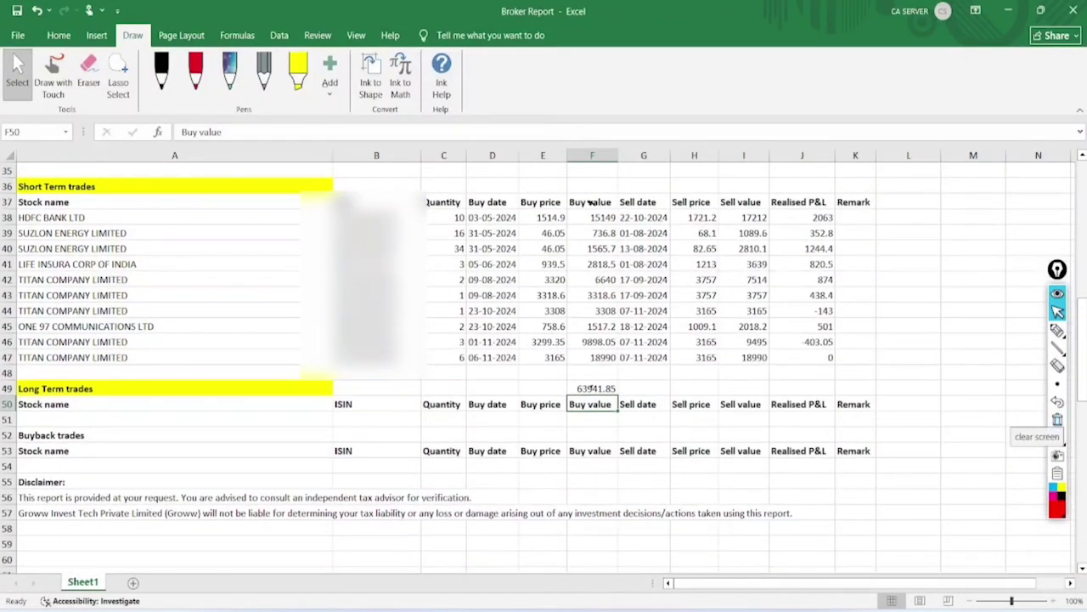
click(592, 203)
click(622, 204)
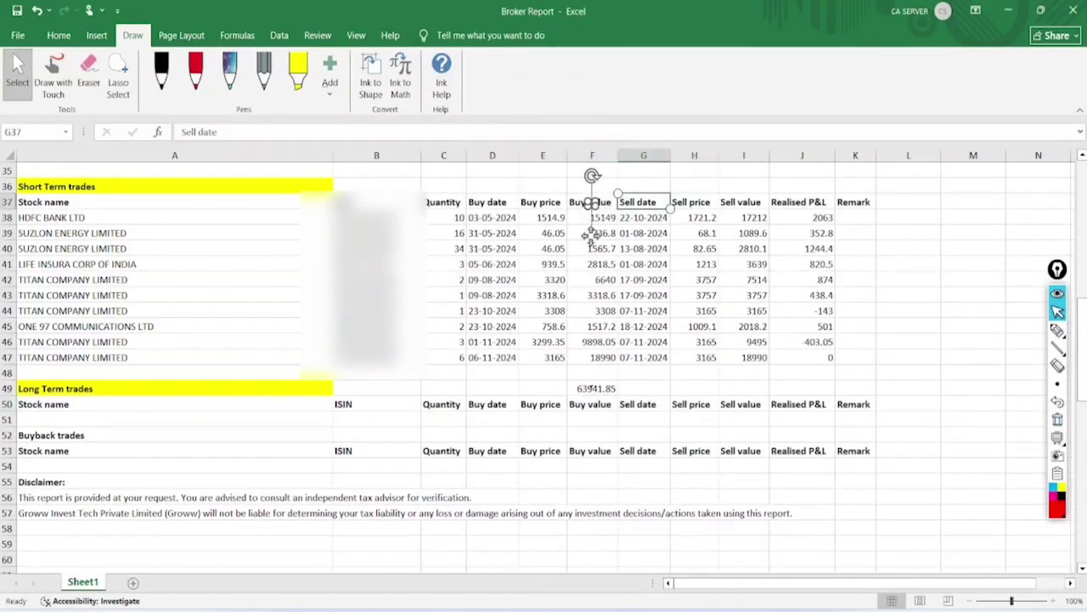
click(592, 388)
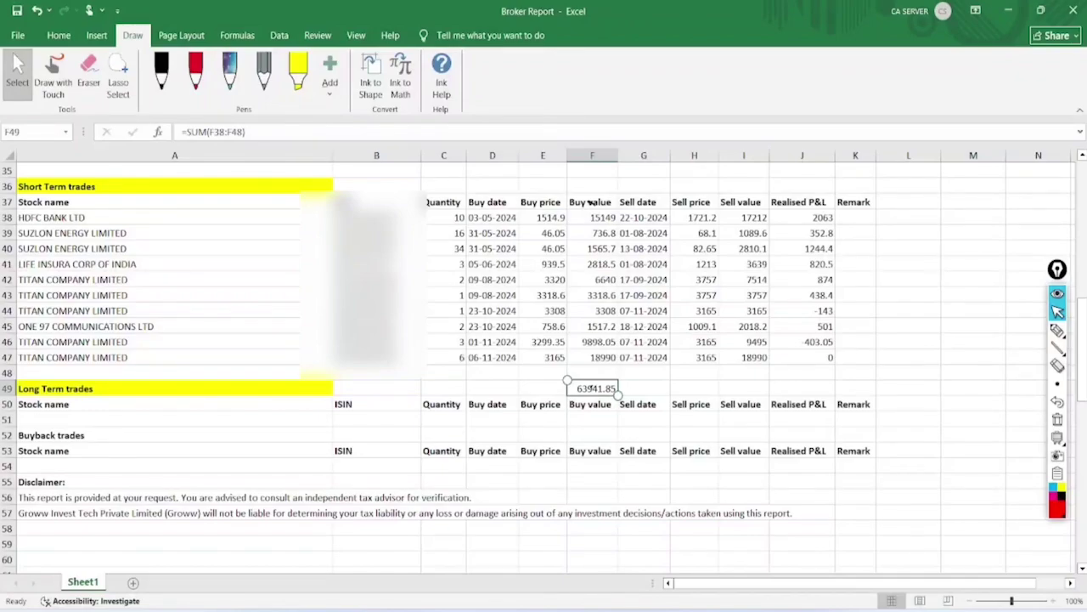
double_click(592, 389)
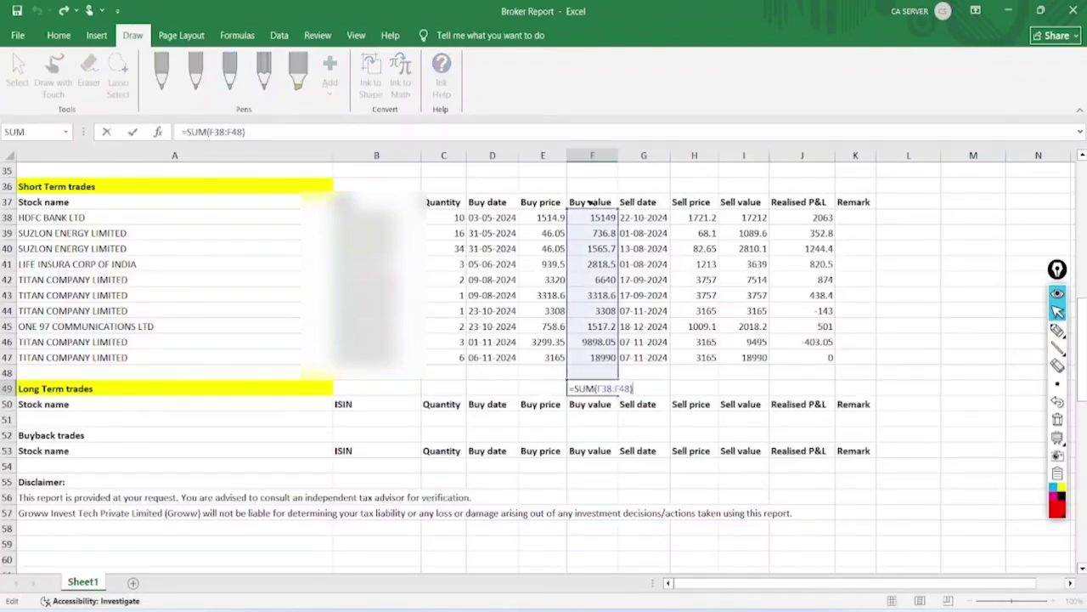
key(Escape)
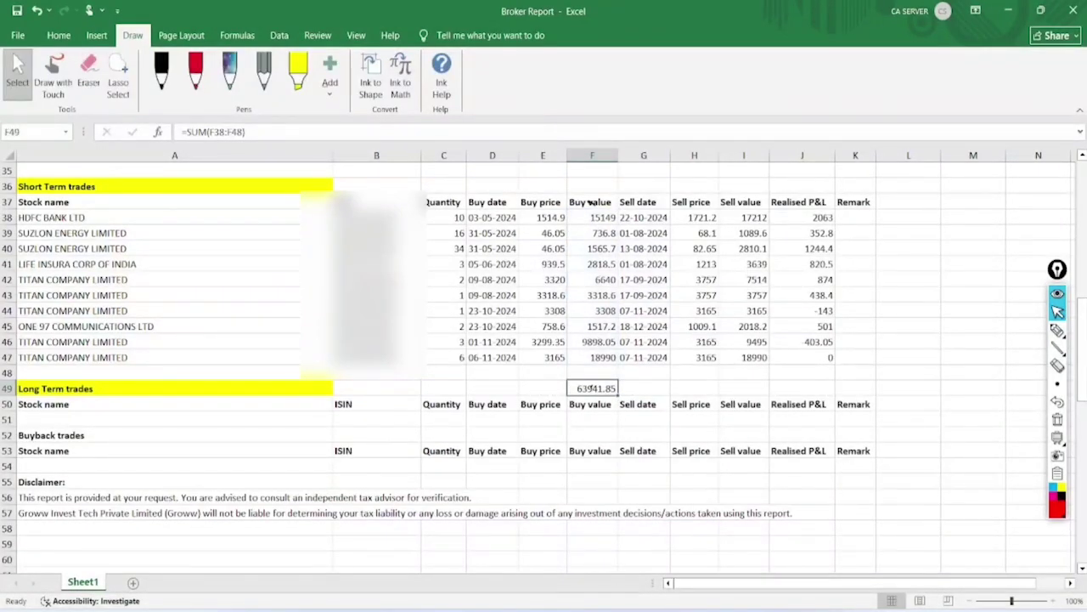
Circle the Realised P&L and Charges amounts in the report summary and draw an arrow from STT to its amount
scroll(592, 204, up, 12)
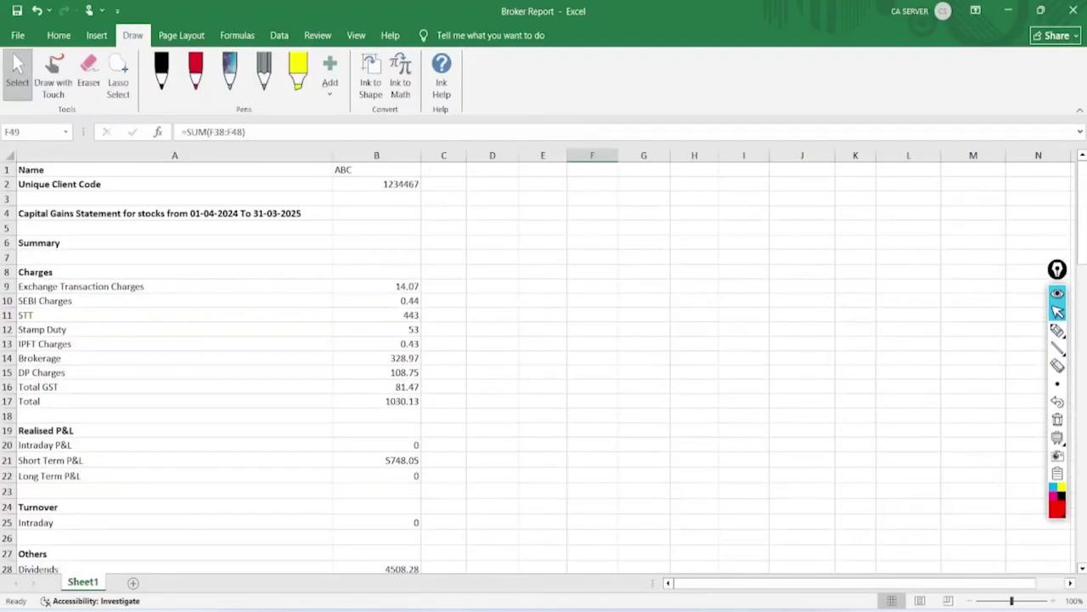
mouse_move(443, 445)
mouse_down()
mouse_move(425, 493)
mouse_move(423, 436)
mouse_up()
click(1058, 329)
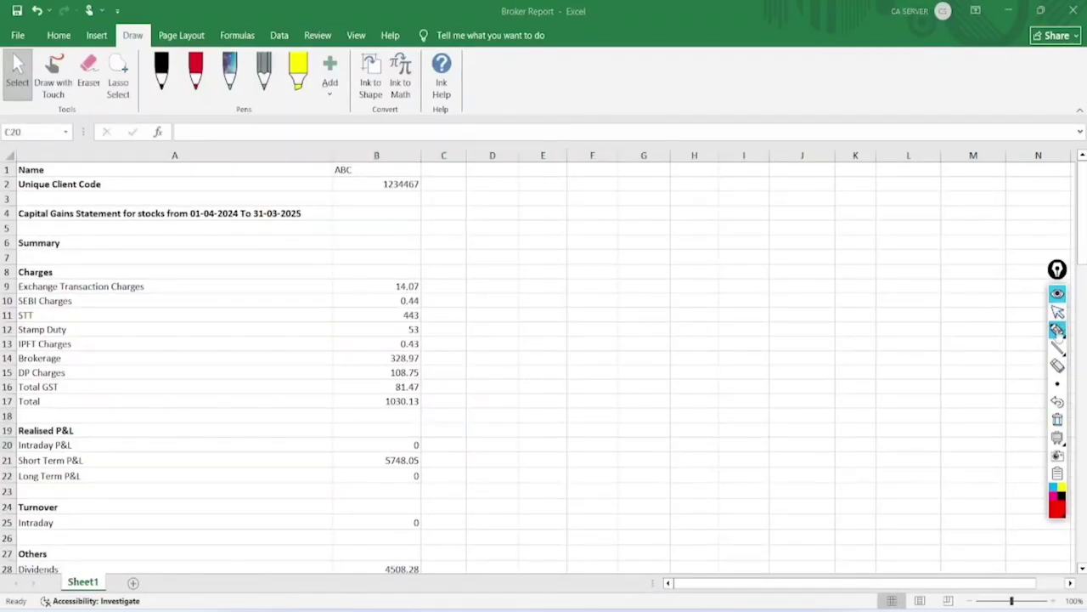
mouse_move(446, 421)
mouse_down()
mouse_move(359, 495)
mouse_move(408, 442)
mouse_up()
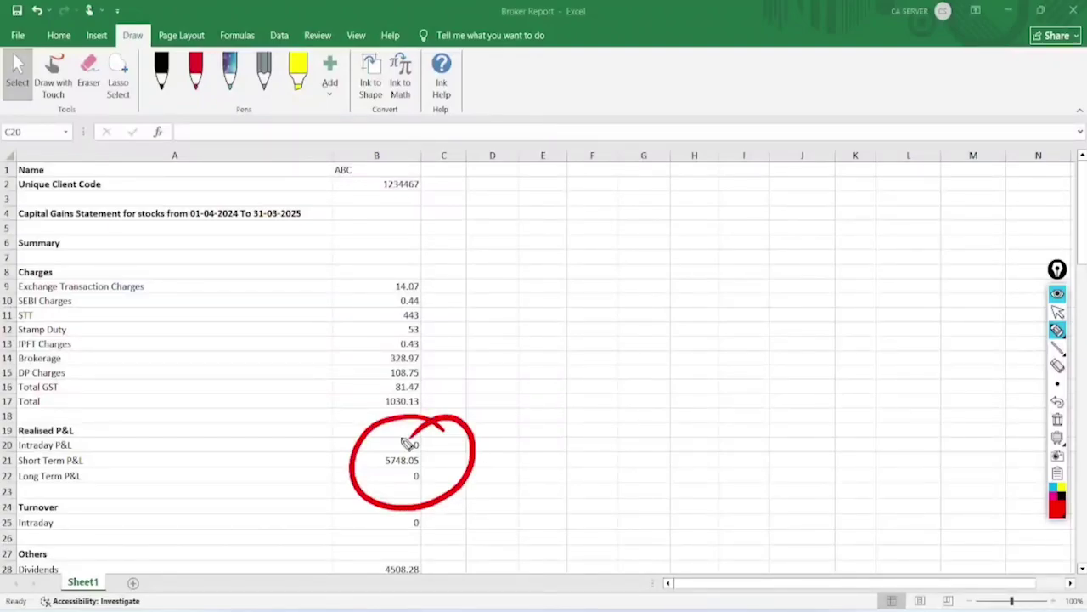
mouse_move(455, 250)
mouse_down()
mouse_move(354, 304)
mouse_move(426, 221)
mouse_up()
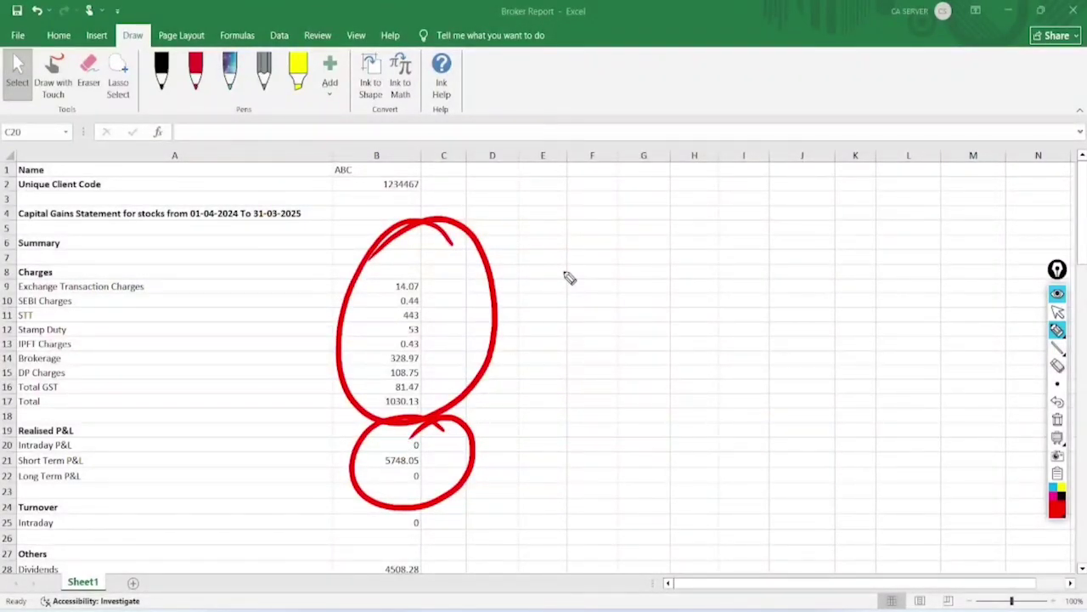
drag(40, 315, 331, 313)
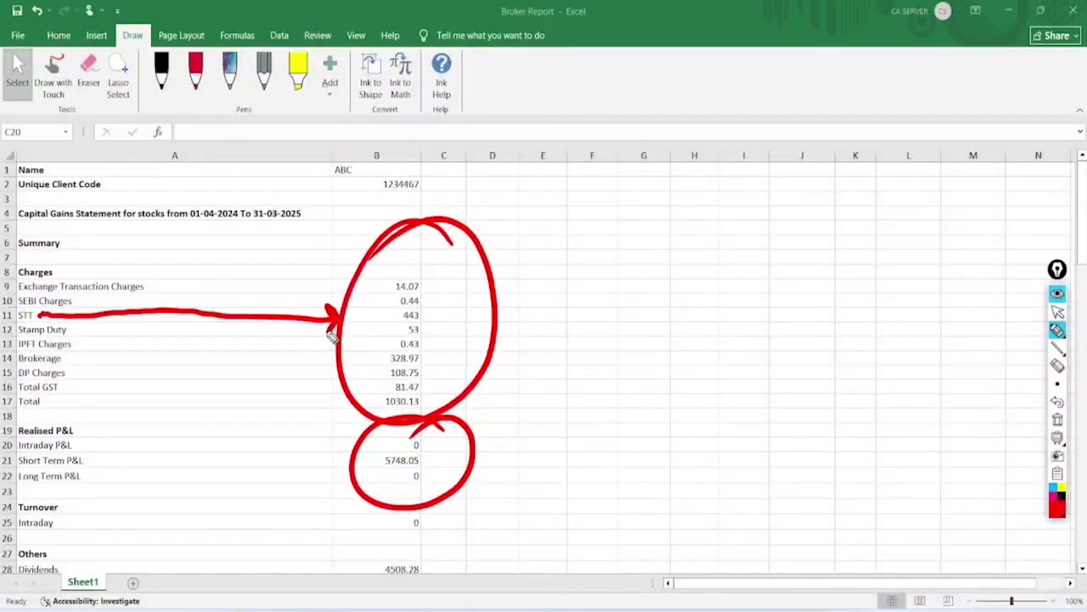
Write a double-underlined XXX in red beside the charges, and clear all marks from the sheet
drag(585, 264, 562, 341)
mouse_move(550, 283)
mouse_down()
mouse_move(580, 306)
mouse_move(626, 263)
mouse_move(645, 316)
mouse_up()
mouse_move(644, 321)
mouse_down()
mouse_move(666, 255)
mouse_move(698, 306)
mouse_up()
drag(600, 362, 695, 330)
drag(606, 384, 670, 359)
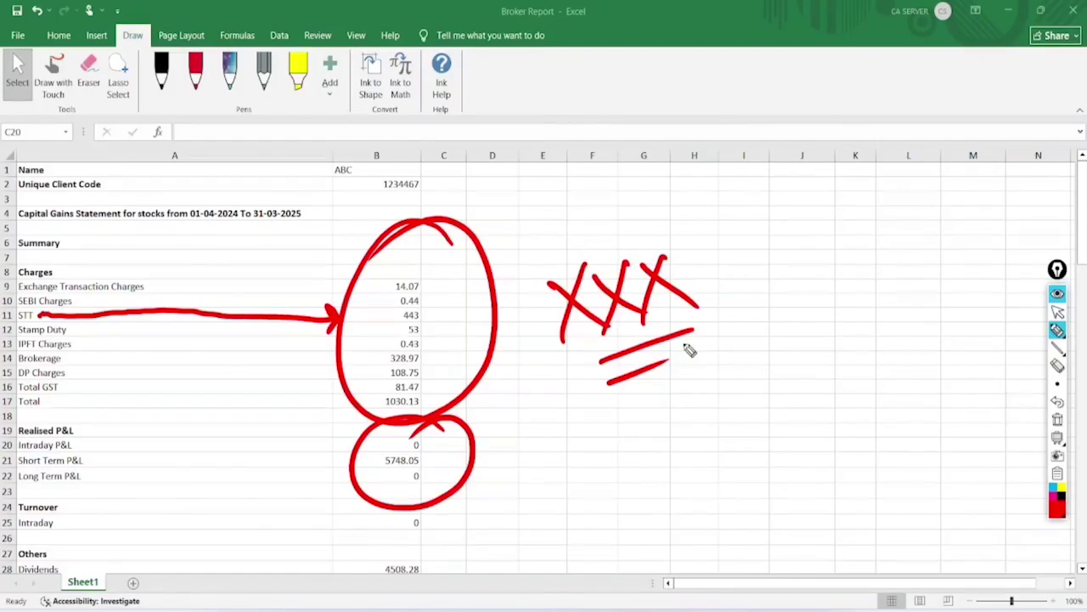
click(1057, 312)
click(1057, 419)
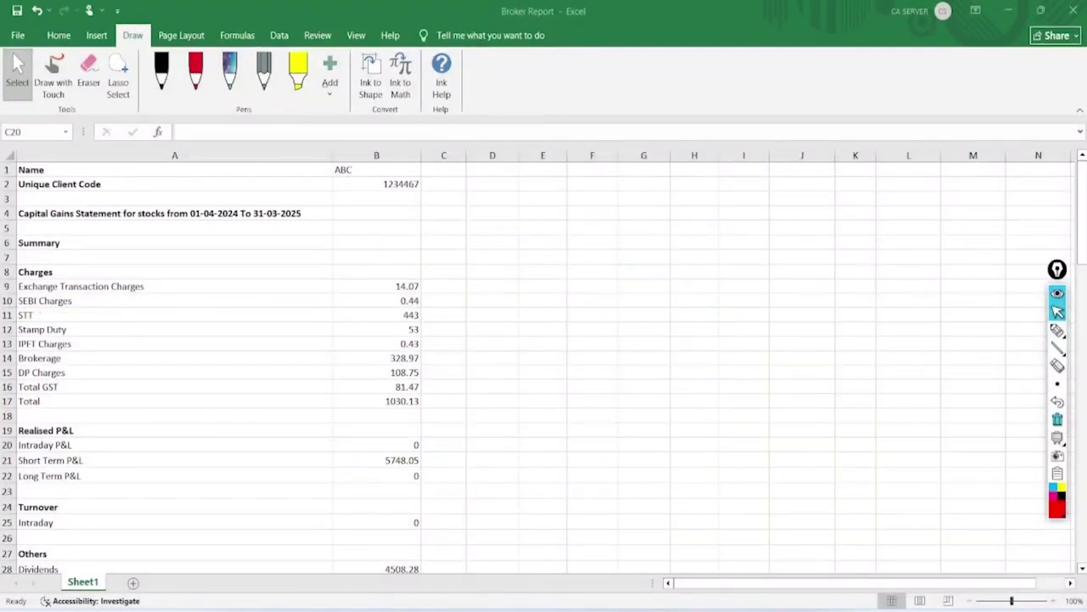
Return to the e-Filing portal in the browser and continue to the income tax return for assessment year 2025-26 in online mode
mouse_move(162, 609)
click(239, 556)
click(106, 14)
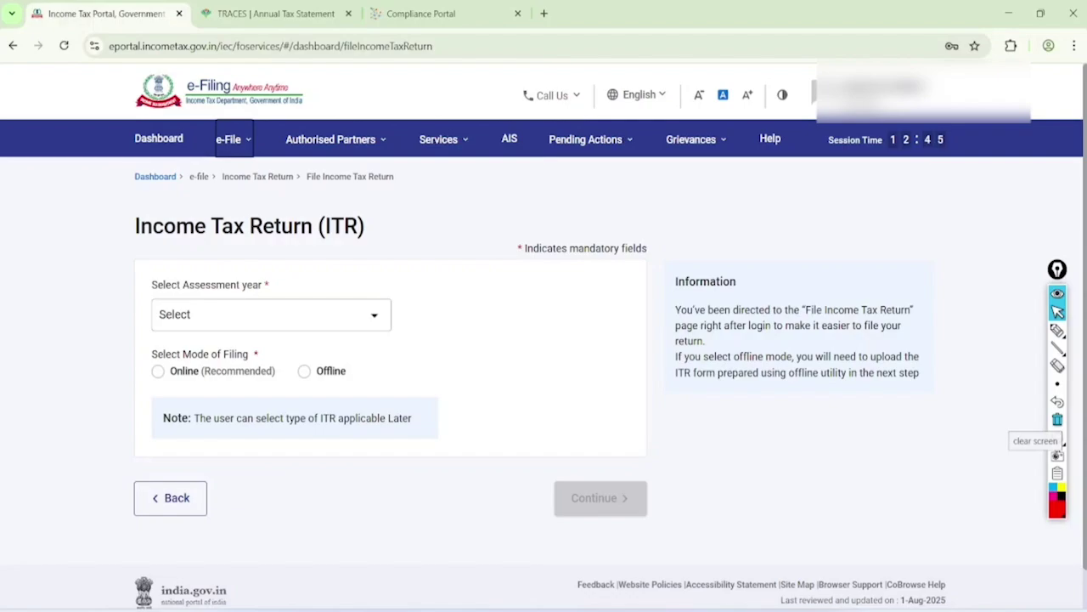
click(270, 314)
click(271, 382)
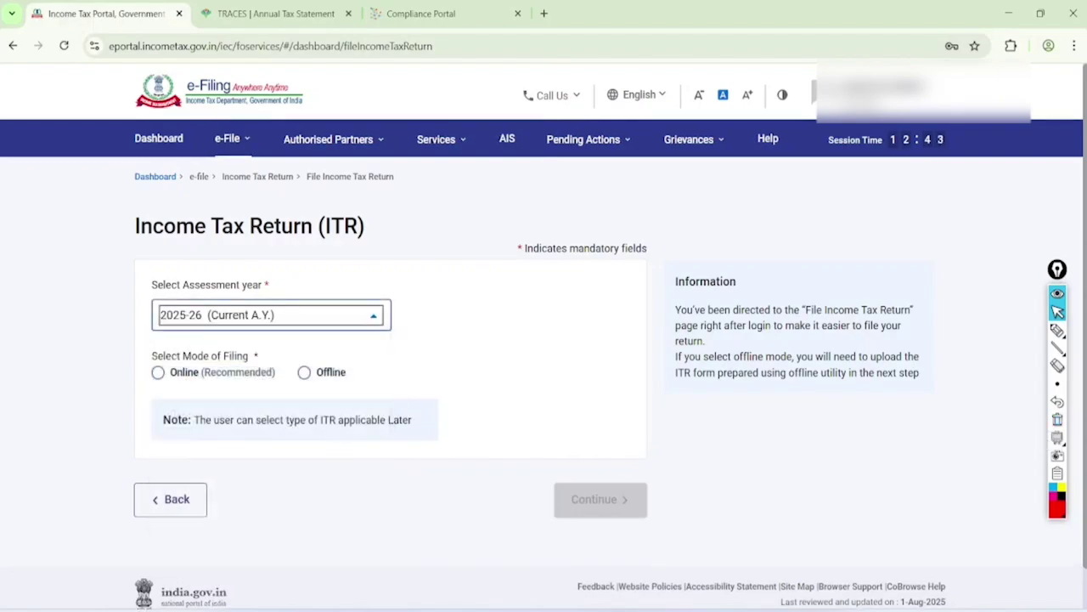
click(158, 372)
click(600, 498)
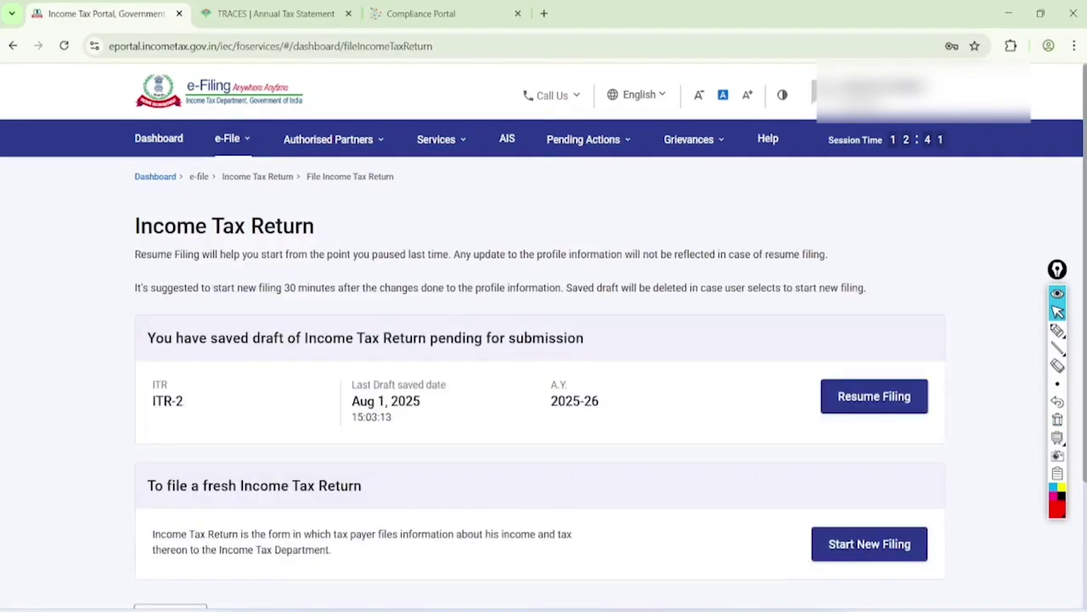
Circle the Resume Filing and Start New Filing options and tick the saved draft in red ink, and clear the marks
scroll(543, 340, down, 2)
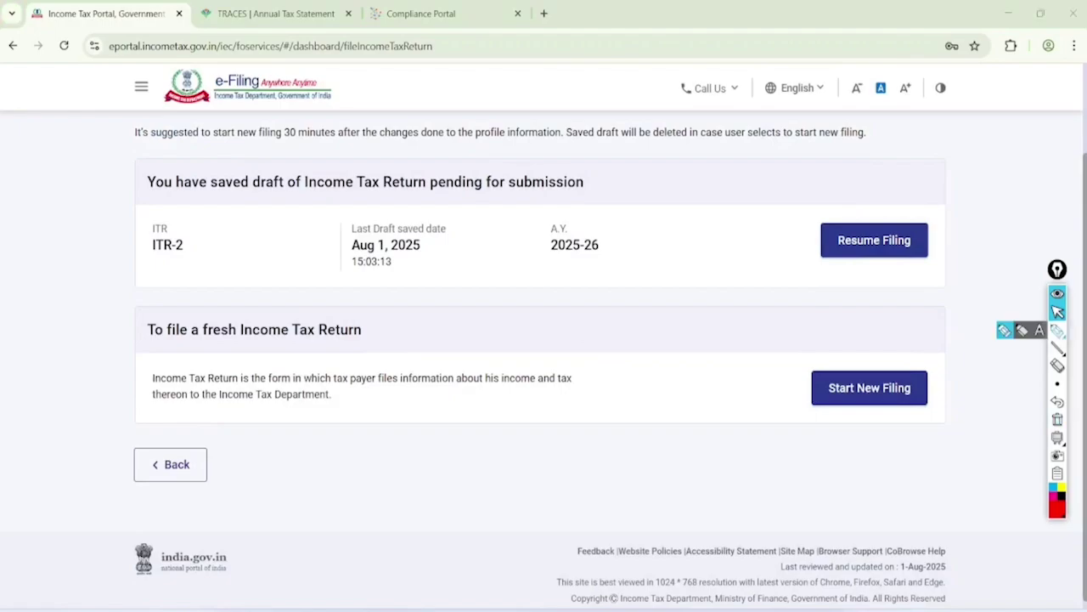
click(1058, 330)
mouse_move(956, 180)
mouse_down()
mouse_move(875, 170)
mouse_move(985, 215)
mouse_move(922, 179)
mouse_up()
mouse_move(691, 225)
mouse_down()
mouse_move(698, 243)
mouse_move(820, 157)
mouse_up()
mouse_move(941, 322)
mouse_down()
mouse_move(952, 335)
mouse_move(883, 313)
mouse_up()
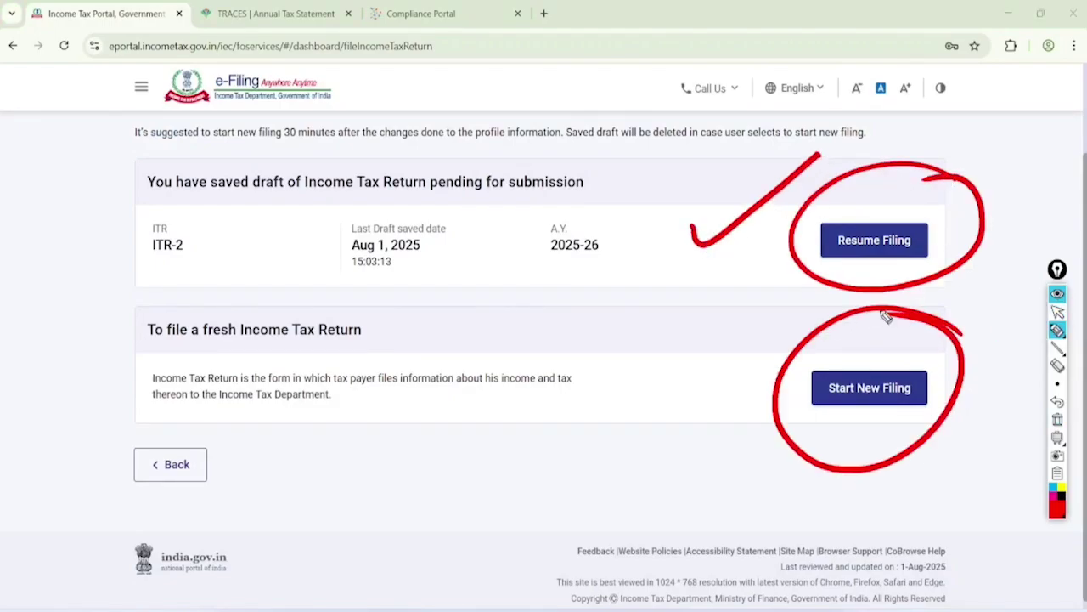
click(1058, 311)
click(1057, 419)
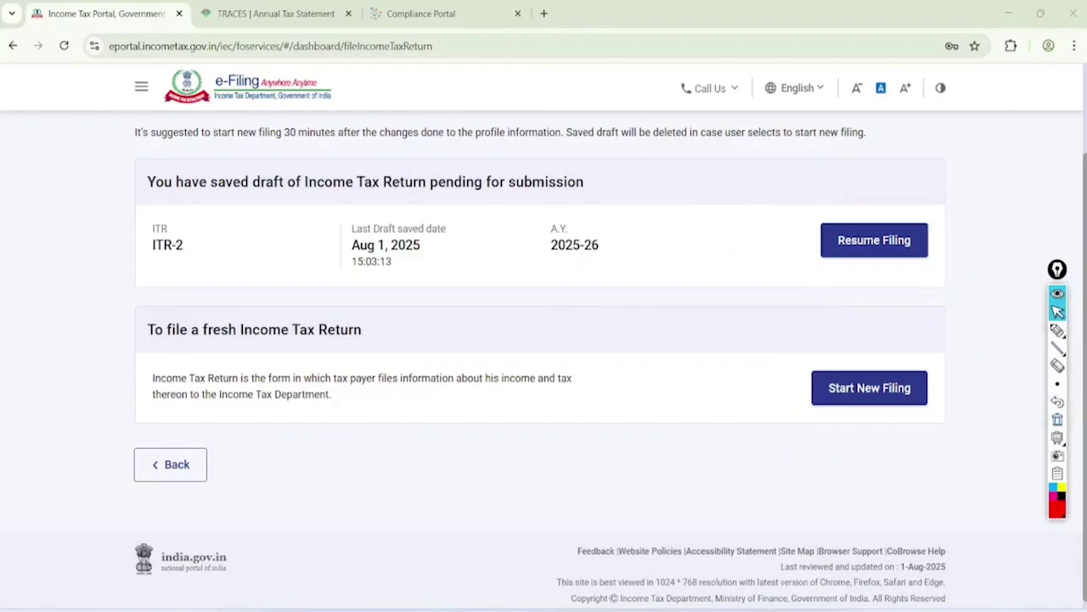
Start a new filing with Individual as the status, and choose ITR-2 as the return form
click(853, 387)
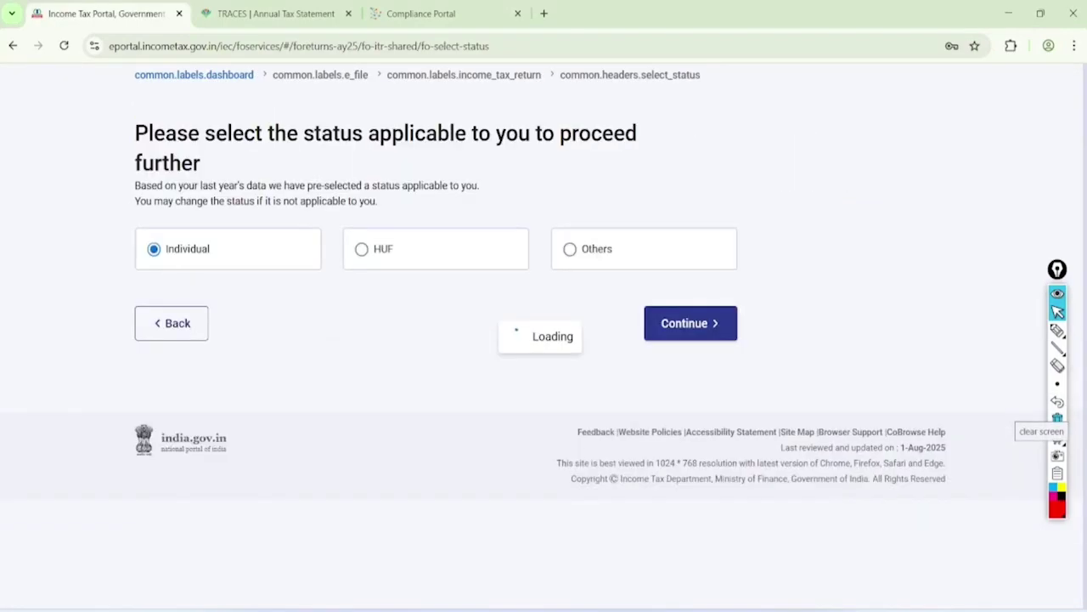
click(694, 431)
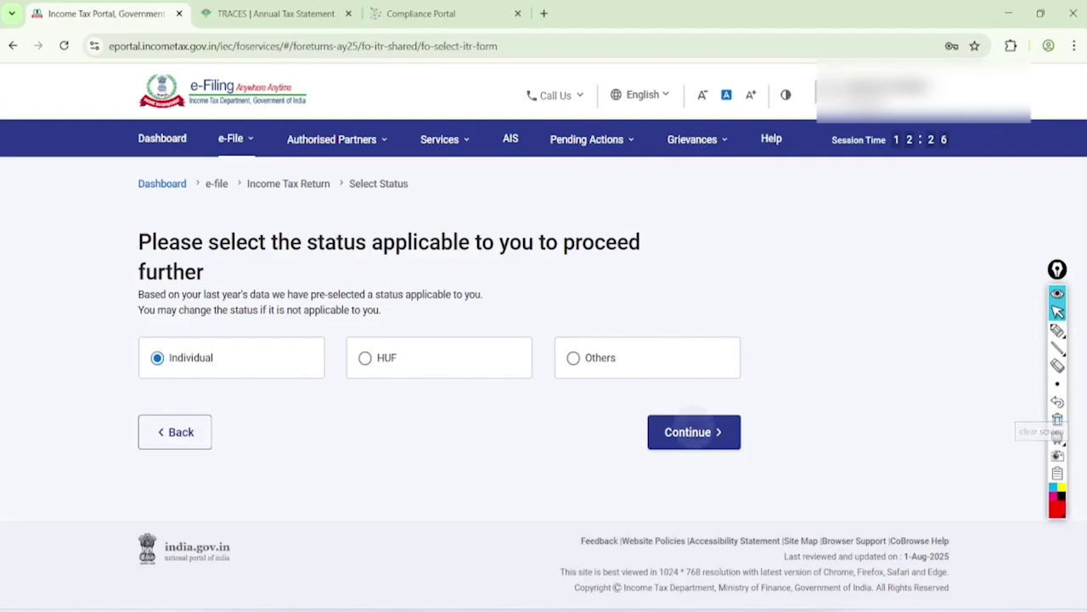
click(216, 364)
scroll(544, 356, down, 1)
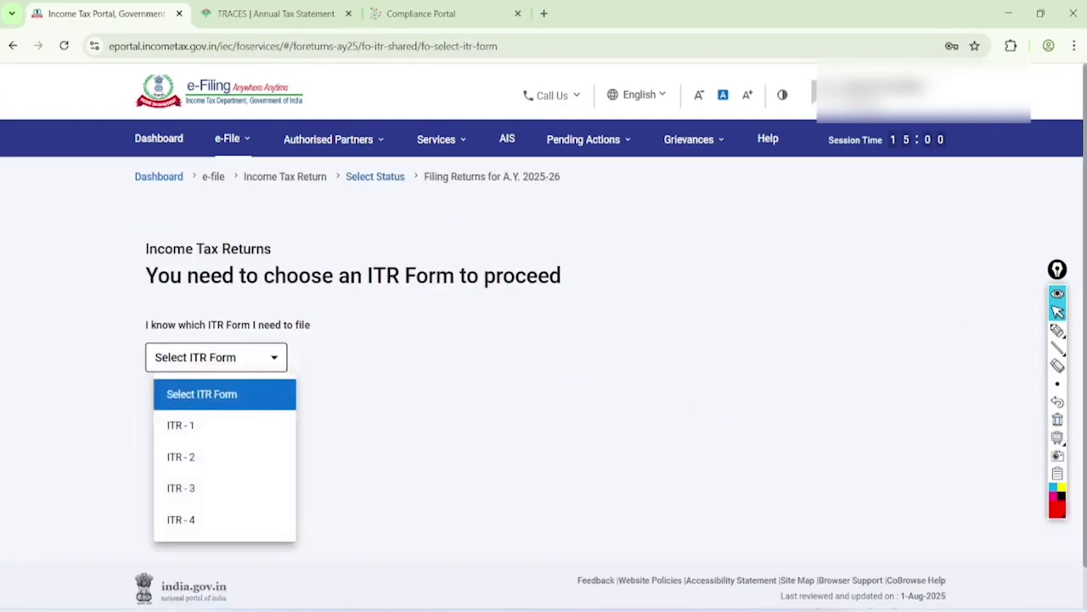
scroll(543, 357, up, 1)
click(182, 451)
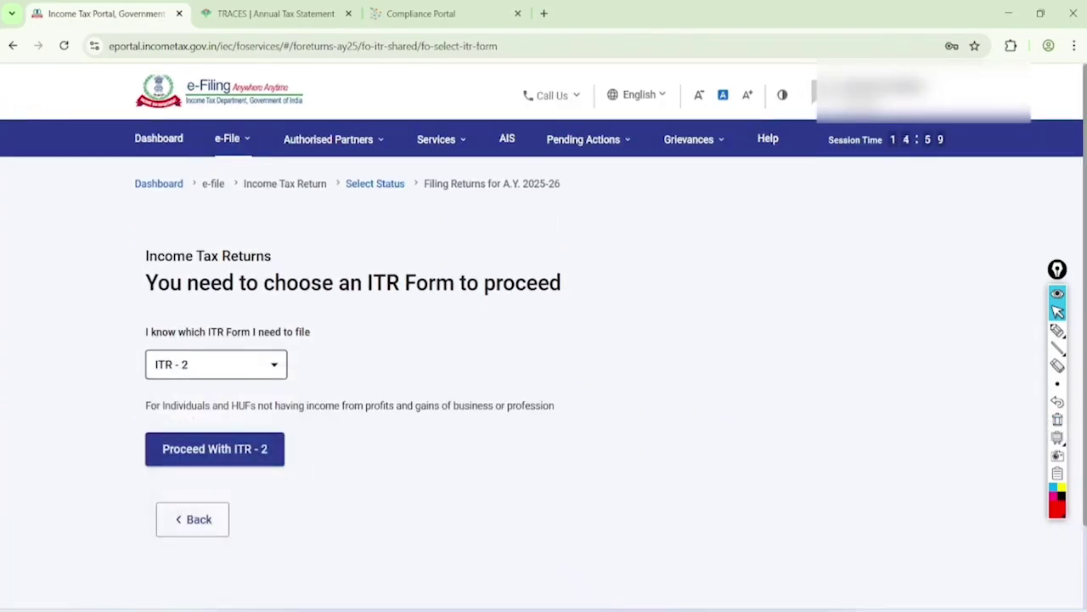
scroll(544, 340, down, 1)
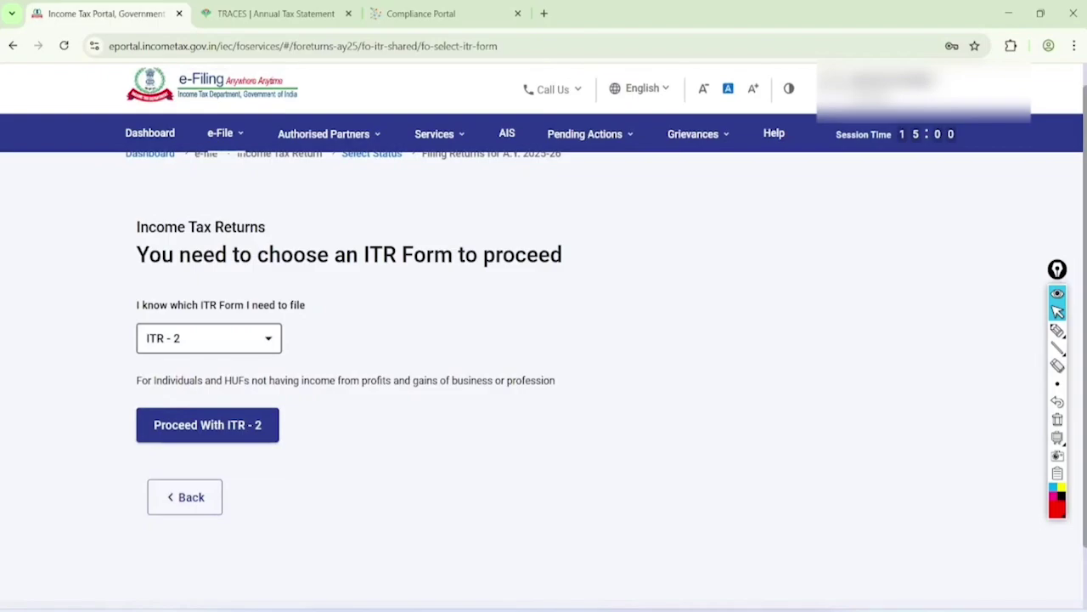
Circle the business or profession wording in red, clear the mark, and proceed with ITR-2
click(1057, 330)
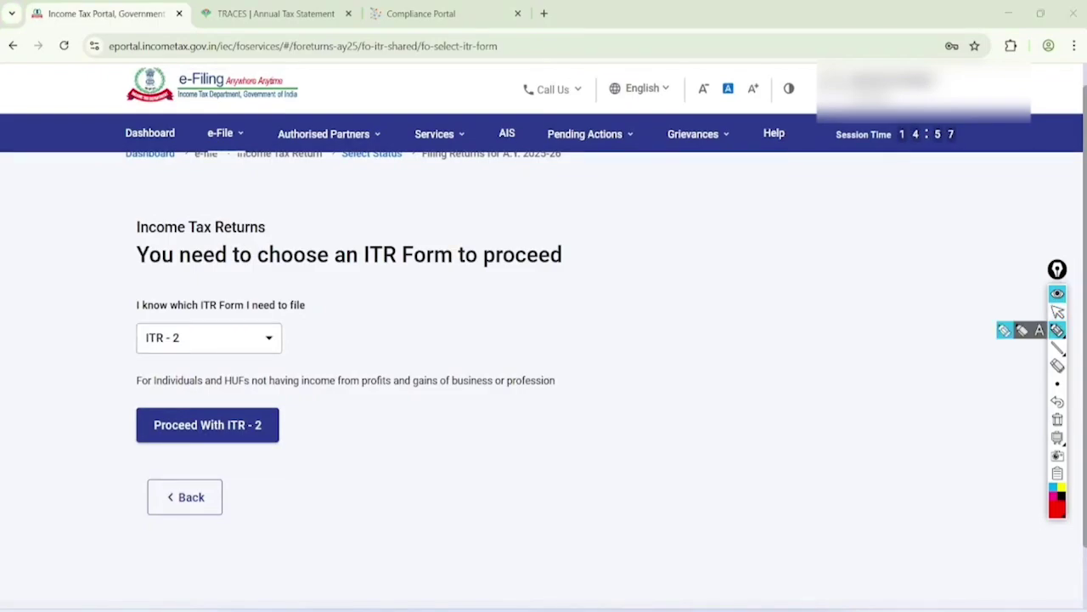
mouse_move(563, 340)
mouse_down()
mouse_move(376, 396)
mouse_move(514, 321)
mouse_up()
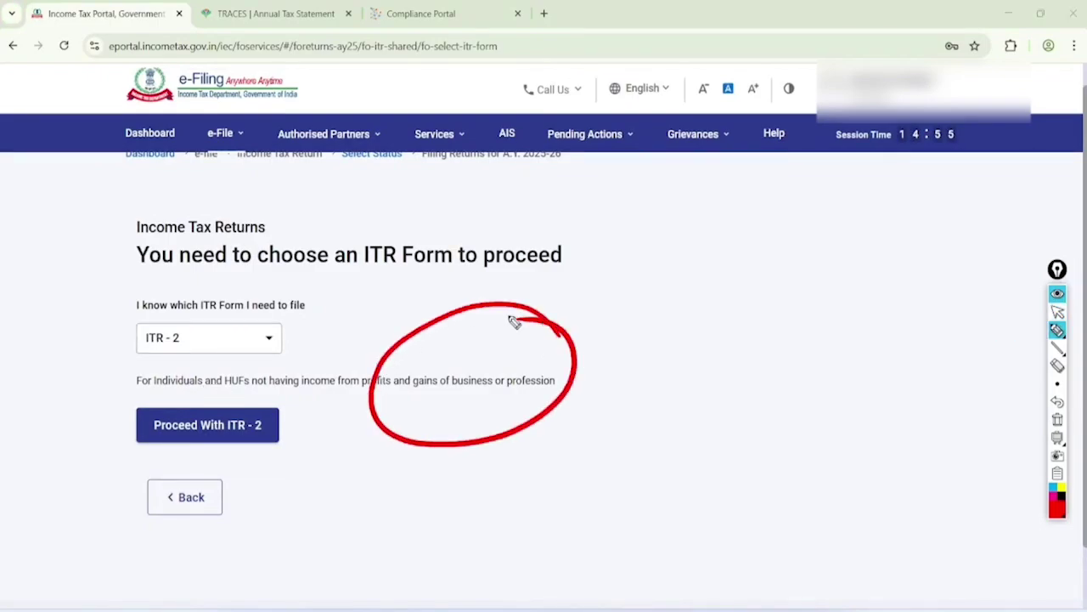
click(1057, 311)
click(1058, 419)
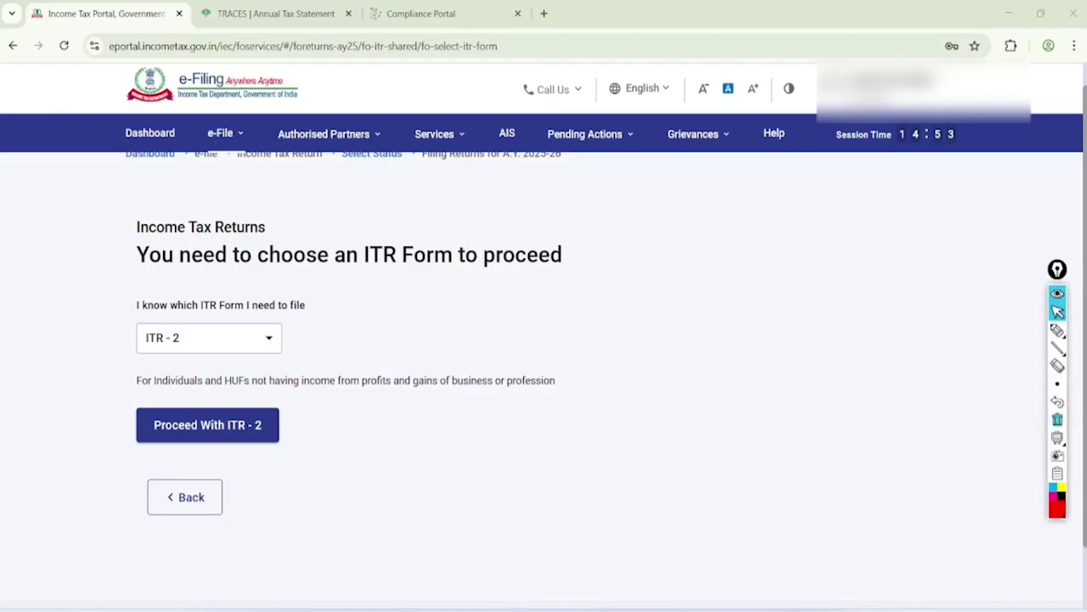
click(202, 427)
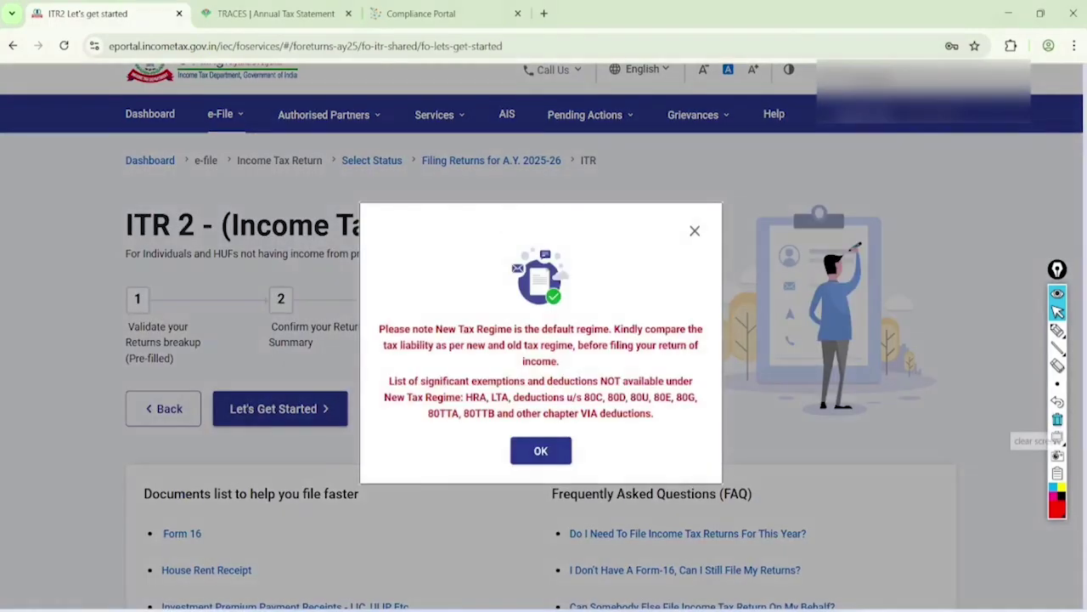
Underline the New Tax Regime default and unavailable deductions lines of the notice in red, and clear the marks
scroll(543, 340, up, 3)
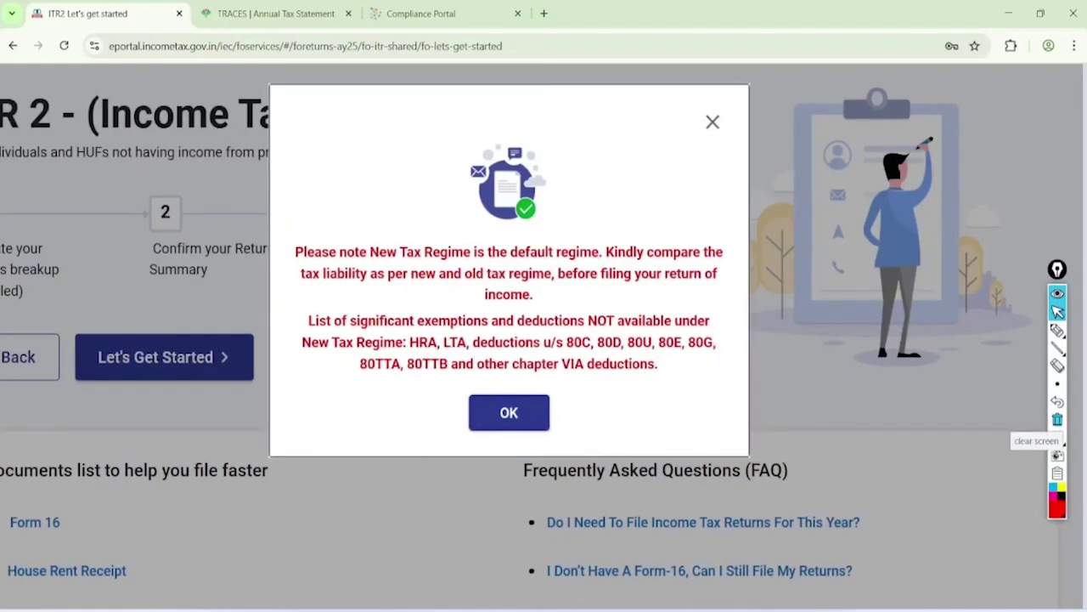
click(1058, 331)
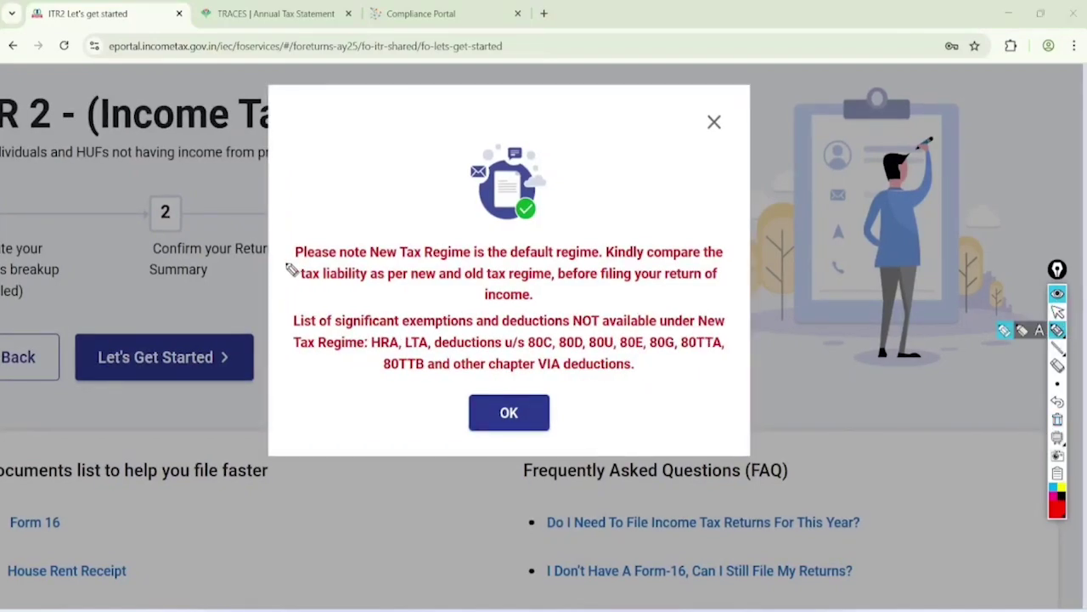
drag(287, 265, 729, 263)
drag(280, 291, 528, 289)
drag(343, 358, 734, 345)
drag(391, 381, 601, 364)
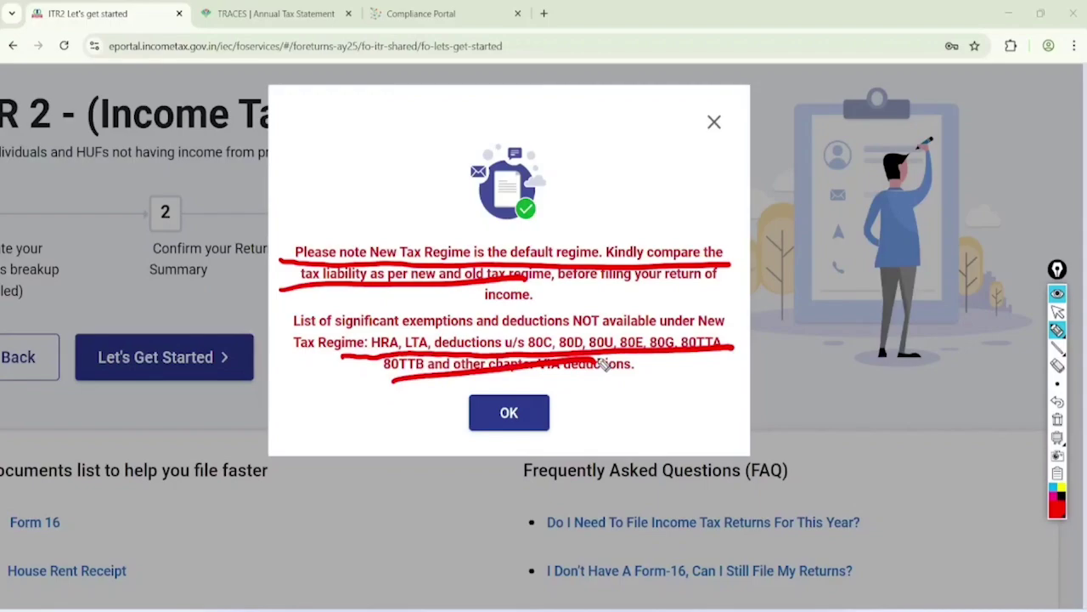
click(1057, 312)
click(1058, 420)
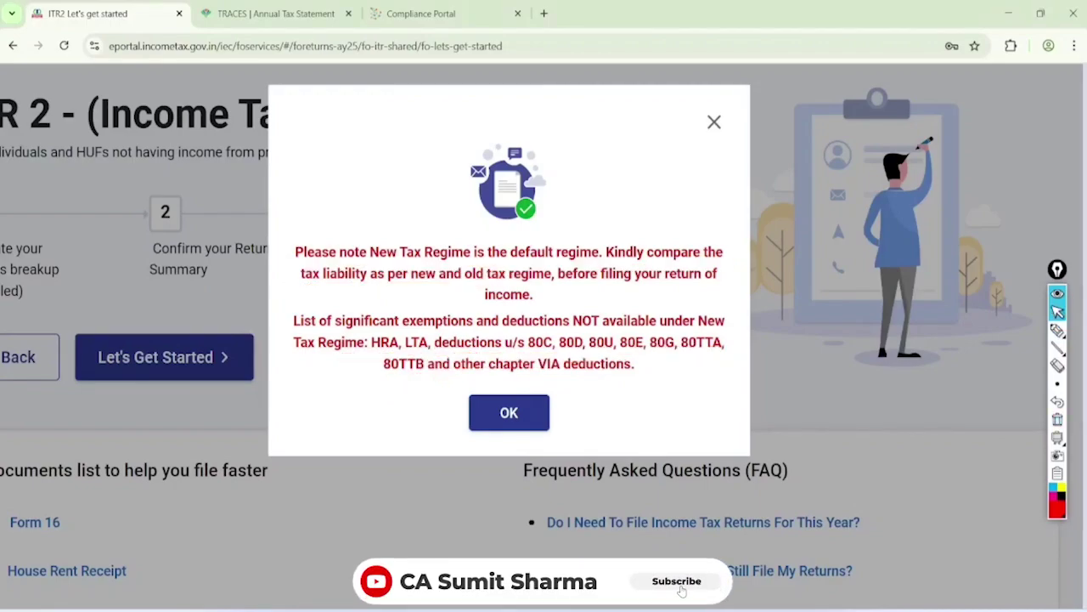
Acknowledge the tax regime notice and get started with the ITR-2 return
click(509, 413)
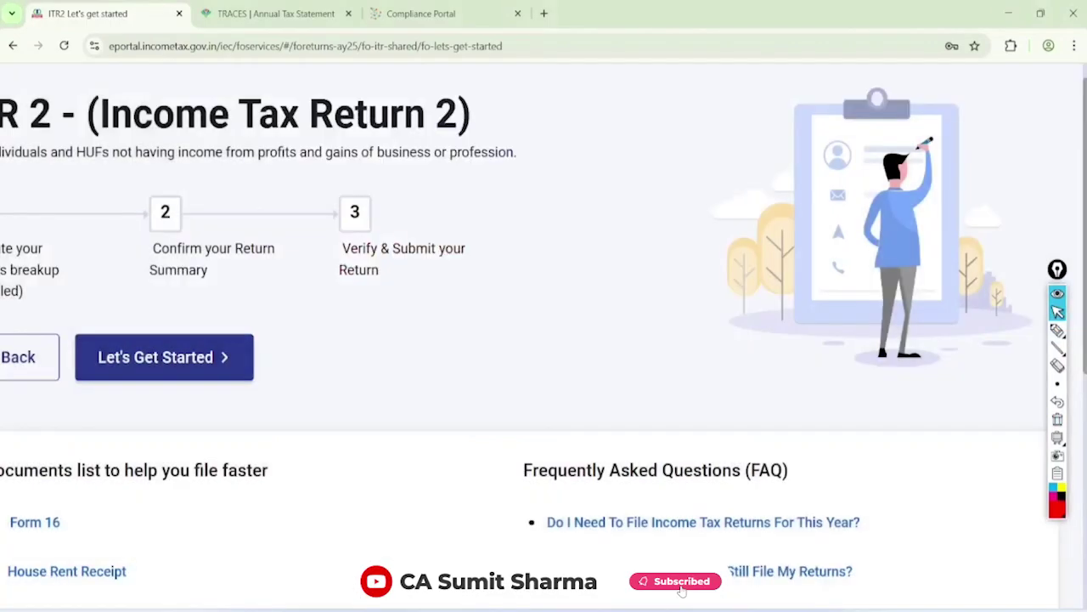
click(180, 355)
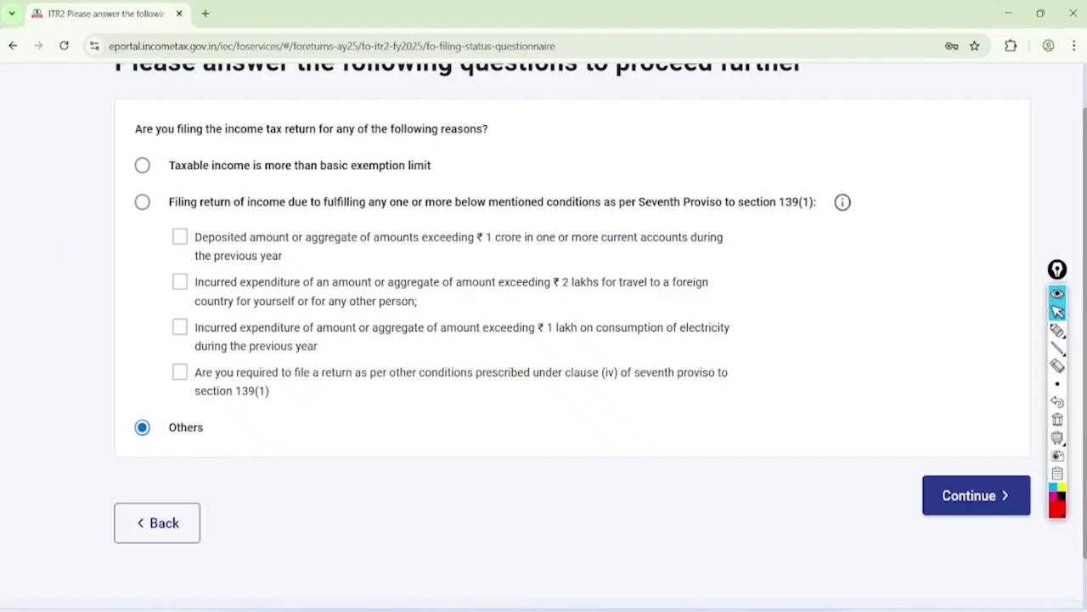
Write a double-underlined 3L in red beside the filing reason question, and circle and tick the taxable income above exemption limit option
scroll(544, 340, up, 1)
click(1057, 330)
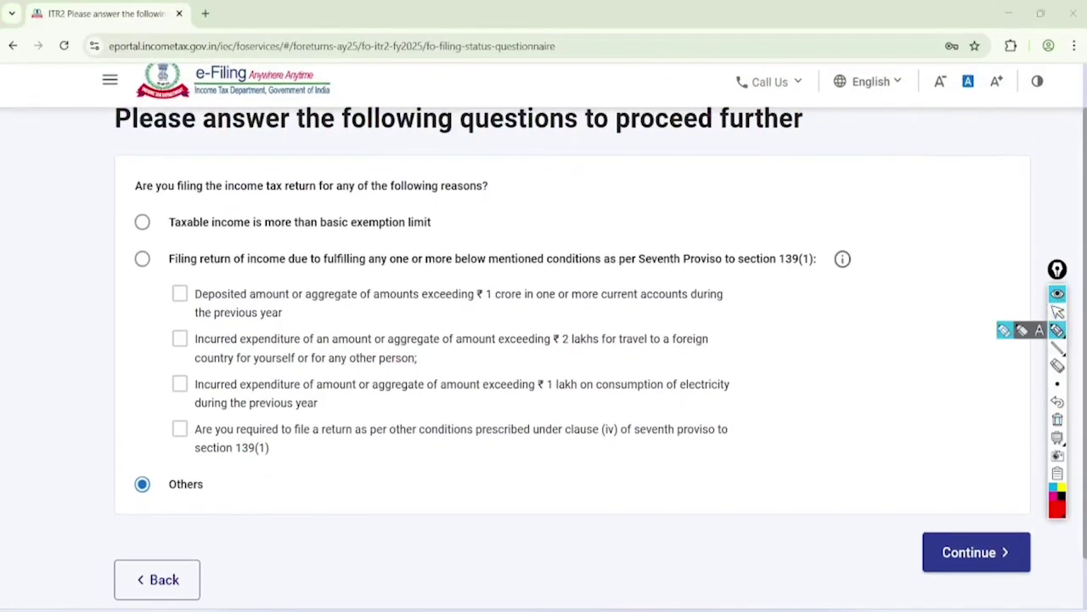
mouse_move(503, 156)
mouse_down()
mouse_move(508, 180)
mouse_move(527, 153)
mouse_move(550, 150)
mouse_up()
mouse_move(529, 188)
mouse_down()
mouse_move(559, 164)
mouse_move(566, 174)
mouse_up()
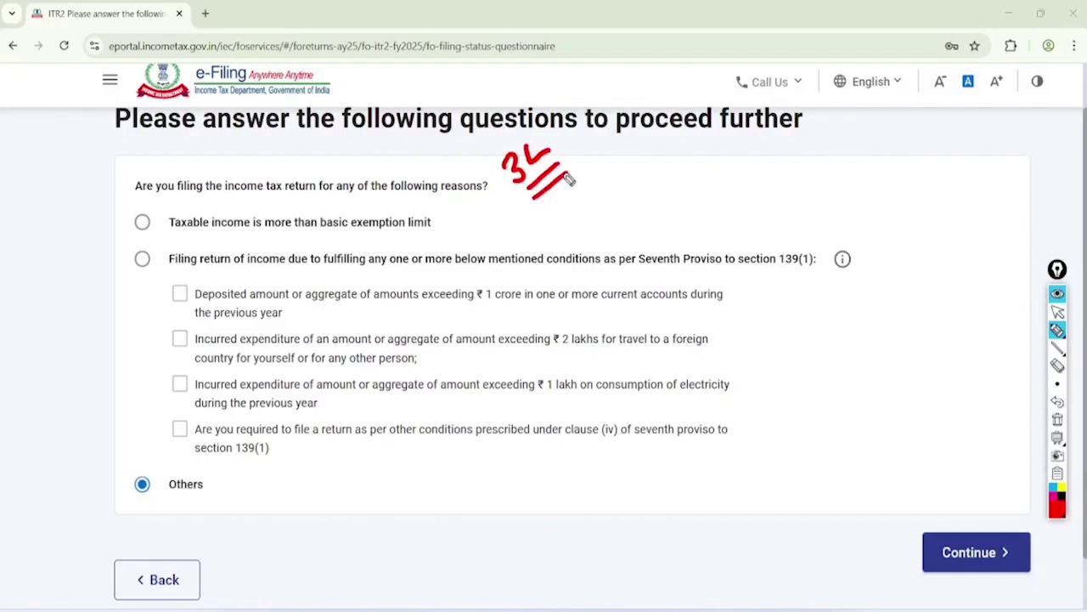
mouse_move(222, 240)
mouse_down()
mouse_move(467, 211)
mouse_move(225, 219)
mouse_up()
mouse_move(136, 213)
mouse_down()
mouse_move(141, 221)
mouse_move(214, 158)
mouse_up()
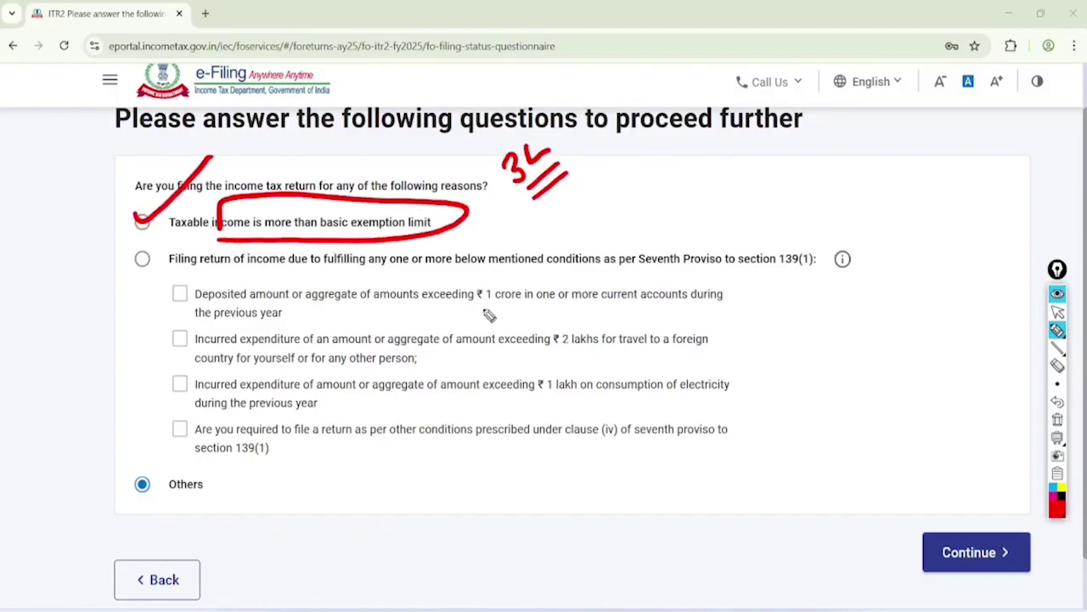
Underline the ₹ 1 crore, ₹ 2 lakhs and ₹ 1 lakh conditions in red, and clear all marks
drag(462, 311, 567, 298)
drag(528, 358, 651, 346)
drag(528, 406, 628, 390)
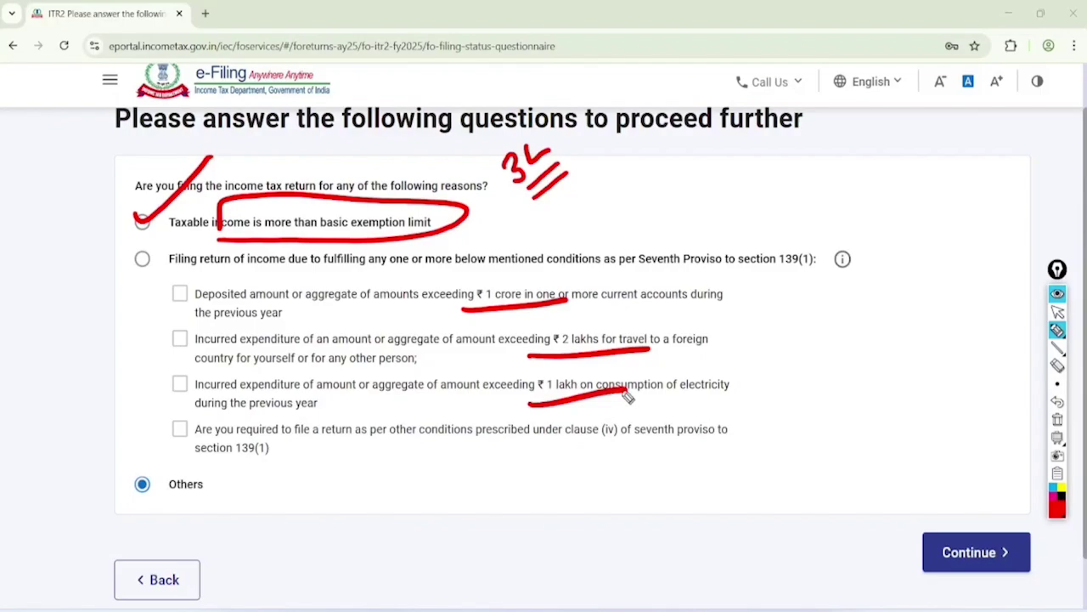
click(1058, 312)
click(1058, 419)
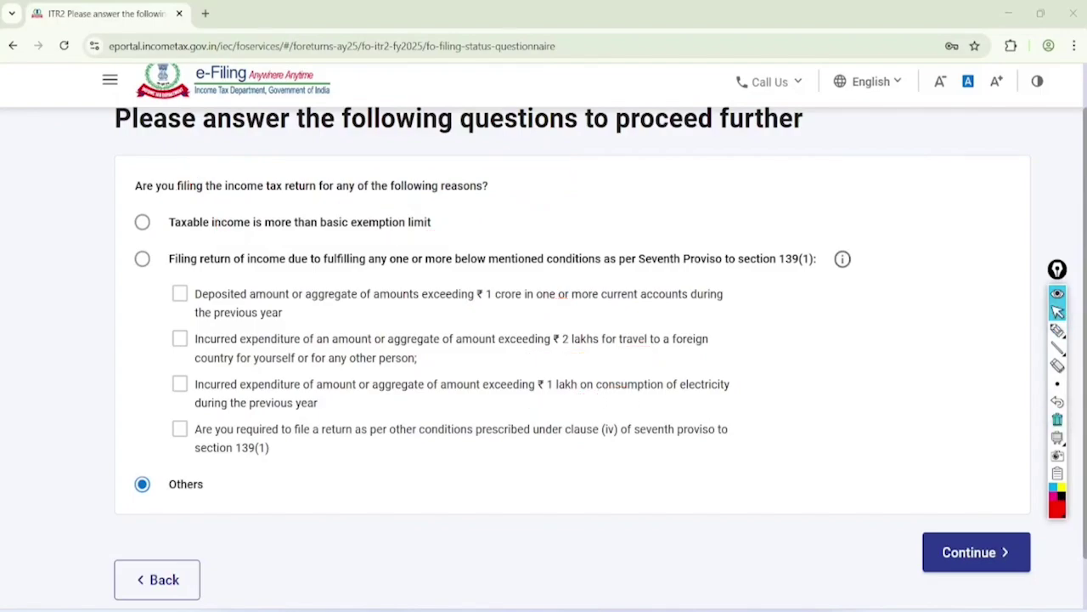
Continue with Others as the filing reason and show the Income schedules
click(979, 550)
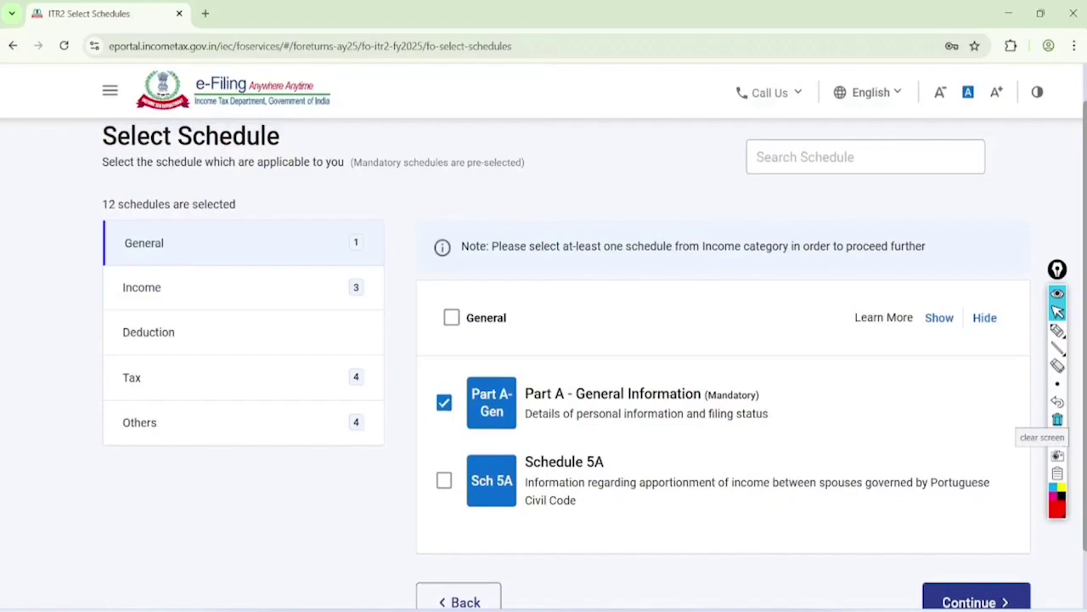
click(243, 287)
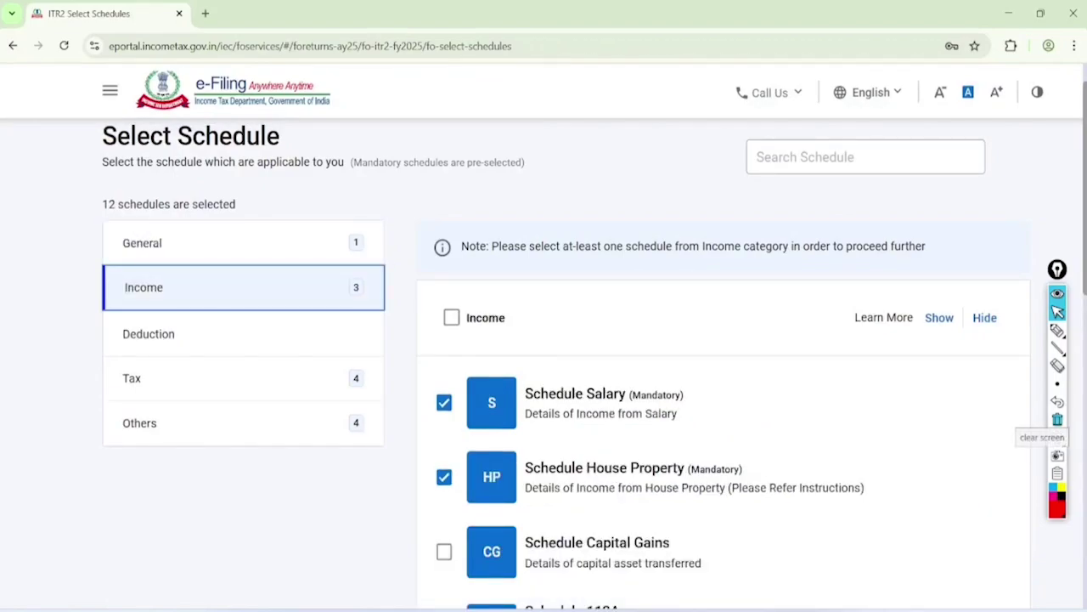
Circle the mandatory Schedule Salary and Schedule House Property entries in red ink
scroll(565, 340, down, 3)
click(1058, 329)
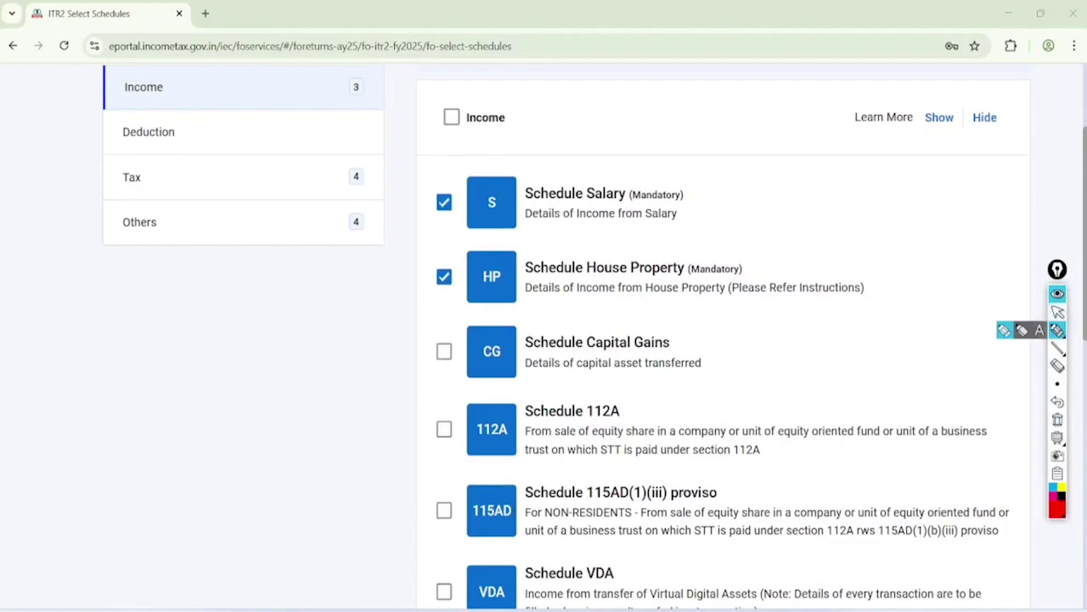
mouse_move(539, 135)
mouse_down()
mouse_move(518, 134)
mouse_move(566, 150)
mouse_move(458, 163)
mouse_up()
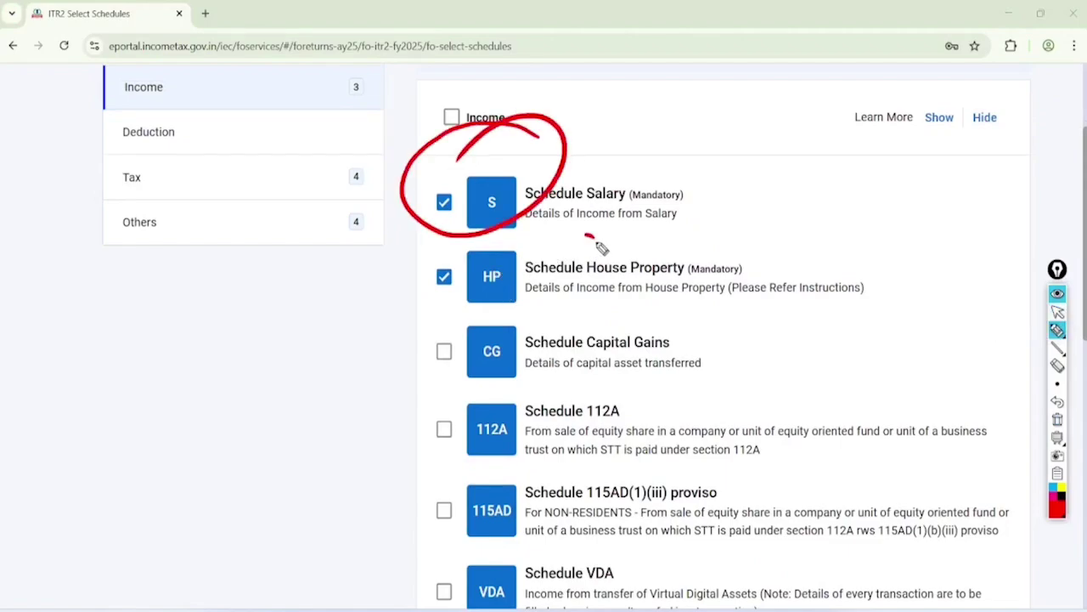
mouse_move(594, 240)
mouse_down()
mouse_move(412, 286)
mouse_move(538, 246)
mouse_up()
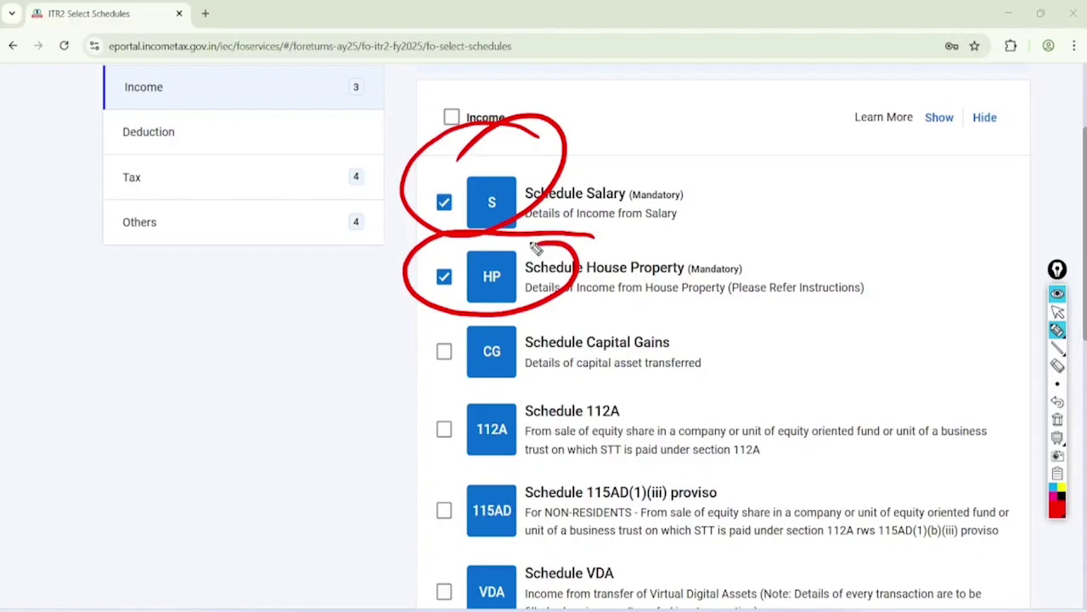
click(1058, 312)
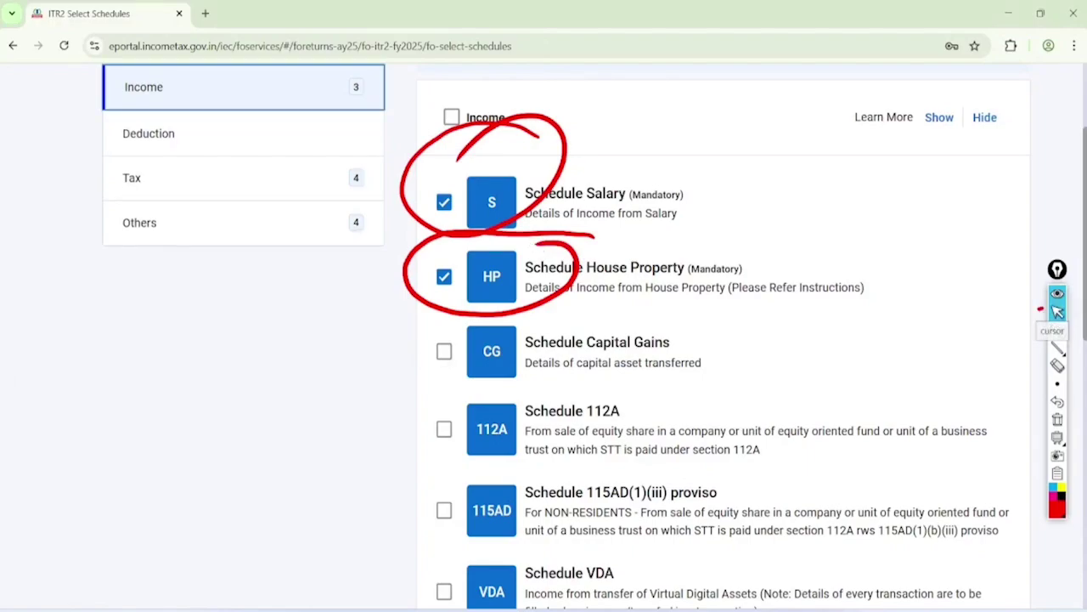
Add Schedule Capital Gains, Schedule 112A and Schedule VDA to the return, and clear the red marks
click(444, 351)
click(445, 429)
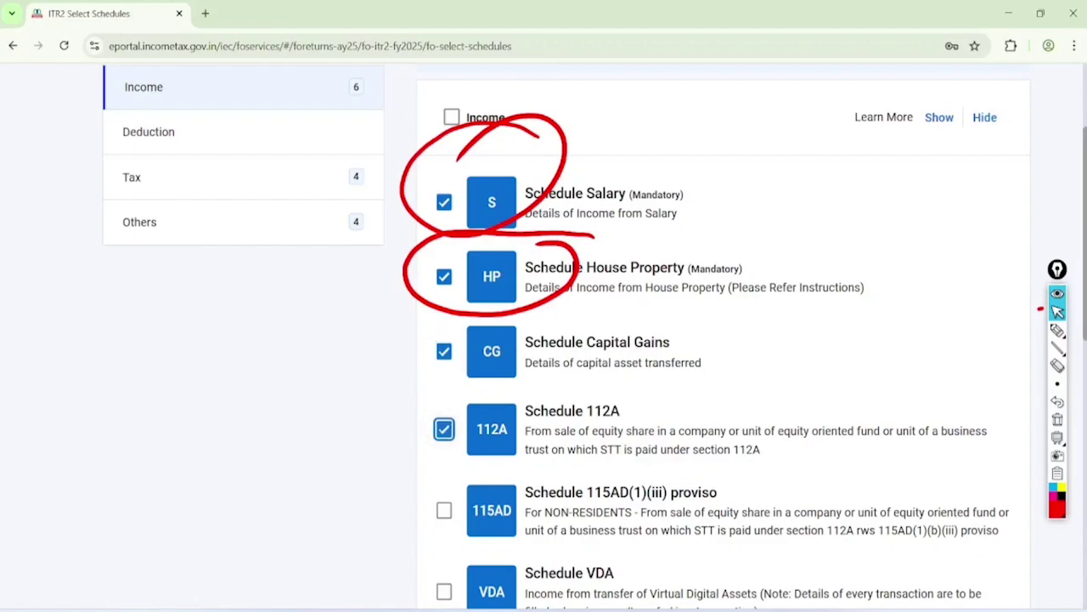
scroll(445, 429, down, 4)
scroll(722, 340, down, 1)
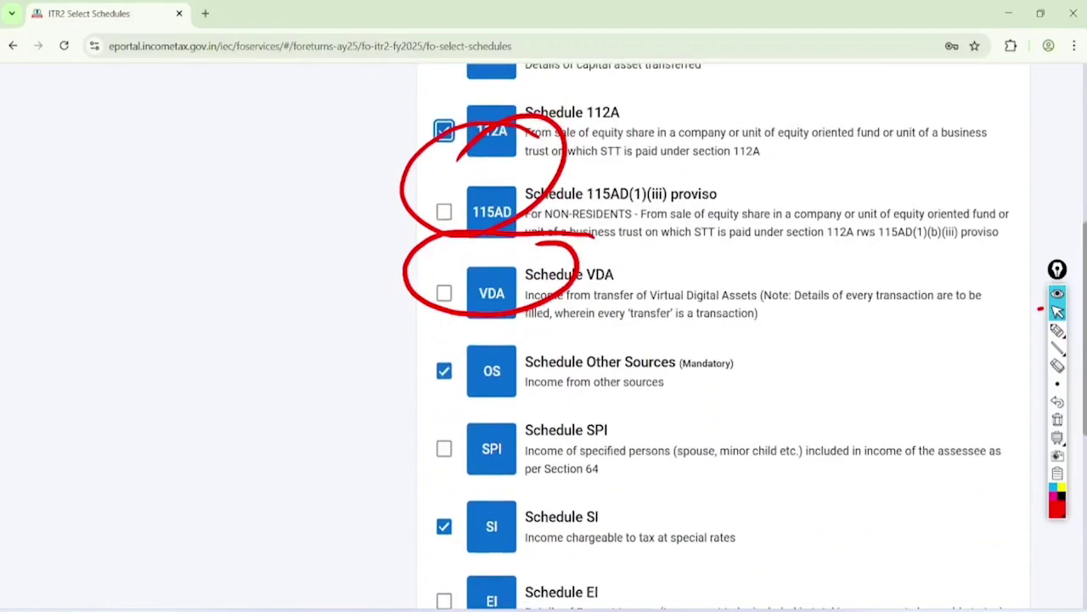
click(444, 293)
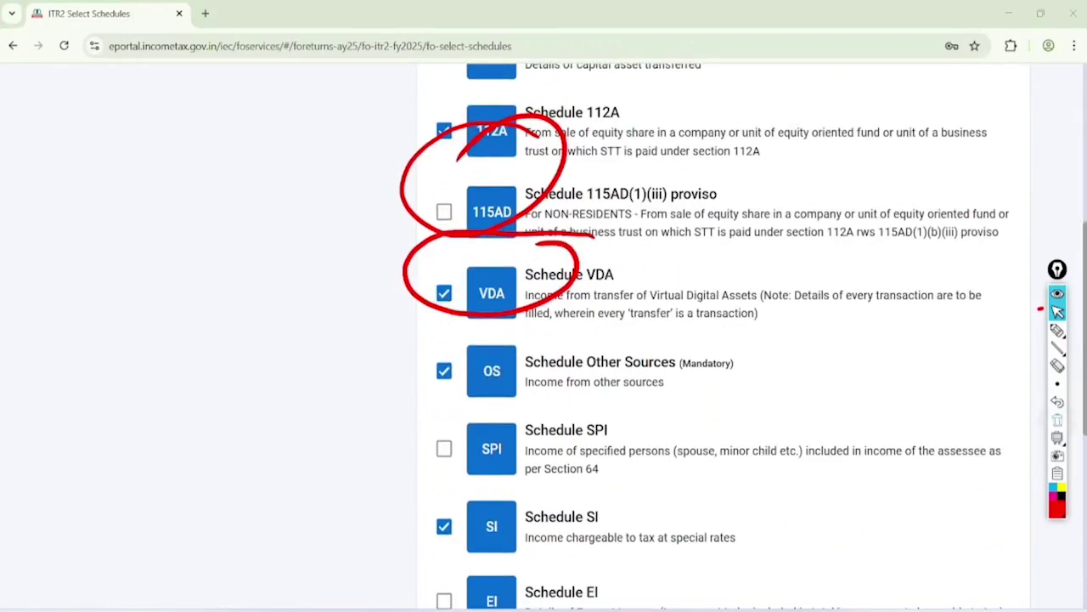
click(1058, 419)
Look through the remaining Income schedules and continue with the selected ones
scroll(1045, 419, down, 2)
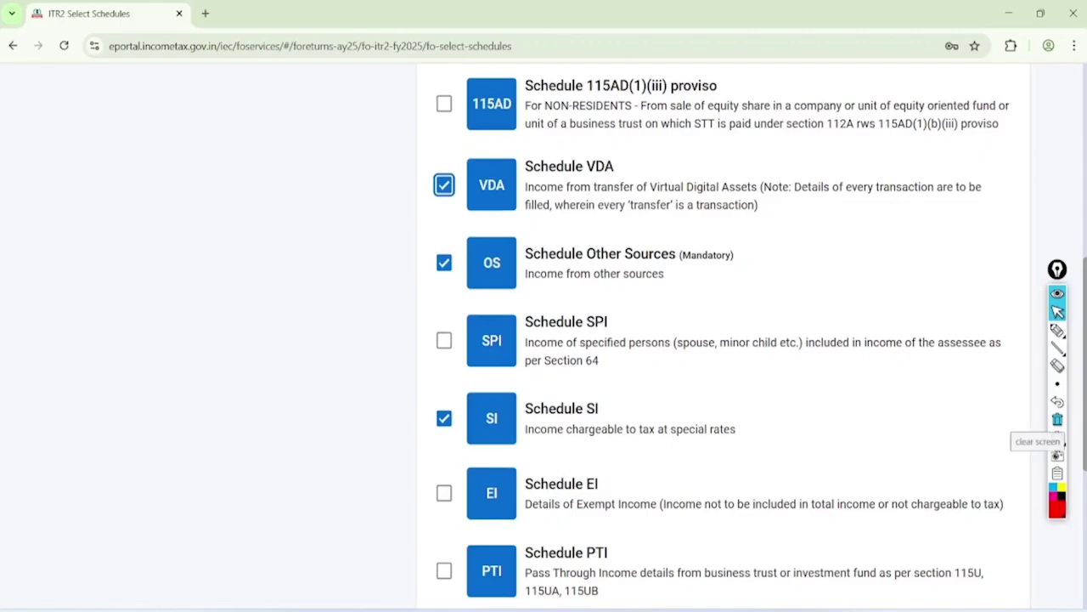
scroll(1045, 424, down, 3)
scroll(1045, 424, up, 6)
scroll(1011, 433, down, 5)
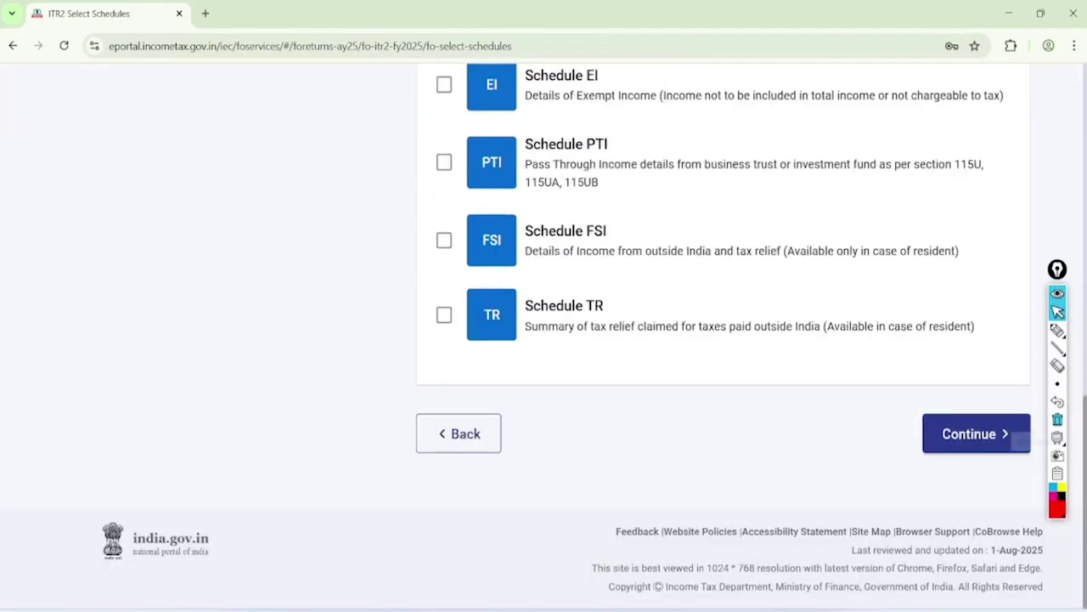
click(1012, 435)
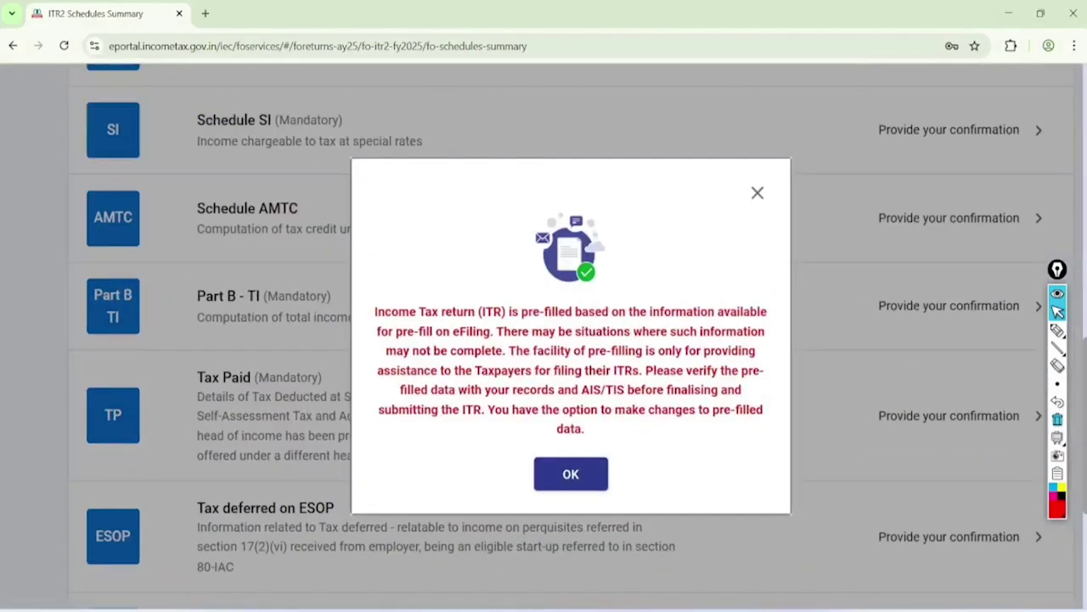
Mark the pre-filled data notice in red ink, clear the marks, and acknowledge the notice
scroll(725, 548, up, 3)
click(1058, 330)
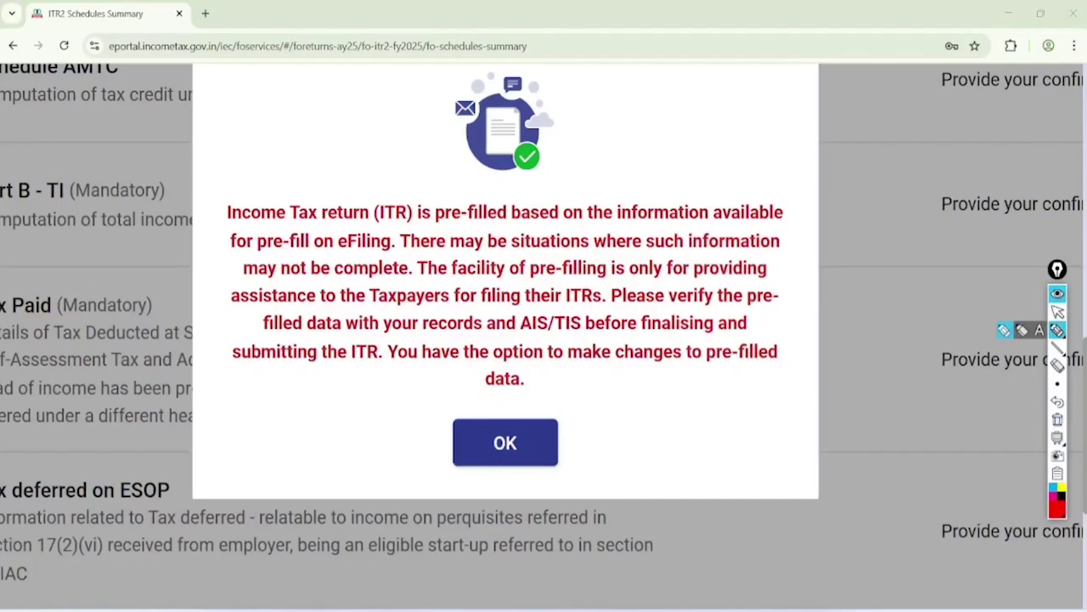
drag(209, 225, 679, 231)
mouse_move(238, 134)
mouse_down()
mouse_move(287, 97)
mouse_move(270, 168)
mouse_move(413, 114)
mouse_move(433, 158)
mouse_move(647, 80)
mouse_move(671, 128)
mouse_move(710, 121)
mouse_move(633, 193)
mouse_move(661, 34)
mouse_up()
click(1057, 419)
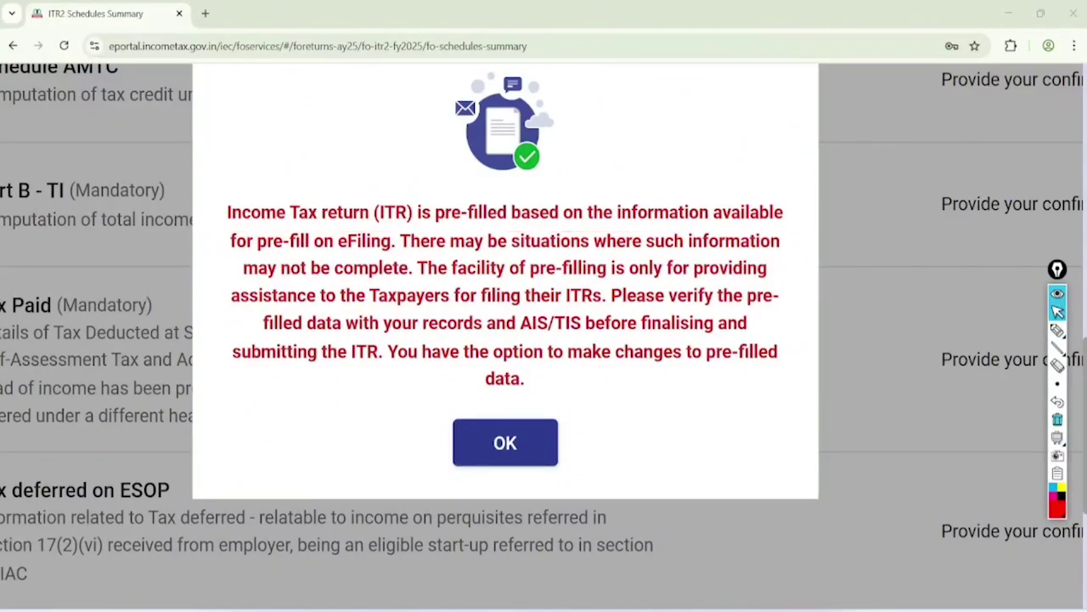
click(506, 441)
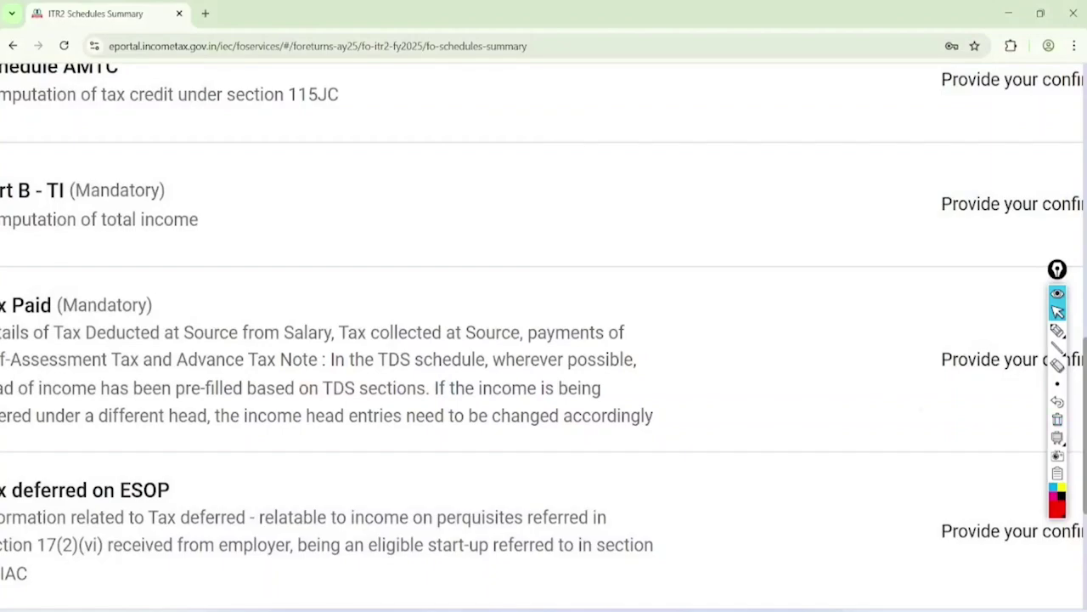
Look through the selected schedules in the return summary and open Part A - General Information
scroll(544, 340, down, 3)
scroll(544, 340, up, 9)
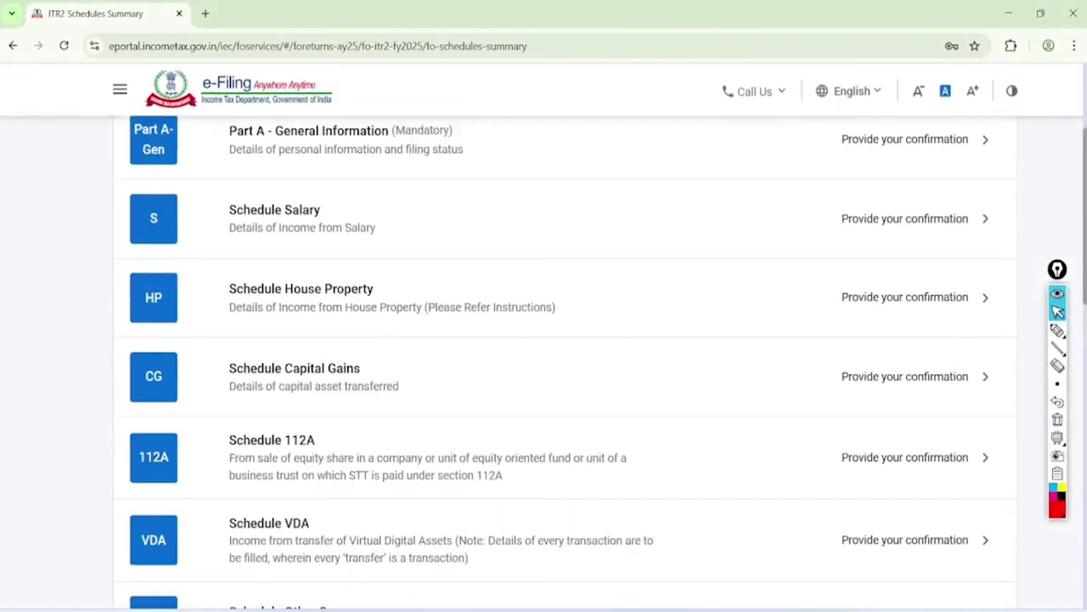
scroll(544, 340, down, 5)
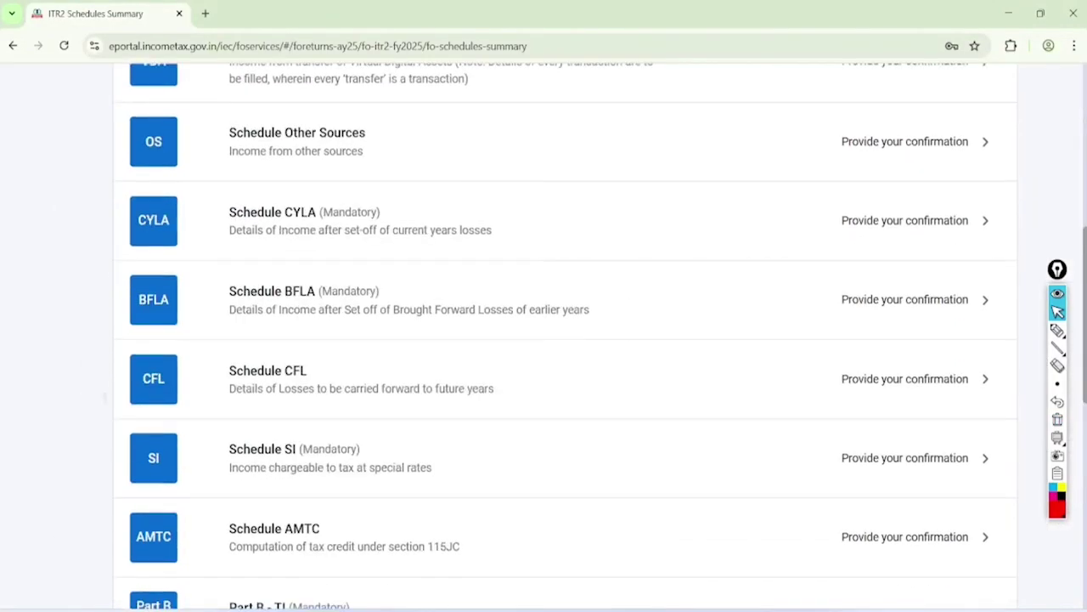
scroll(544, 340, down, 10)
scroll(544, 340, up, 15)
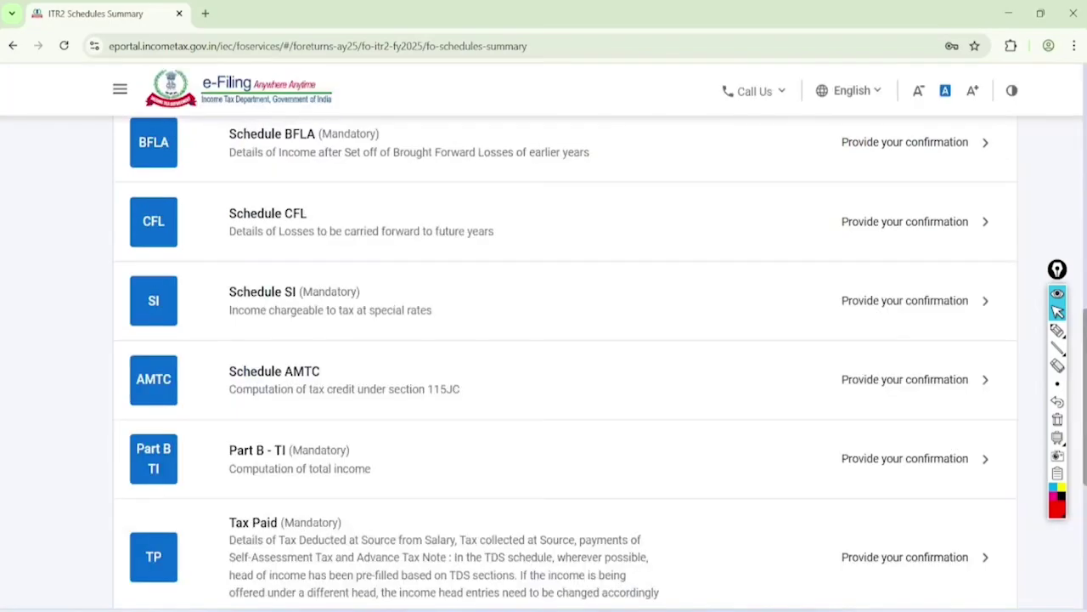
scroll(544, 339, down, 2)
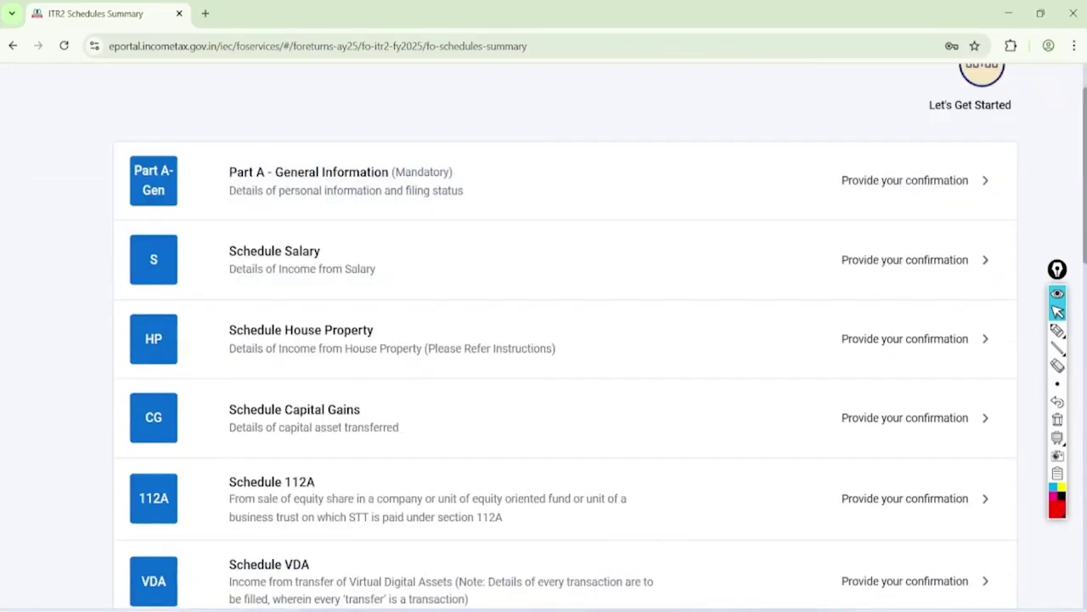
scroll(879, 416, up, 2)
scroll(879, 416, down, 1)
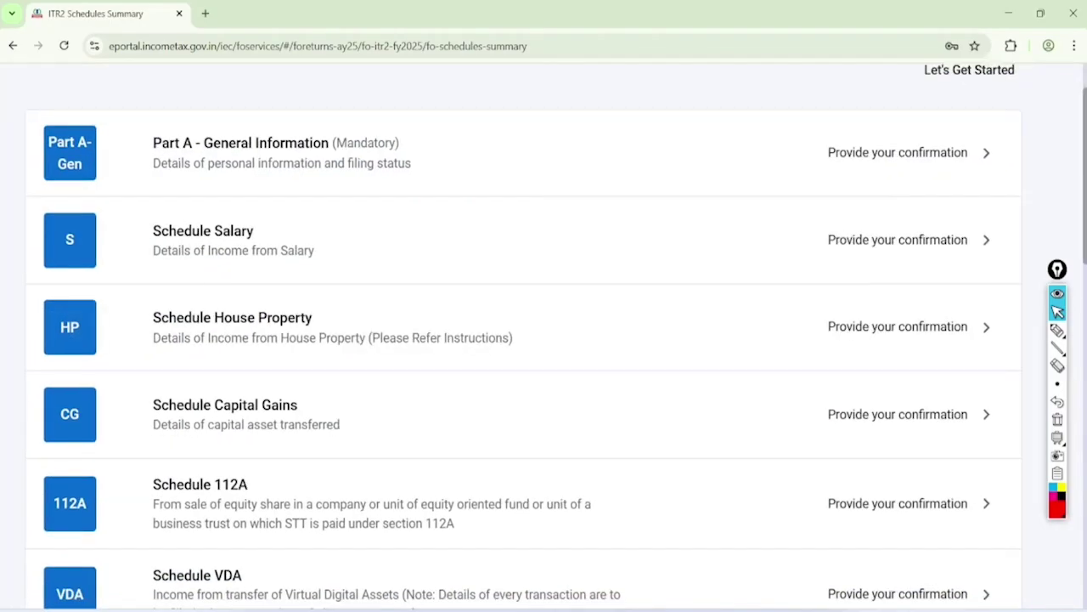
click(240, 144)
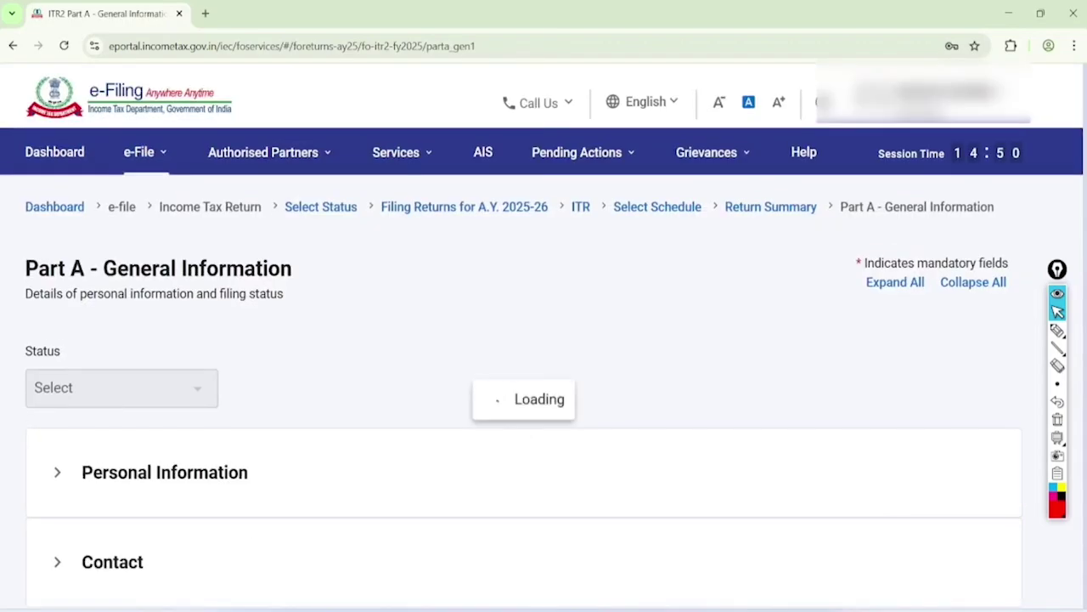
scroll(543, 339, down, 4)
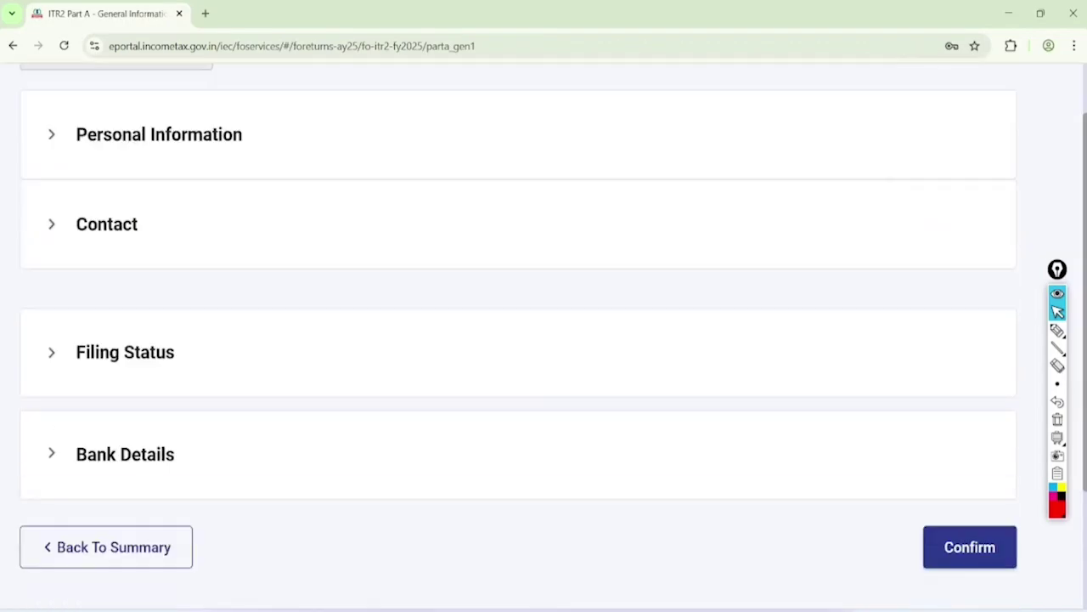
Circle Personal Information, Contact and Filing Status in red ink, tick the first two, and clear the marks
click(1058, 329)
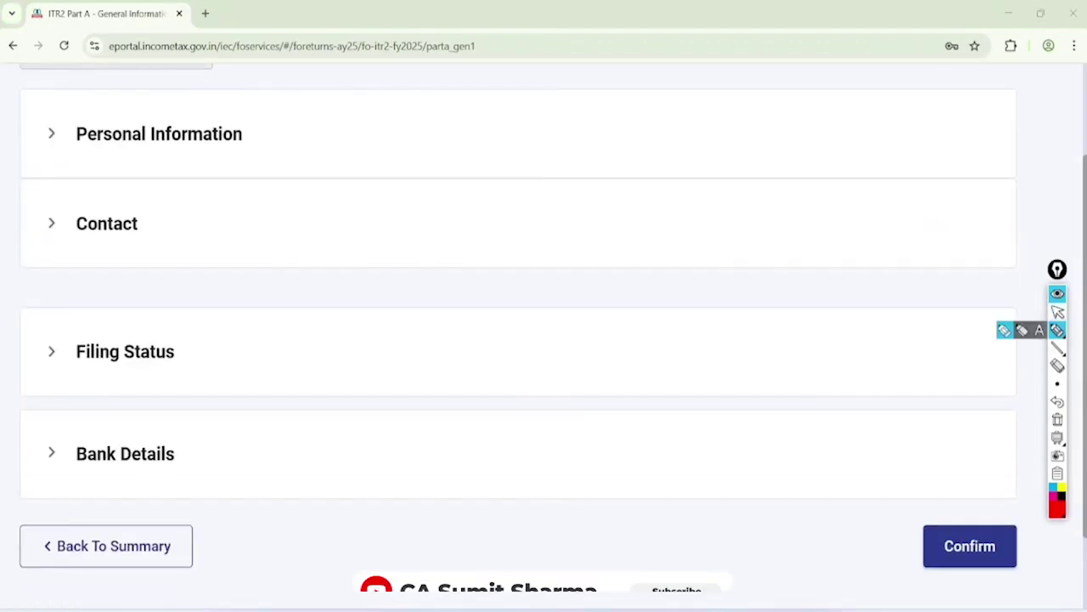
mouse_move(233, 79)
mouse_down()
mouse_move(252, 139)
mouse_move(160, 85)
mouse_up()
mouse_move(85, 169)
mouse_down()
mouse_move(179, 213)
mouse_move(96, 217)
mouse_up()
drag(299, 124, 430, 83)
drag(259, 215, 399, 176)
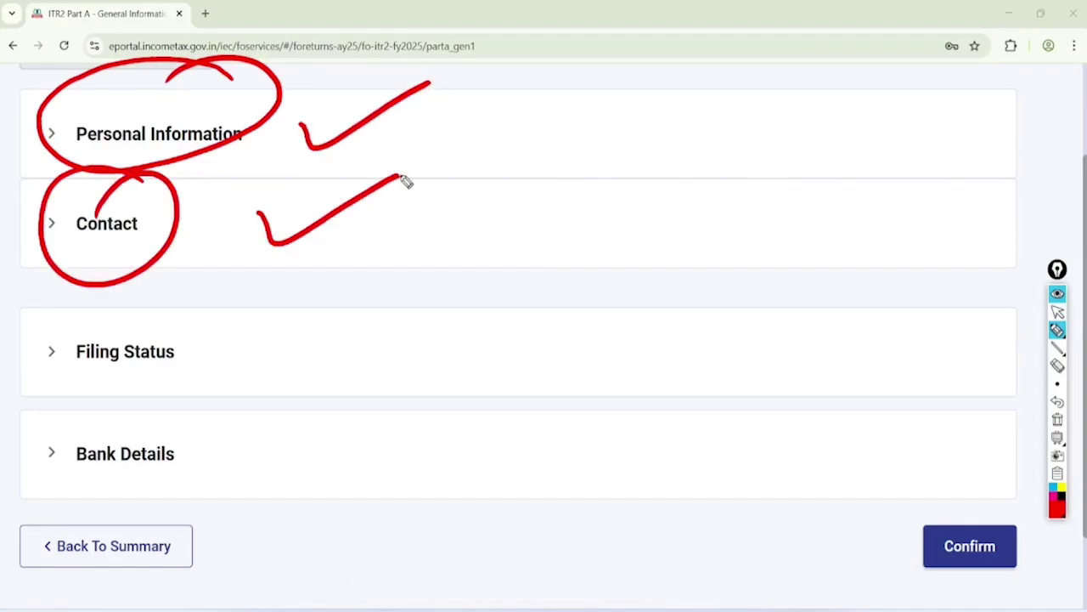
mouse_move(174, 307)
mouse_down()
mouse_move(60, 318)
mouse_move(175, 278)
mouse_up()
click(1056, 311)
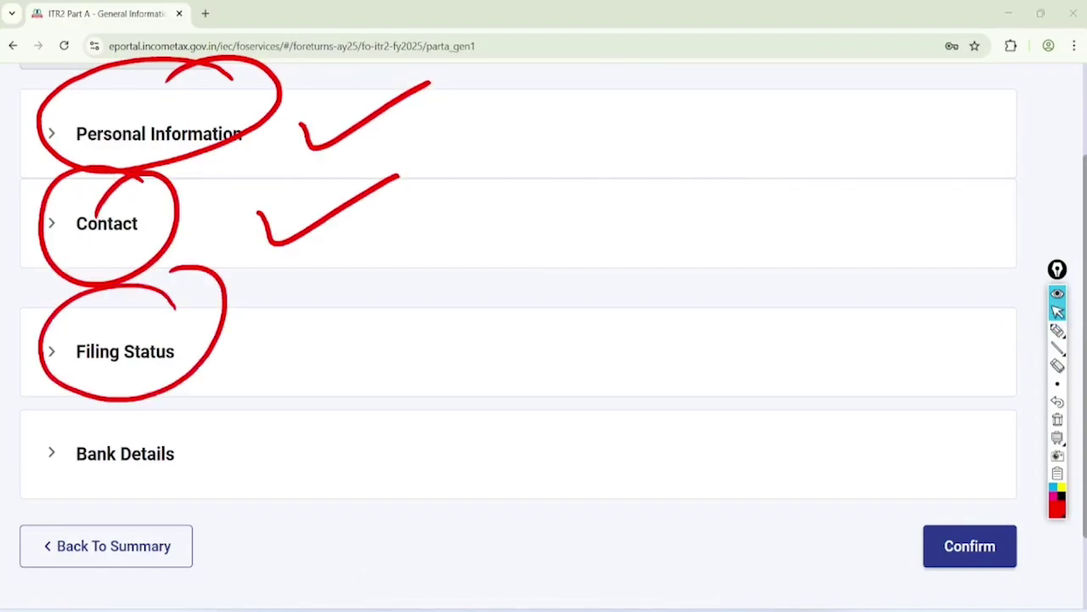
click(1057, 419)
Expand Filing Status and circle the Filed u/s 139(1) choice and the 115BAC(6) new tax regime opt-out question in red ink
click(125, 351)
scroll(519, 340, down, 3)
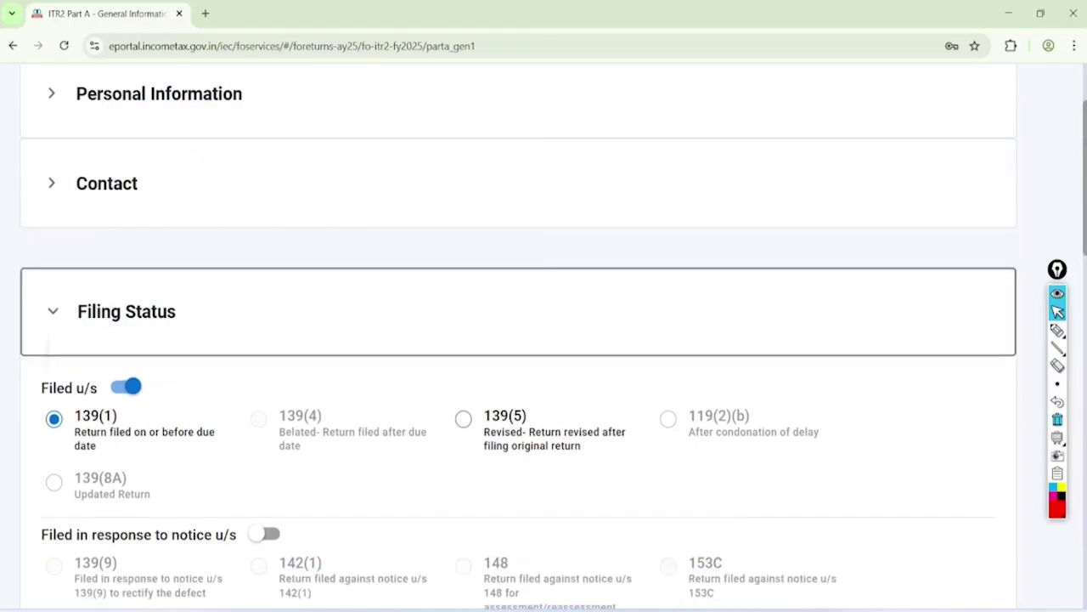
scroll(518, 339, down, 1)
click(1058, 329)
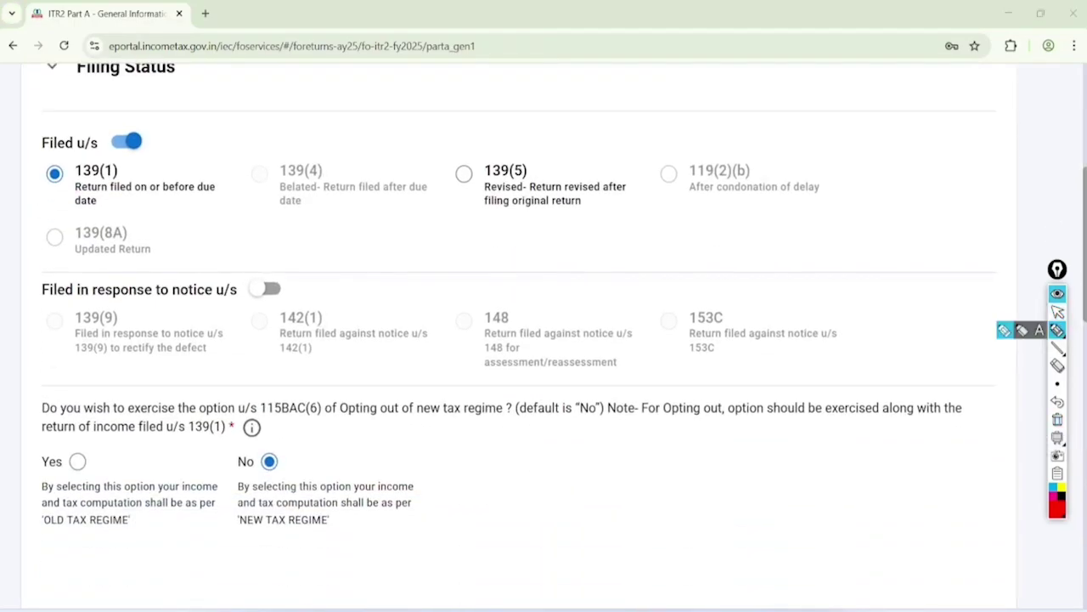
mouse_move(136, 101)
mouse_down()
mouse_move(41, 102)
mouse_move(153, 187)
mouse_move(30, 170)
mouse_move(85, 89)
mouse_move(175, 146)
mouse_move(68, 116)
mouse_up()
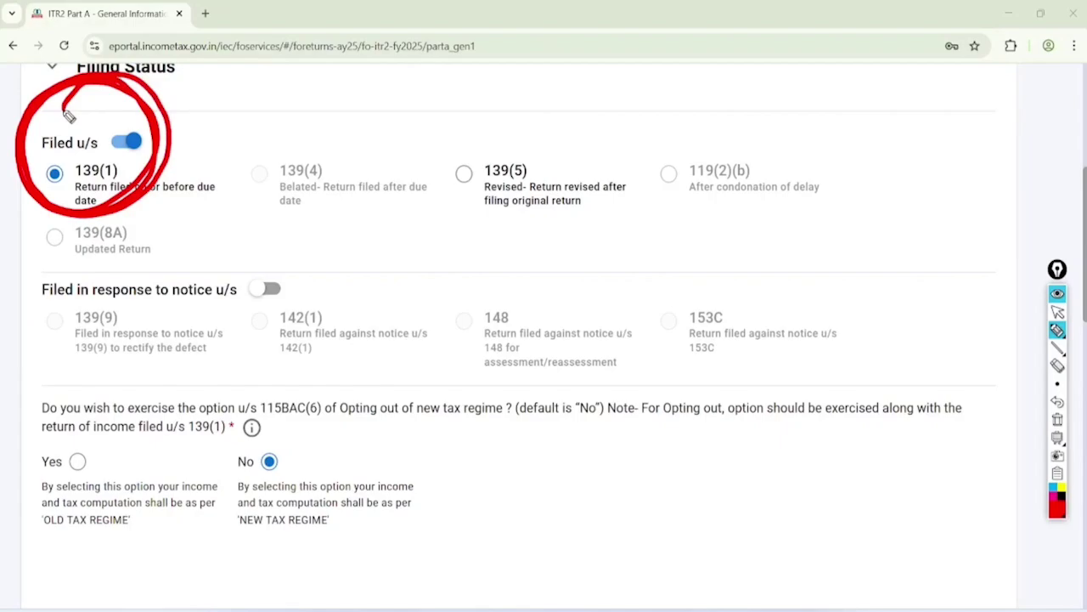
mouse_move(277, 426)
mouse_down()
mouse_move(502, 428)
mouse_move(401, 371)
mouse_move(255, 411)
mouse_move(279, 430)
mouse_up()
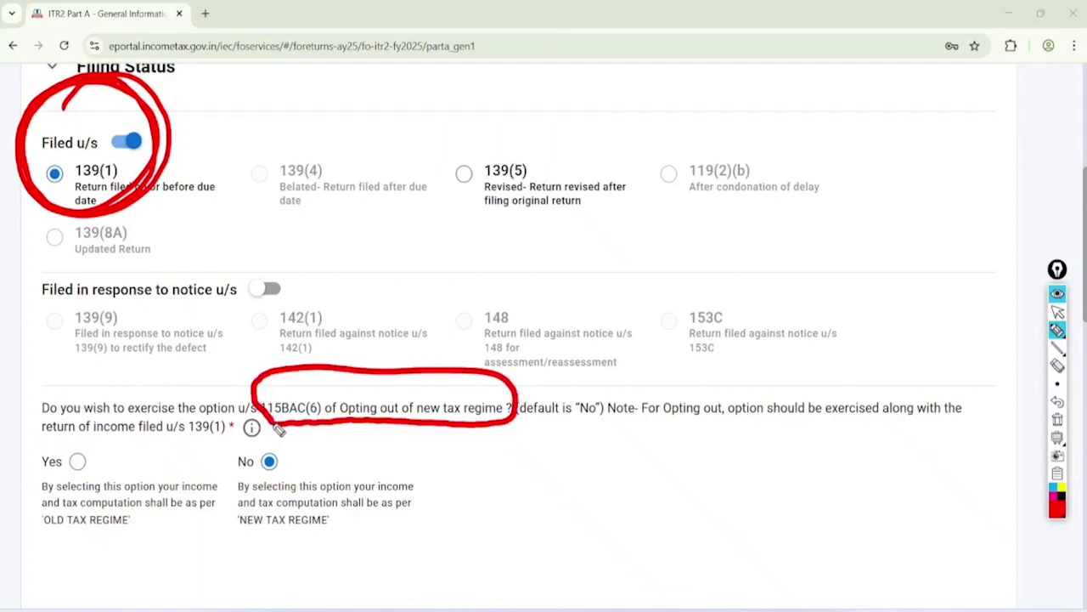
Handwrite the notes 7 LAC, STCG, LTCG and 3L in red ink over the Filing Status section, and circle 3L
mouse_move(586, 224)
mouse_down()
mouse_move(636, 204)
mouse_move(643, 213)
mouse_move(710, 160)
mouse_move(620, 250)
mouse_move(715, 190)
mouse_up()
mouse_move(724, 235)
mouse_down()
mouse_move(720, 251)
mouse_move(756, 197)
mouse_move(790, 199)
mouse_move(810, 213)
mouse_move(790, 240)
mouse_move(847, 244)
mouse_up()
drag(783, 303, 841, 263)
mouse_move(850, 110)
mouse_down()
mouse_move(888, 150)
mouse_move(870, 155)
mouse_up()
mouse_move(892, 100)
mouse_down()
mouse_move(903, 133)
mouse_move(930, 109)
mouse_up()
drag(873, 180, 939, 138)
drag(896, 188, 935, 169)
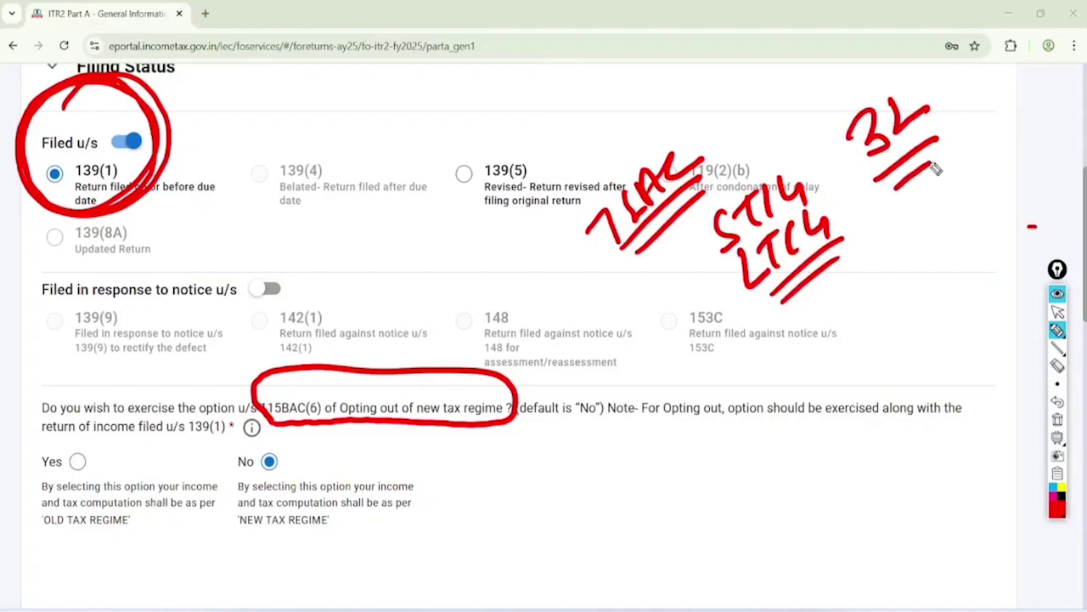
drag(884, 78, 870, 102)
Tick the No and Yes regime options, circle NEW TAX REGIME and OLD TAX REGIME in red ink, and clear all marks
mouse_move(269, 457)
mouse_down()
mouse_move(277, 469)
mouse_move(369, 408)
mouse_up()
mouse_move(244, 530)
mouse_down()
mouse_move(279, 538)
mouse_move(294, 481)
mouse_move(249, 542)
mouse_up()
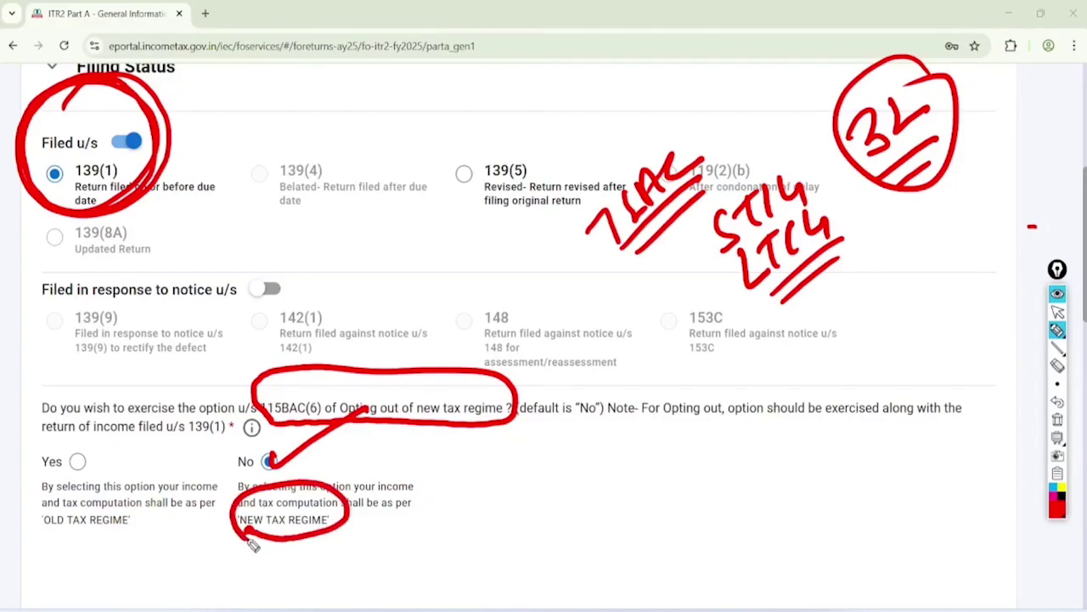
mouse_move(68, 452)
mouse_down()
mouse_move(85, 465)
mouse_move(166, 388)
mouse_up()
mouse_move(53, 541)
mouse_down()
mouse_move(66, 481)
mouse_move(61, 548)
mouse_up()
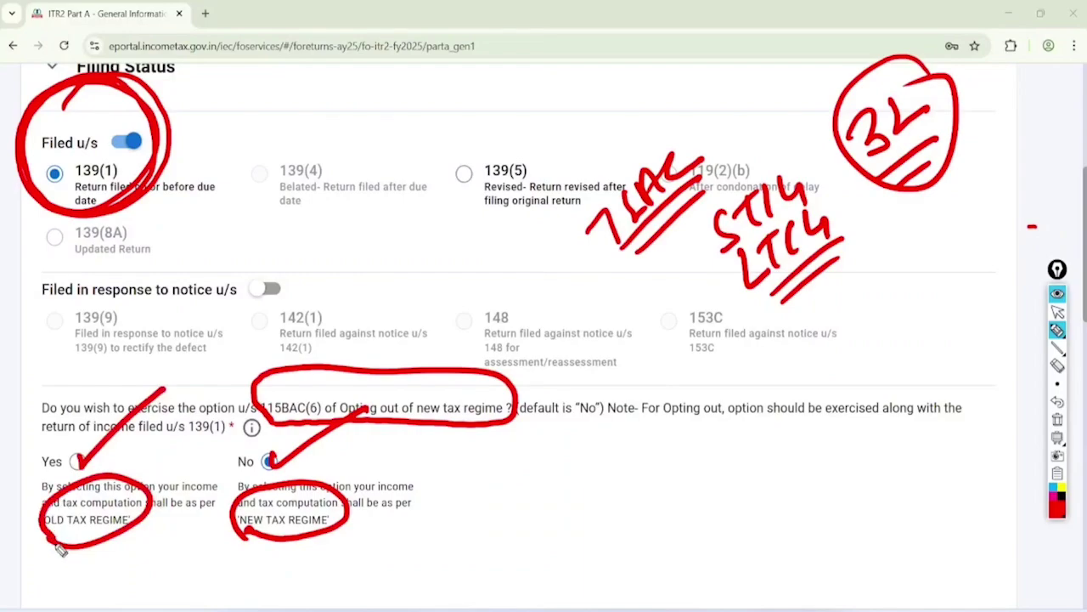
key(ctrl+shift+2)
click(1058, 419)
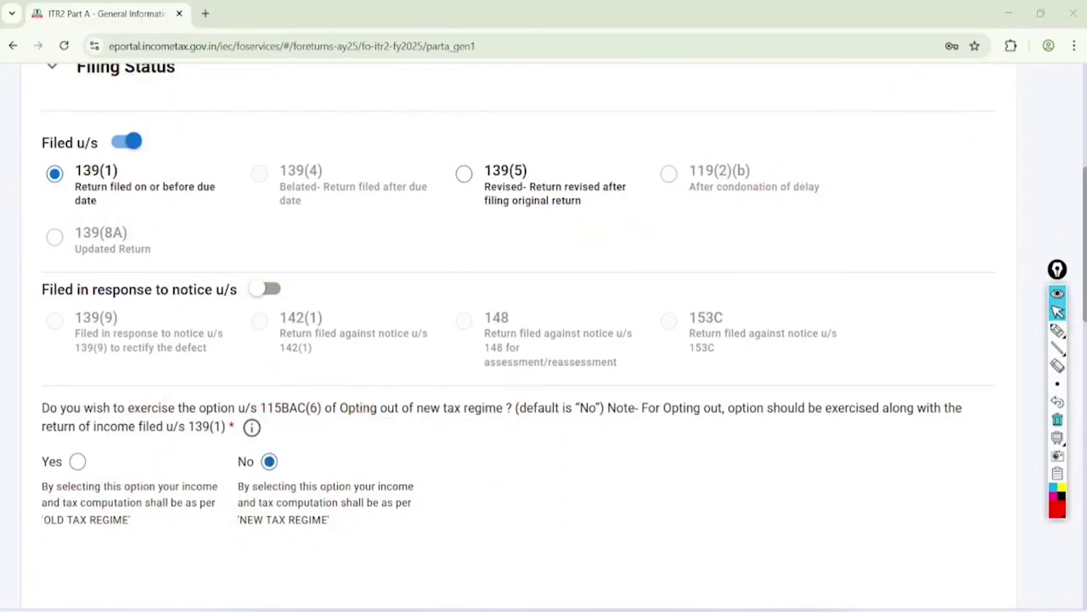
Set the residential status condition to 182 days or more in India [section 6(1)(a)], and answer No to being an FPI
scroll(543, 339, down, 5)
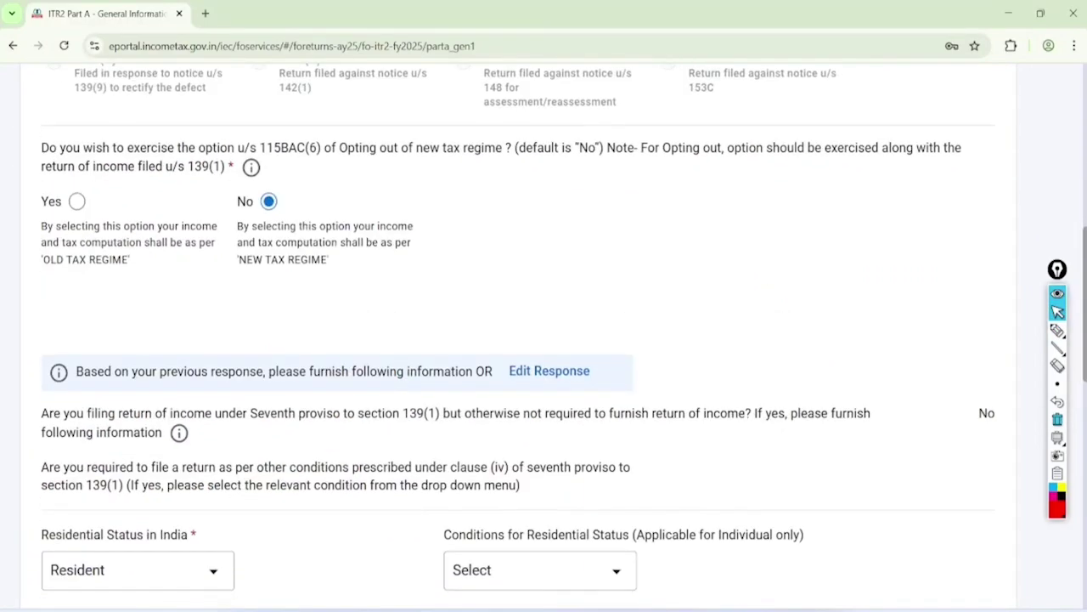
scroll(462, 326, down, 1)
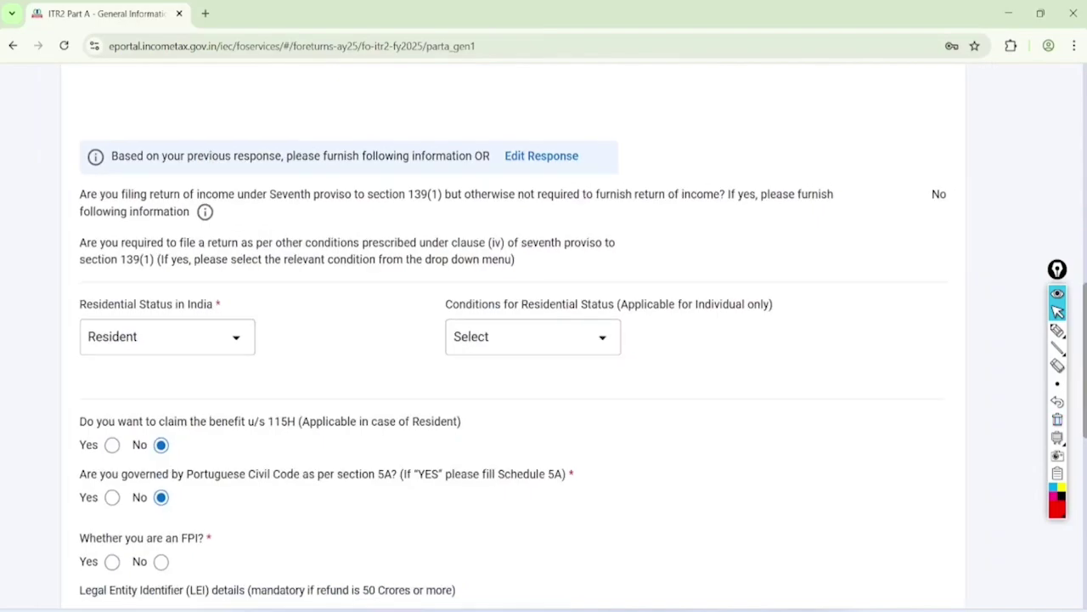
scroll(462, 326, down, 1)
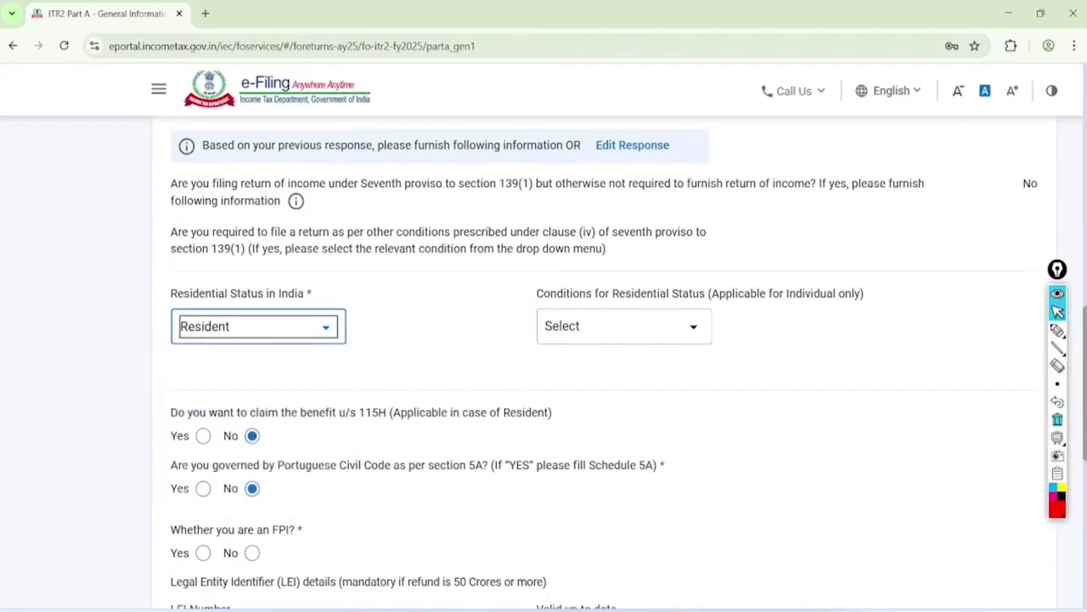
click(623, 326)
click(624, 421)
scroll(603, 336, down, 3)
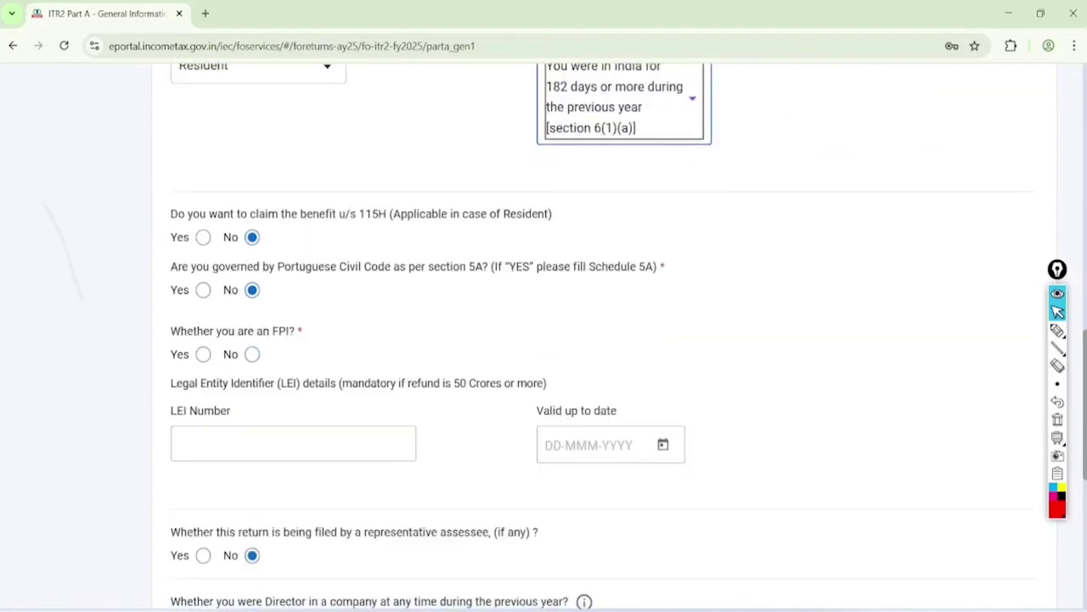
click(252, 280)
scroll(603, 337, down, 1)
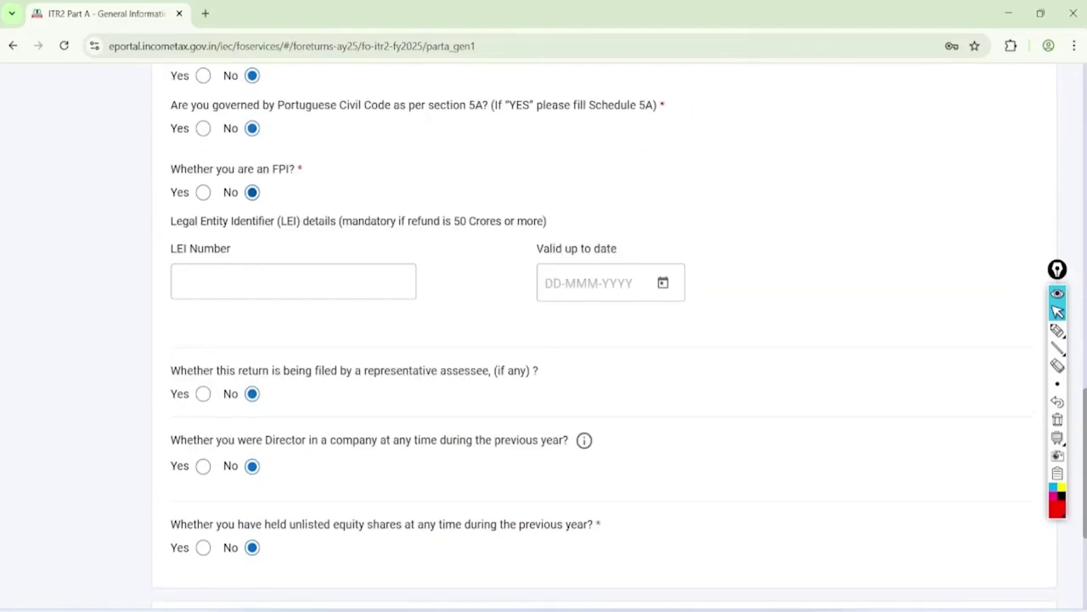
Expand Bank Details and circle the Add Another option, the account nominated for refund, and the account with failed validation in red ink
scroll(544, 340, down, 4)
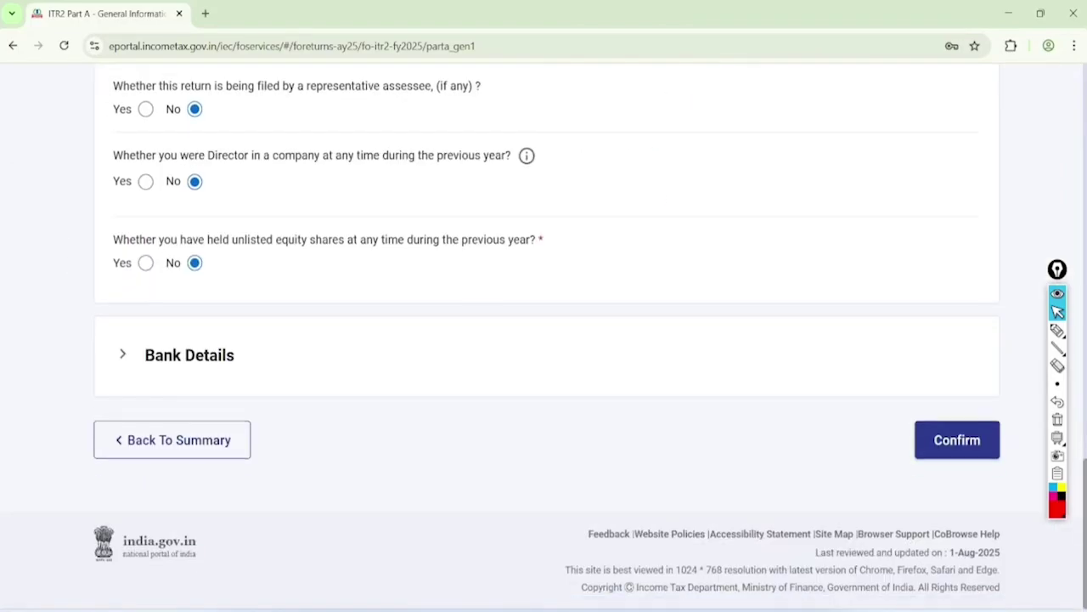
click(162, 334)
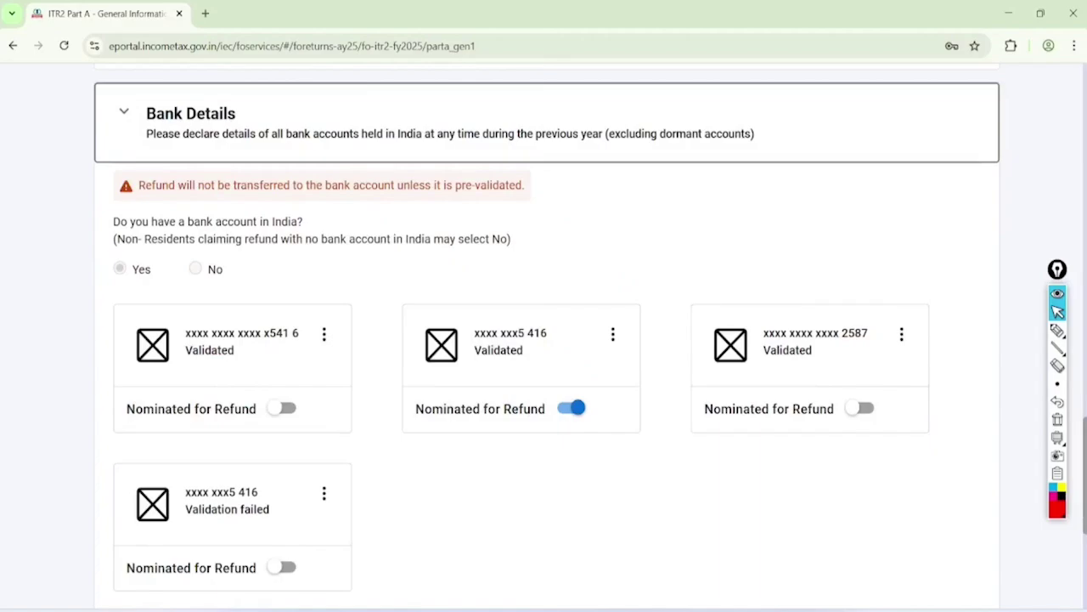
scroll(543, 340, down, 1)
click(1057, 330)
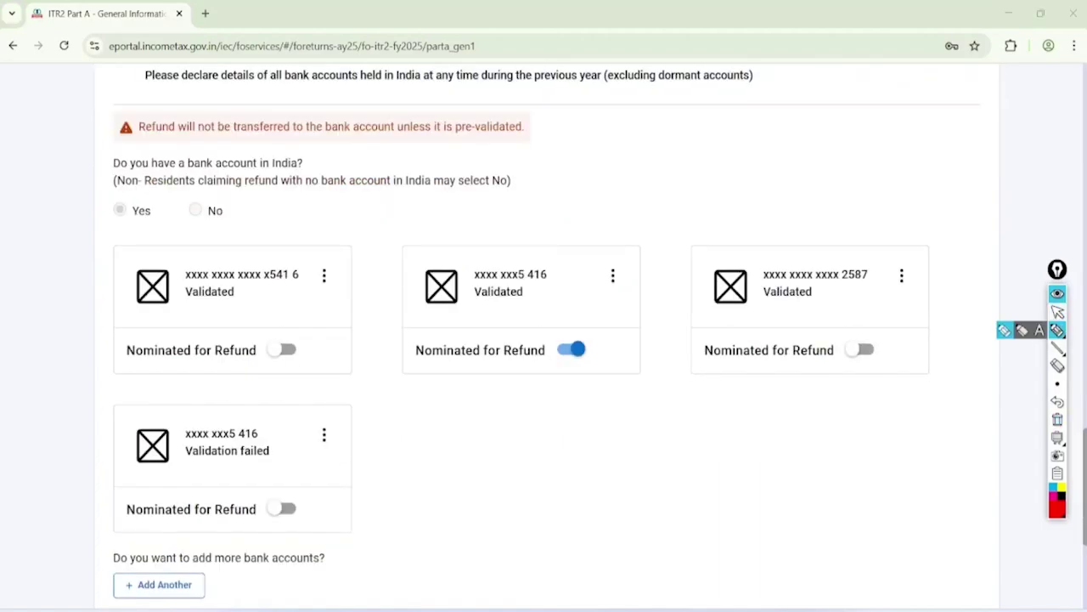
mouse_move(153, 503)
mouse_down()
mouse_move(111, 595)
mouse_move(110, 543)
mouse_up()
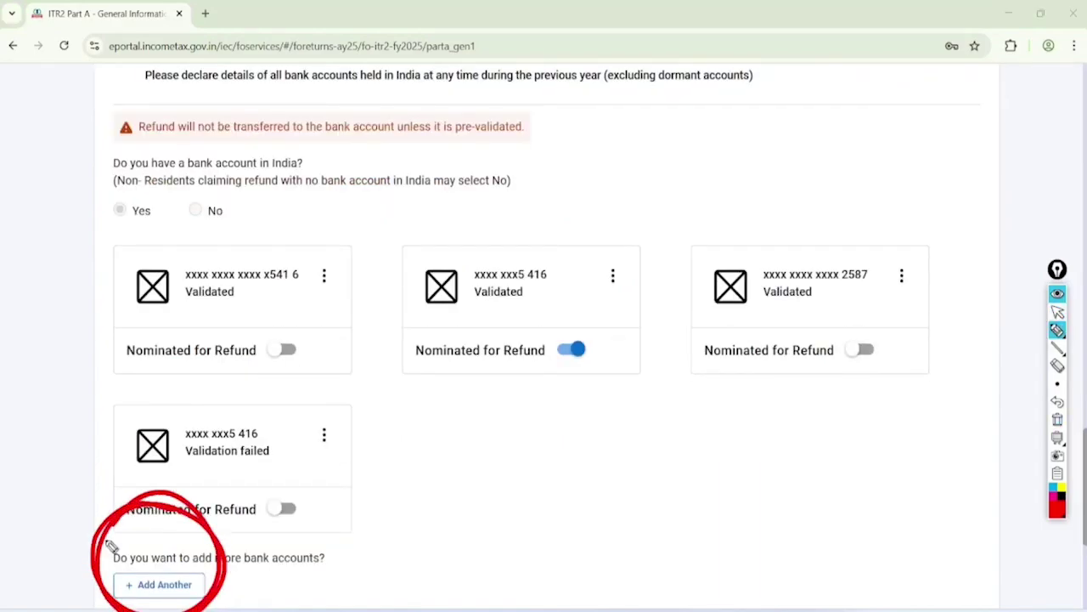
mouse_move(614, 321)
mouse_down()
mouse_move(513, 323)
mouse_move(551, 405)
mouse_move(393, 378)
mouse_move(591, 316)
mouse_move(500, 358)
mouse_up()
drag(528, 226, 491, 231)
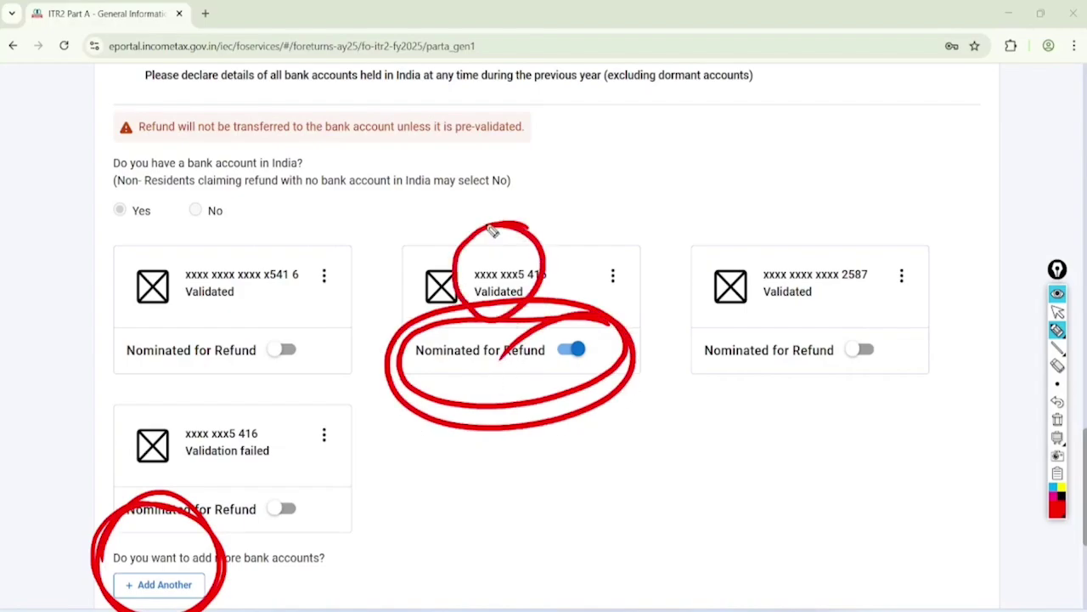
mouse_move(266, 396)
mouse_down()
mouse_move(252, 485)
mouse_move(175, 407)
mouse_move(156, 443)
mouse_move(184, 407)
mouse_move(272, 396)
mouse_up()
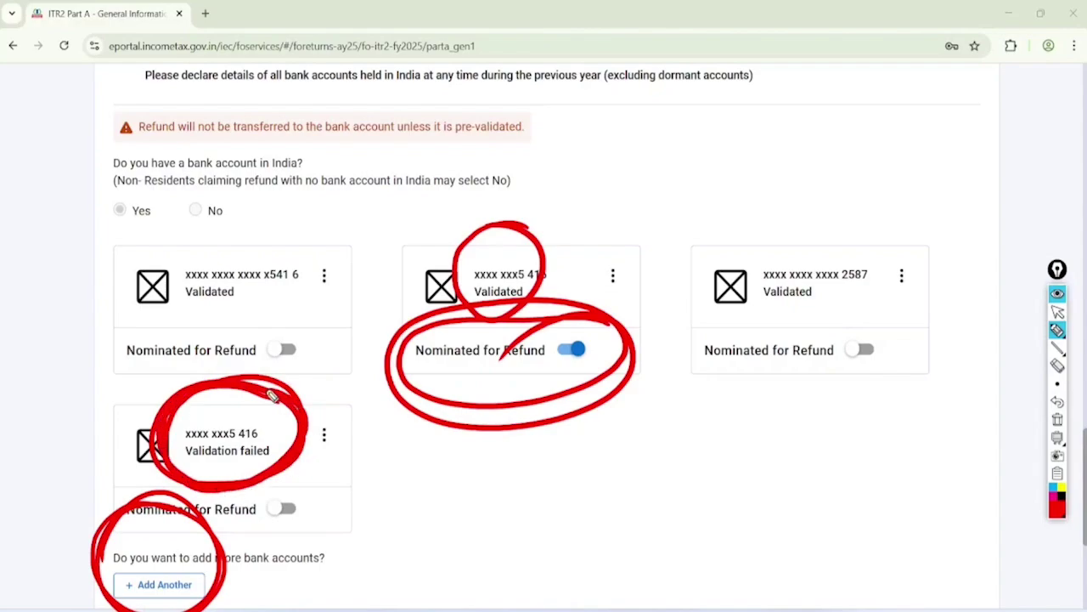
Clear the red marks from Bank Details and confirm Part A - General Information
click(1057, 312)
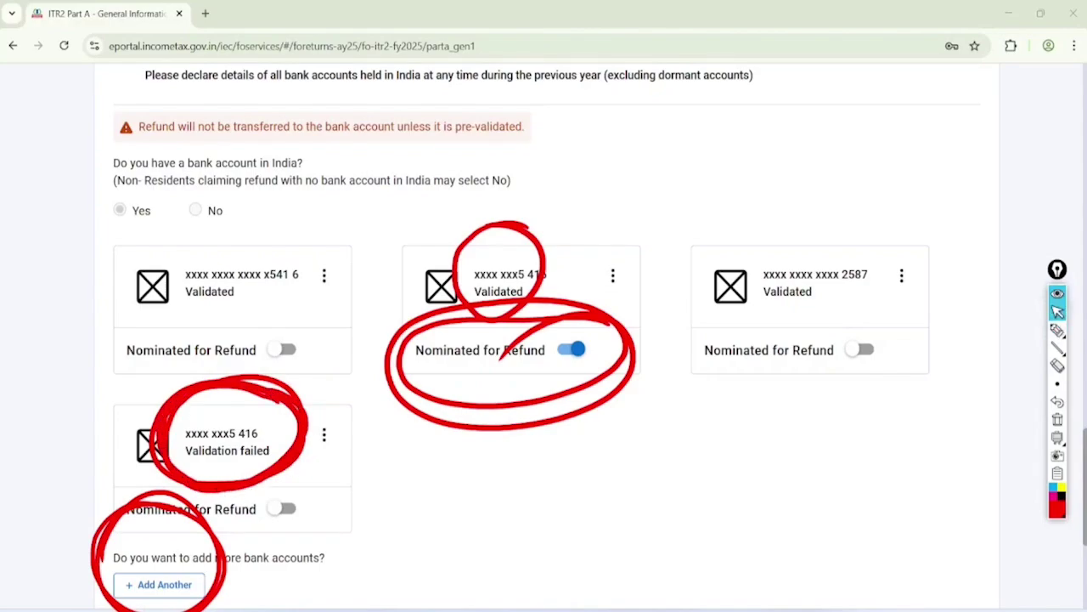
click(1057, 419)
scroll(543, 340, down, 2)
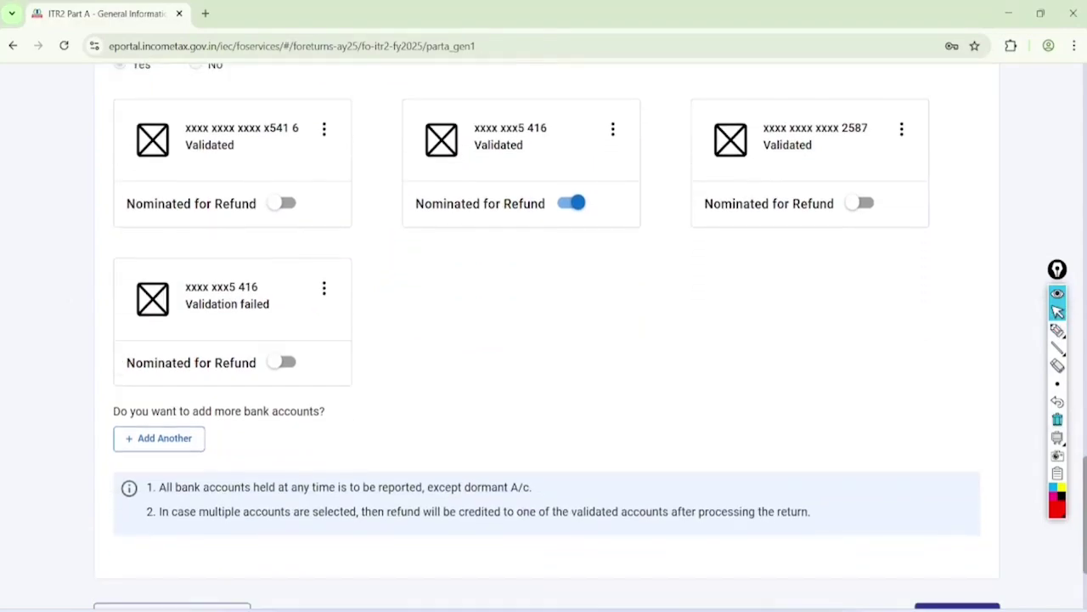
scroll(547, 336, down, 2)
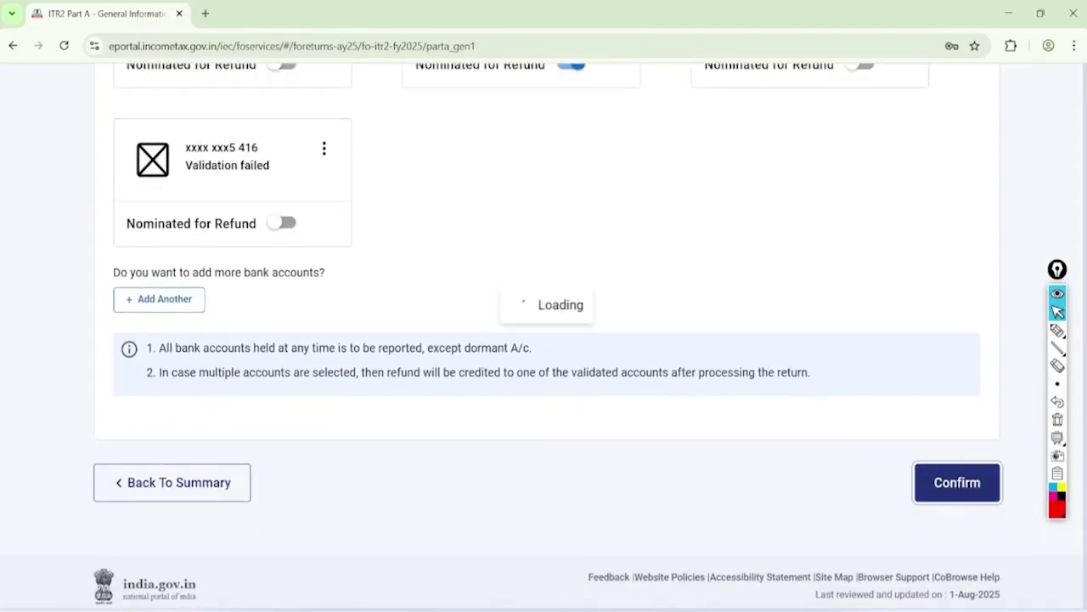
Mark Part A's Confirmed status and Schedule Salary in red ink, clear the marks, and open Schedule Salary
click(1056, 330)
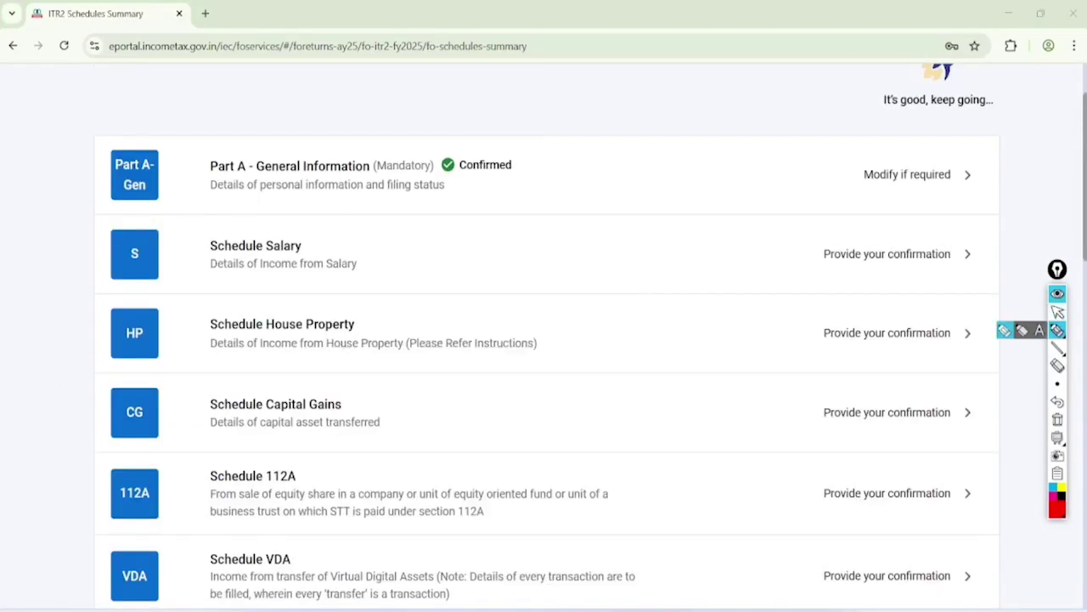
mouse_move(538, 114)
mouse_down()
mouse_move(498, 216)
mouse_move(427, 218)
mouse_move(399, 185)
mouse_move(505, 119)
mouse_up()
mouse_move(331, 236)
mouse_down()
mouse_move(371, 250)
mouse_move(431, 225)
mouse_up()
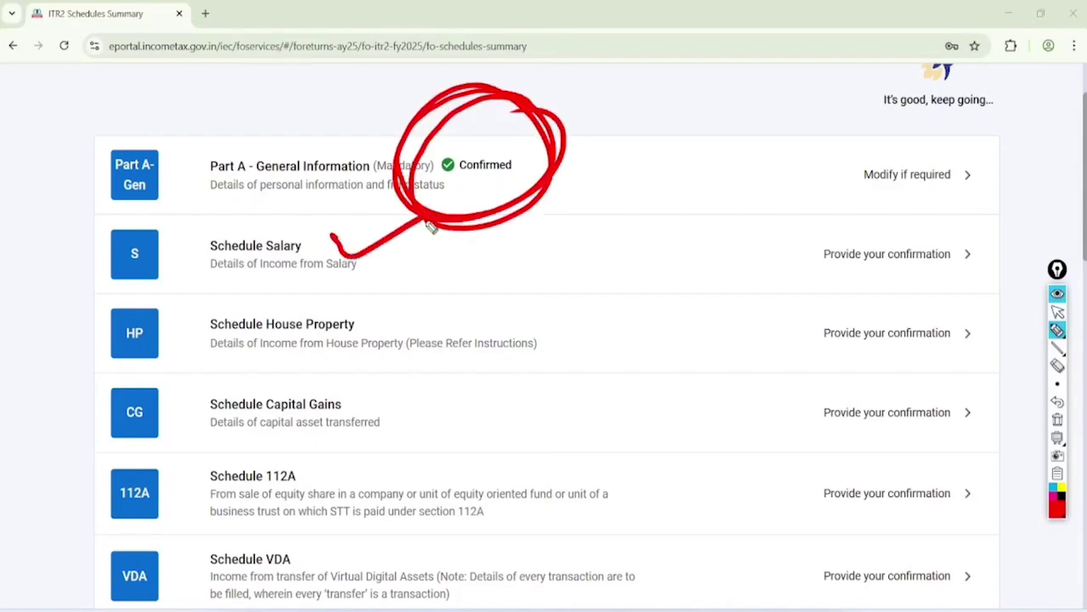
key(ctrl+shift+2)
click(1057, 420)
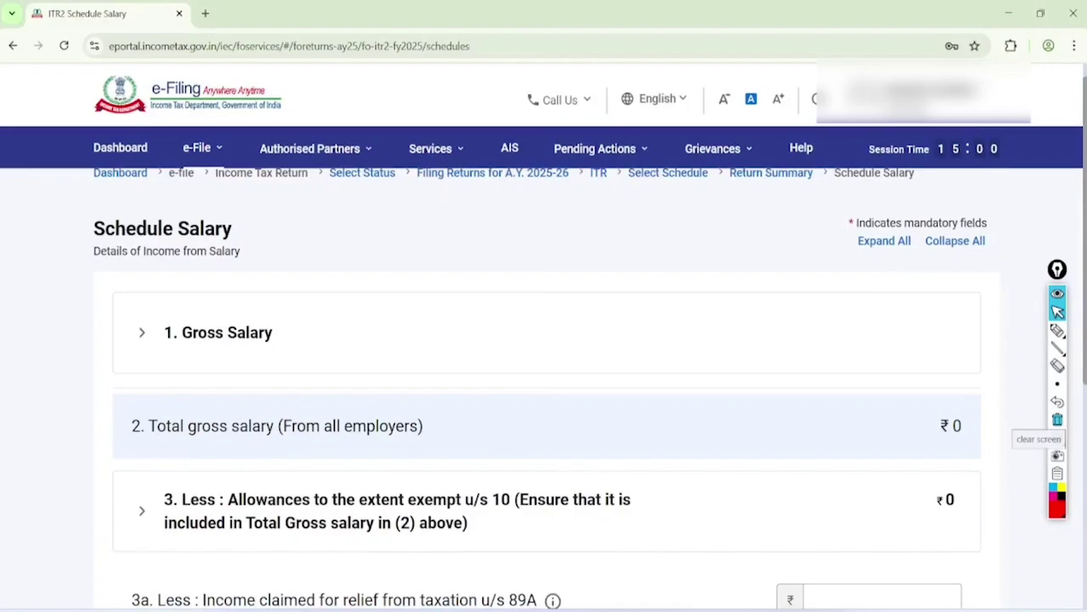
Write and circle "Form-16" in red ink, circle the total gross salary amount, and clear the marks
click(1057, 331)
mouse_move(389, 265)
mouse_down()
mouse_move(370, 335)
mouse_move(386, 287)
mouse_move(450, 226)
mouse_move(488, 219)
mouse_move(496, 197)
mouse_up()
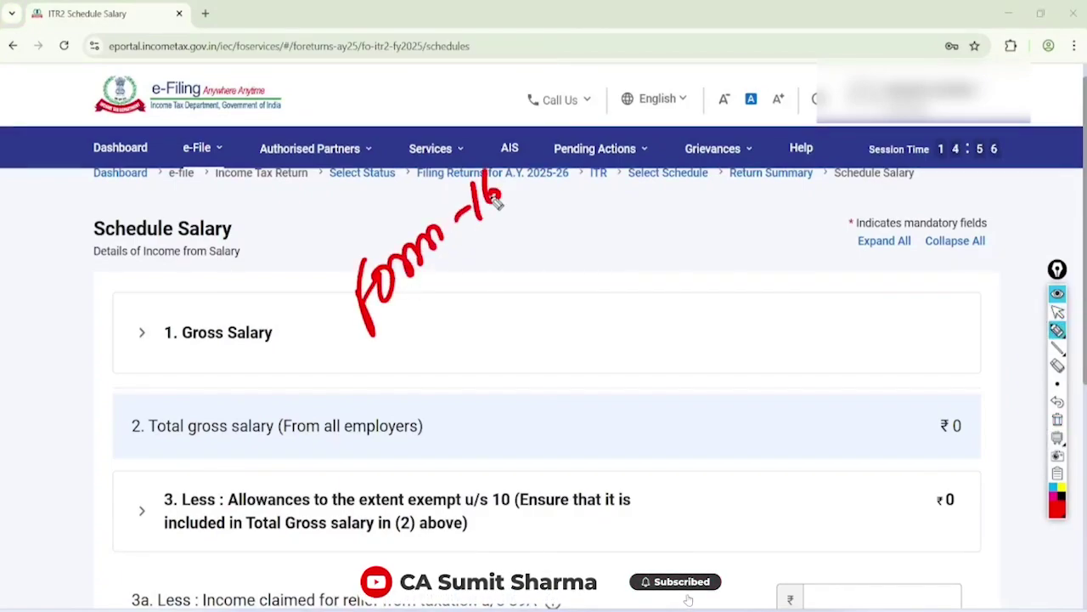
mouse_move(437, 280)
mouse_down()
mouse_move(510, 210)
mouse_move(496, 242)
mouse_up()
mouse_move(521, 153)
mouse_down()
mouse_move(534, 215)
mouse_move(463, 128)
mouse_up()
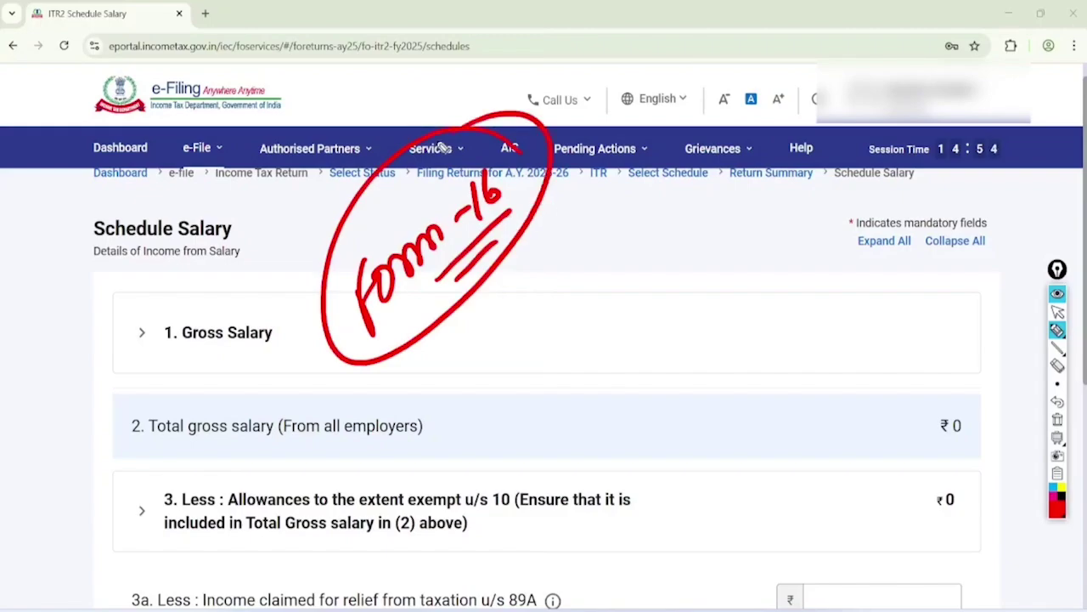
mouse_move(978, 389)
mouse_down()
mouse_move(977, 374)
mouse_move(875, 382)
mouse_up()
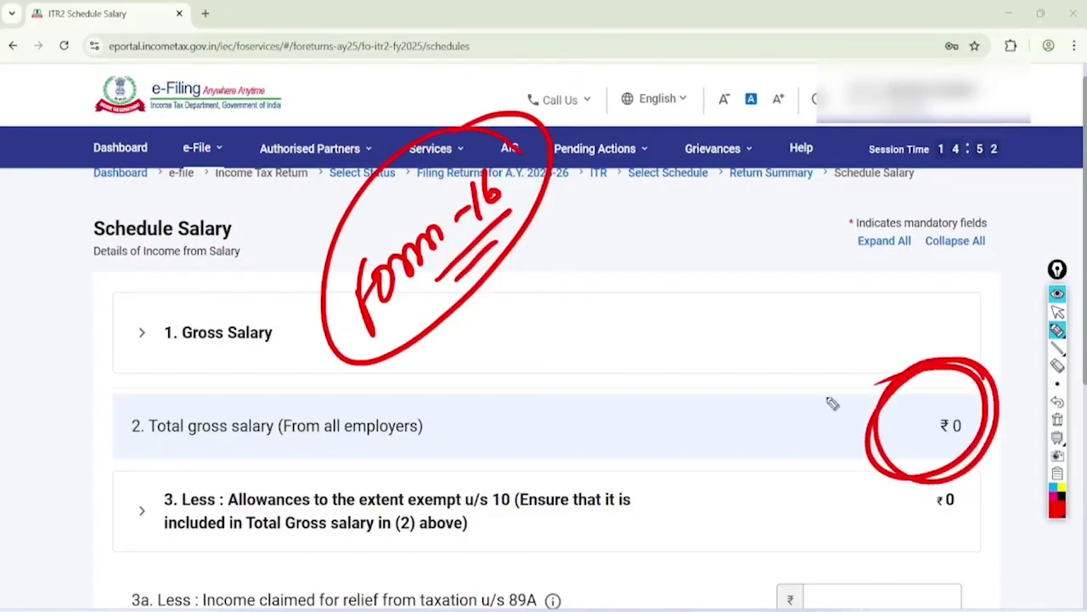
click(1058, 311)
click(1058, 418)
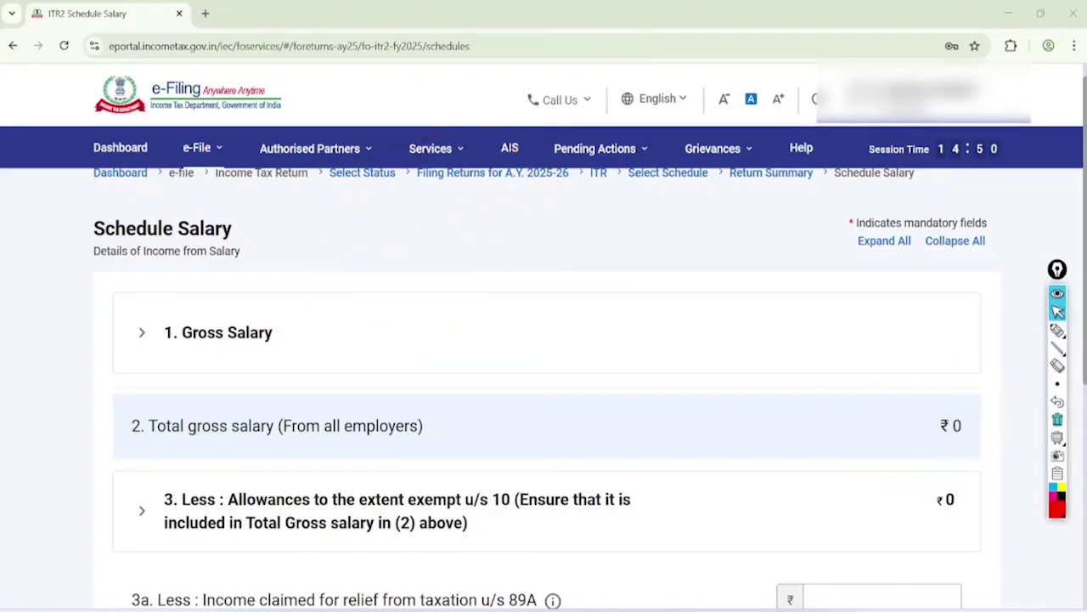
Expand Gross Salary, add an employer entry and enter dd as the name of employer
click(142, 333)
scroll(544, 340, down, 3)
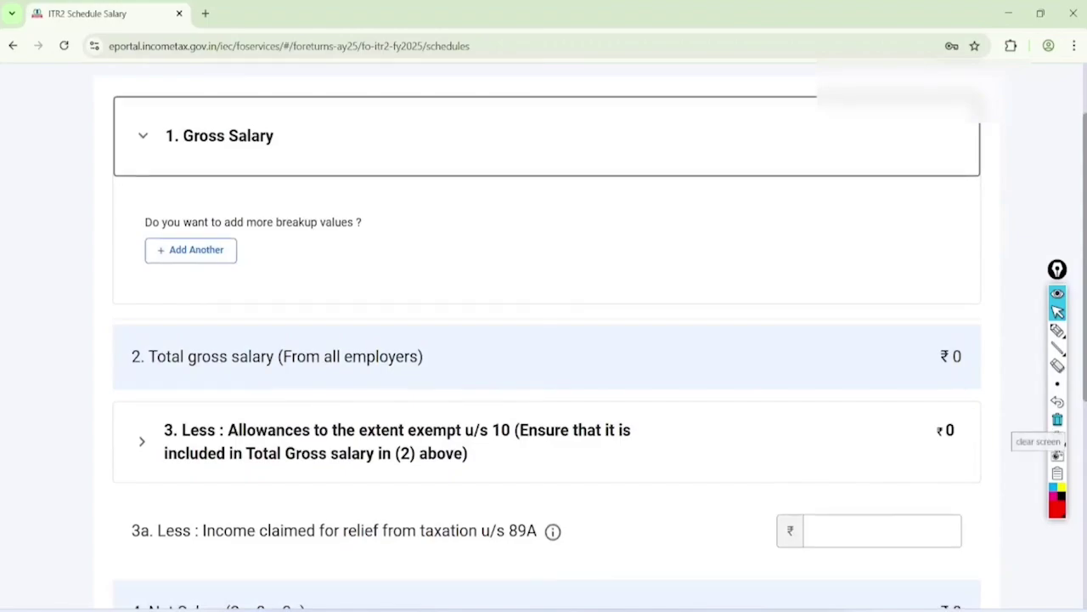
click(191, 250)
scroll(544, 340, down, 1)
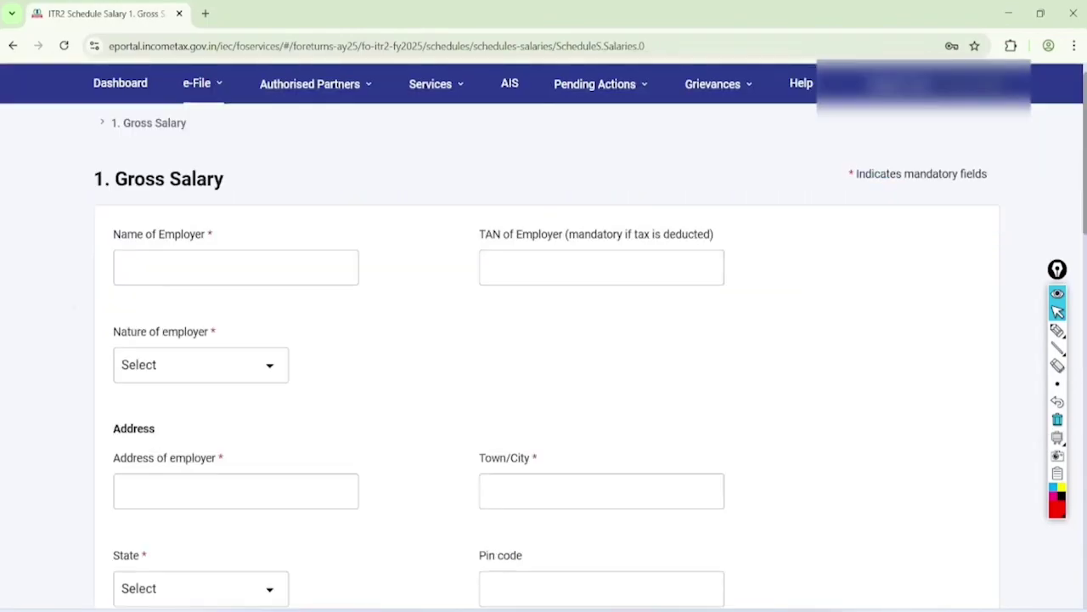
scroll(544, 340, down, 1)
click(139, 158)
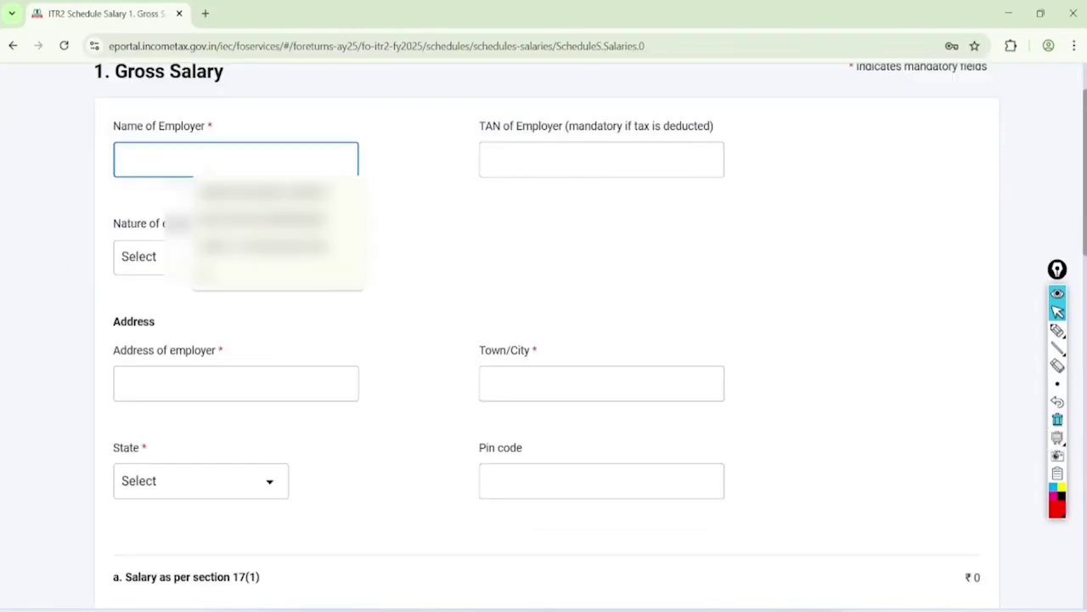
text(dd)
key(Tab)
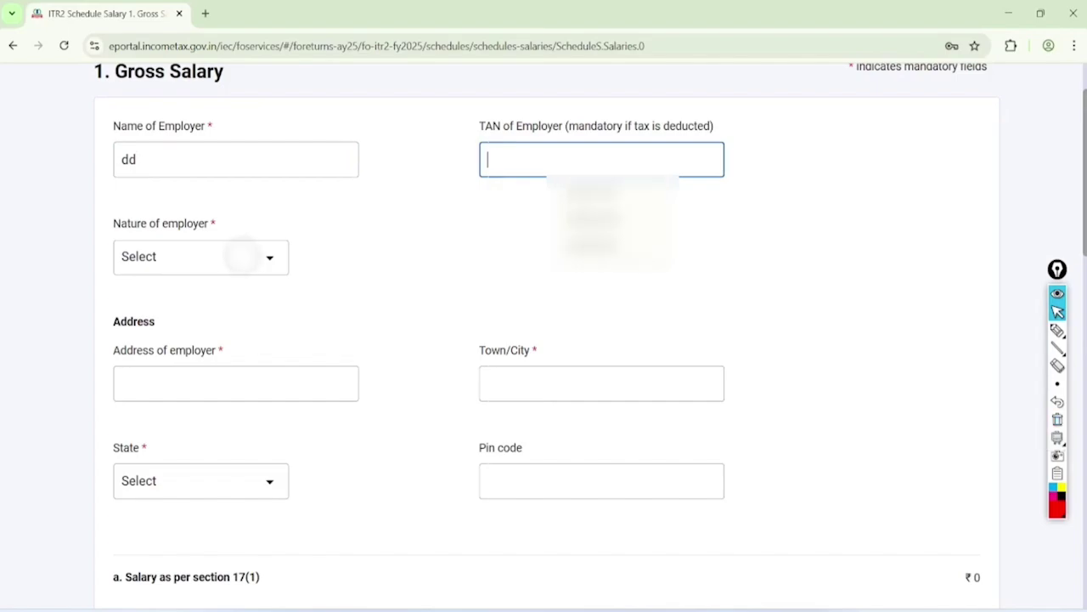
Try Public Sector Undertaking and CG-Pensioners as the nature of employer
click(243, 255)
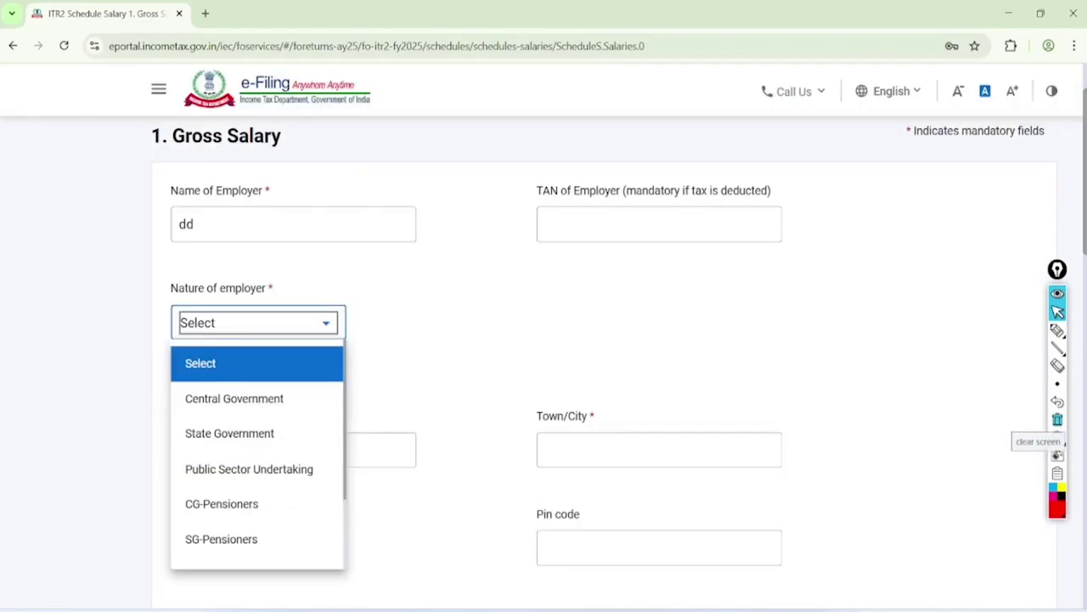
click(249, 468)
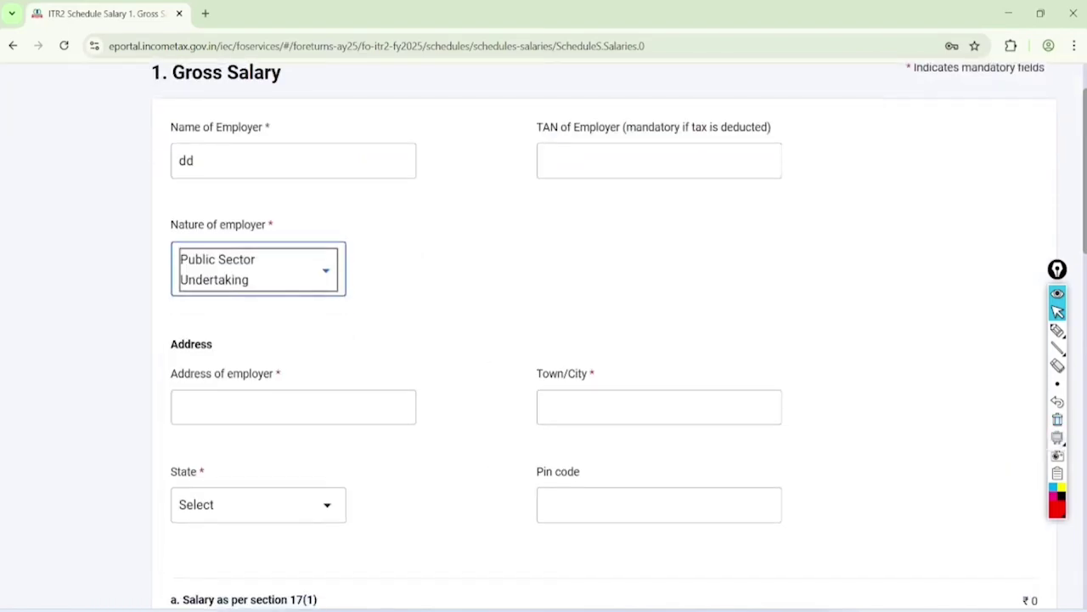
scroll(544, 340, down, 2)
click(281, 228)
click(281, 416)
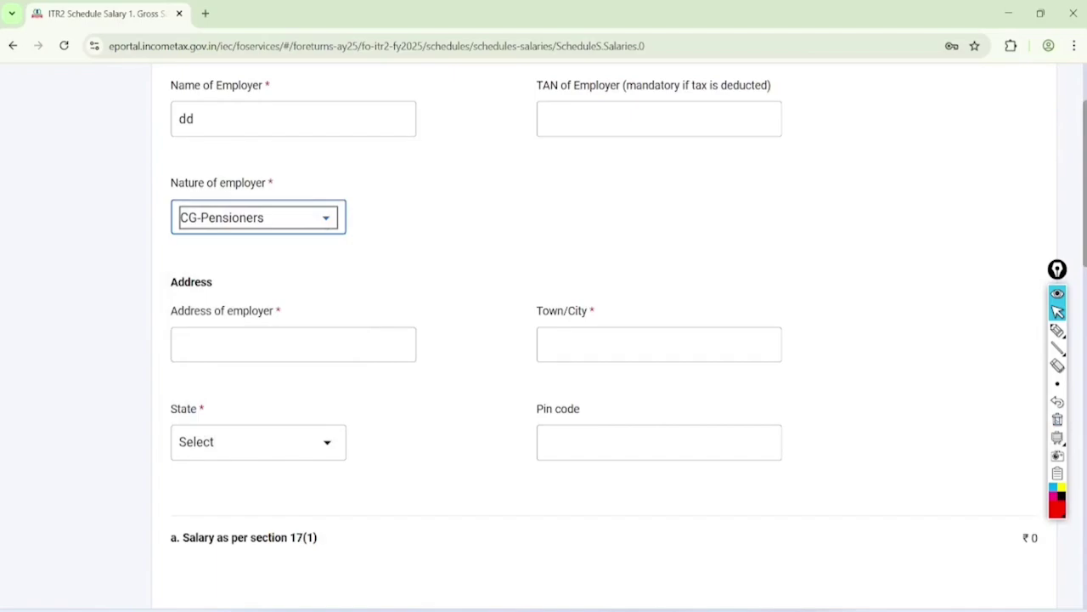
Set the nature of employer to State Government and enter dd for both the employer's address and town/city
click(258, 218)
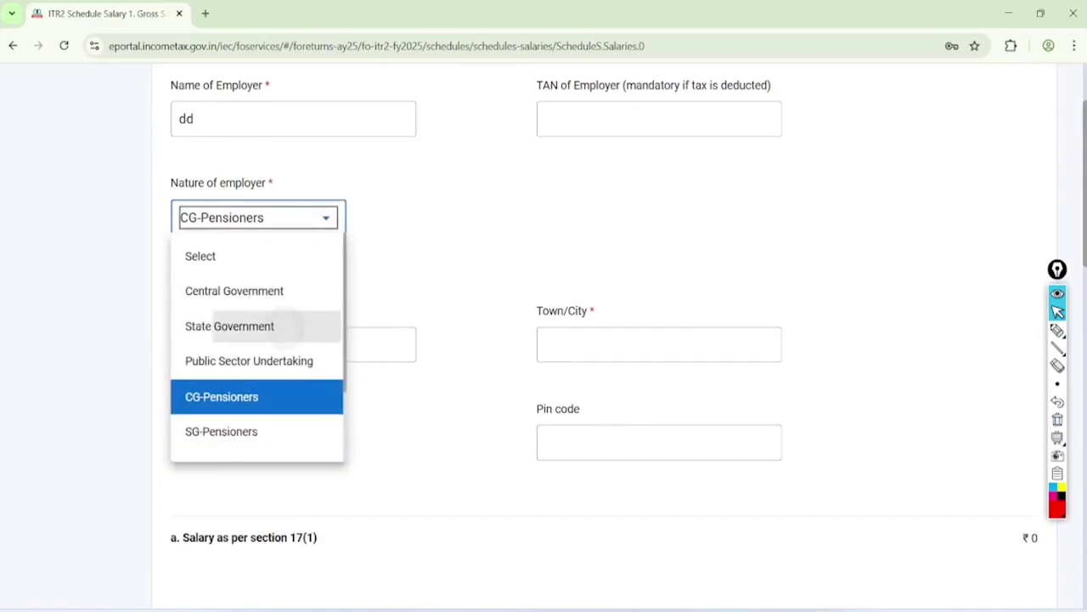
click(230, 323)
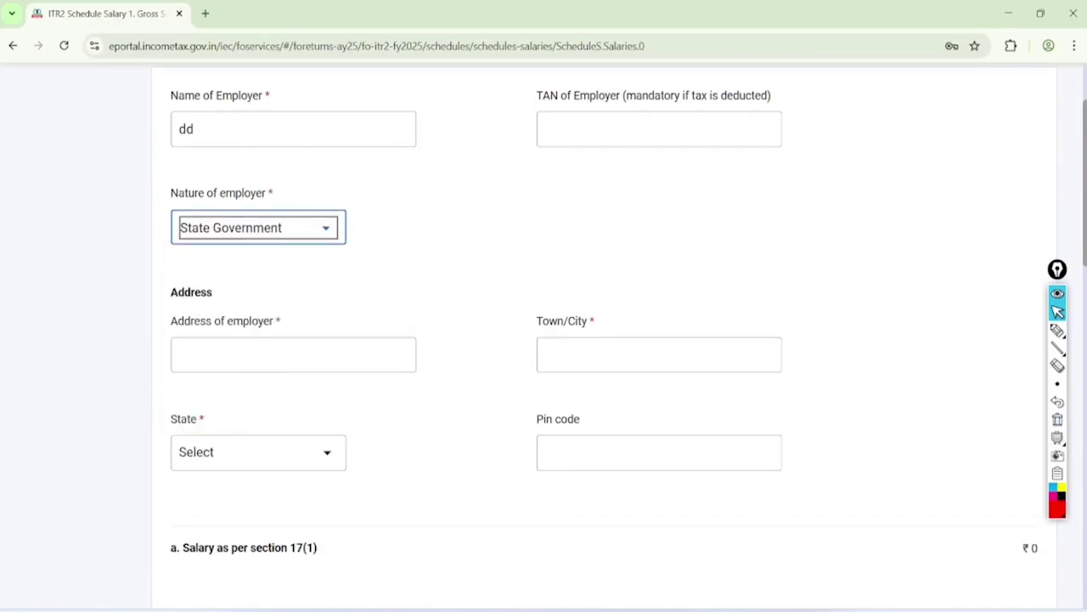
scroll(577, 339, down, 2)
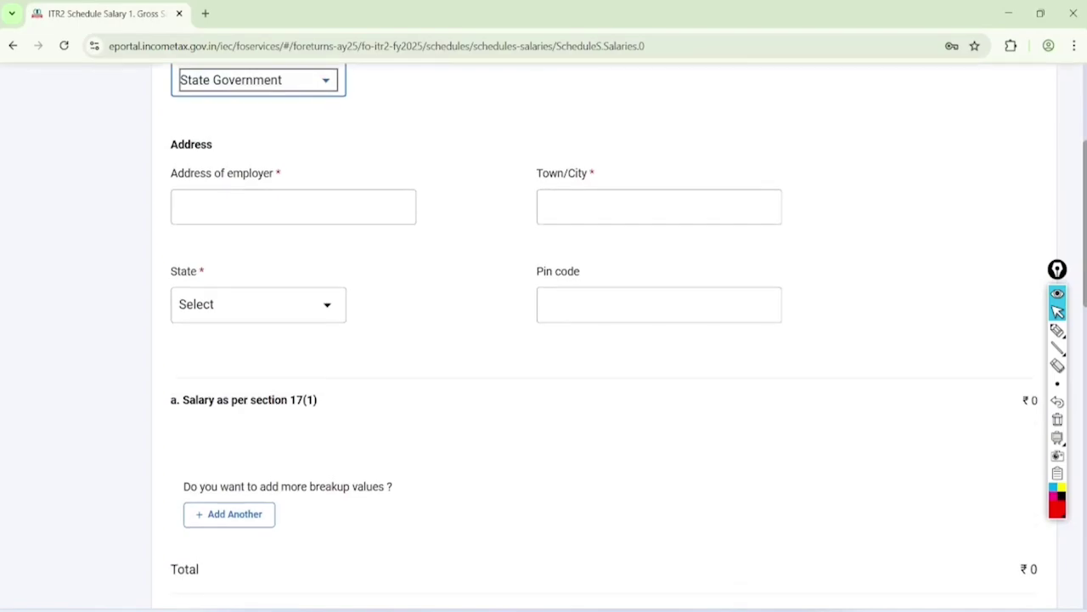
click(293, 206)
text(dd)
click(659, 206)
text(dd)
Add a Basic Salary breakup of 240000 under Salary as per section 17(1)
scroll(660, 254, down, 2)
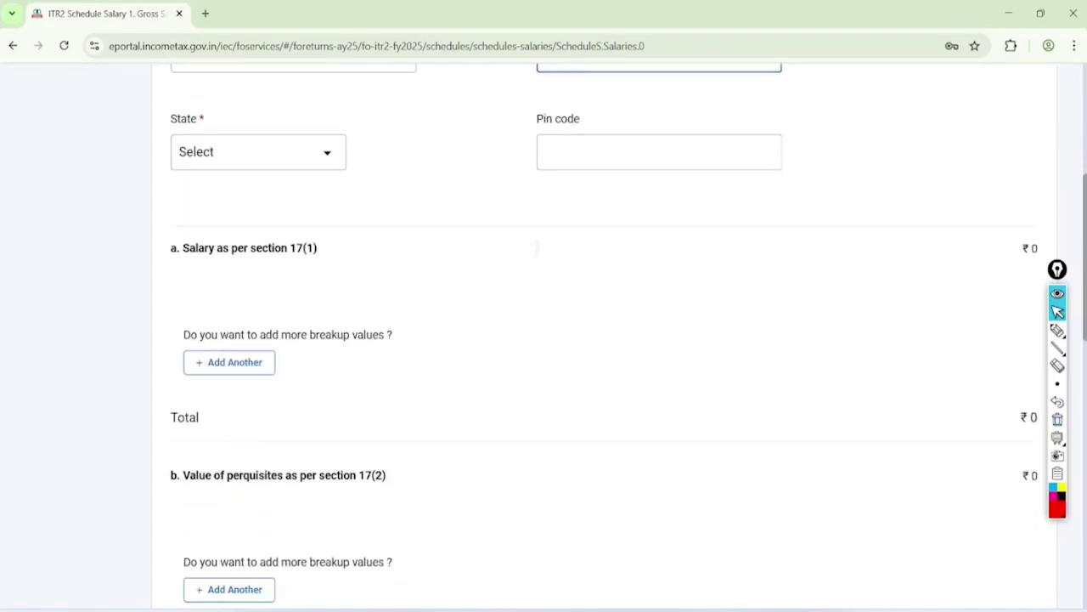
scroll(604, 334, down, 1)
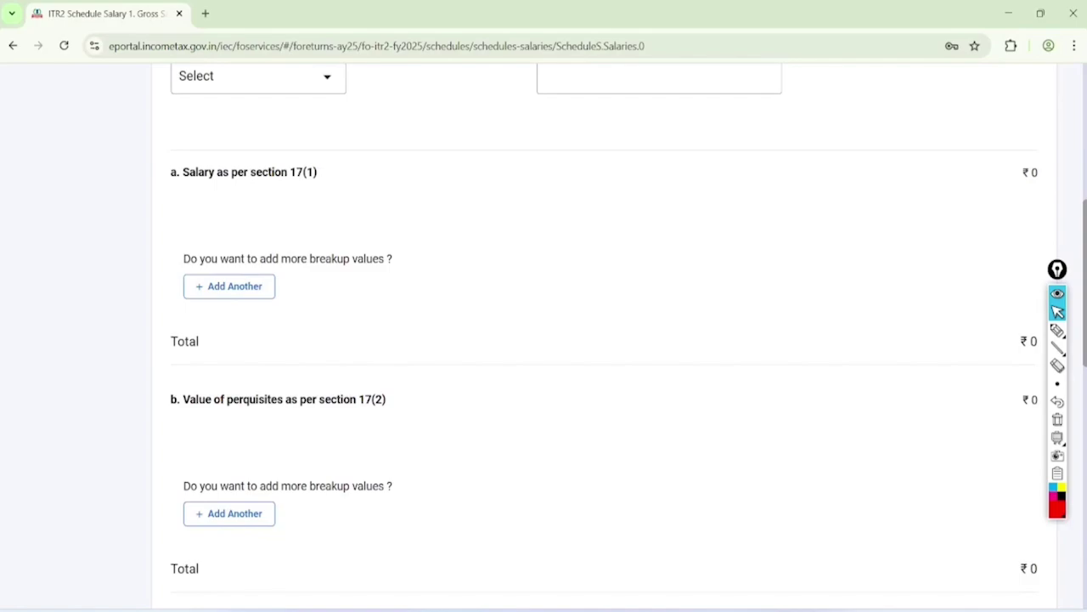
scroll(628, 340, down, 1)
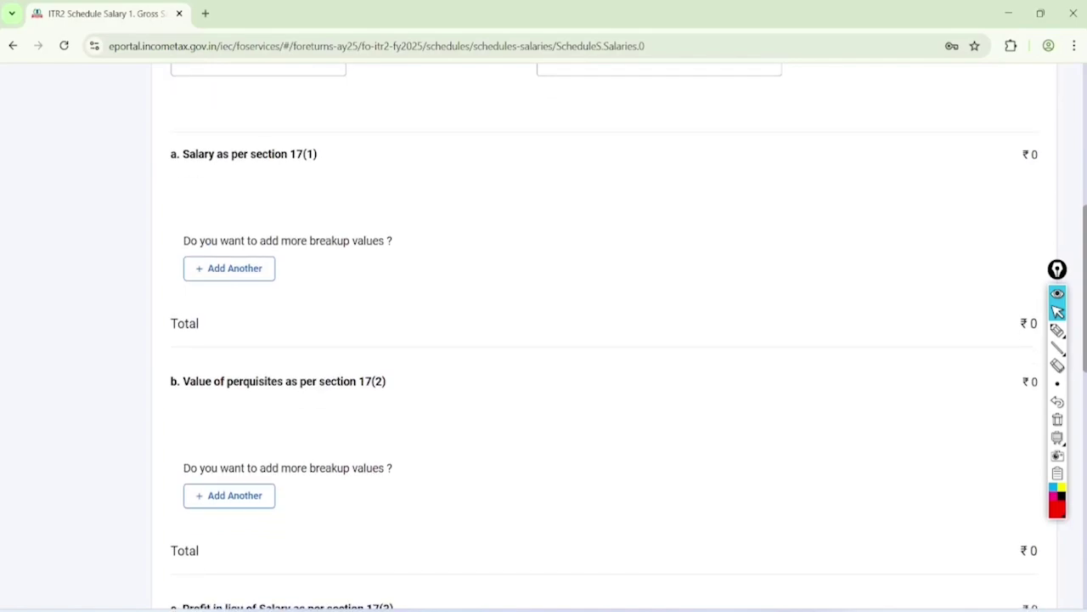
click(229, 268)
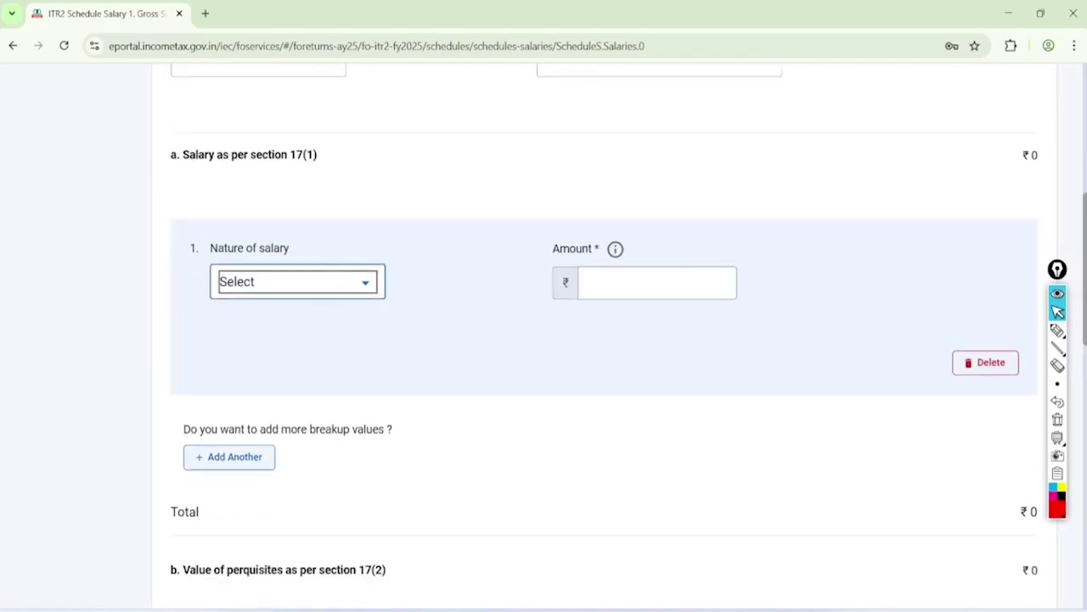
click(297, 281)
click(254, 418)
click(660, 345)
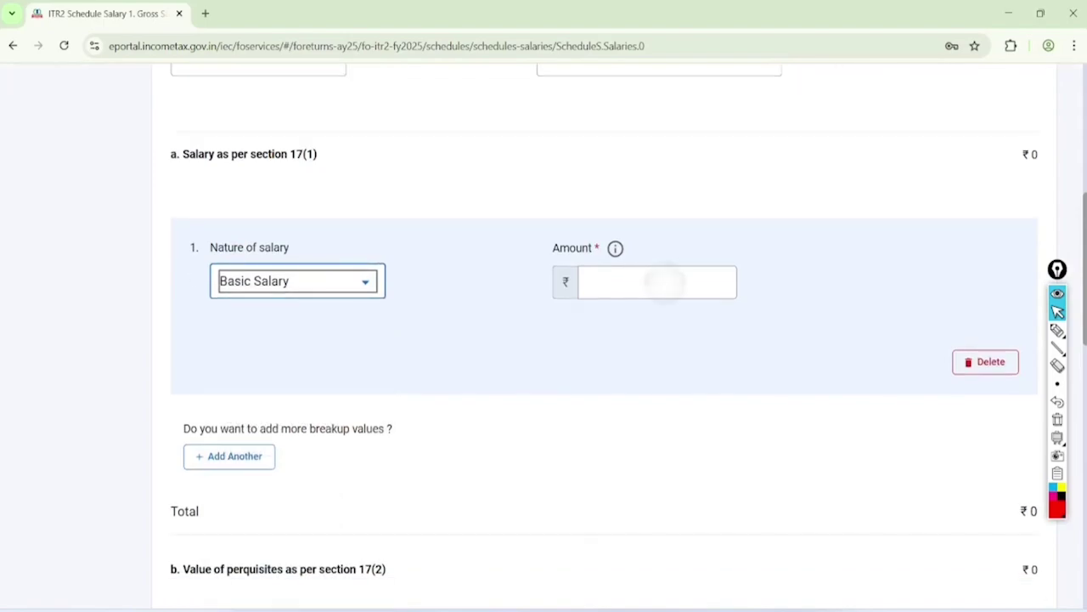
text(23)
key(BackSpace)
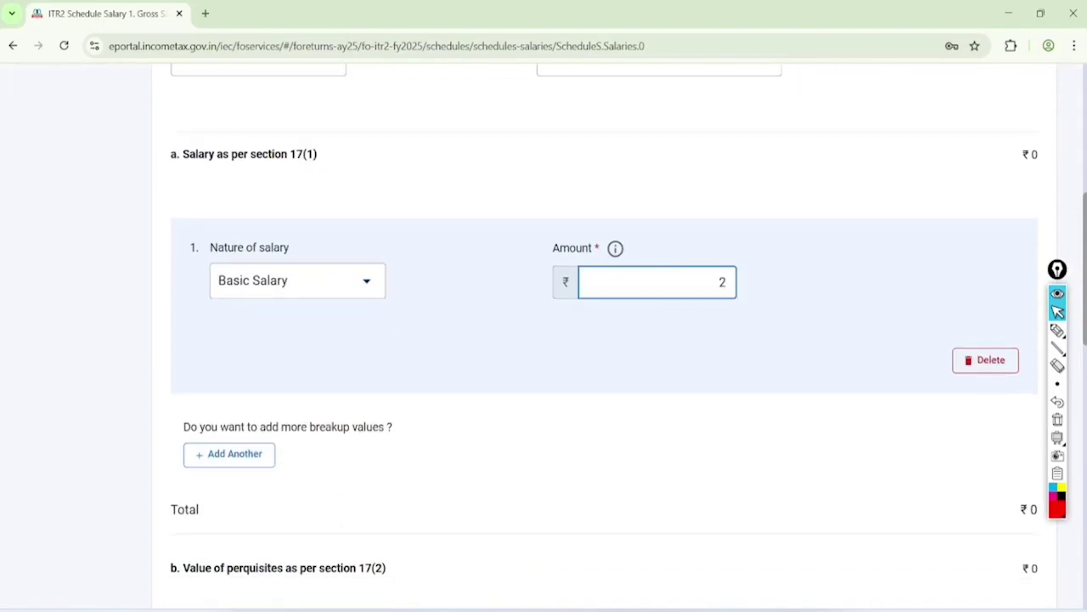
text(40000)
click(769, 459)
Review the perquisites, profit in lieu of salary and section 89A fields, and save the employer's gross salary entry
scroll(929, 458, down, 3)
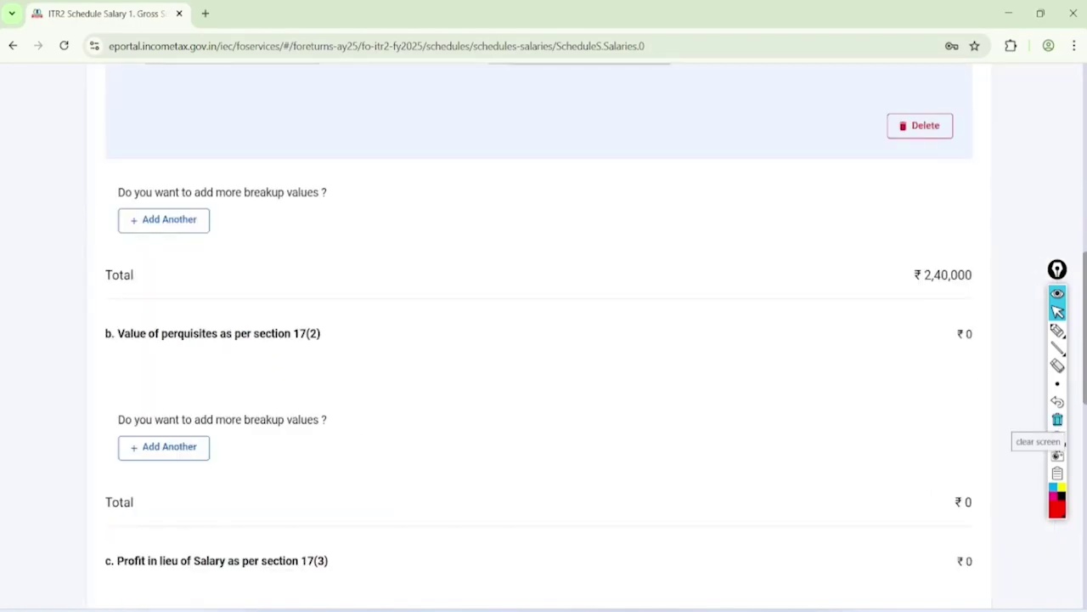
scroll(543, 340, down, 1)
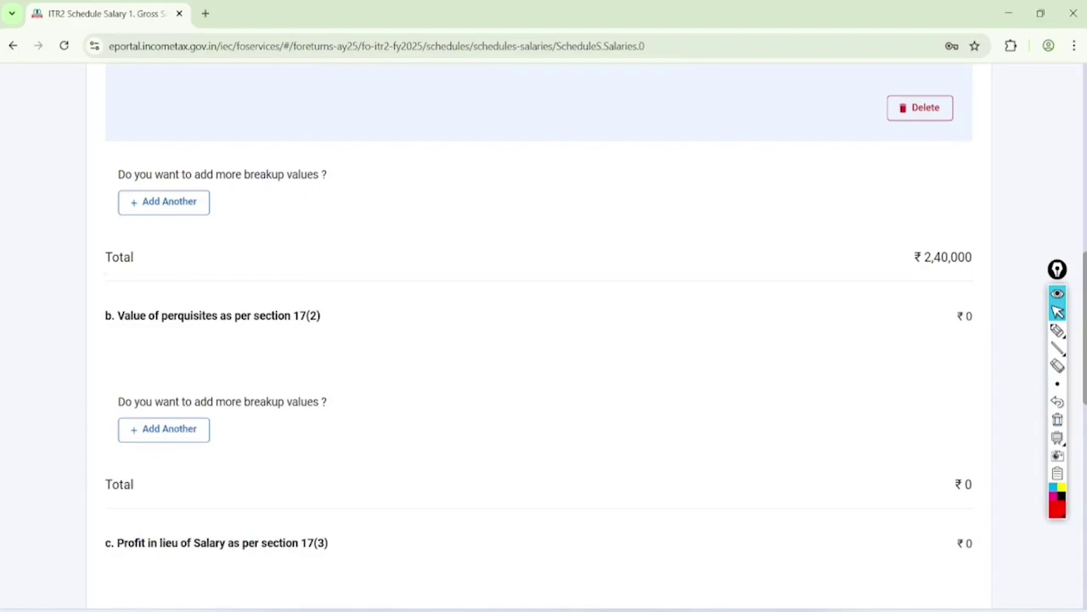
scroll(543, 339, down, 3)
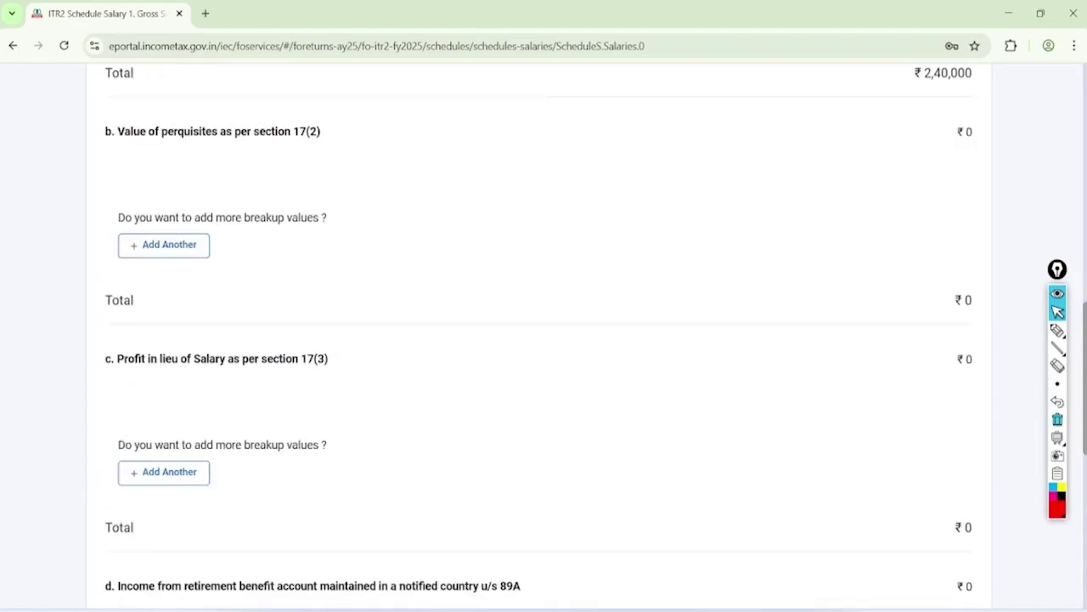
scroll(544, 340, down, 6)
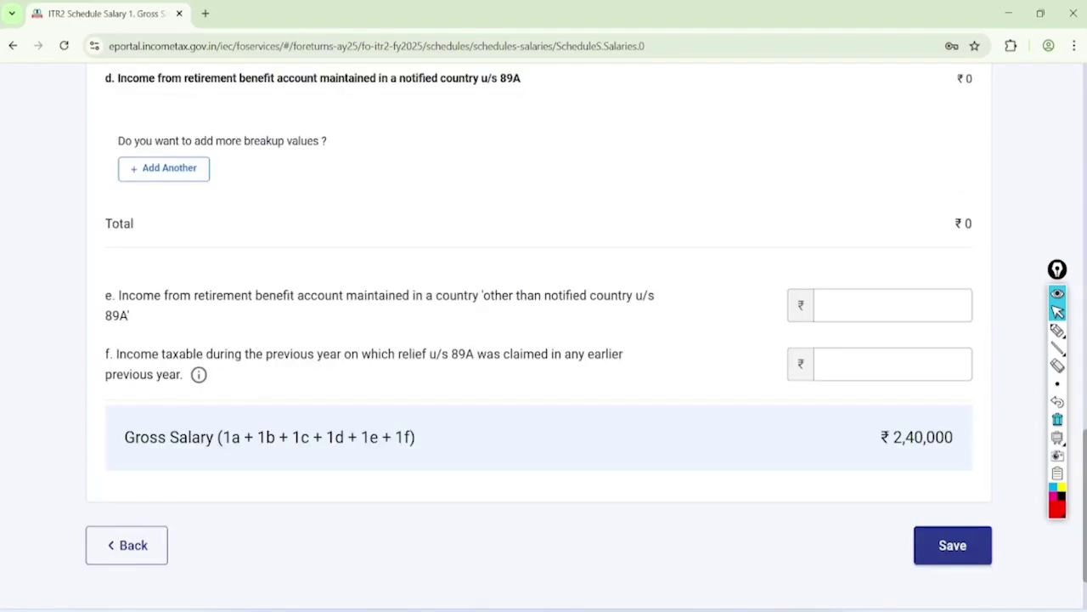
click(952, 544)
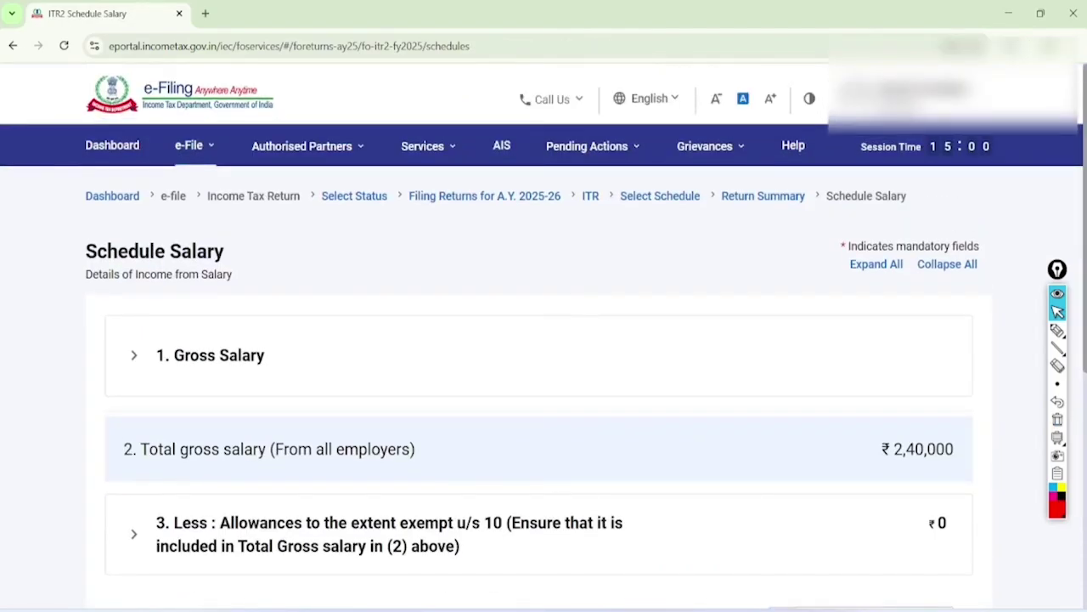
Circle and tick the allowances exempt u/s 10 in red ink, and clear the marks
scroll(544, 340, down, 4)
click(1057, 329)
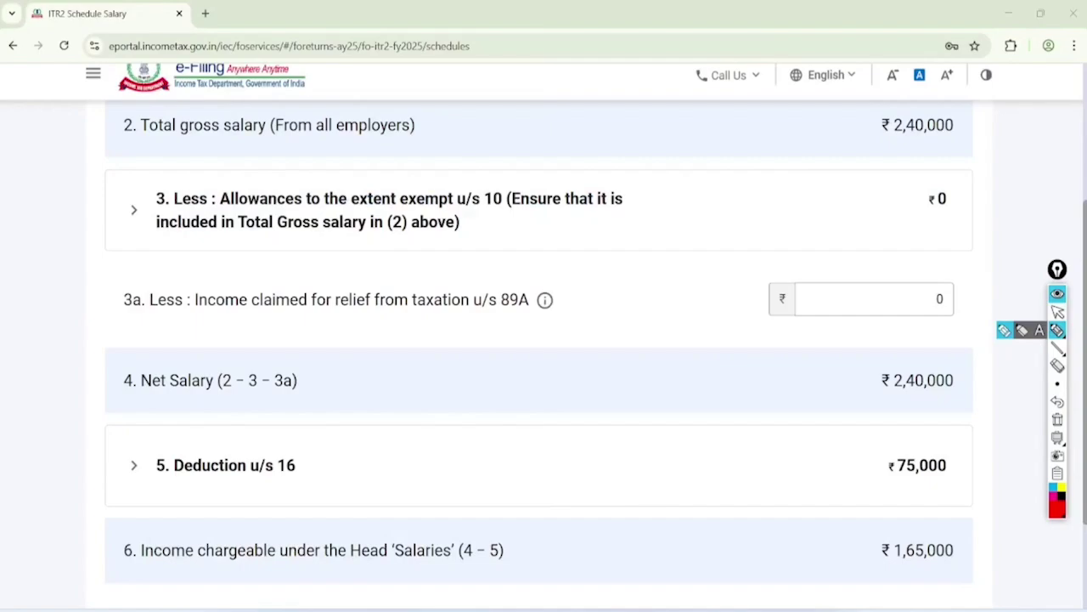
drag(265, 149, 158, 180)
drag(493, 227, 622, 194)
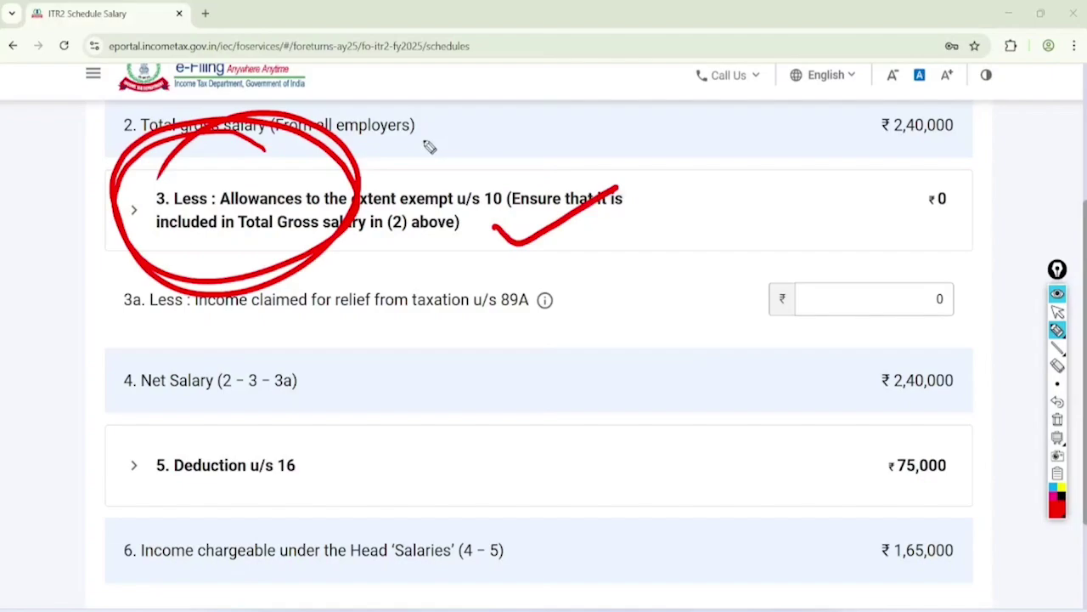
key(ctrl+shift+2)
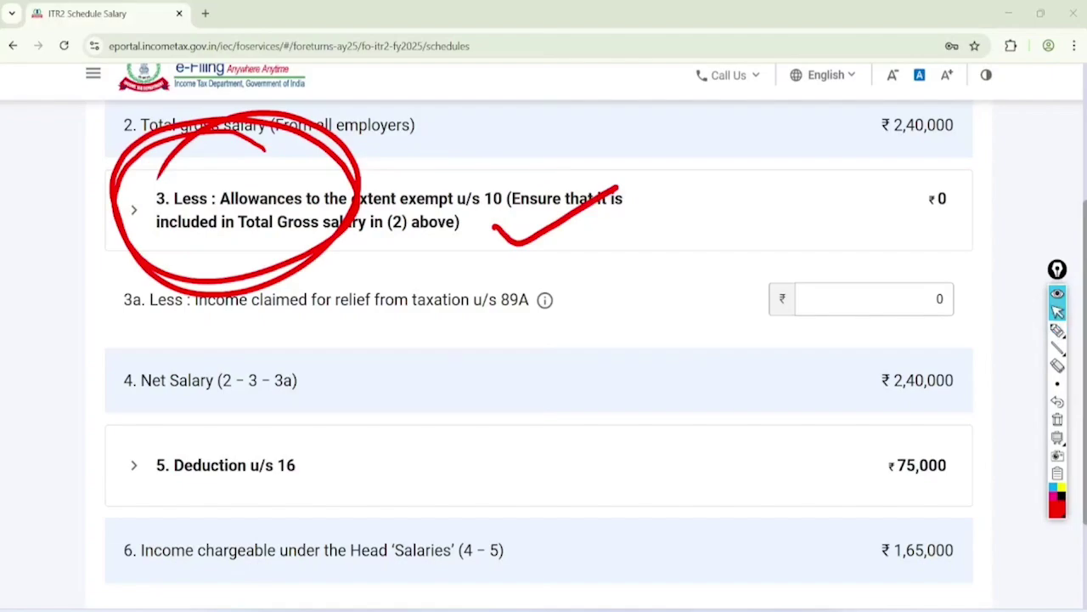
key(ctrl+shift+7)
Circle the Deduction u/s 16 amount and tick its heading in red ink, clear the marks, and confirm Schedule Salary
scroll(538, 340, down, 1)
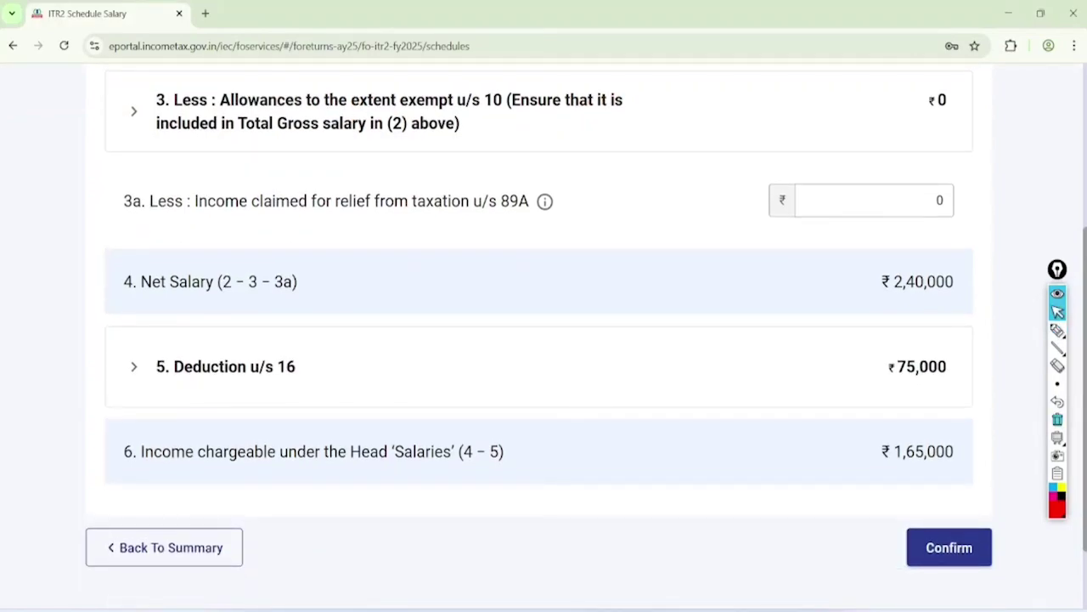
click(1057, 330)
mouse_move(963, 330)
mouse_down()
mouse_move(948, 416)
mouse_move(888, 416)
mouse_move(863, 339)
mouse_move(944, 393)
mouse_up()
mouse_move(313, 363)
mouse_down()
mouse_move(440, 297)
mouse_move(455, 275)
mouse_up()
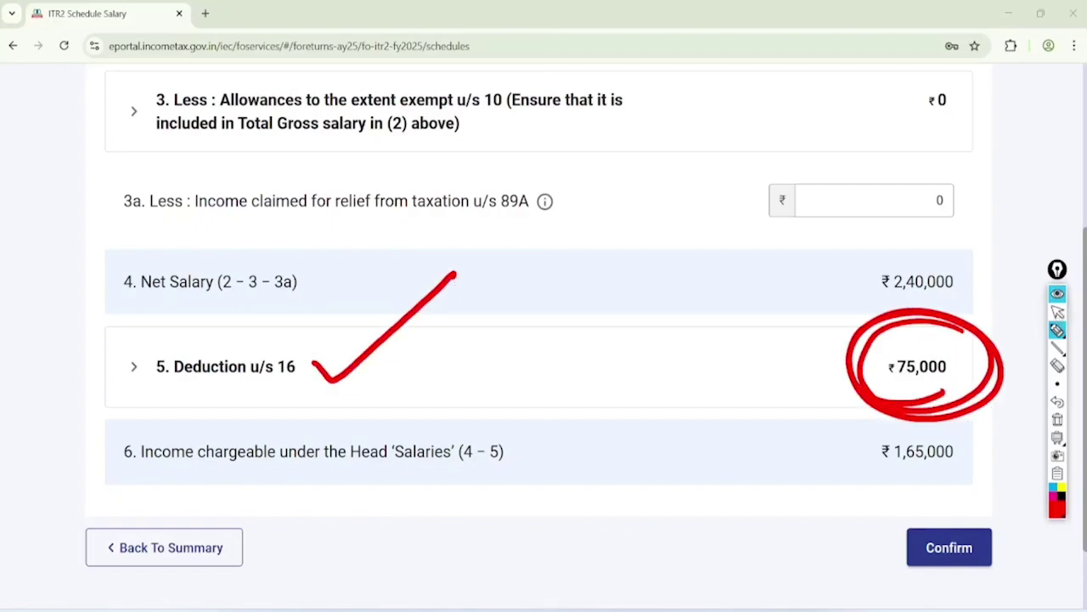
click(1058, 312)
click(1057, 418)
click(949, 547)
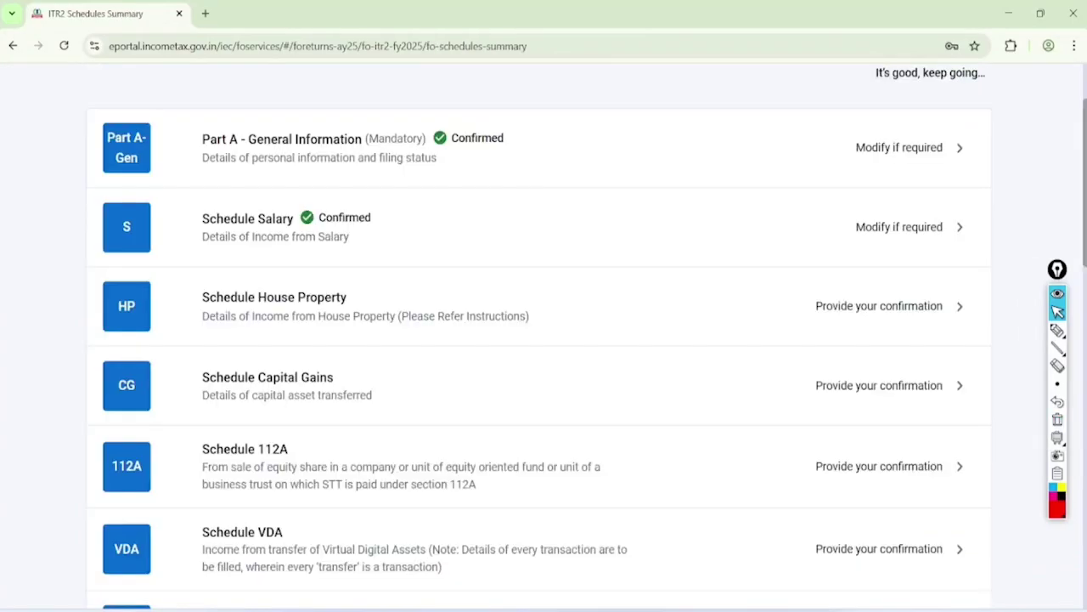
Circle Schedule Salary with its Confirmed status in the schedules summary and add a tick beside it in red ink
click(1057, 330)
mouse_move(364, 180)
mouse_down()
mouse_move(299, 182)
mouse_move(314, 264)
mouse_move(351, 186)
mouse_up()
drag(406, 208, 537, 158)
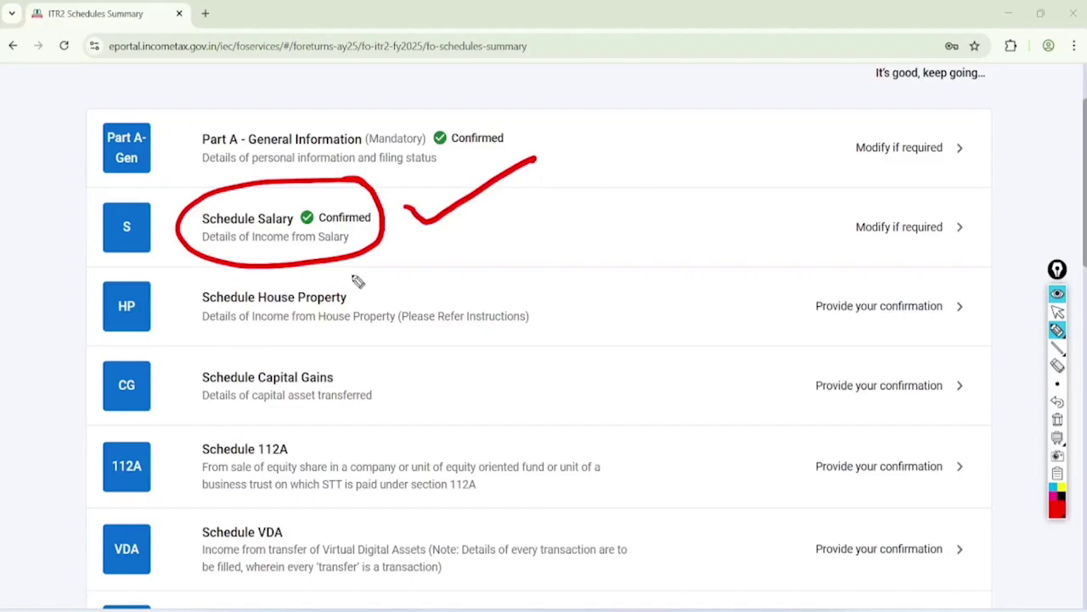
Circle Schedule House Property in red ink and write "OLD" and "2 LAC" beside it, underlining both notes
mouse_move(360, 274)
mouse_down()
mouse_move(161, 321)
mouse_move(365, 276)
mouse_move(313, 272)
mouse_up()
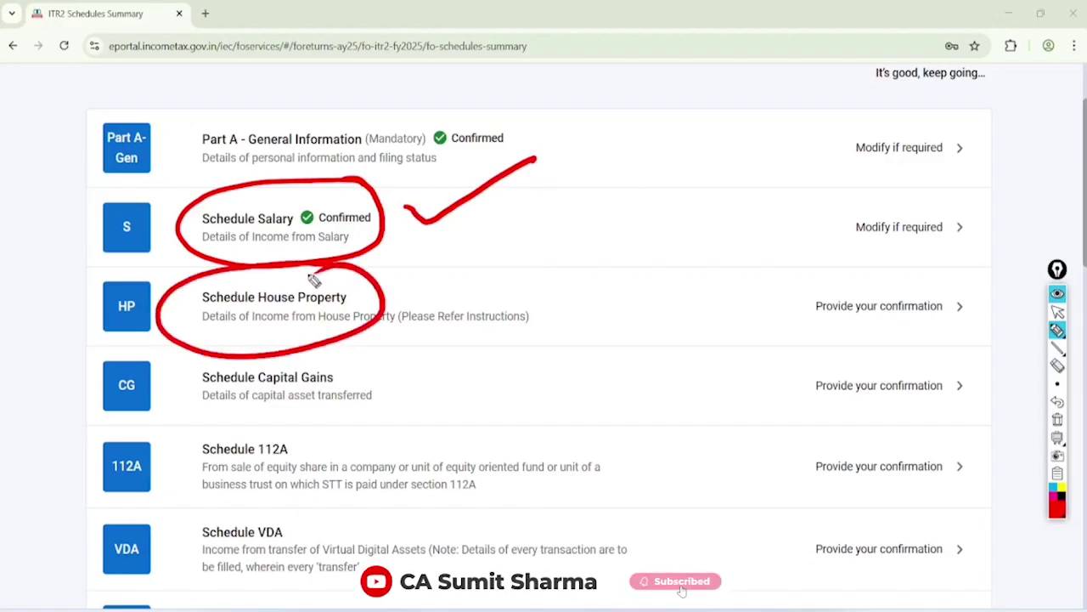
mouse_move(467, 263)
mouse_down()
mouse_move(477, 280)
mouse_move(486, 251)
mouse_move(511, 262)
mouse_up()
drag(500, 240, 513, 258)
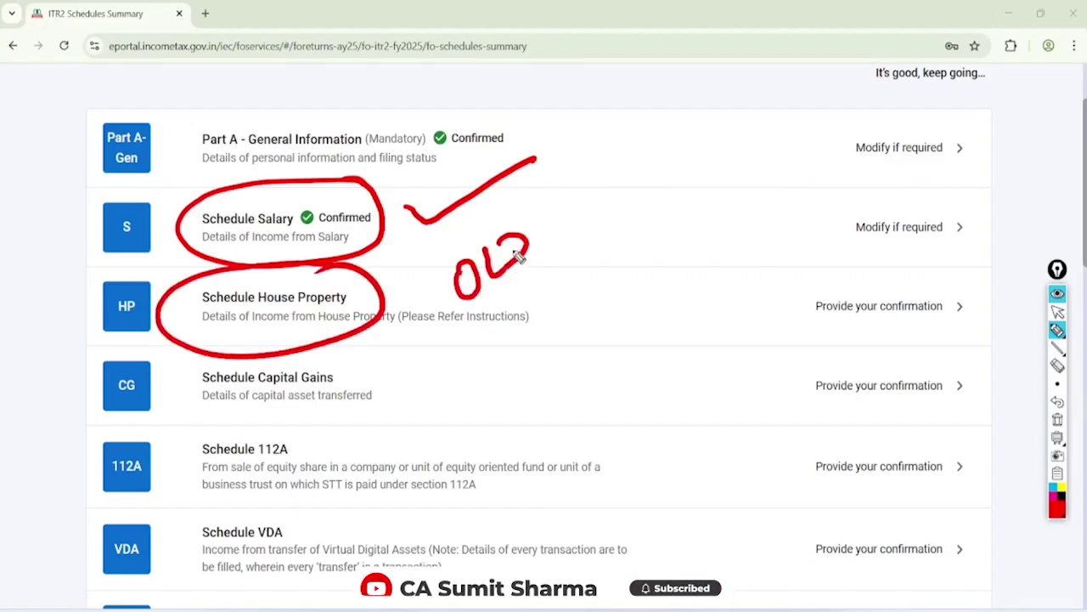
mouse_move(492, 295)
mouse_down()
mouse_move(537, 258)
mouse_move(539, 272)
mouse_move(564, 284)
mouse_move(669, 237)
mouse_move(600, 299)
mouse_up()
drag(670, 251, 608, 309)
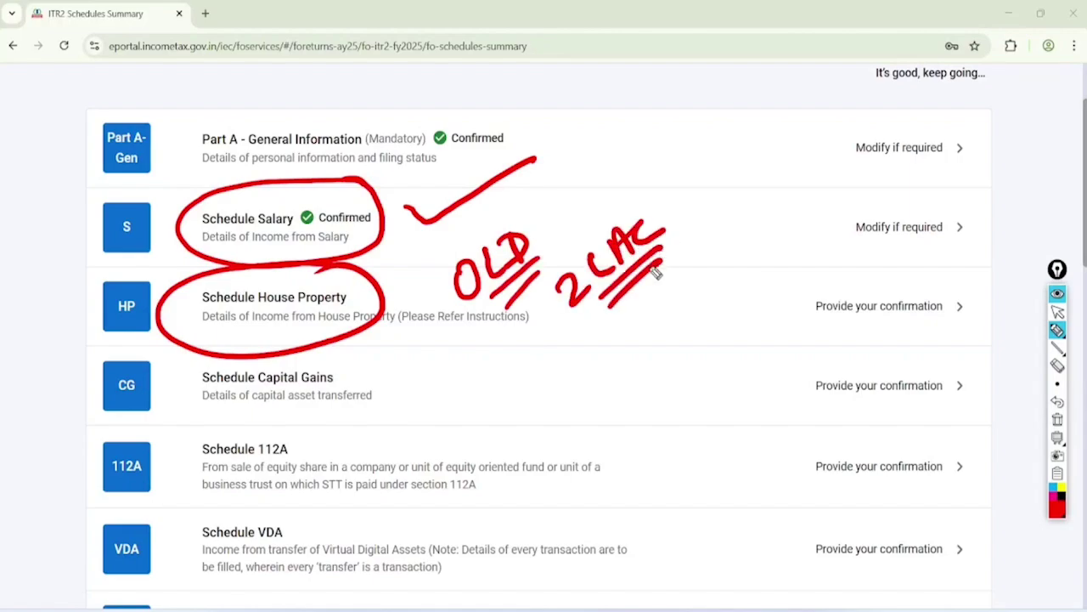
Clear the red marks, open Schedule House Property and add a new entry under House Property
click(1057, 312)
click(1058, 418)
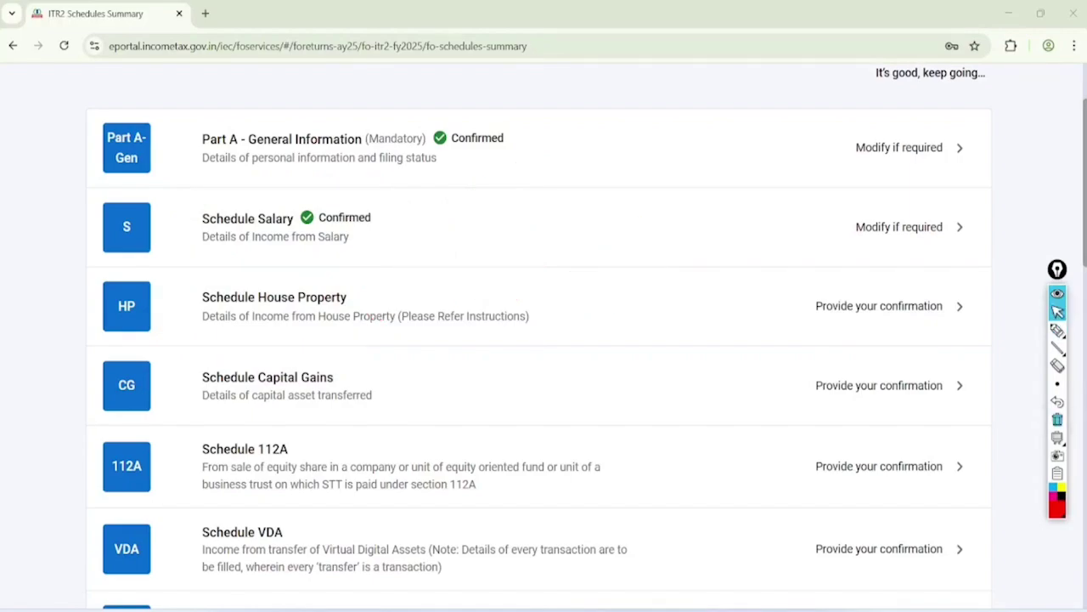
click(273, 297)
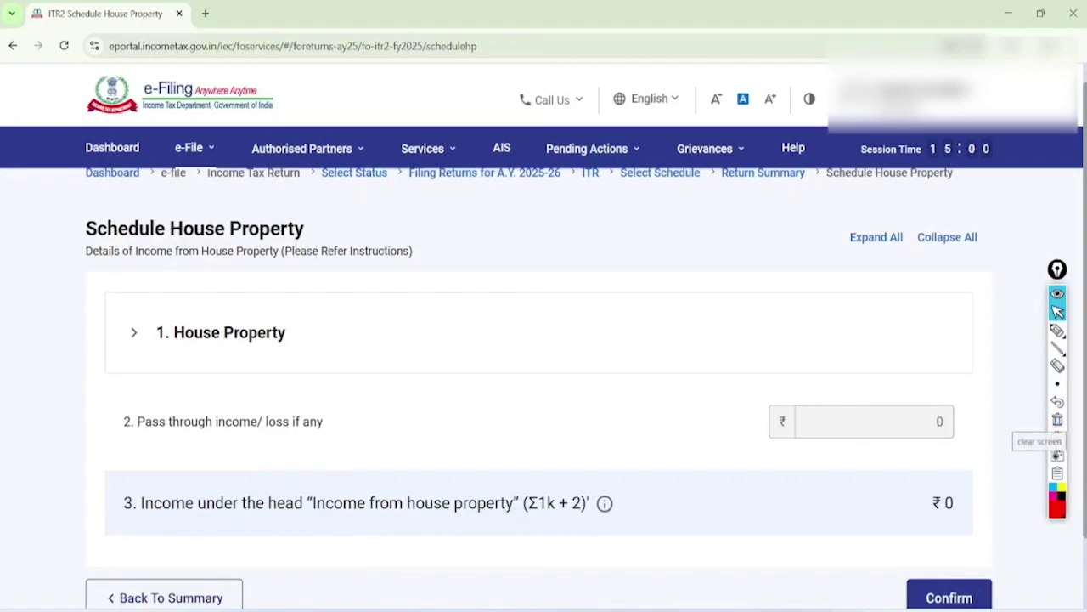
scroll(543, 357, down, 3)
click(183, 250)
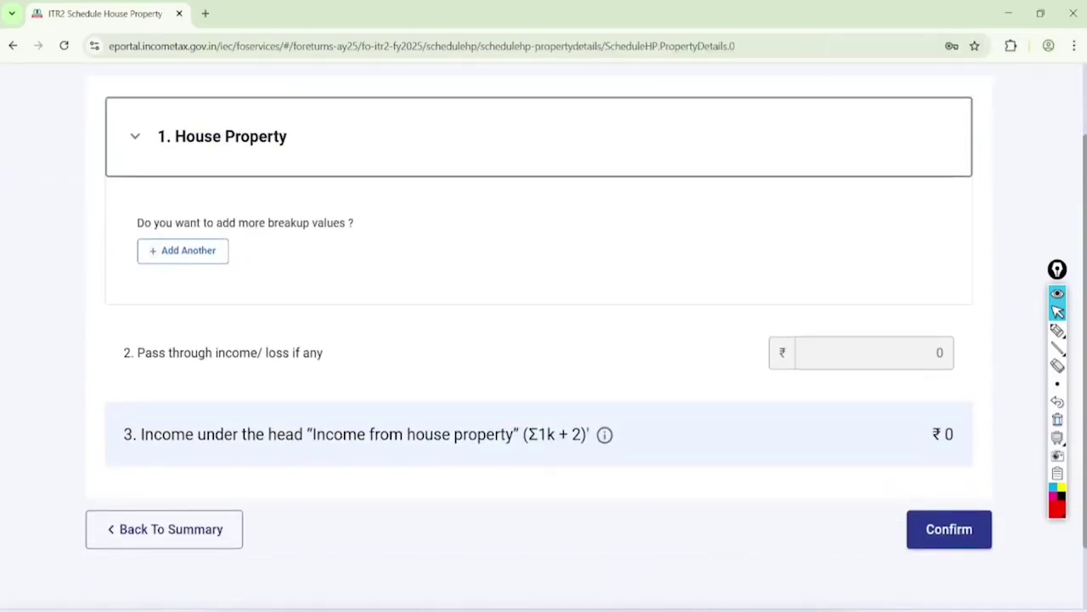
scroll(170, 243, down, 5)
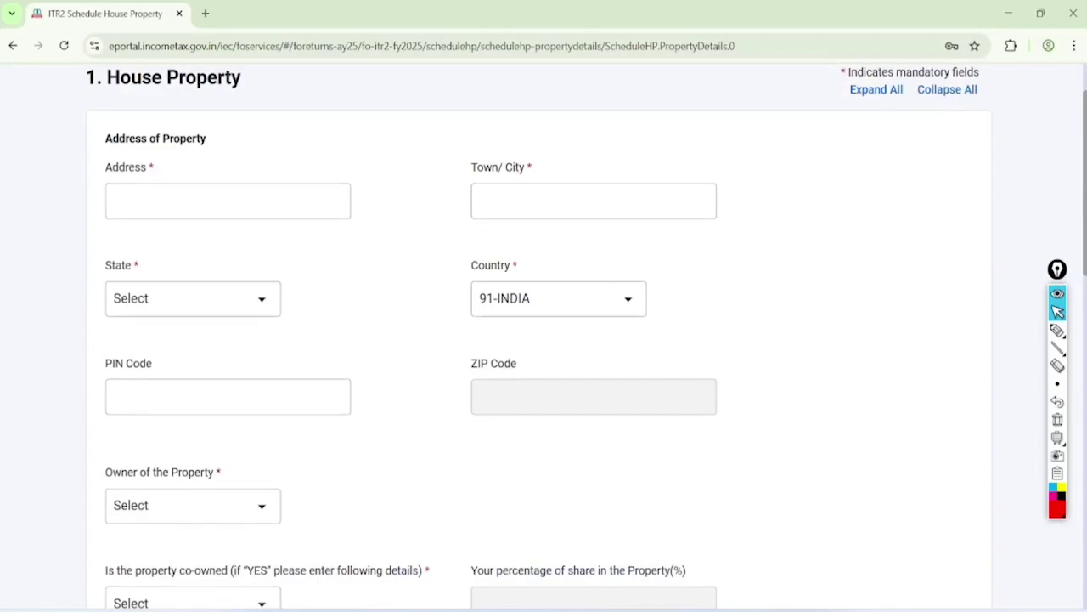
Fill in the property's address and its town or city
click(241, 200)
text(dd)
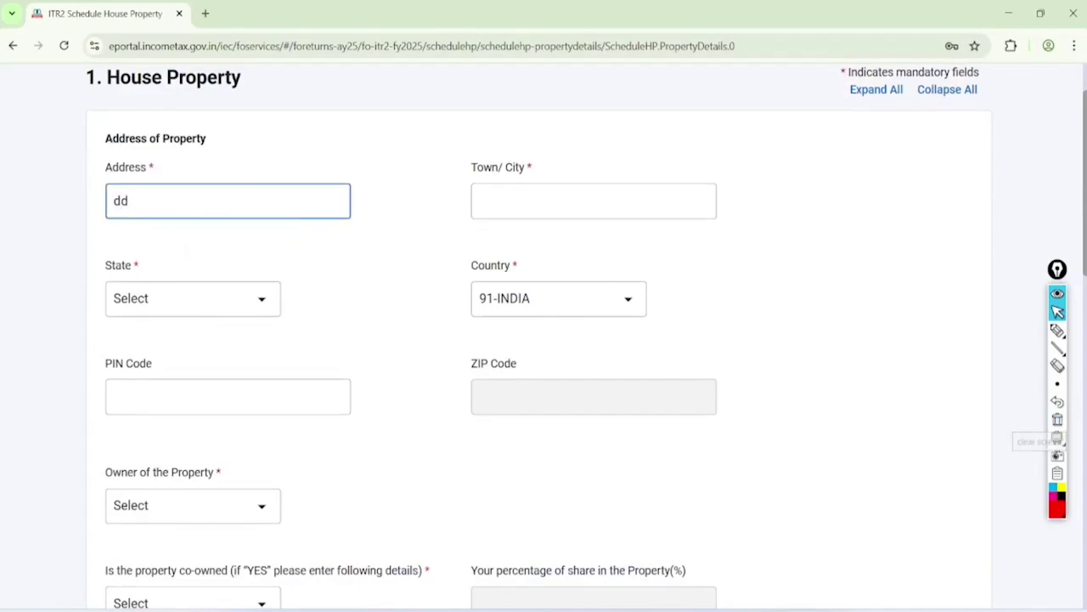
click(593, 200)
text(dd)
Set the owner of the property to Self and the co-owned question to NO
scroll(790, 293, down, 1)
scroll(807, 255, down, 2)
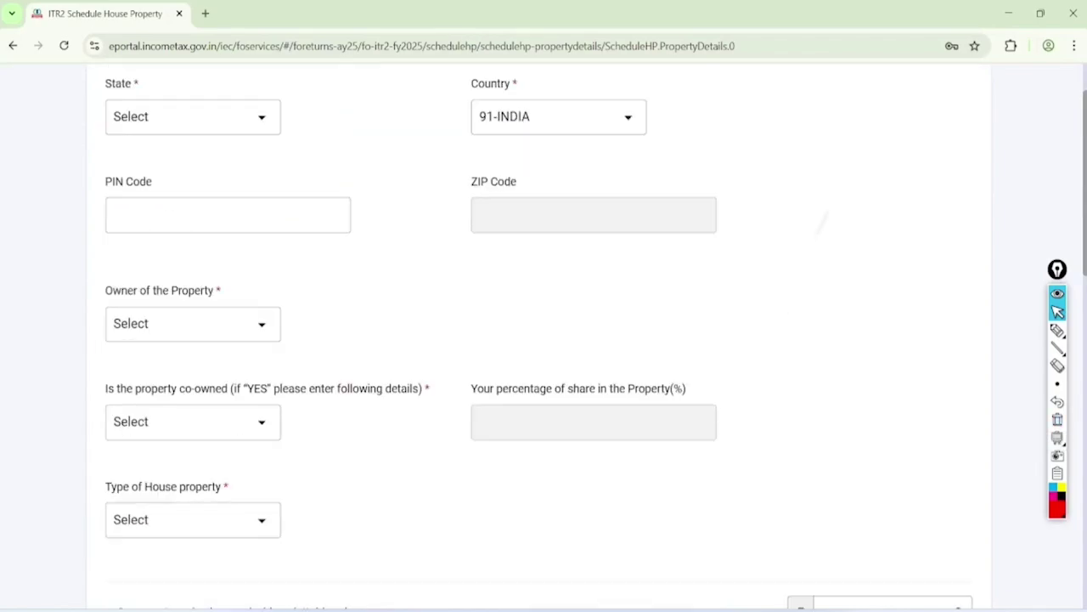
click(243, 253)
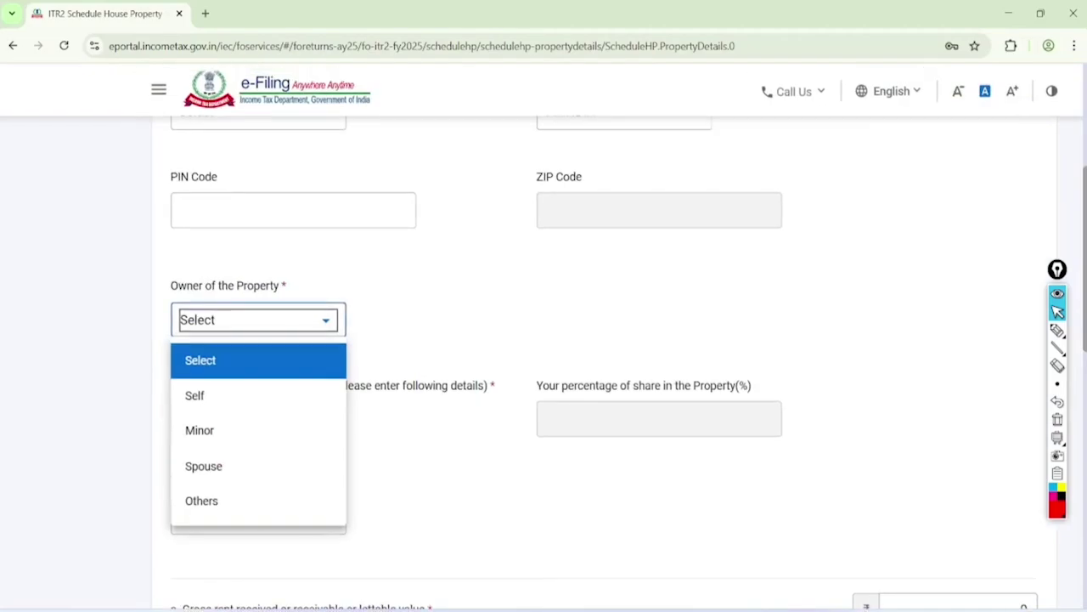
click(204, 396)
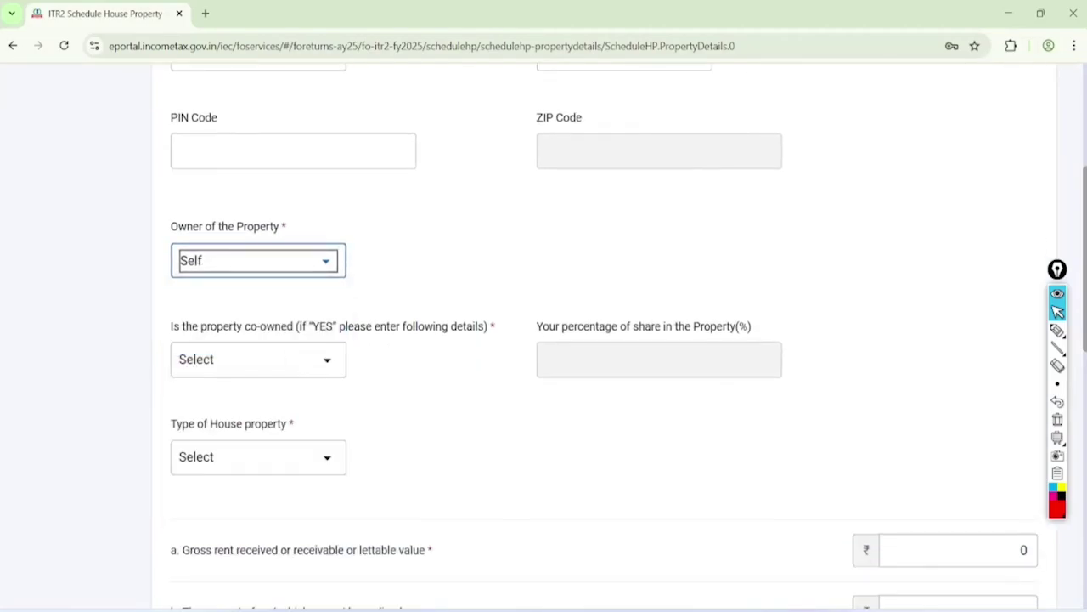
click(258, 359)
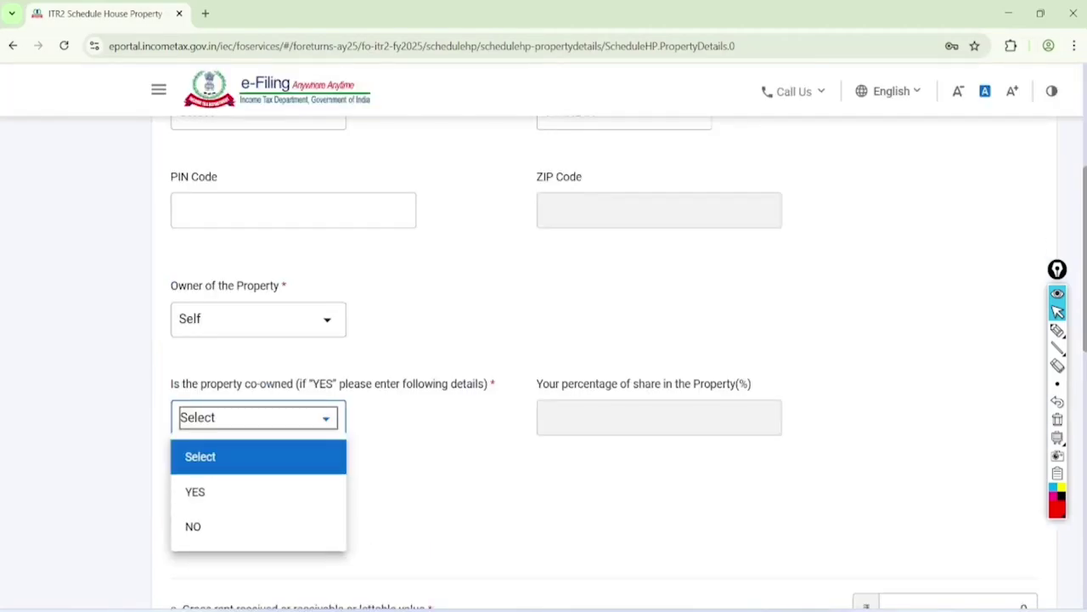
click(194, 526)
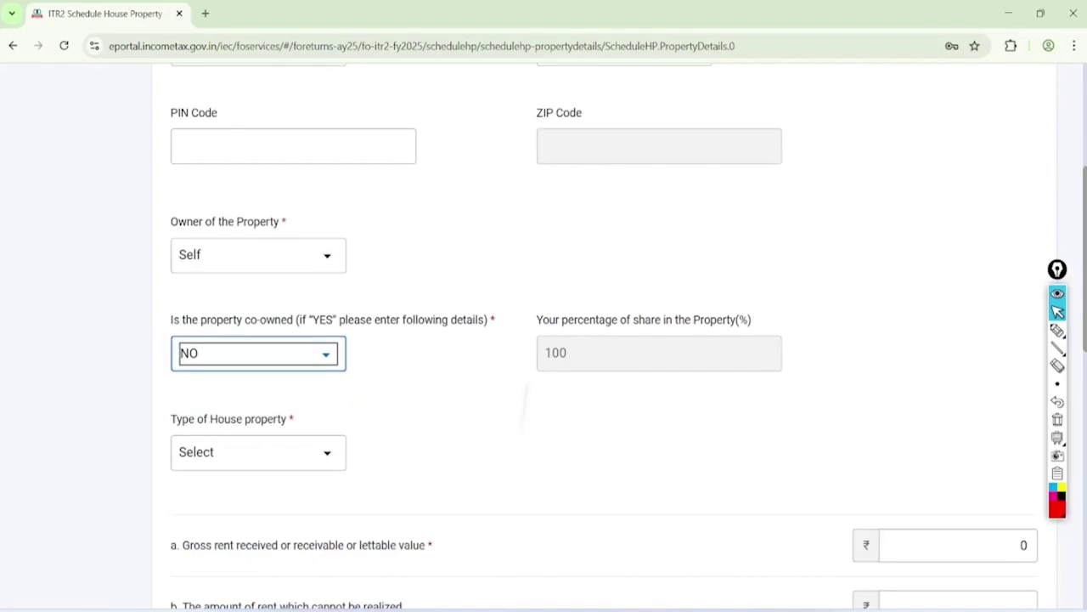
Set the type of house property to Let Out and add a tenant entry with only the tenant's name
scroll(543, 340, down, 2)
click(304, 302)
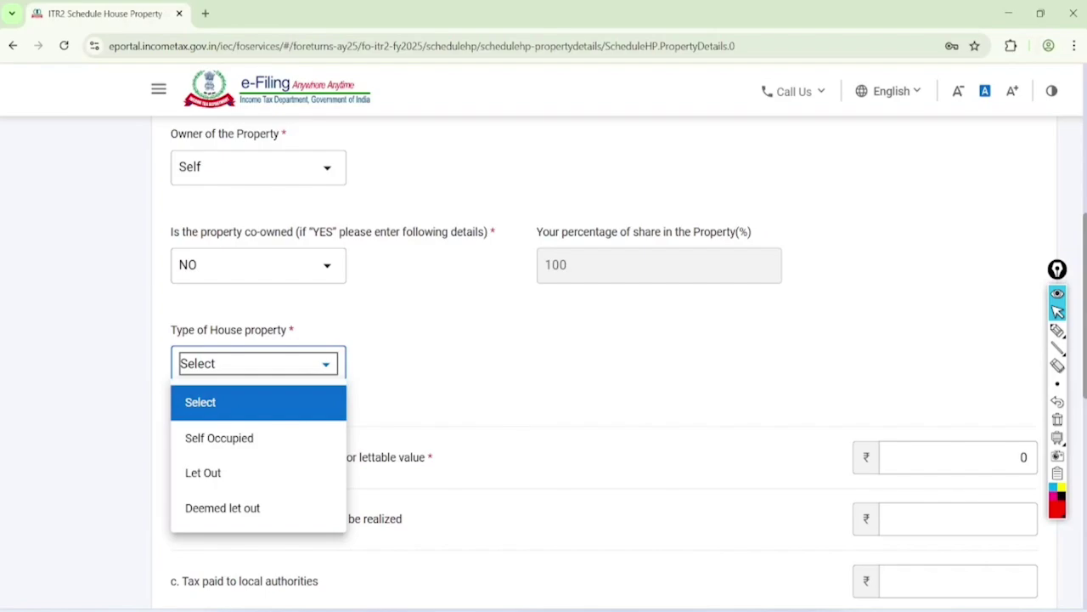
click(203, 472)
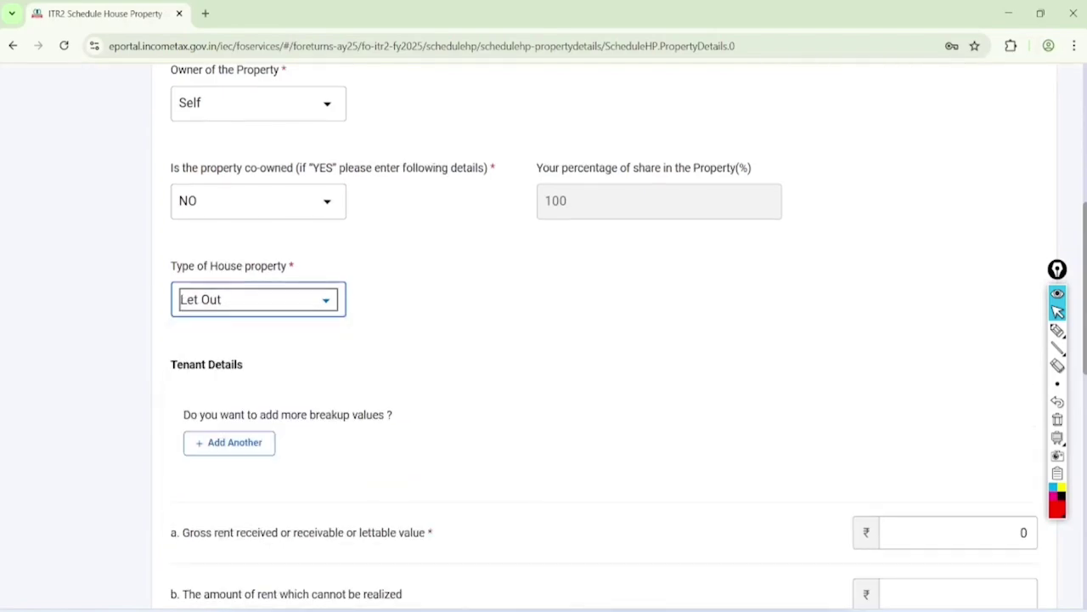
click(229, 443)
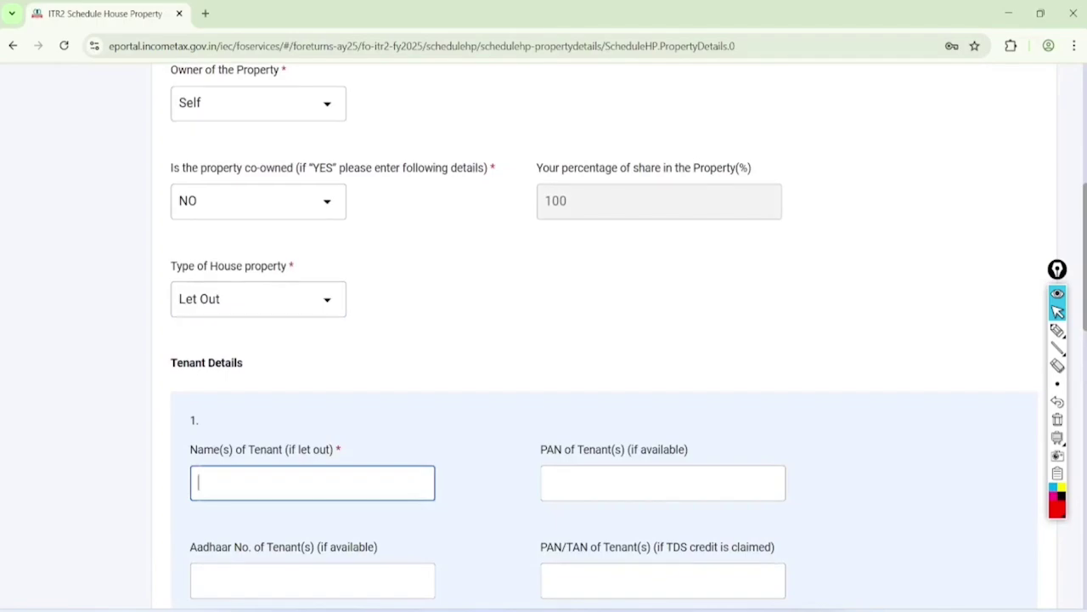
scroll(572, 337, down, 1)
scroll(572, 255, down, 2)
text(dd)
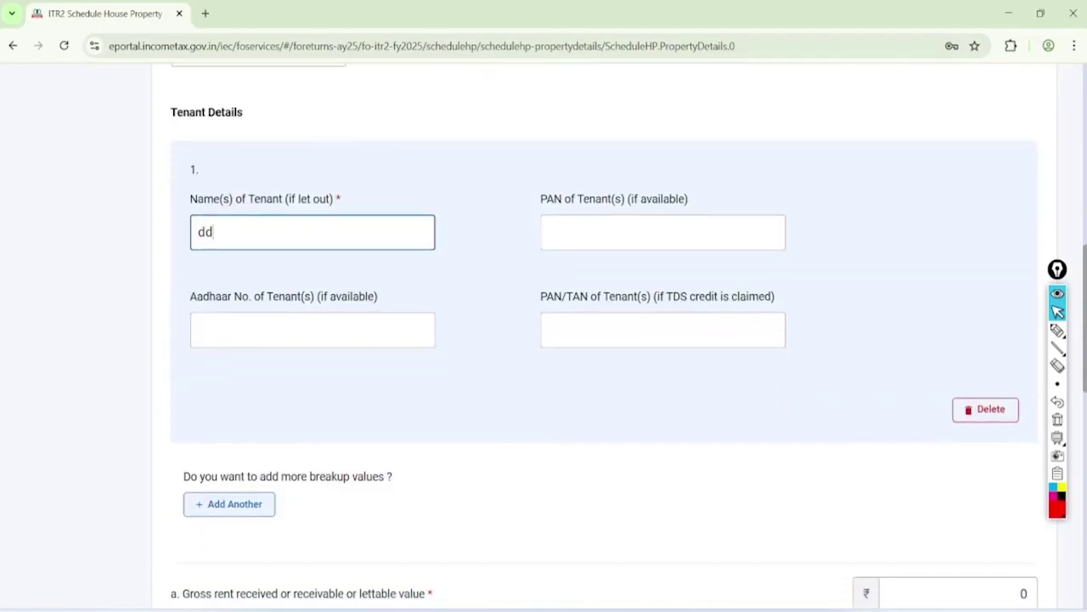
key(Tab)
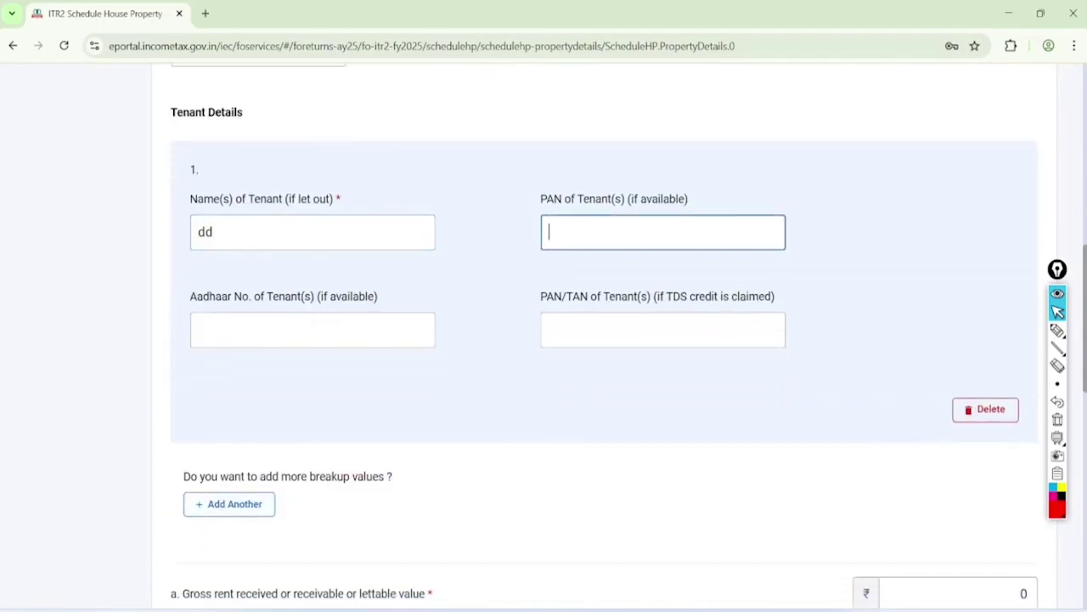
key(Tab)
Set the gross rent received or receivable to 100000
scroll(736, 242, down, 1)
scroll(543, 340, down, 4)
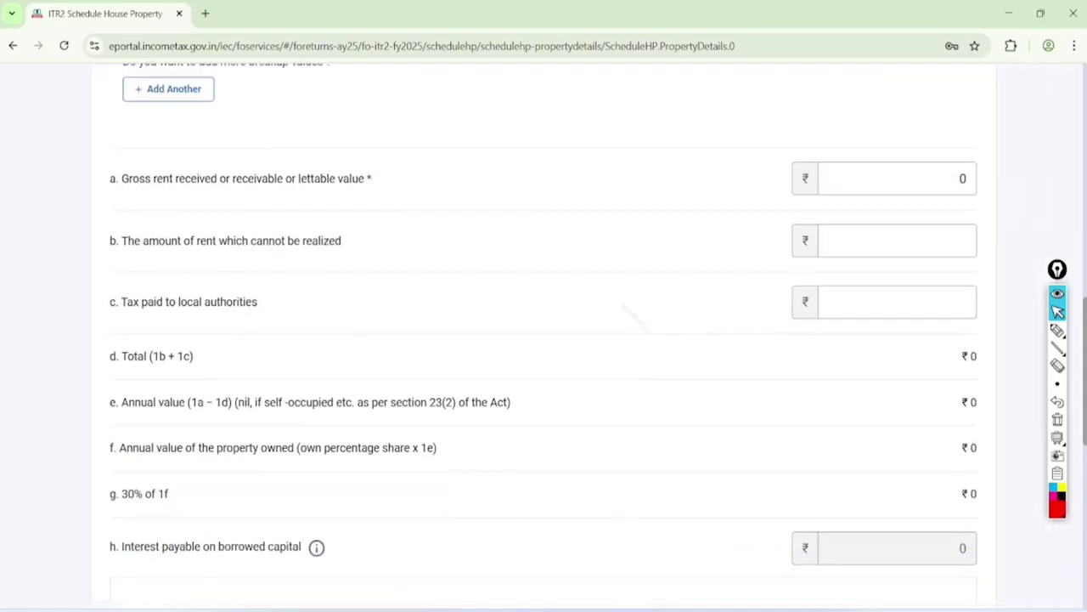
click(949, 172)
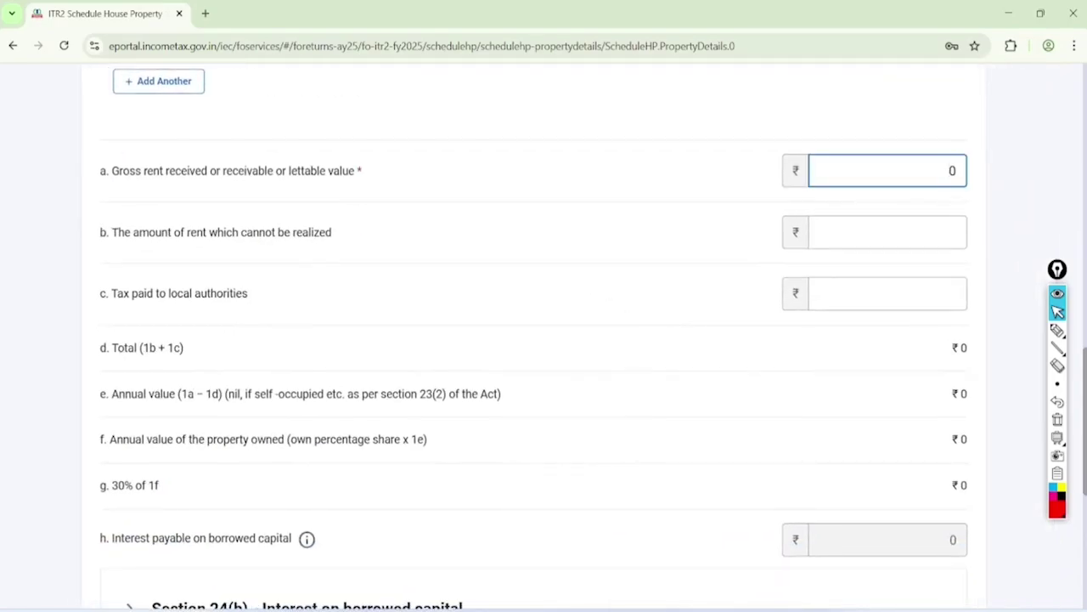
text(10000)
click(663, 281)
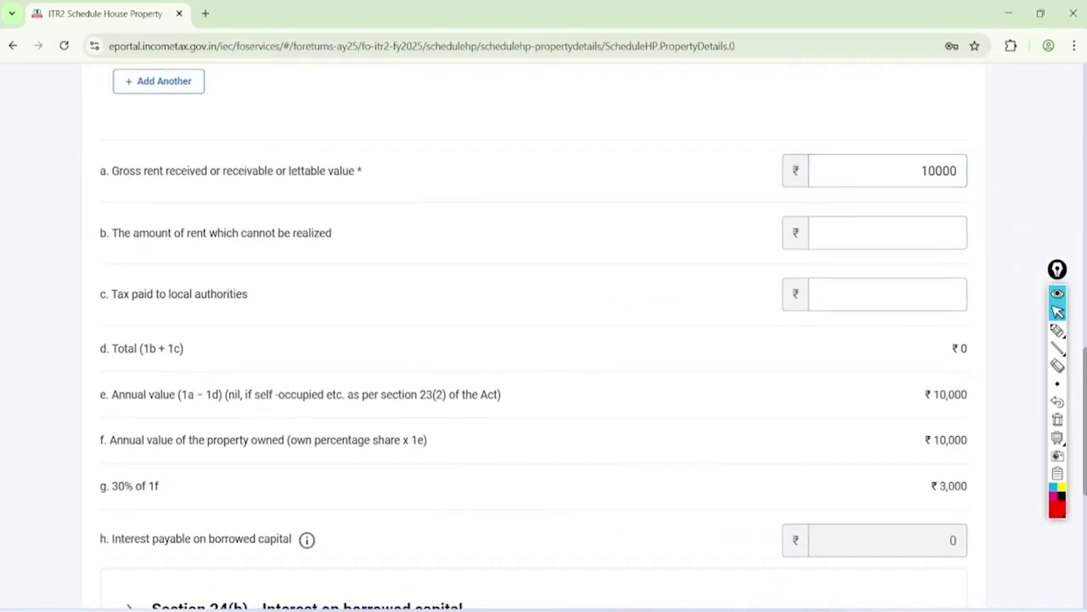
click(941, 182)
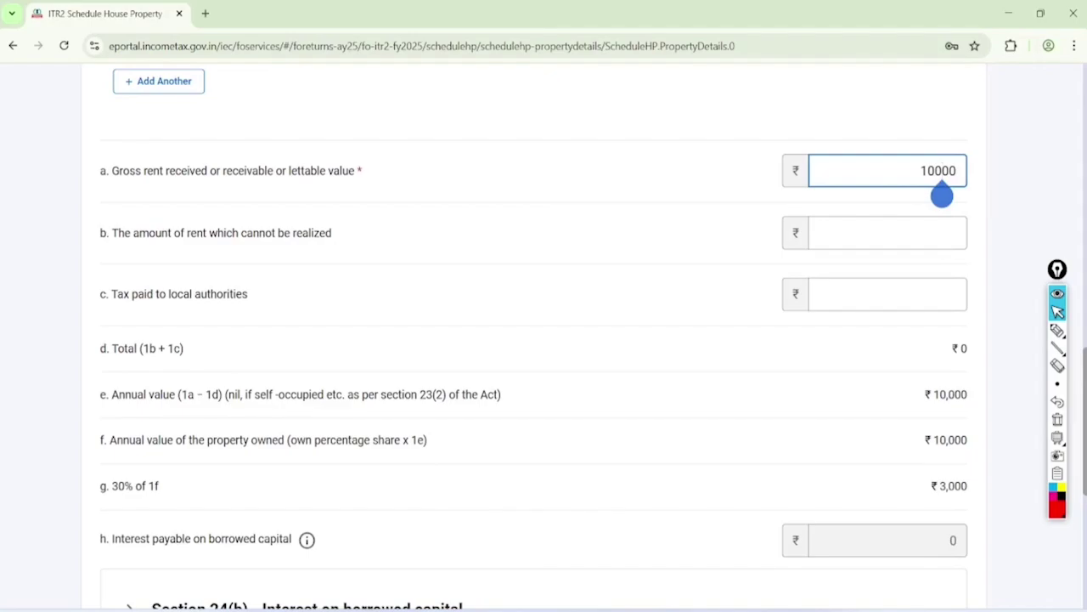
text(0)
click(839, 359)
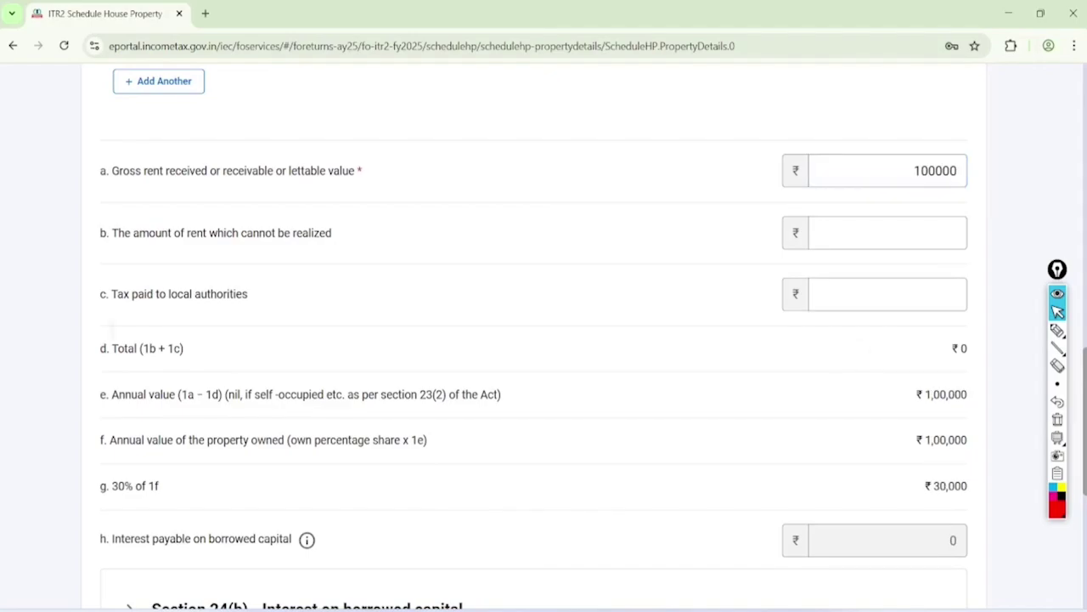
Circle the "30% of 1f" label and its amount in red ink
scroll(544, 340, down, 2)
click(1058, 330)
mouse_move(968, 321)
mouse_down()
mouse_move(910, 331)
mouse_move(967, 318)
mouse_move(917, 372)
mouse_up()
mouse_move(194, 318)
mouse_down()
mouse_move(81, 333)
mouse_move(153, 310)
mouse_up()
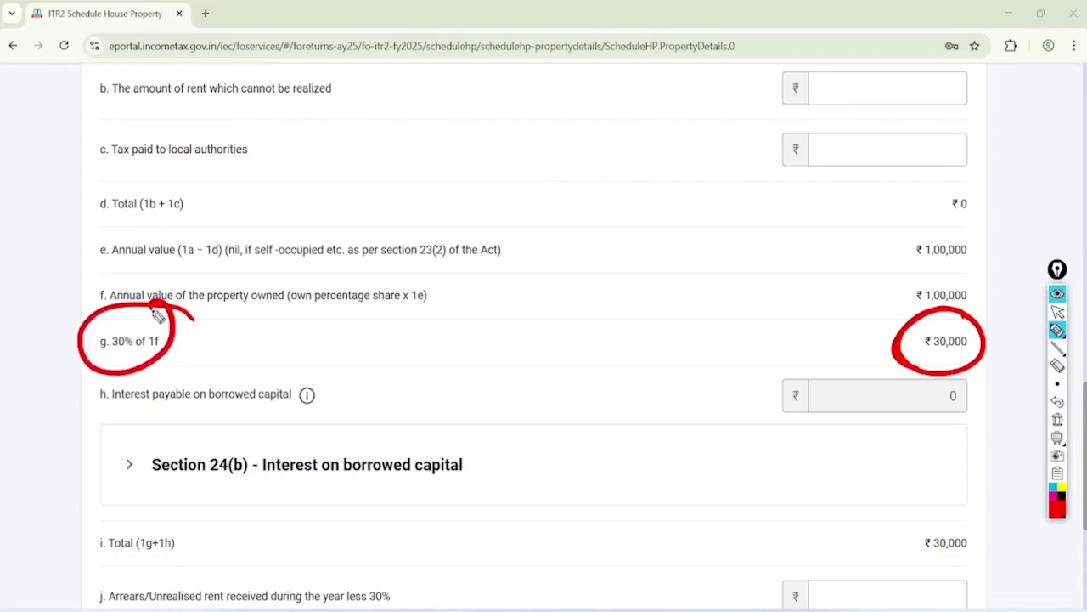
click(1057, 312)
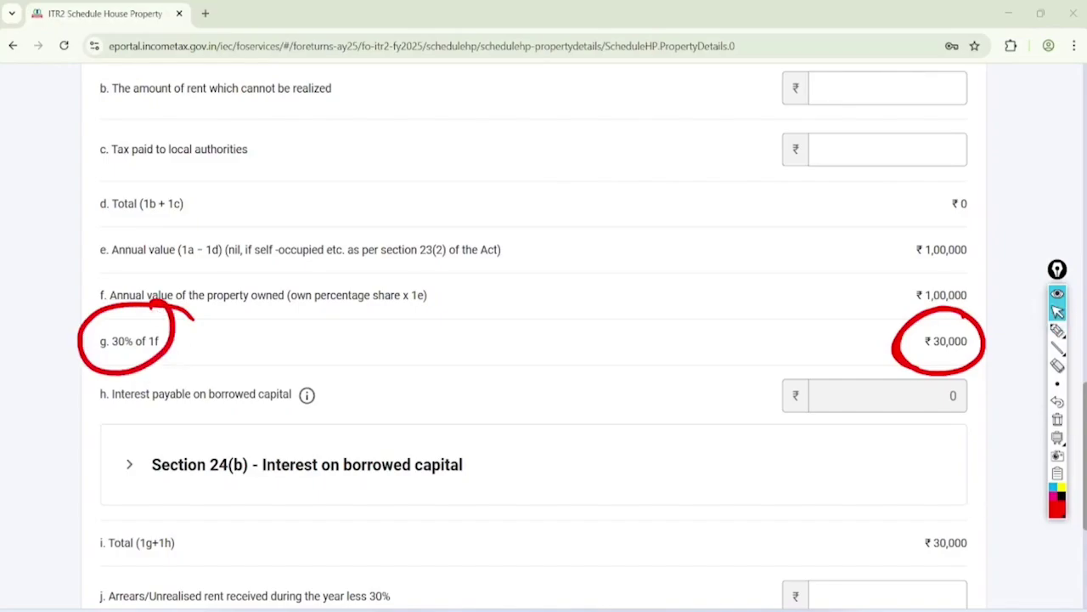
Clear the red marks, save the house property details and confirm Schedule House Property
scroll(543, 339, down, 4)
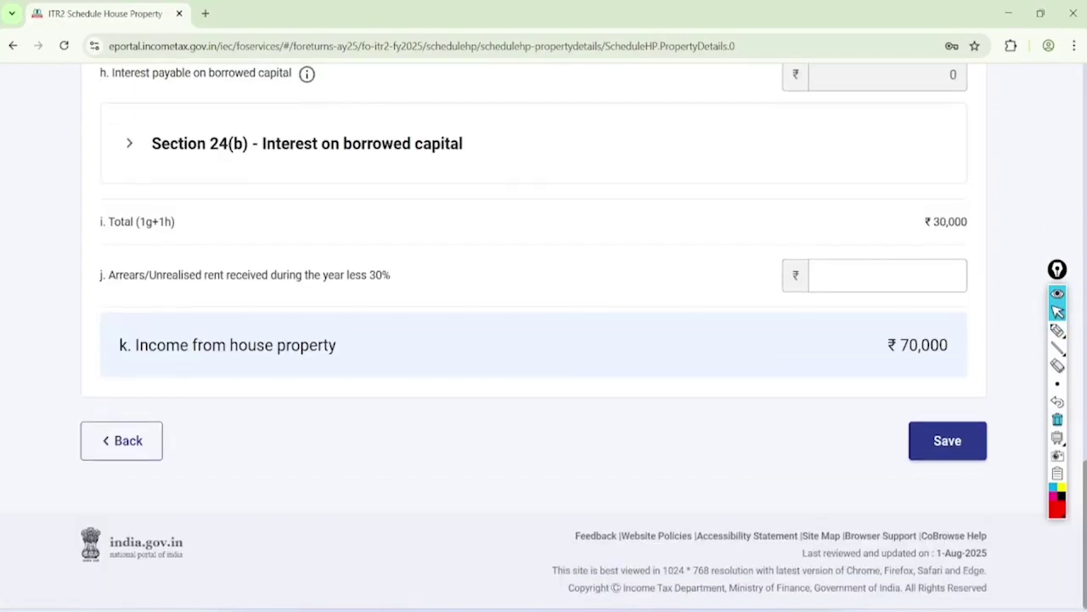
scroll(543, 340, left, 1)
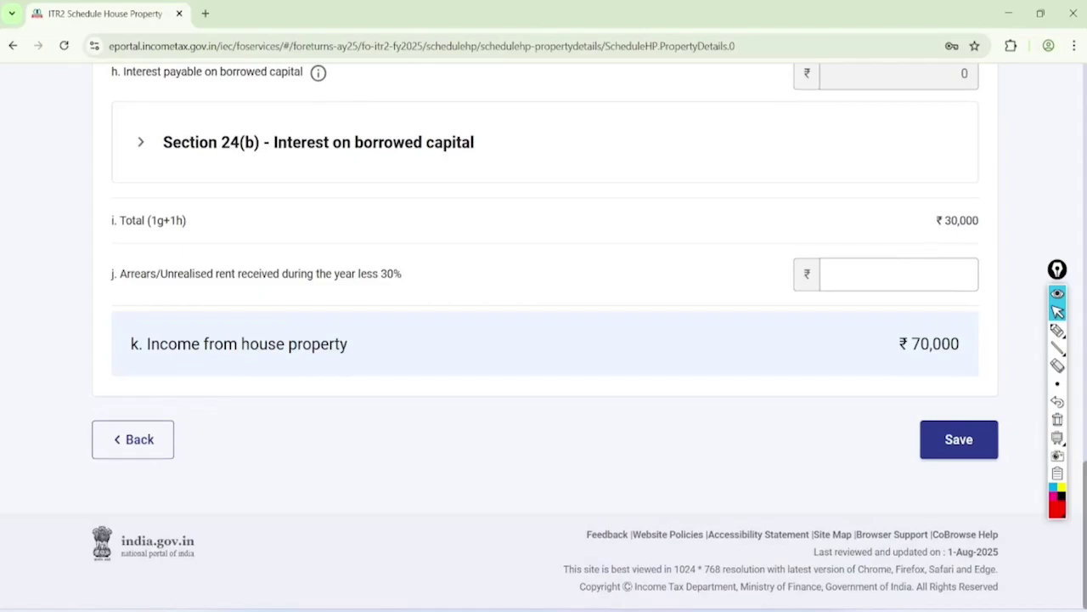
click(959, 439)
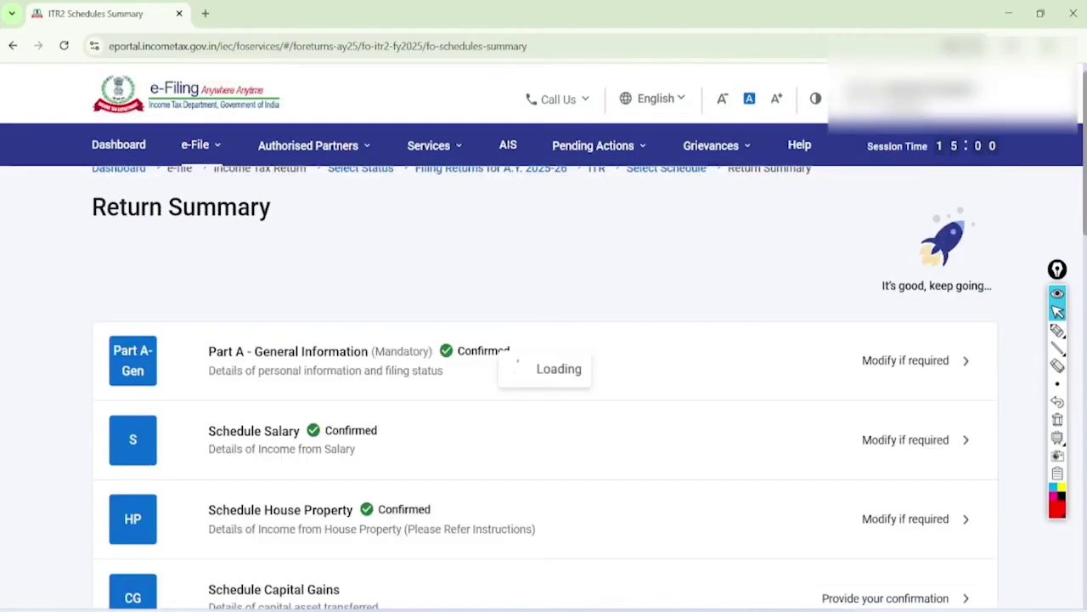
Circle Schedule Capital Gains in the schedules summary in red ink and clear the mark
scroll(543, 340, down, 3)
scroll(544, 340, right, 1)
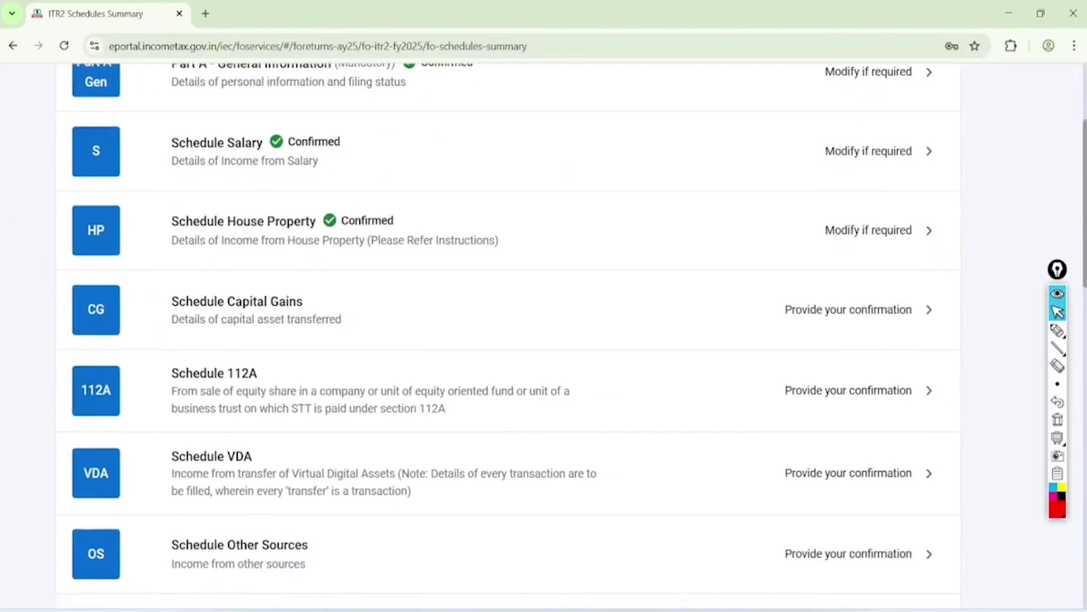
scroll(543, 340, down, 1)
click(1058, 331)
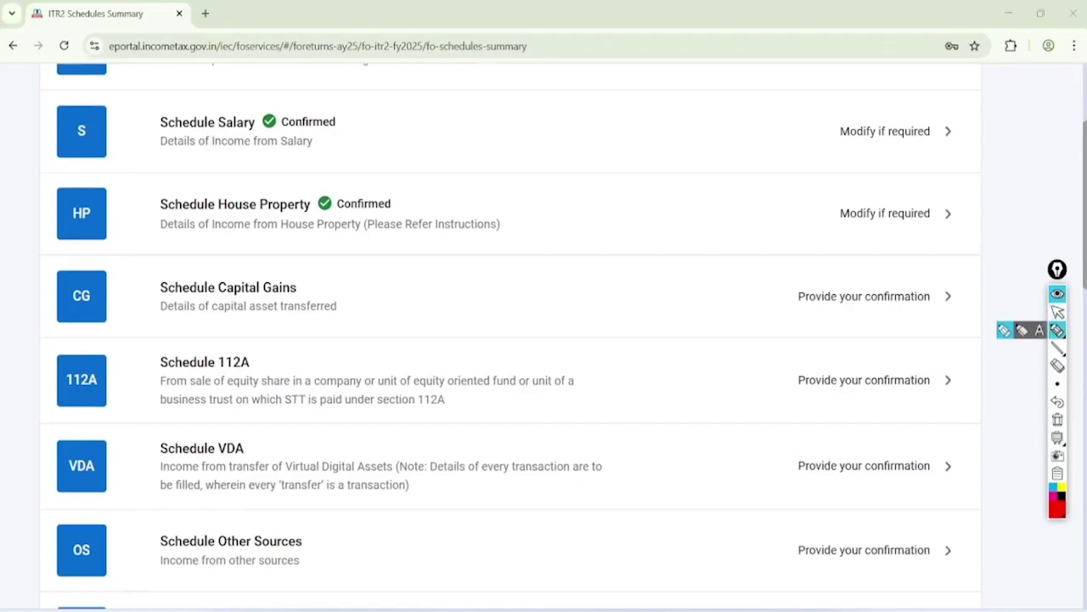
mouse_move(336, 250)
mouse_down()
mouse_move(260, 245)
mouse_move(194, 325)
mouse_move(274, 245)
mouse_up()
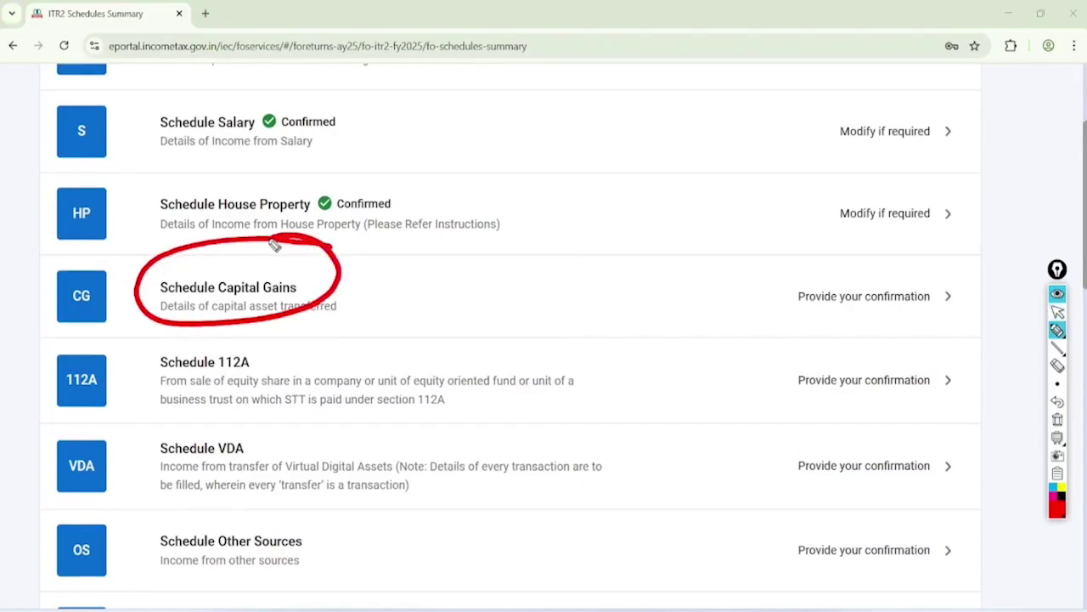
click(1058, 312)
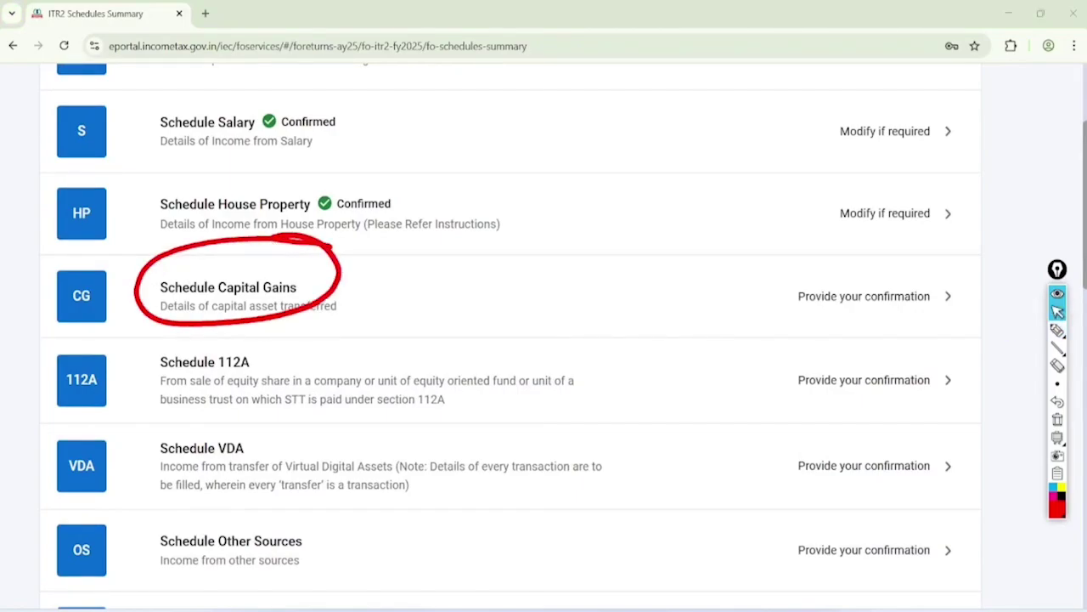
click(1058, 419)
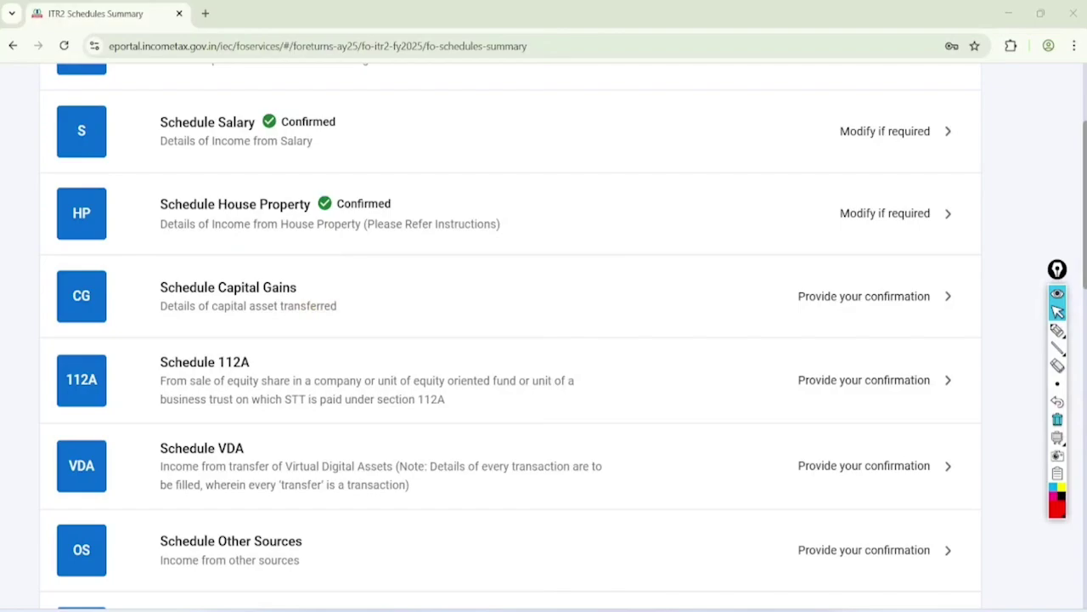
Open Schedule Capital Gains and, in red ink, circle "interest u/s234C" in the notice, add a tick above it and underline "Table F"
click(192, 286)
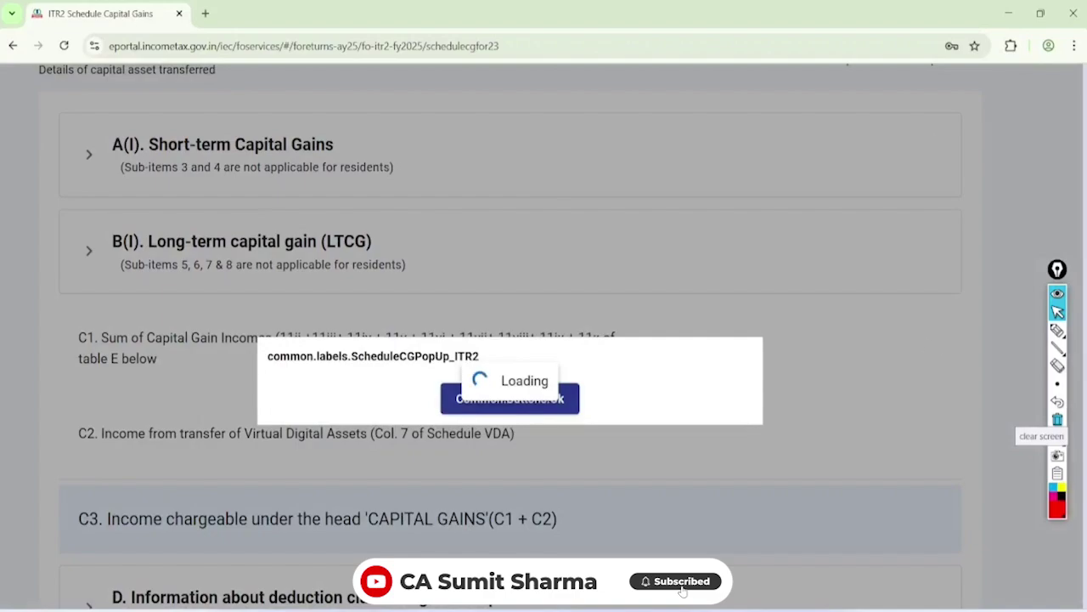
click(1058, 329)
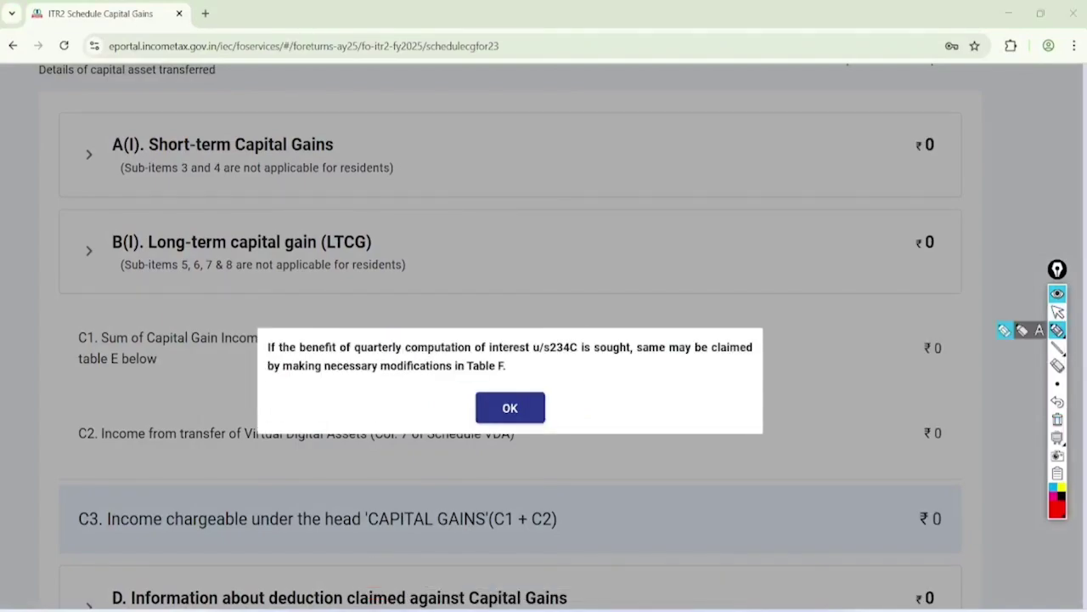
mouse_move(562, 350)
mouse_down()
mouse_move(497, 369)
mouse_move(595, 365)
mouse_move(574, 321)
mouse_up()
drag(540, 279, 663, 214)
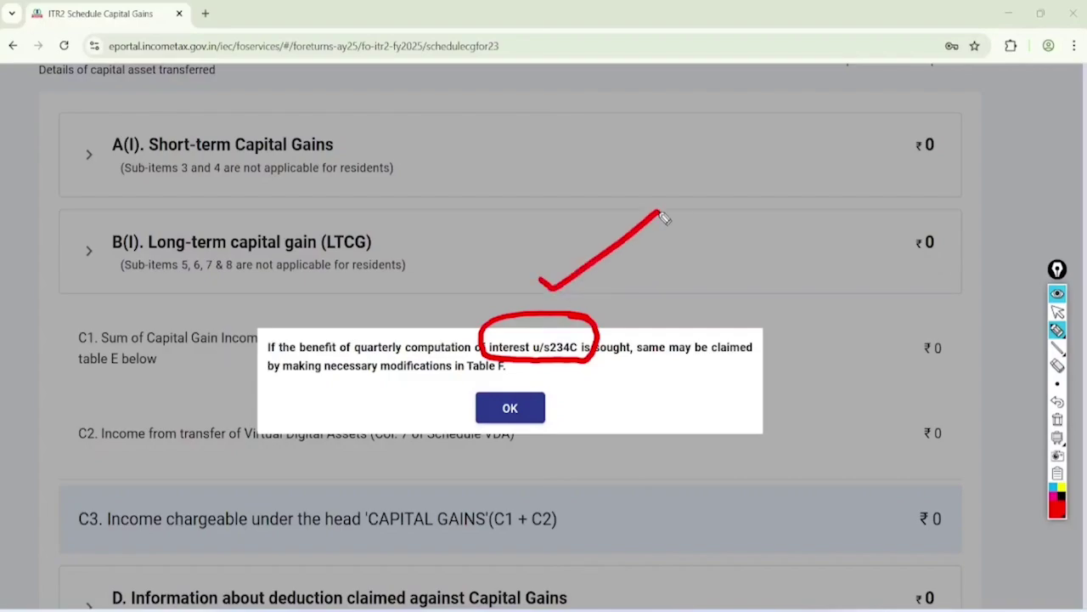
drag(469, 386, 529, 383)
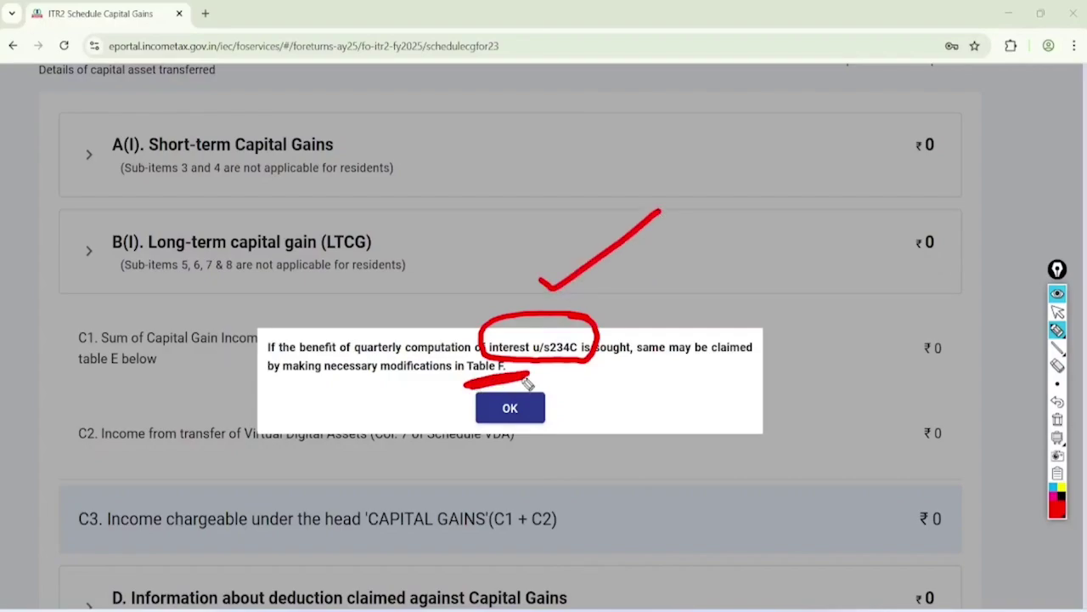
click(1056, 311)
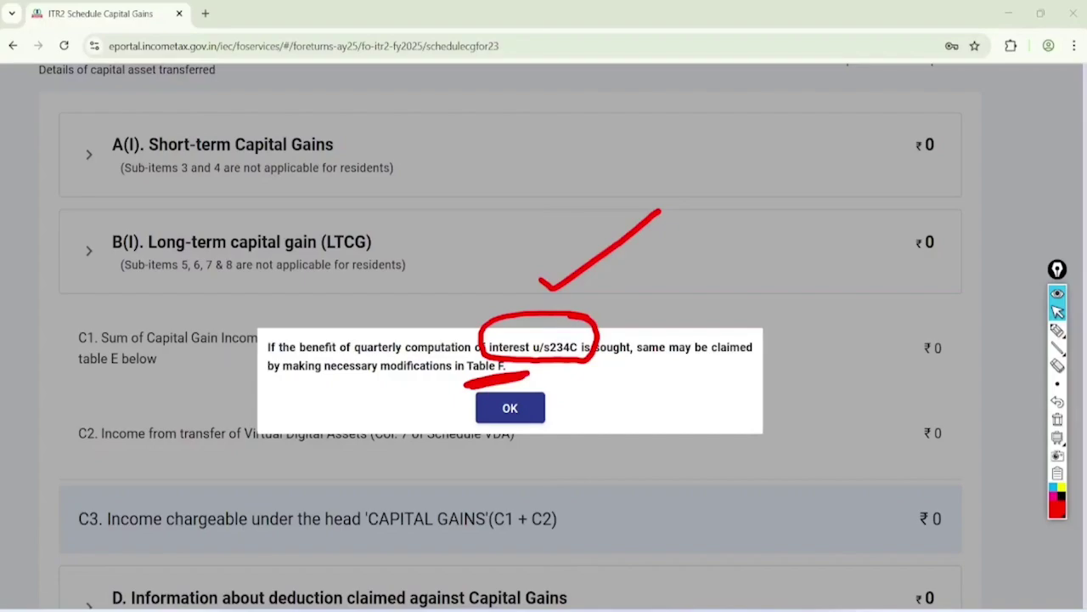
Clear the red marks and dismiss the notice about quarterly computation of interest u/s234C
click(1057, 419)
click(522, 408)
scroll(521, 407, down, 1)
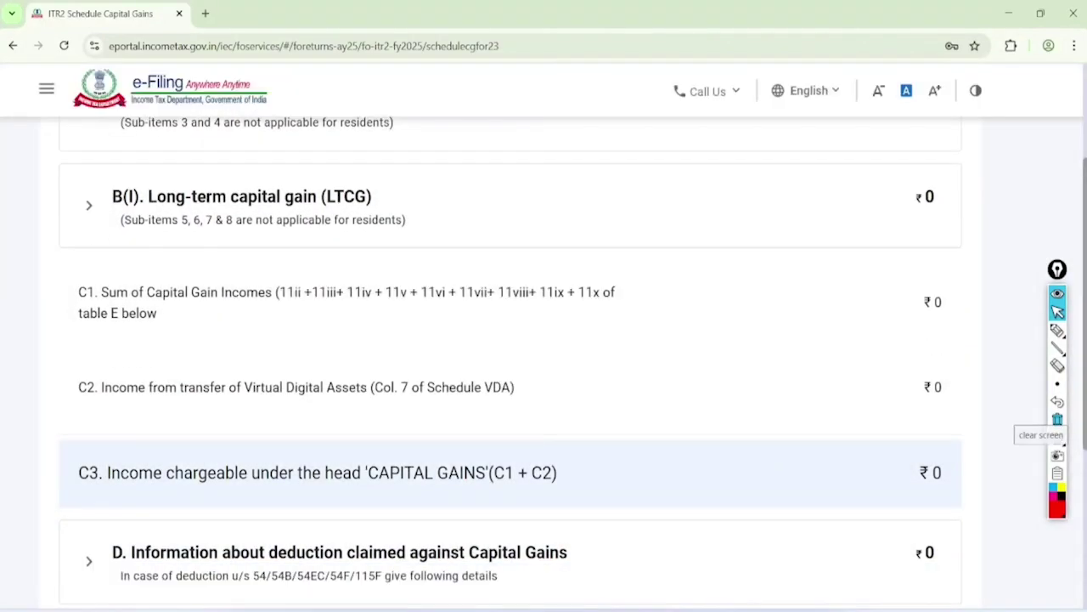
Draw a red bracket-like curve across the C1 and C2 capital gain income labels and clear it
click(1058, 330)
drag(85, 272, 78, 400)
click(1058, 313)
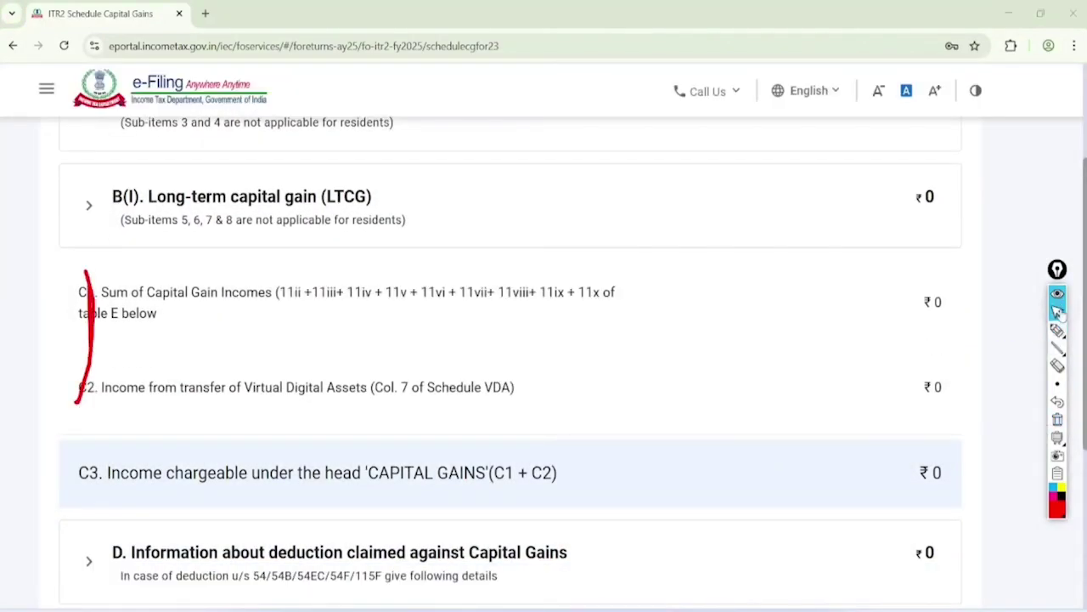
click(1057, 419)
Circle "Short-term" in heading A(I) and "Long-term" in heading B(I) of Schedule Capital Gains in red ink
scroll(1058, 419, up, 2)
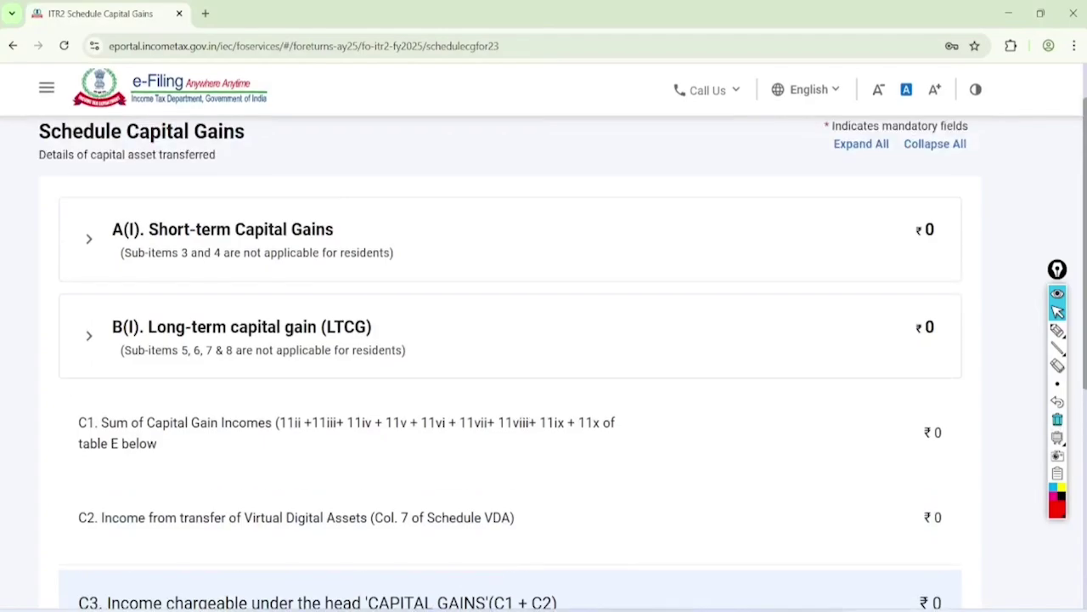
click(1058, 331)
drag(169, 178, 148, 204)
drag(189, 297, 134, 308)
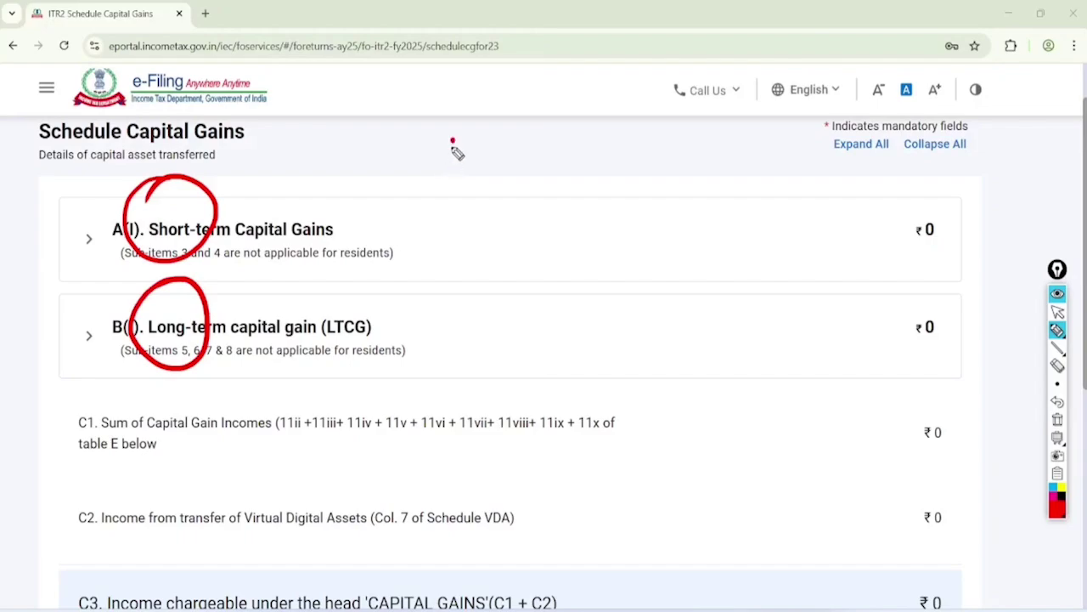
Handwrite "<12M" above the short-term section and ">12M" beside the long-term heading in red ink, double-underlining both
mouse_move(450, 141)
mouse_down()
mouse_move(463, 151)
mouse_move(498, 139)
mouse_move(534, 109)
mouse_move(510, 158)
mouse_move(573, 127)
mouse_up()
drag(483, 293, 499, 320)
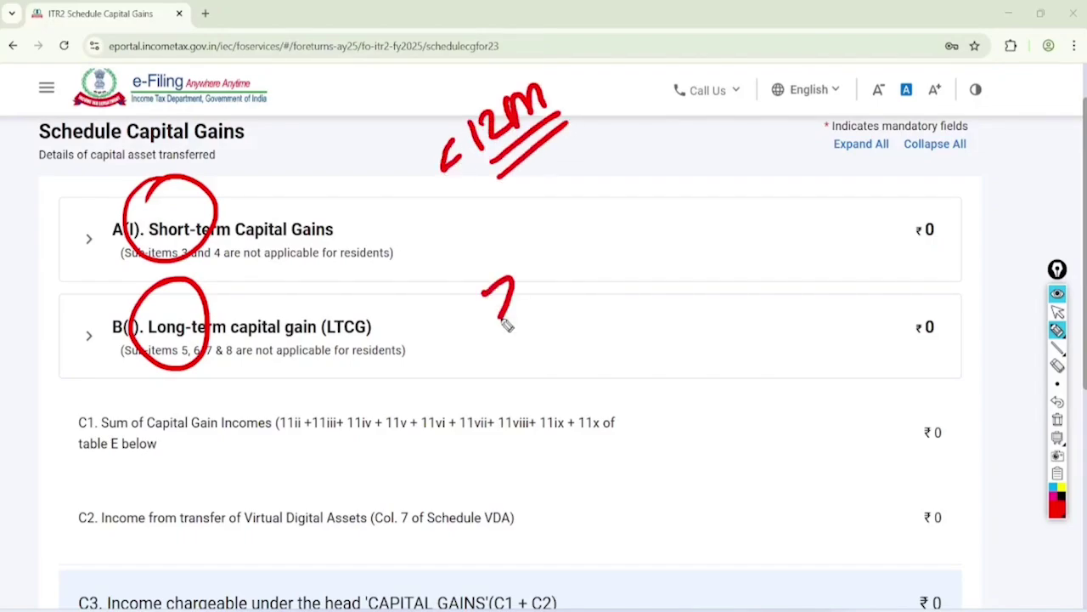
mouse_move(530, 270)
mouse_down()
mouse_move(532, 295)
mouse_move(567, 285)
mouse_move(595, 249)
mouse_move(616, 258)
mouse_up()
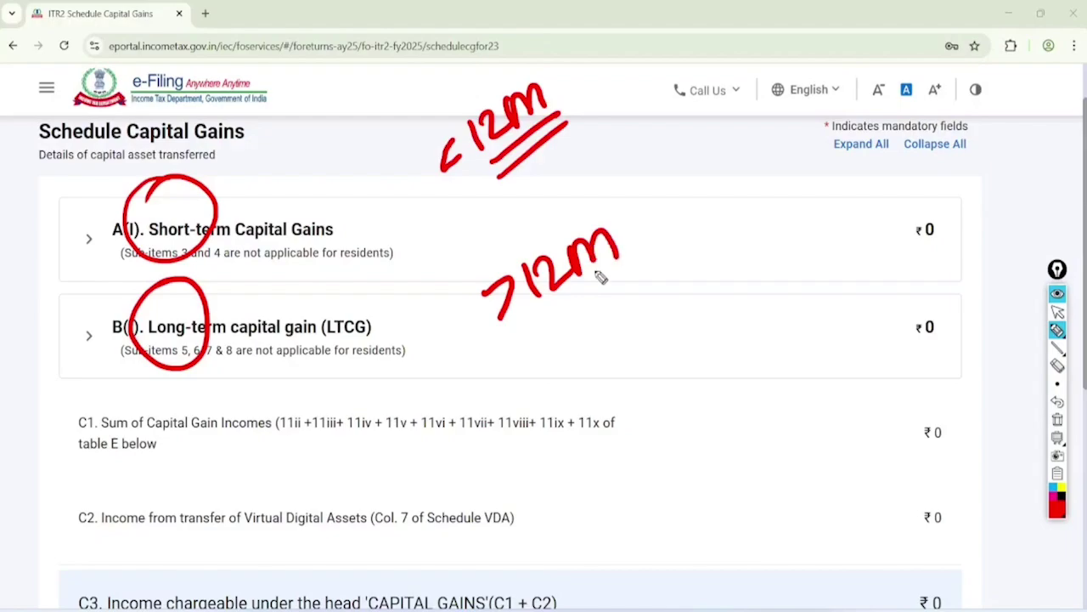
mouse_move(552, 321)
mouse_down()
mouse_move(620, 270)
mouse_move(621, 291)
mouse_up()
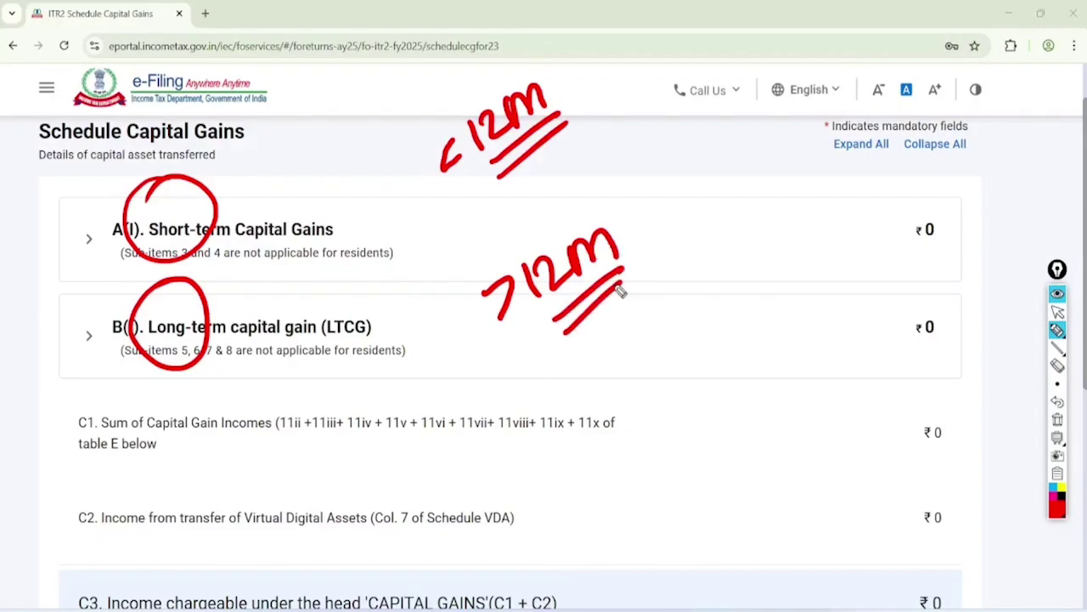
Handwrite "<24" beside the "<12M" note and a double-underlined ">24" beside the ">12M" note in red ink
drag(705, 94, 714, 124)
mouse_move(710, 82)
mouse_down()
mouse_move(724, 109)
mouse_move(745, 100)
mouse_up()
mouse_move(741, 70)
mouse_down()
mouse_move(745, 85)
mouse_move(763, 83)
mouse_up()
drag(754, 59, 759, 101)
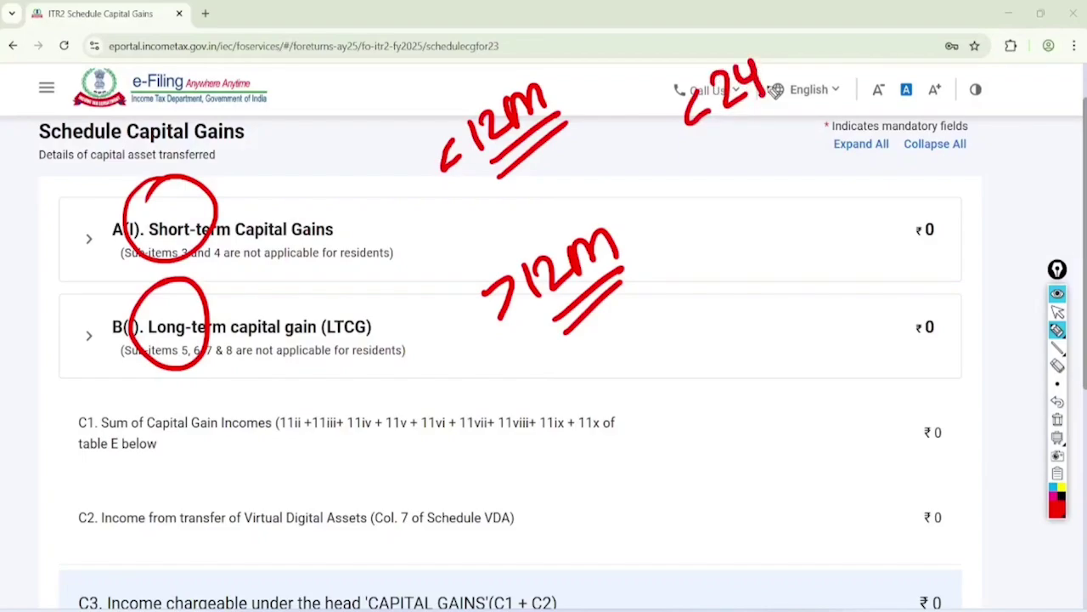
drag(706, 242, 725, 259)
drag(747, 204, 798, 216)
drag(792, 175, 804, 223)
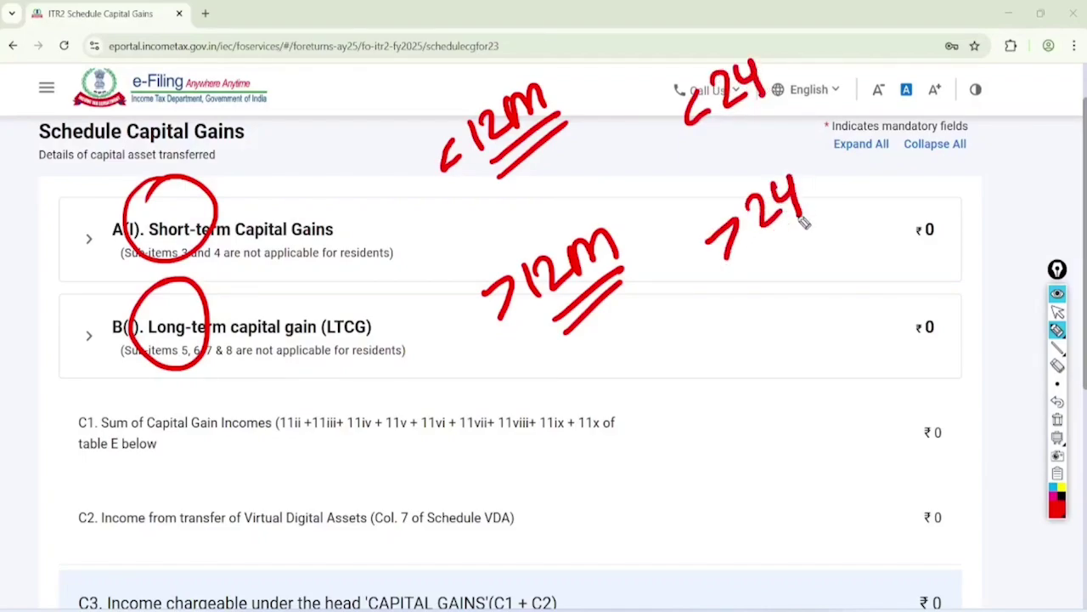
drag(764, 253, 807, 220)
drag(769, 273, 812, 238)
click(1058, 312)
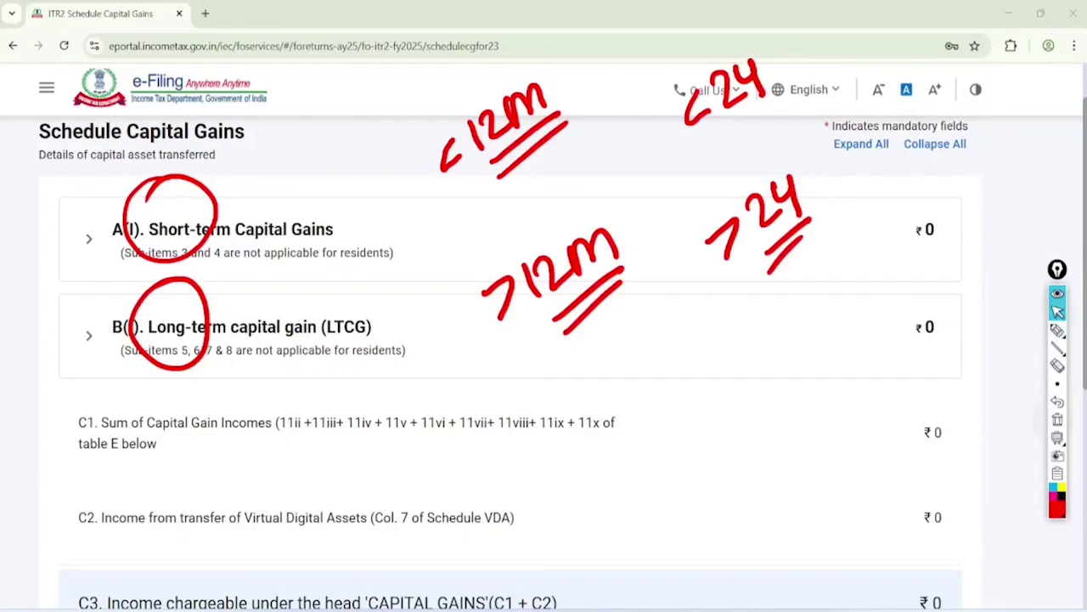
Clear the existing screen annotations and expand the A(I). Short-term Capital Gains section
click(1057, 419)
click(88, 239)
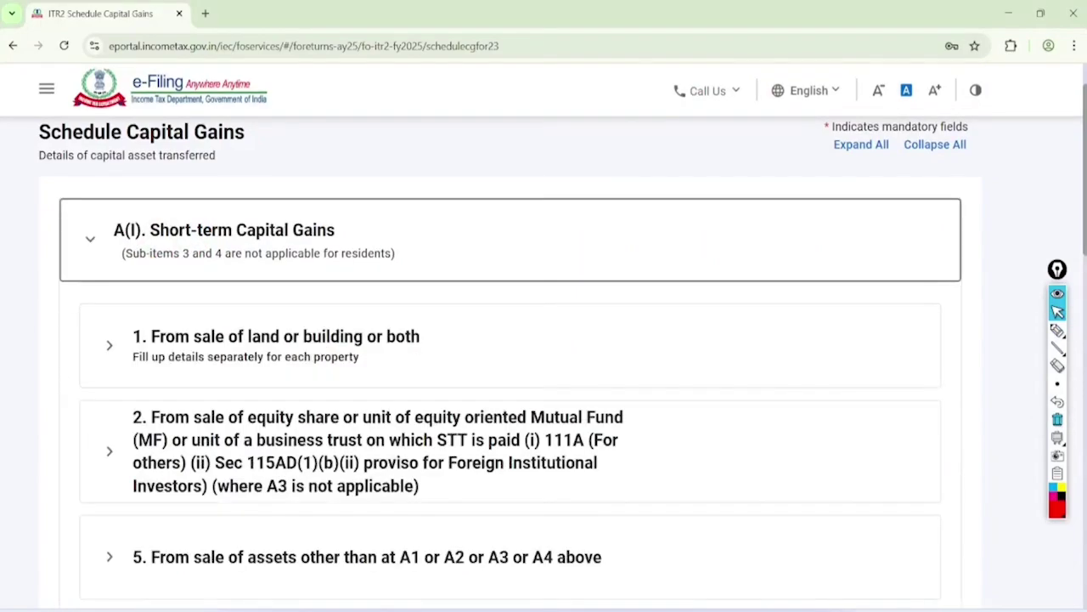
scroll(510, 340, down, 2)
Circle item 1 on land or building, underline item 2 on equity shares and circle 111A, then clear the red markings
click(1057, 330)
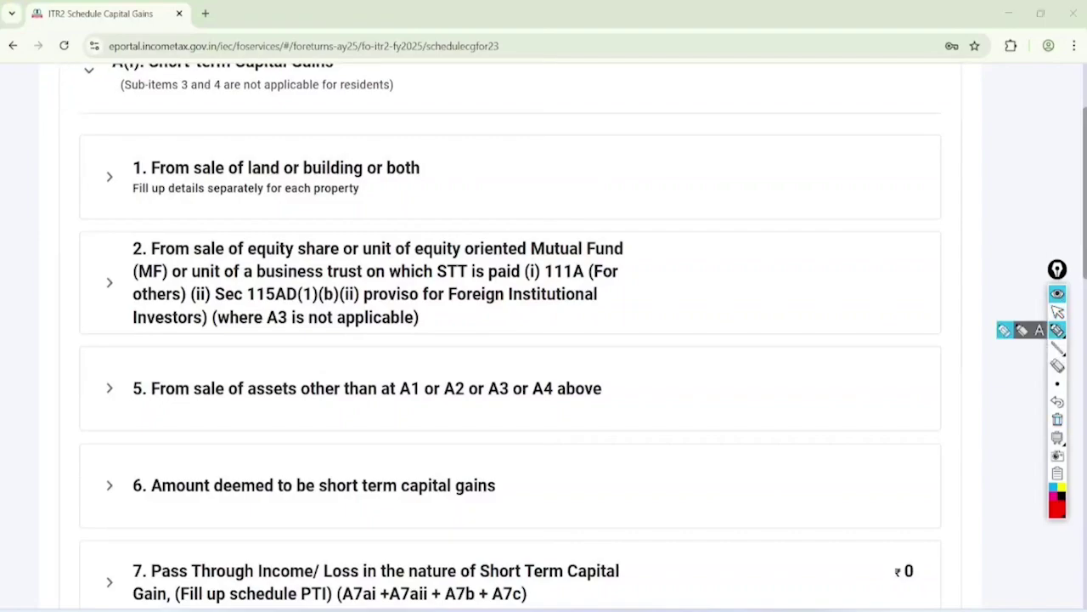
mouse_move(429, 119)
mouse_down()
mouse_move(102, 180)
mouse_move(364, 114)
mouse_up()
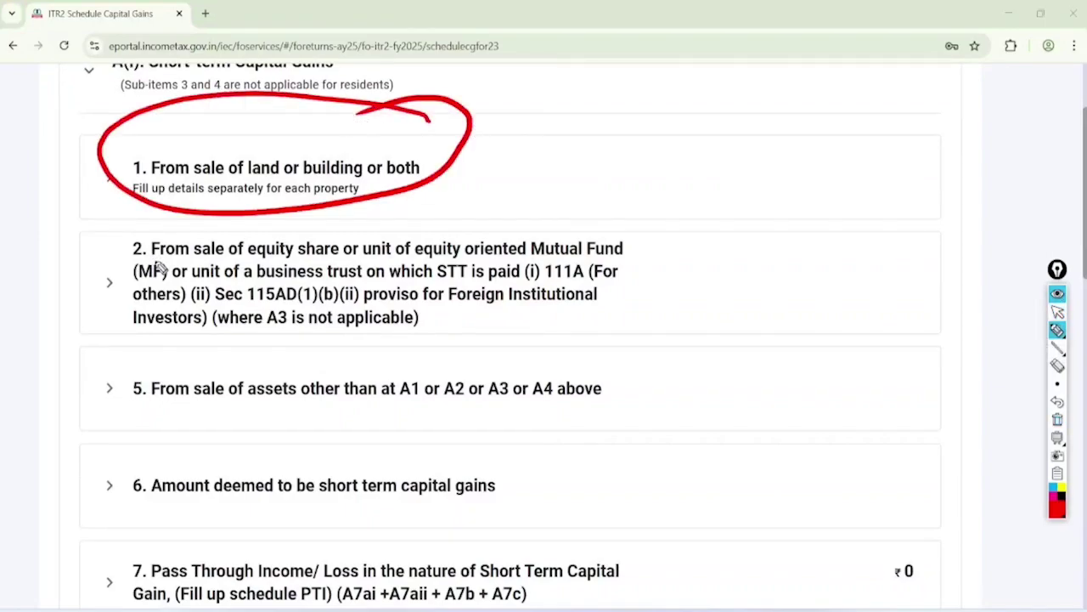
drag(150, 255, 524, 256)
mouse_move(586, 242)
mouse_down()
mouse_move(540, 293)
mouse_move(551, 262)
mouse_up()
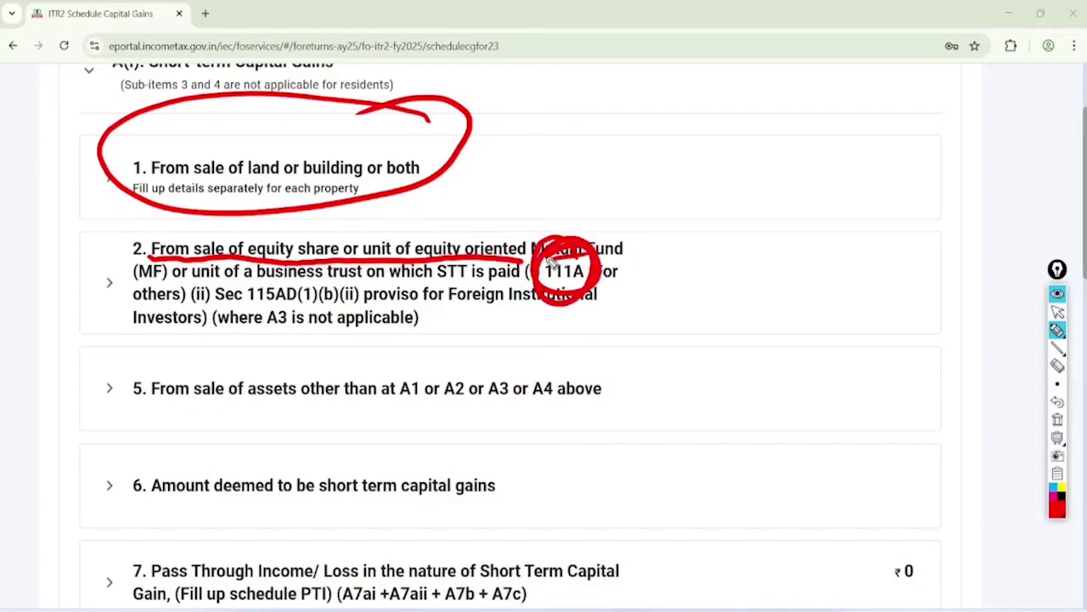
click(1058, 311)
click(1058, 419)
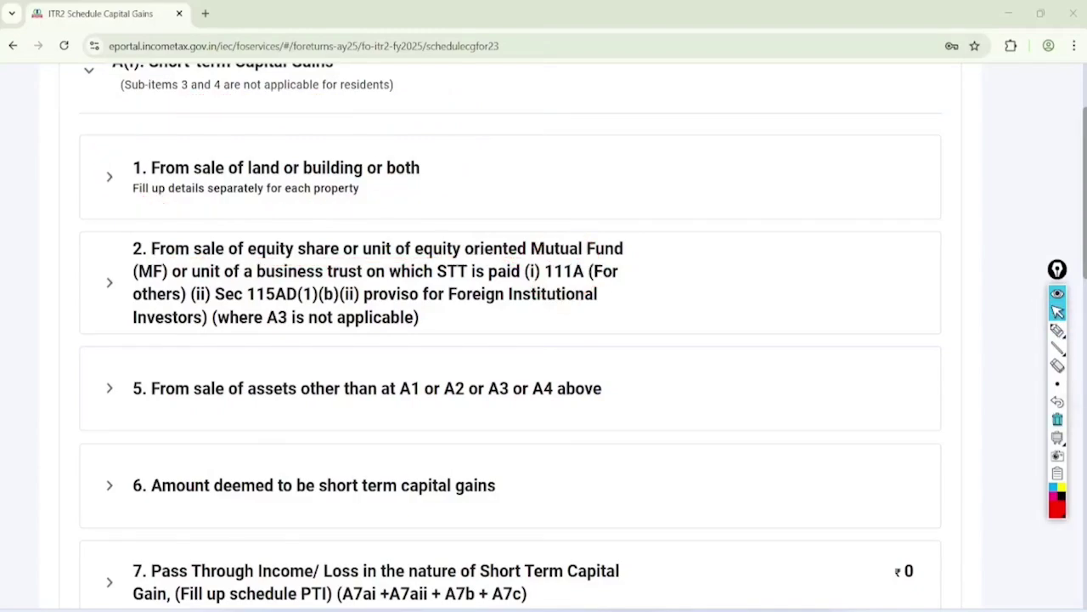
Handwrite "Debt" beside item 5, circle its number and the A1 to A4 reference, then clear the annotations
click(1057, 329)
drag(779, 472, 766, 473)
mouse_move(666, 391)
mouse_down()
mouse_move(674, 413)
mouse_move(683, 404)
mouse_up()
drag(695, 388, 708, 389)
drag(712, 349, 738, 373)
drag(732, 349, 751, 340)
drag(711, 413, 752, 372)
drag(715, 419, 759, 367)
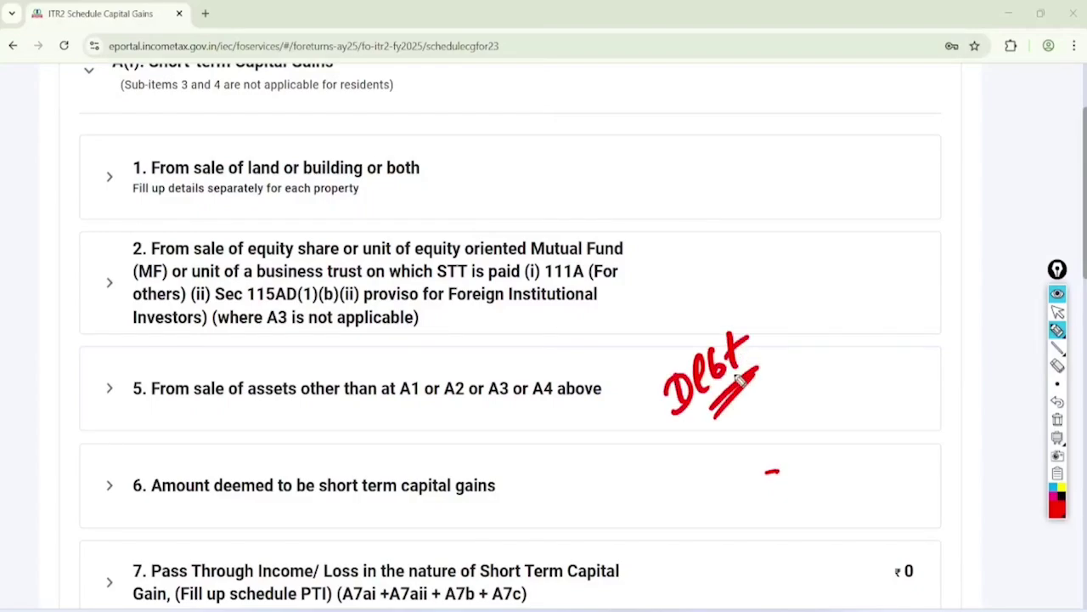
mouse_move(174, 349)
mouse_down()
mouse_move(175, 408)
mouse_move(166, 341)
mouse_up()
mouse_move(208, 415)
mouse_down()
mouse_move(526, 427)
mouse_move(403, 374)
mouse_move(396, 437)
mouse_up()
click(1057, 312)
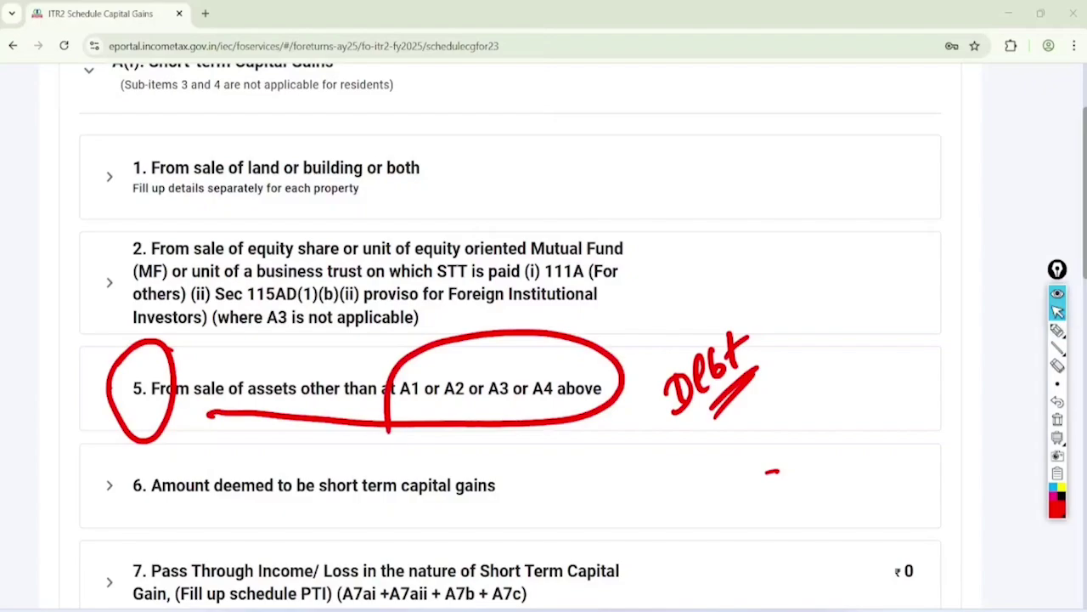
click(1058, 420)
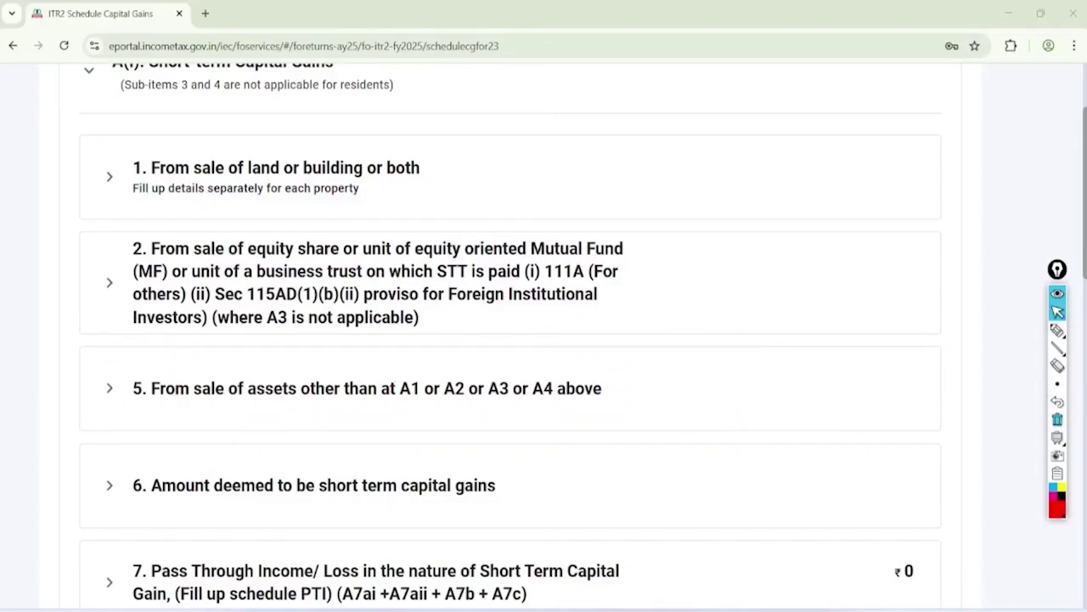
Expand item 2 for sale of equity shares or equity oriented mutual funds and add another entry
click(109, 282)
scroll(510, 336, down, 2)
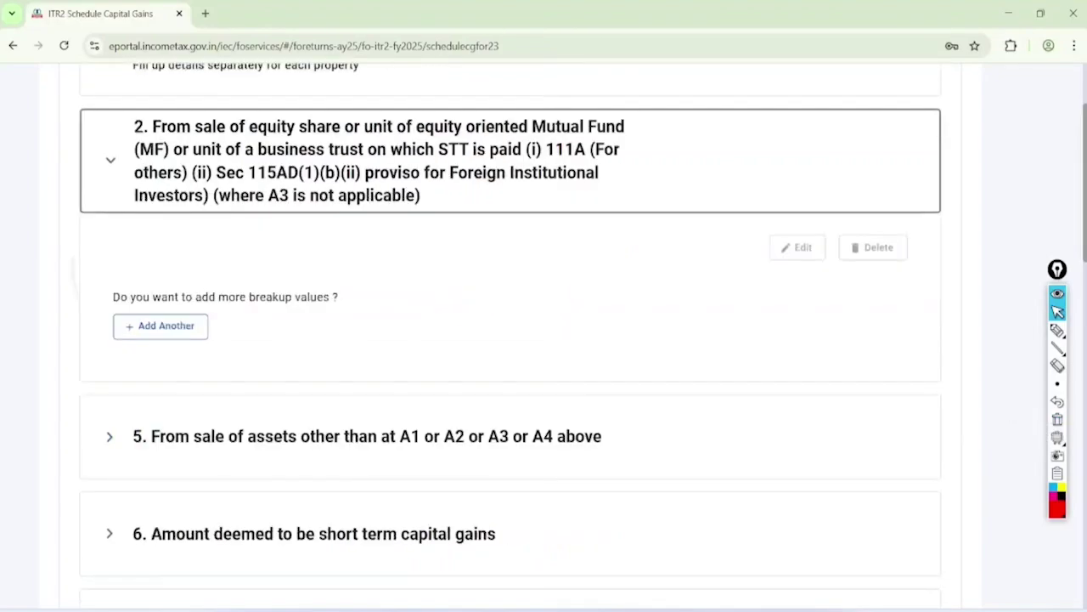
click(160, 310)
Set the entry's section to 111A [for others]
scroll(510, 337, down, 3)
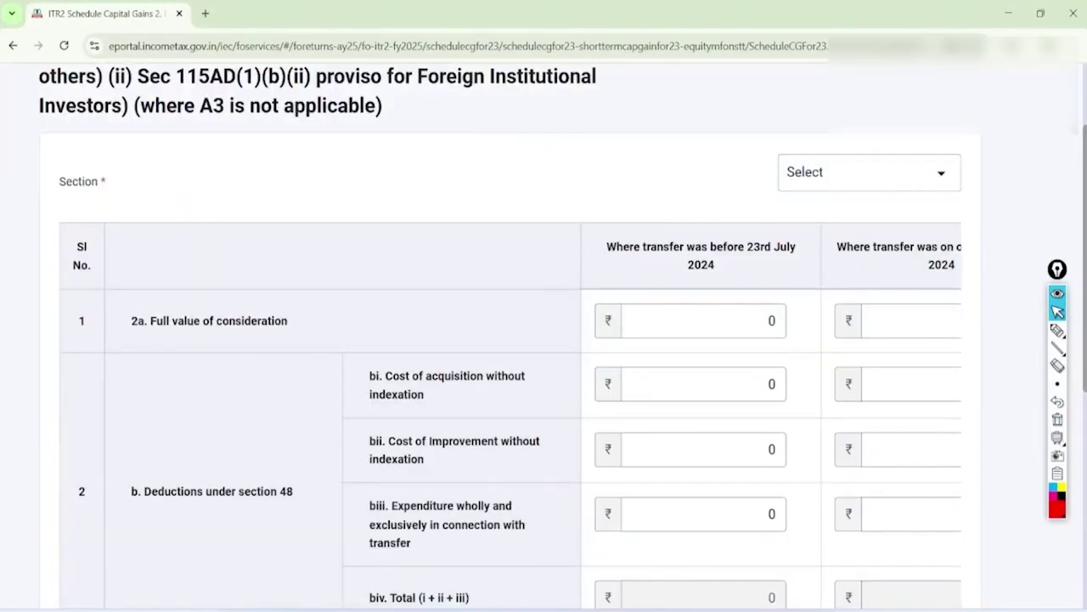
click(869, 172)
click(956, 340)
scroll(629, 459, right, 1)
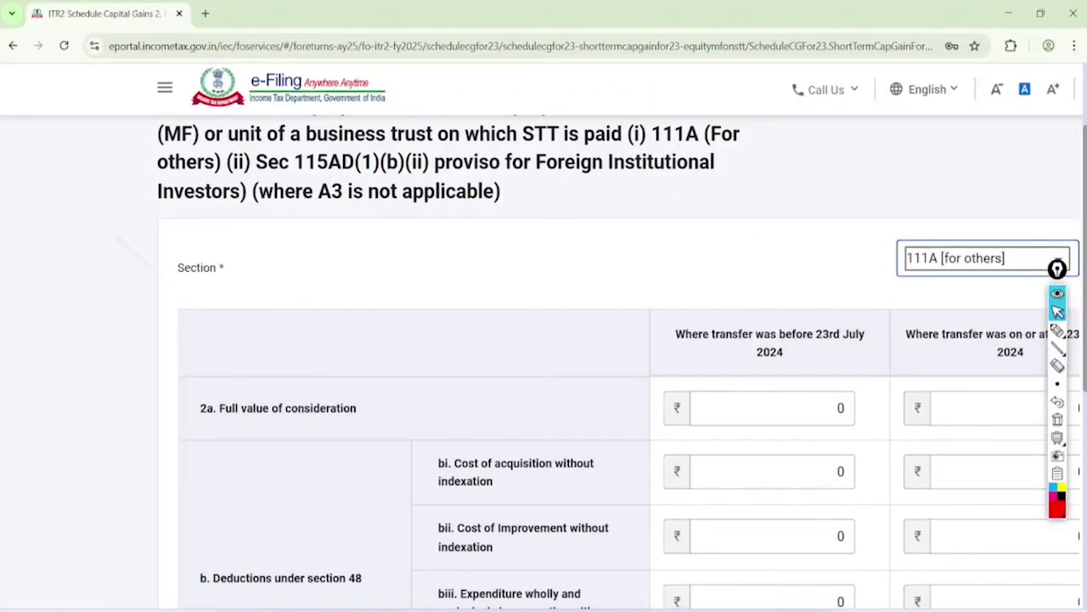
Circle 2a. Full value of consideration and handwrite "Sale" and "1/2/3" beside it in red
scroll(595, 340, down, 2)
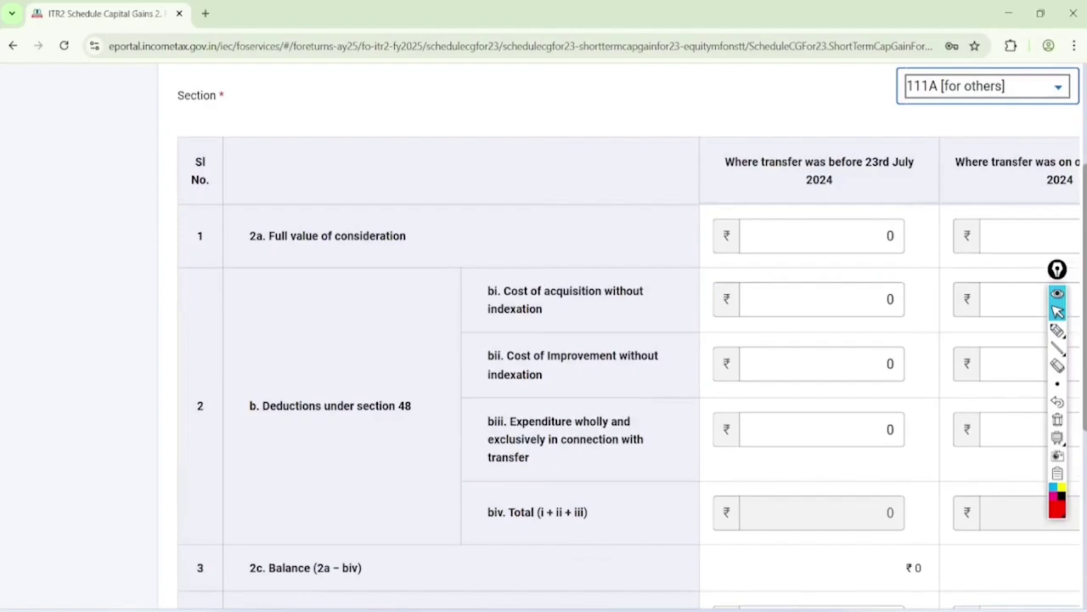
click(1057, 330)
mouse_move(439, 182)
mouse_down()
mouse_move(408, 160)
mouse_move(454, 219)
mouse_move(360, 144)
mouse_up()
drag(655, 301, 664, 298)
mouse_move(489, 214)
mouse_down()
mouse_move(503, 207)
mouse_move(572, 230)
mouse_up()
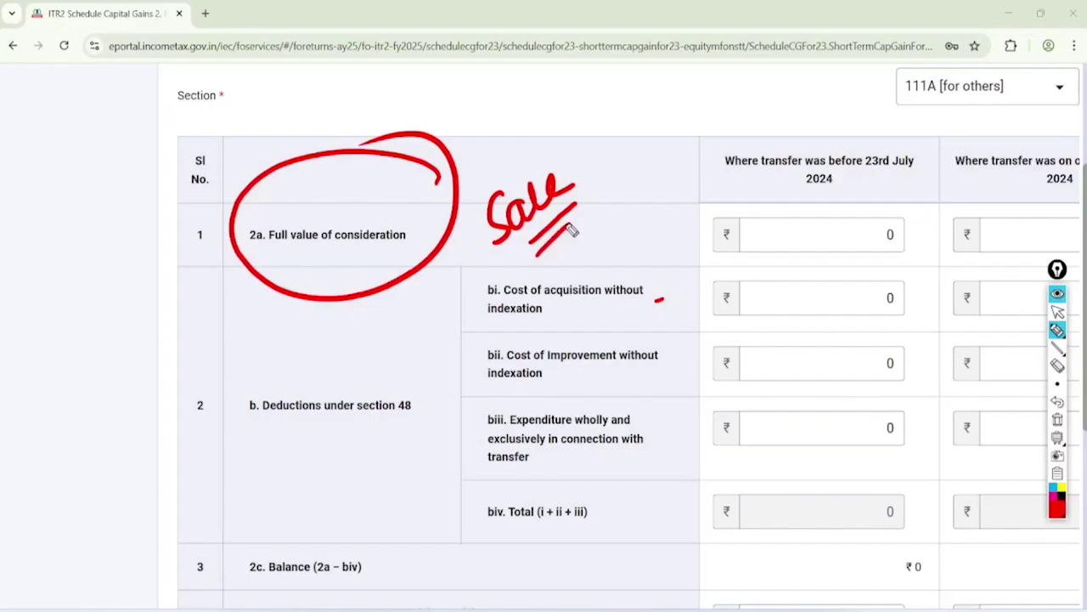
click(684, 170)
mouse_move(508, 98)
mouse_down()
mouse_move(516, 129)
mouse_move(575, 73)
mouse_up()
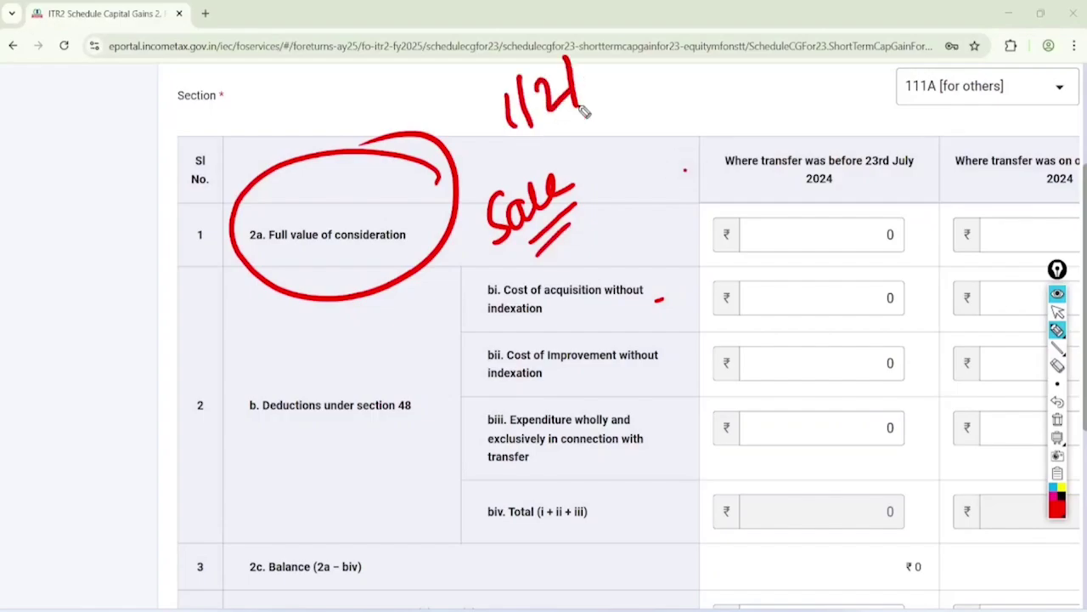
mouse_move(586, 111)
mouse_down()
mouse_move(603, 74)
mouse_move(620, 102)
mouse_move(544, 142)
mouse_up()
drag(611, 114, 564, 152)
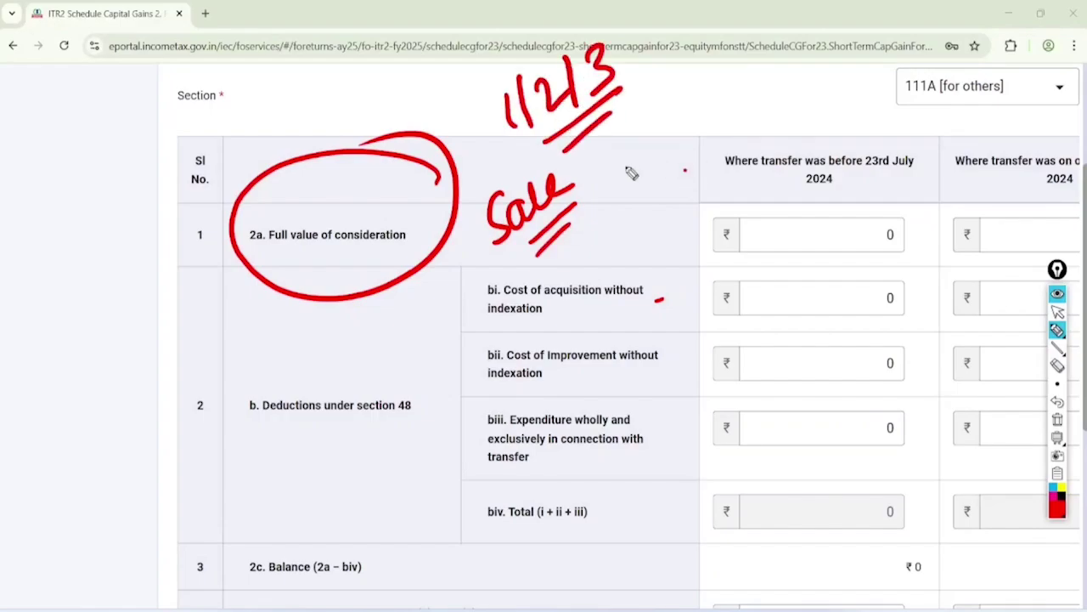
Circle both transfer-period columns in the consideration row, then circle Cost of acquisition without indexation and label it as purchase
mouse_move(859, 183)
mouse_down()
mouse_move(888, 259)
mouse_move(890, 225)
mouse_up()
mouse_move(1035, 166)
mouse_down()
mouse_move(1058, 221)
mouse_move(1032, 156)
mouse_up()
mouse_move(646, 276)
mouse_down()
mouse_move(449, 318)
mouse_move(578, 270)
mouse_up()
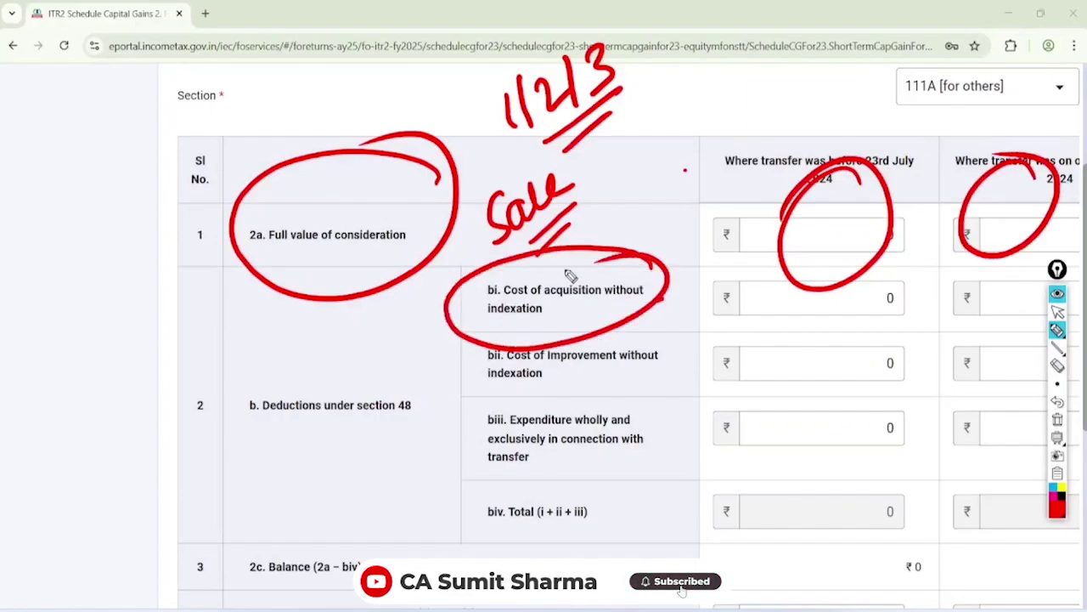
mouse_move(657, 342)
mouse_down()
mouse_move(673, 306)
mouse_move(744, 281)
mouse_move(775, 251)
mouse_move(764, 284)
mouse_move(792, 270)
mouse_up()
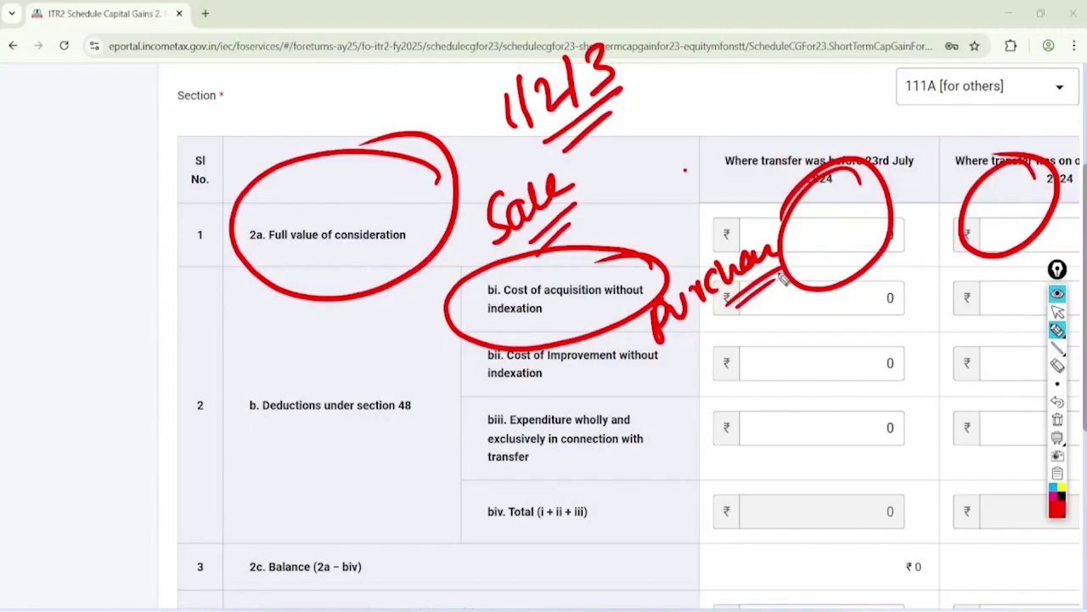
Circle the biii. Expenditure row, handwrite "EXP" and "STT" beside it, and clear all annotations
mouse_move(623, 388)
mouse_down()
mouse_move(444, 444)
mouse_move(533, 401)
mouse_up()
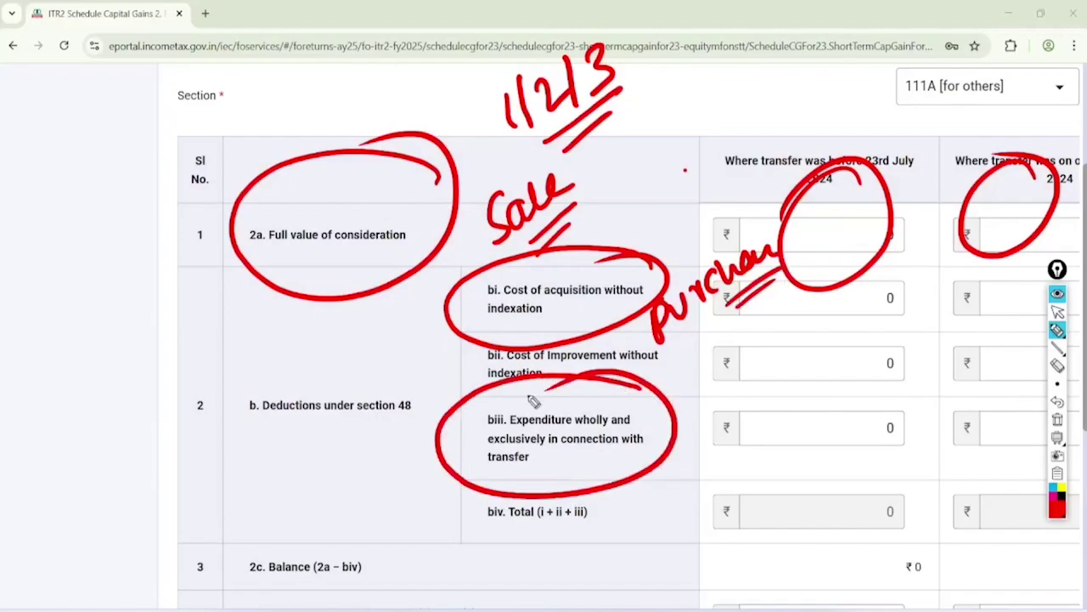
mouse_move(698, 401)
mouse_down()
mouse_move(687, 432)
mouse_move(705, 450)
mouse_move(745, 425)
mouse_move(748, 406)
mouse_move(695, 463)
mouse_up()
drag(756, 435, 705, 470)
mouse_move(805, 399)
mouse_down()
mouse_move(786, 450)
mouse_move(840, 417)
mouse_move(856, 433)
mouse_up()
click(1058, 312)
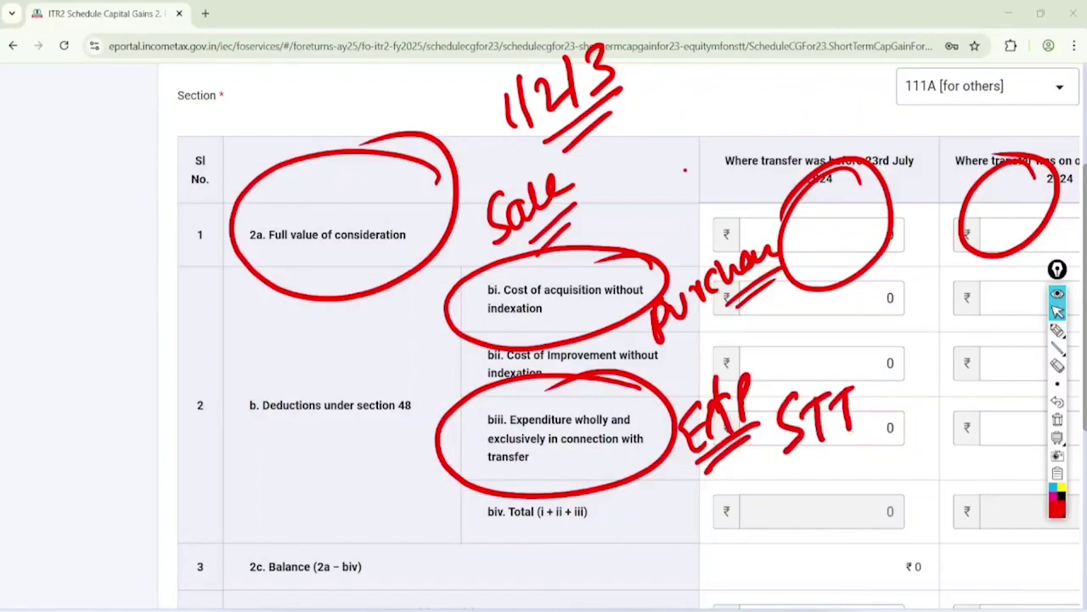
click(1057, 419)
Circle the before and on-or-after 23rd July 2024 column headers and draw a branch line out from them
scroll(629, 373, right, 1)
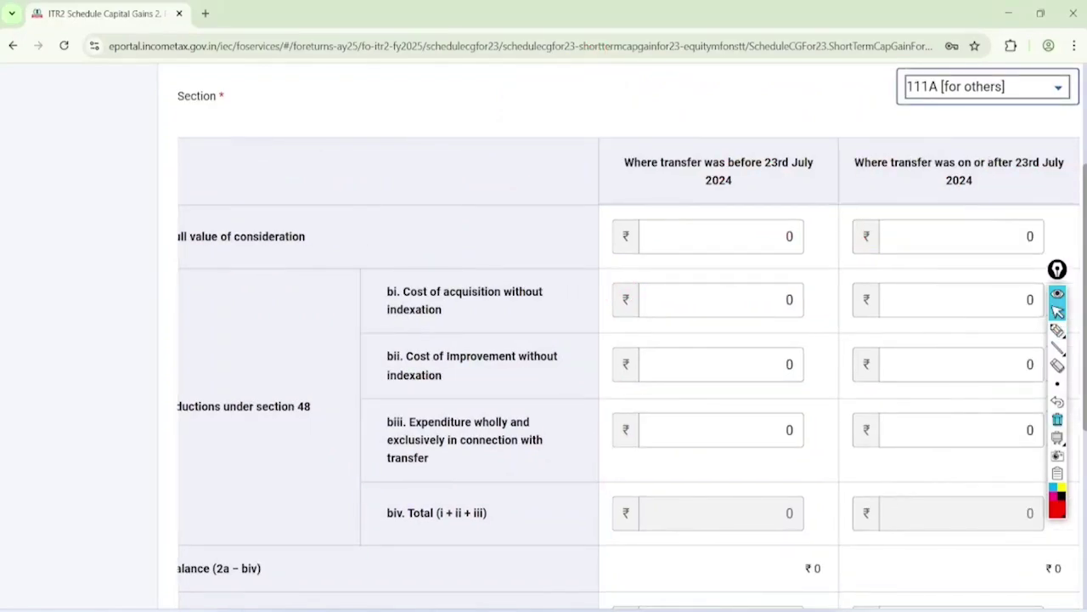
scroll(629, 374, right, 2)
scroll(628, 374, up, 2)
scroll(628, 373, left, 1)
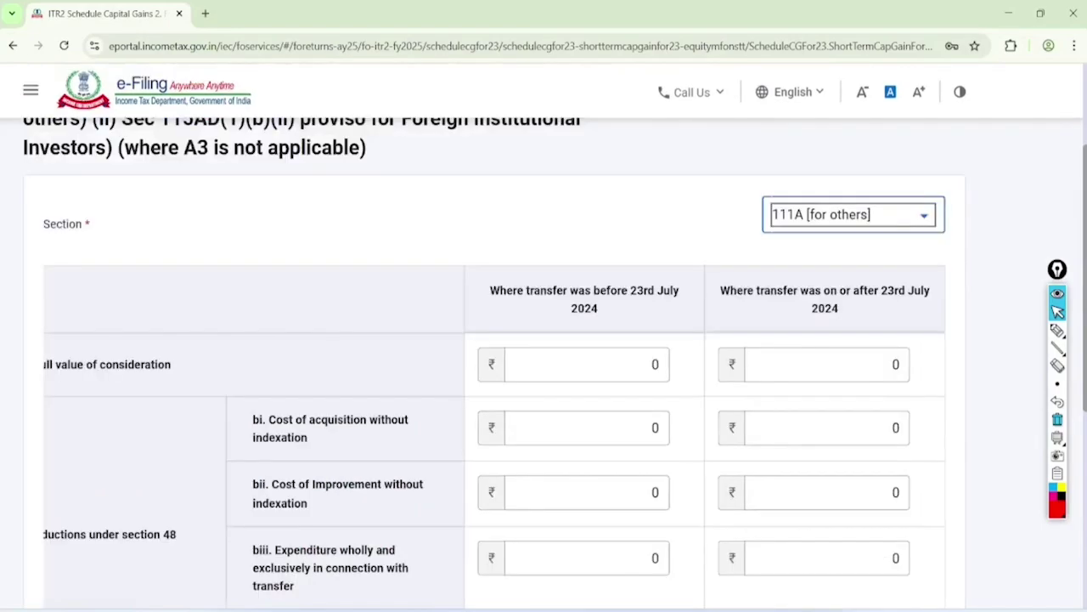
click(1058, 330)
mouse_move(692, 242)
mouse_down()
mouse_move(646, 355)
mouse_move(692, 238)
mouse_up()
mouse_move(934, 242)
mouse_down()
mouse_move(893, 347)
mouse_move(875, 244)
mouse_up()
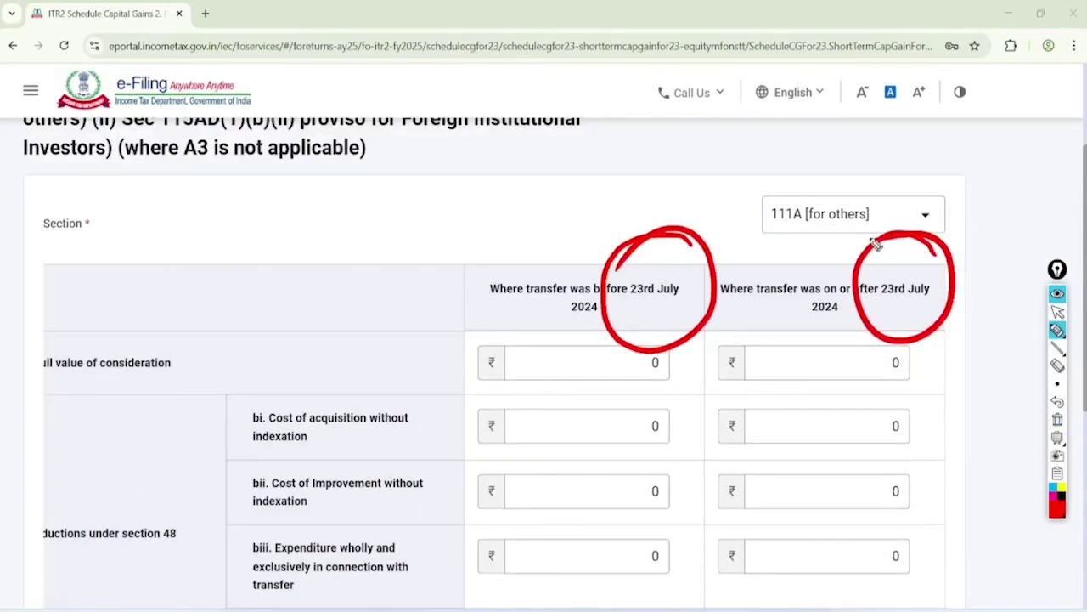
mouse_move(669, 344)
mouse_down()
mouse_move(668, 381)
mouse_move(407, 454)
mouse_up()
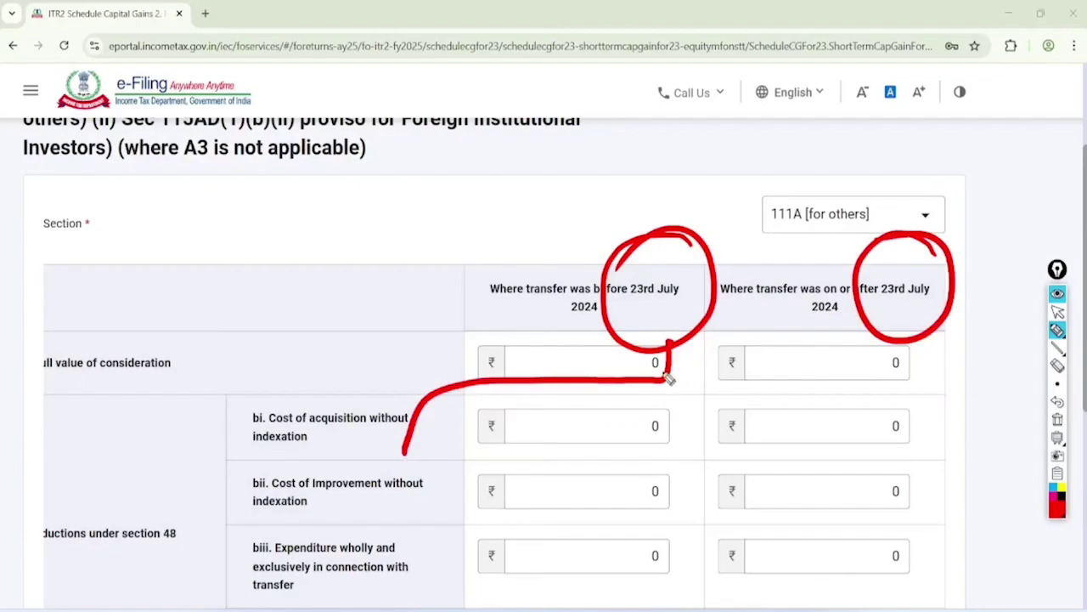
drag(667, 376, 960, 406)
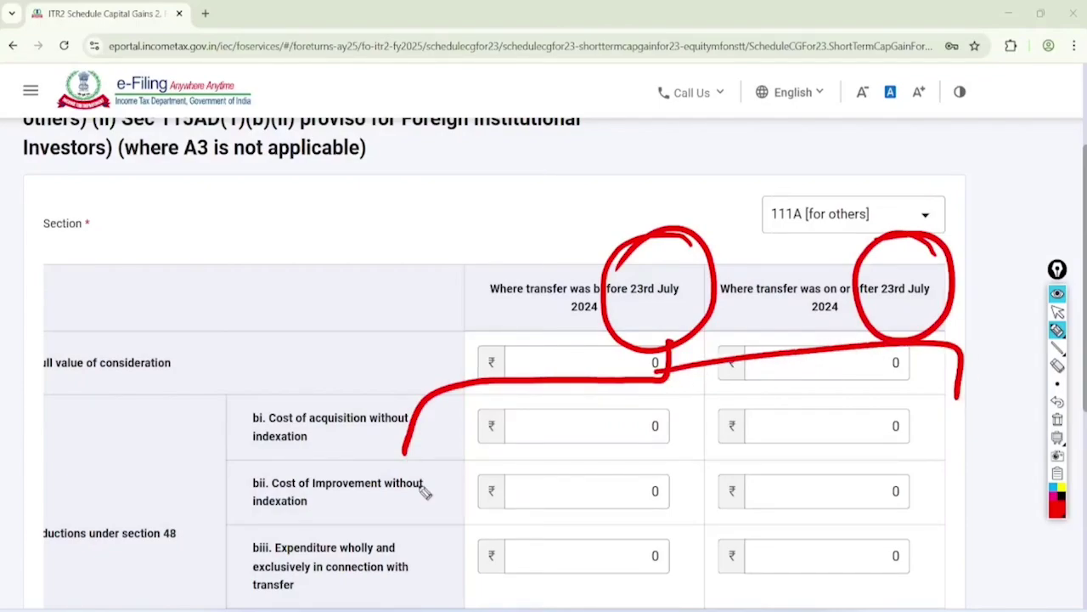
Handwrite an underlined "15%" under the before branch and "20%" under the on-or-after branch, then clear the annotations
drag(411, 467, 411, 537)
mouse_move(451, 467)
mouse_down()
mouse_move(455, 510)
mouse_move(440, 536)
mouse_up()
mouse_move(466, 461)
mouse_down()
mouse_move(468, 472)
mouse_move(471, 458)
mouse_up()
drag(495, 425, 488, 509)
drag(516, 464, 523, 488)
mouse_move(459, 565)
mouse_down()
mouse_move(520, 520)
mouse_move(552, 525)
mouse_up()
drag(824, 452, 859, 491)
drag(887, 425, 883, 423)
drag(911, 409, 926, 472)
drag(958, 416, 955, 435)
mouse_move(868, 511)
mouse_down()
mouse_move(954, 482)
mouse_move(937, 506)
mouse_up()
click(1057, 312)
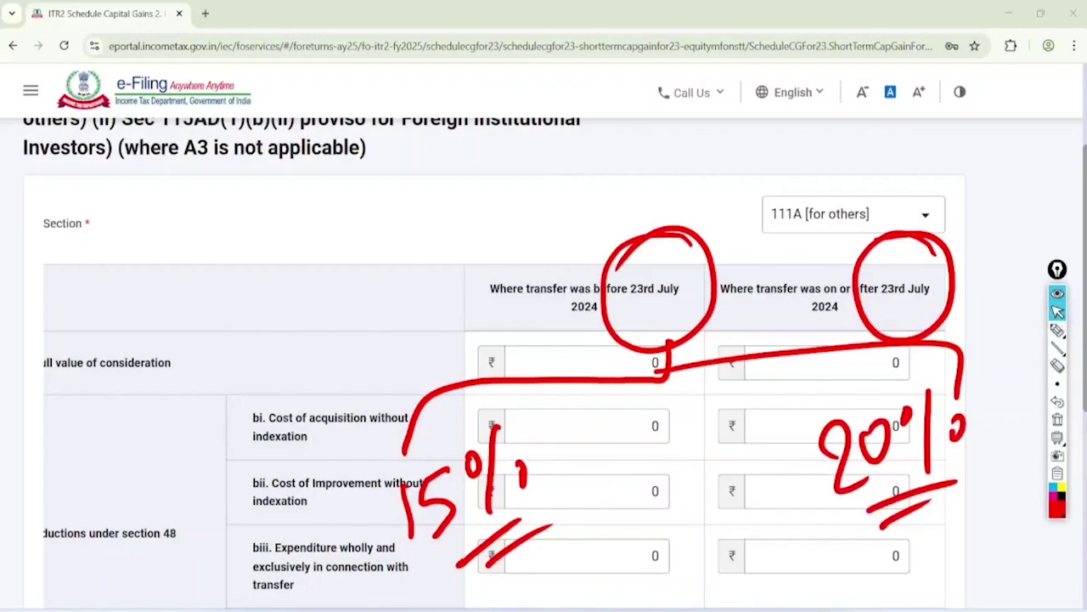
click(1058, 419)
Briefly circle the on-or-after 23rd July 2024 header, clear the mark, and set that column's full value of consideration to 100000
scroll(543, 357, down, 1)
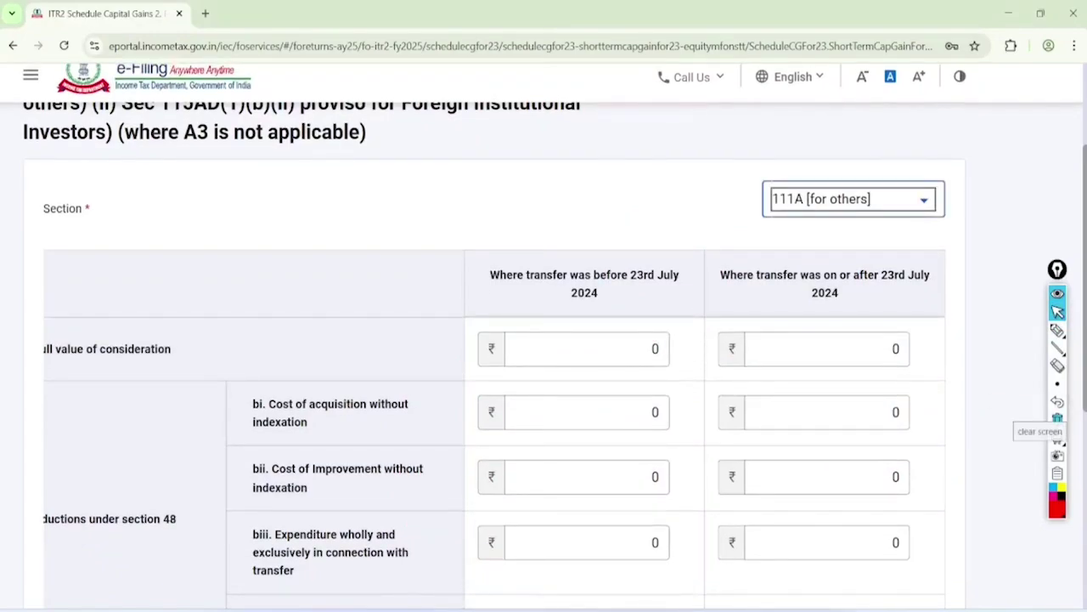
click(891, 357)
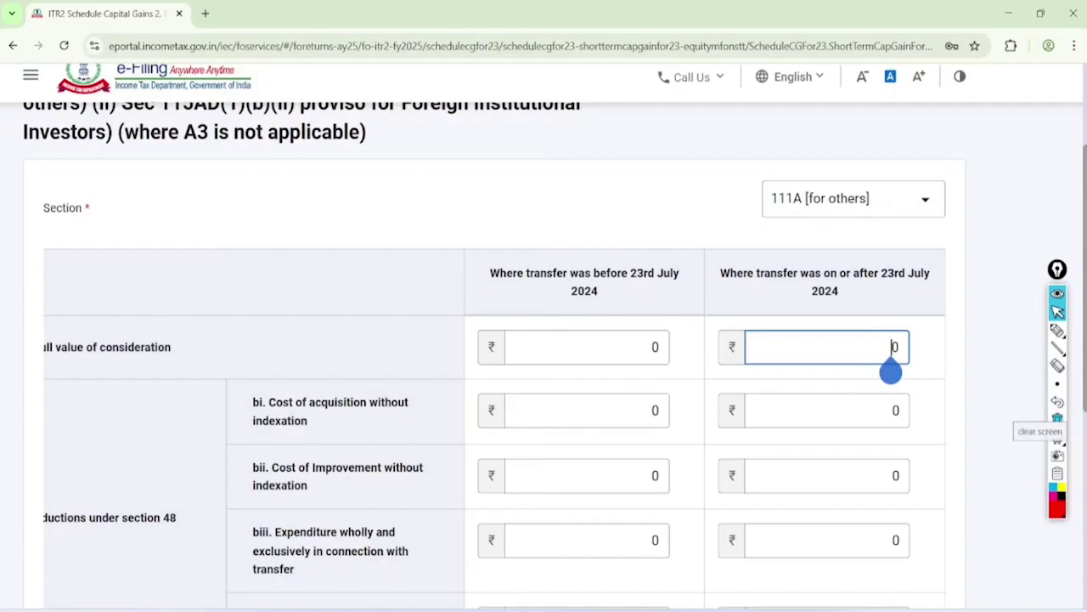
click(1058, 329)
mouse_move(921, 227)
mouse_down()
mouse_move(696, 284)
mouse_move(887, 211)
mouse_up()
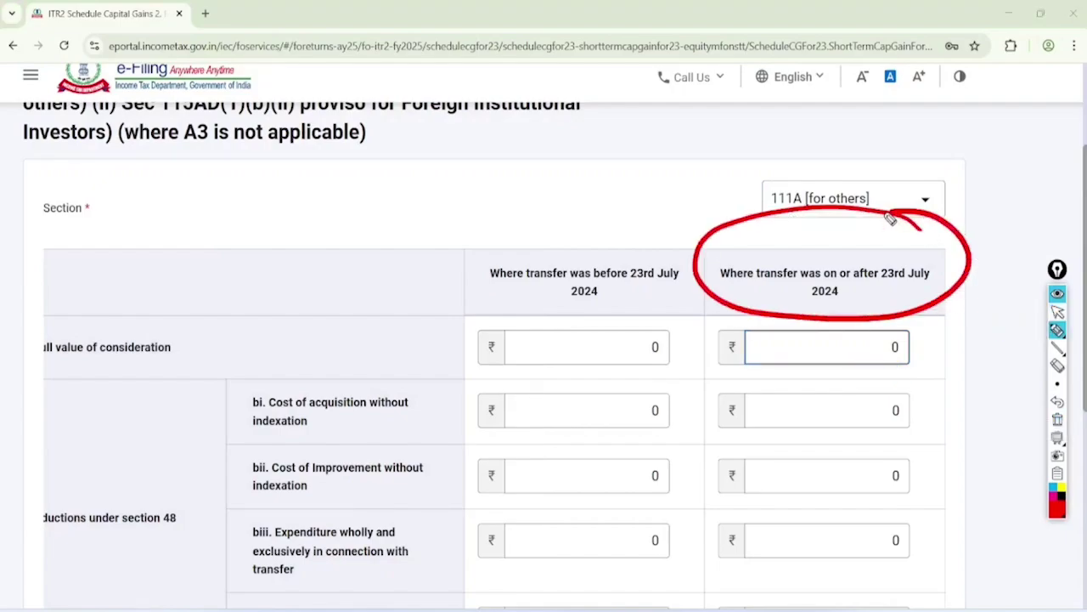
click(1058, 419)
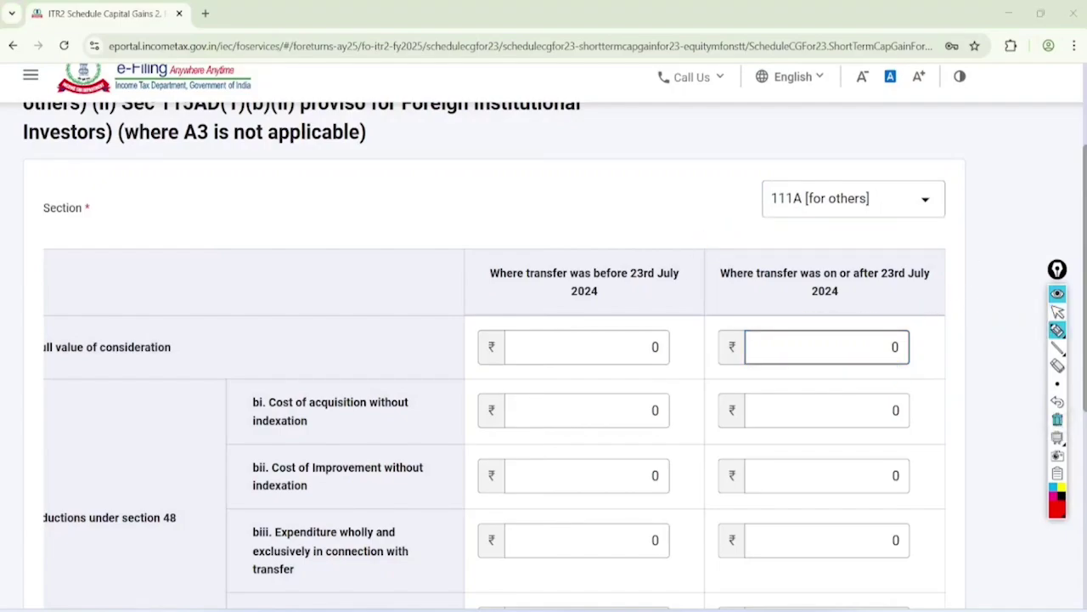
click(1058, 310)
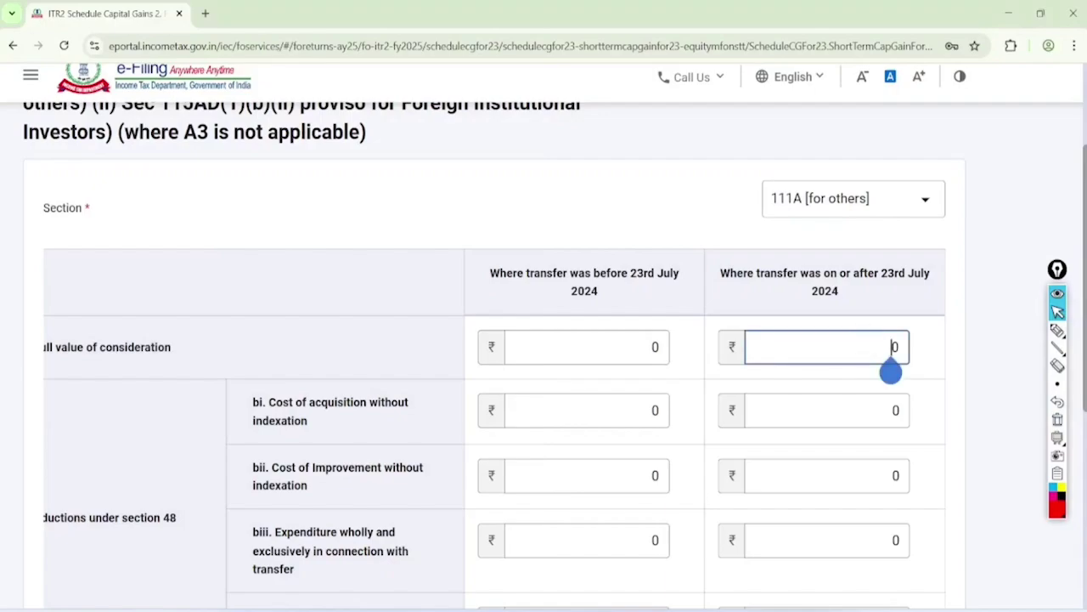
text(100000)
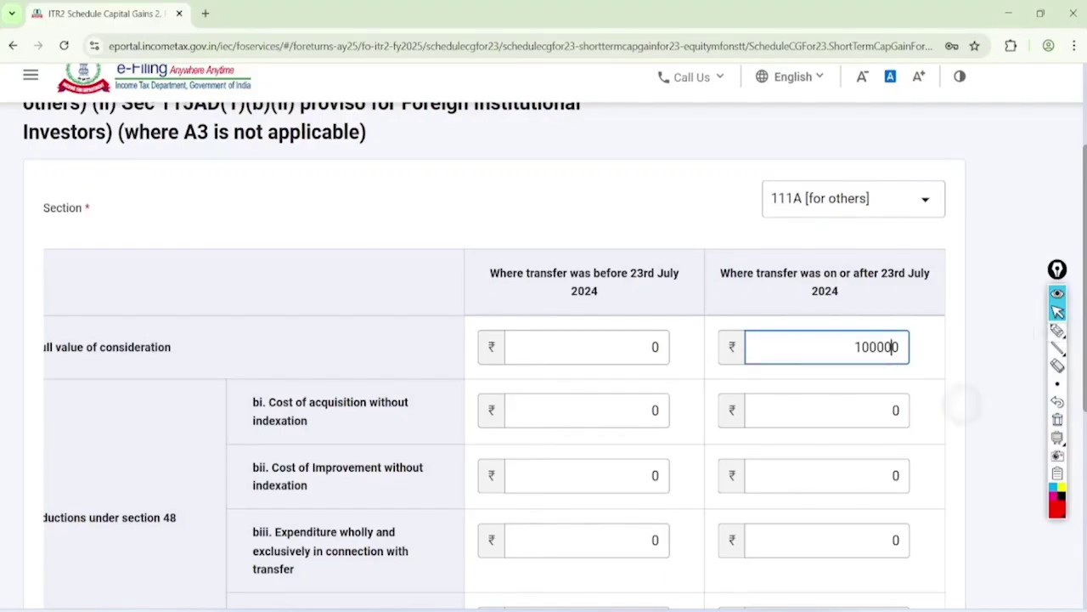
click(958, 417)
Set the cost of acquisition without indexation to 90000 for transfers on or after 23rd July 2024
scroll(890, 407, down, 1)
click(890, 353)
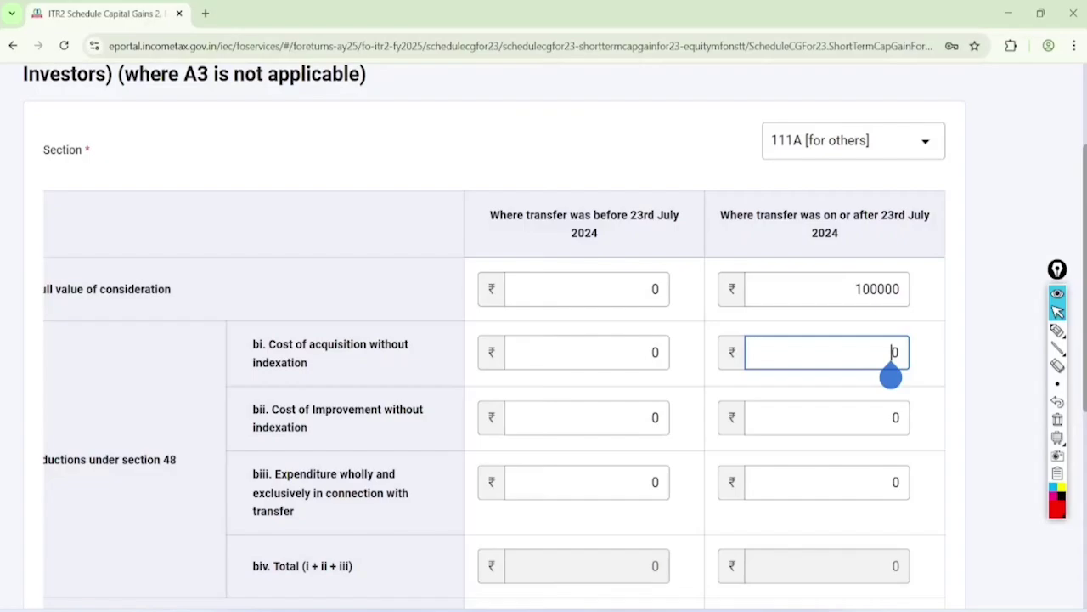
text(90000)
click(976, 418)
Set the expenditure wholly and exclusively in connection with transfer to 1000 for transfers on or after 23rd July 2024
scroll(977, 417, down, 4)
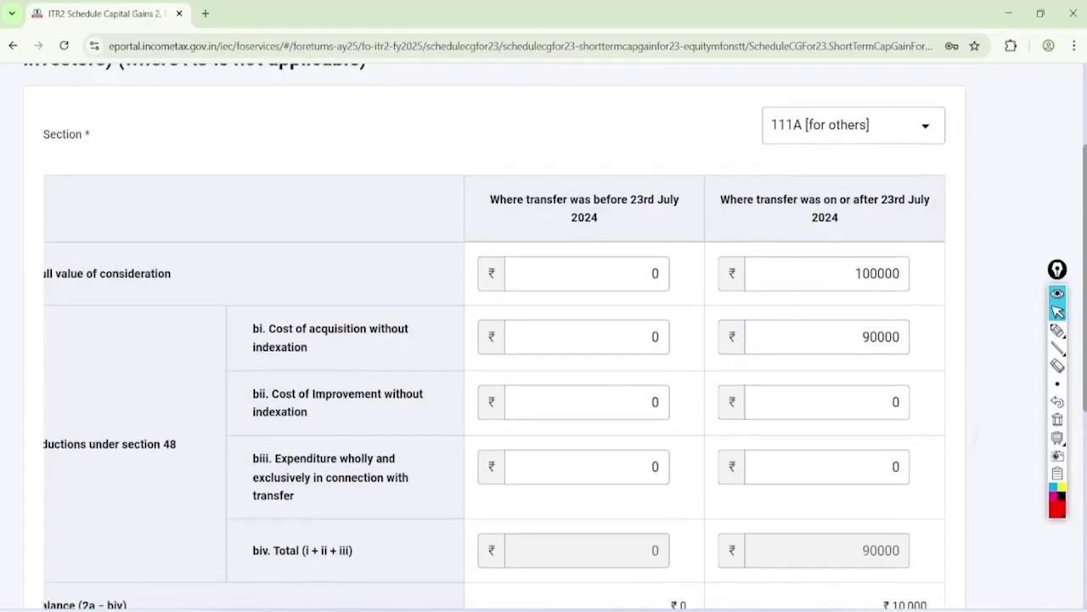
click(891, 289)
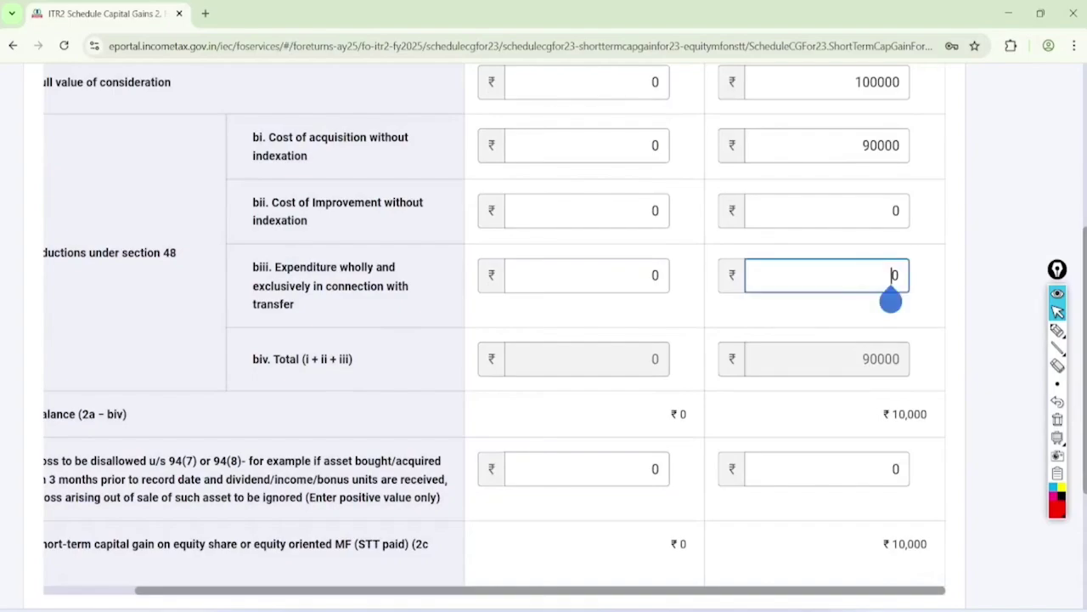
text(1000)
click(977, 306)
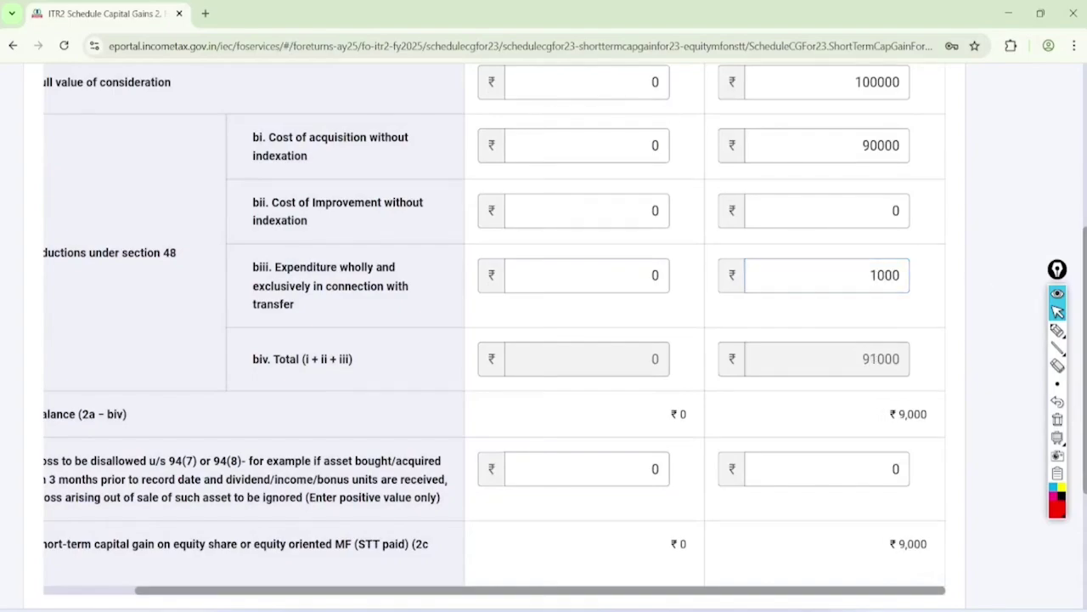
Save the section 111A short-term capital gain entries for equity shares and equity oriented mutual funds
scroll(977, 306, down, 3)
scroll(976, 418, down, 1)
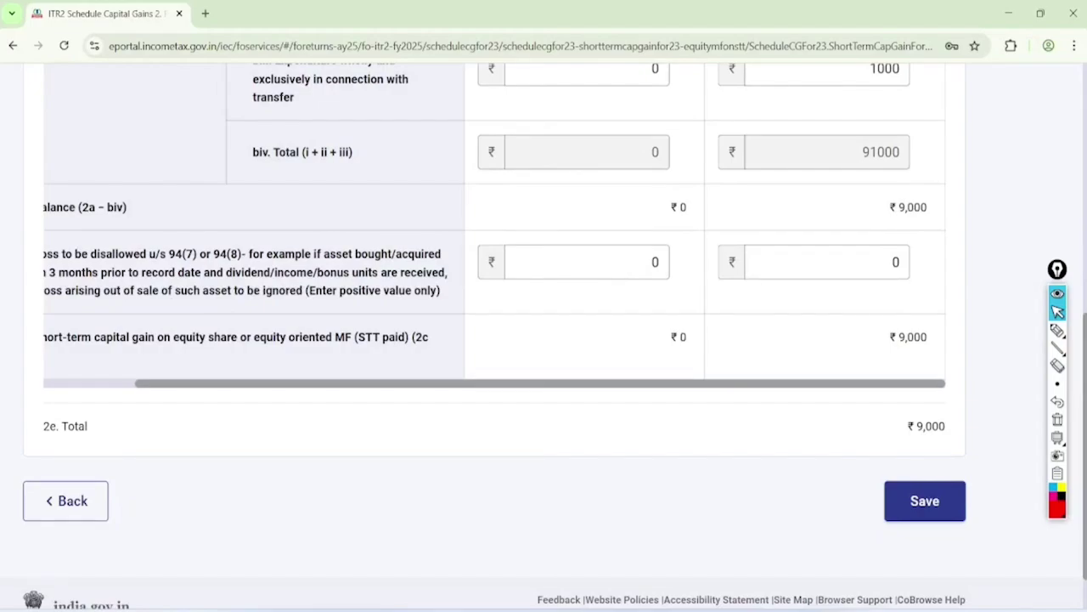
click(925, 500)
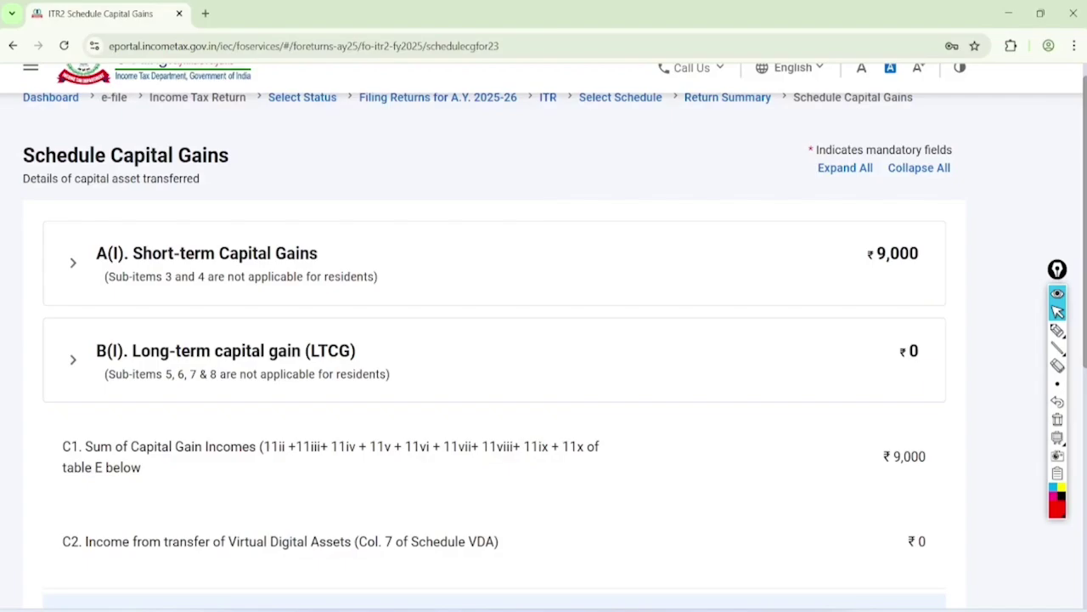
Expand A(I) Short-term Capital Gains, circle "A1 or A2 or A3 or A4 above" in item 5 in red, and clear the mark
click(75, 262)
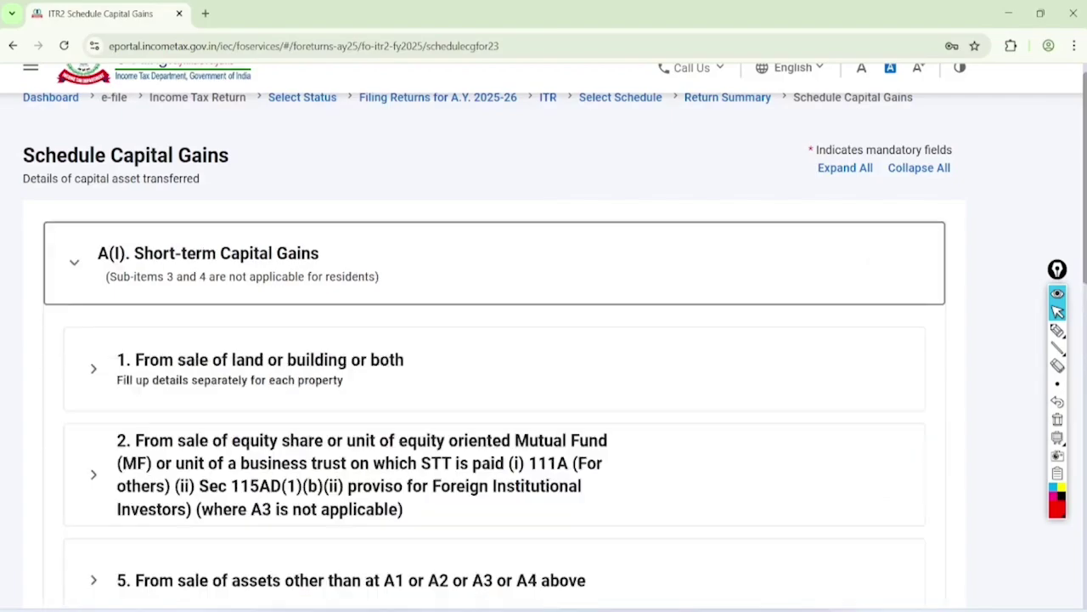
scroll(51, 255, down, 3)
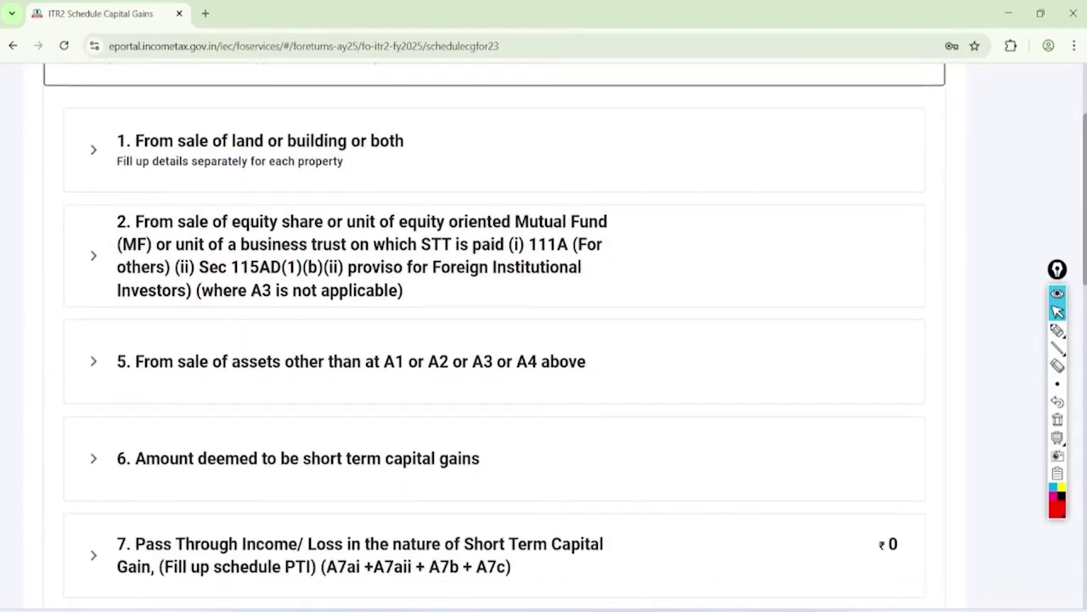
click(1056, 330)
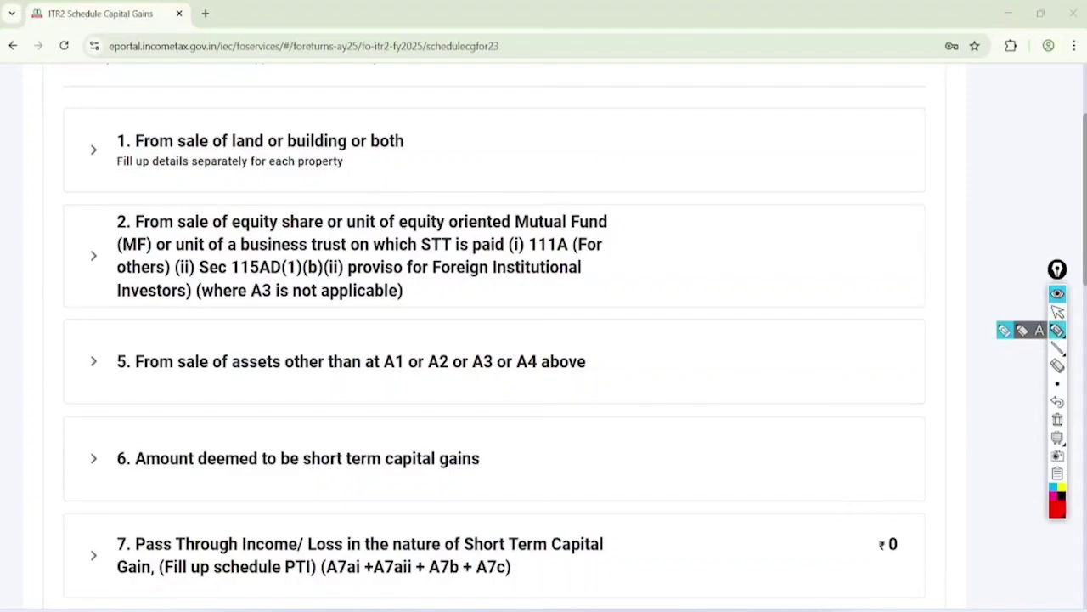
mouse_move(537, 313)
mouse_down()
mouse_move(494, 413)
mouse_move(466, 315)
mouse_up()
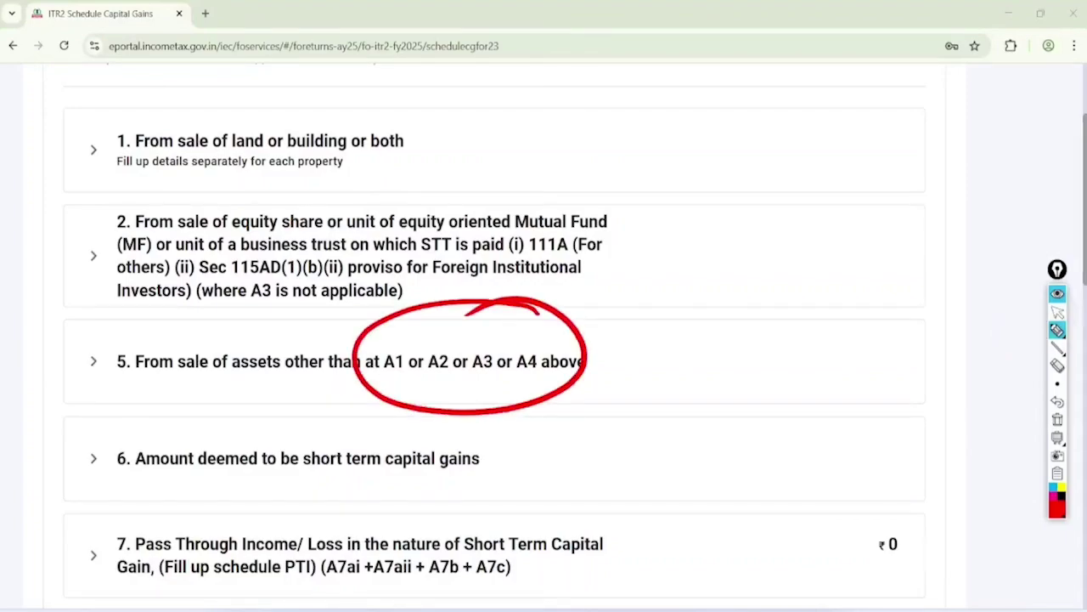
click(1058, 312)
click(1058, 420)
Expand item 5, sale of assets other than at A1 to A4, and open its details for editing
click(145, 364)
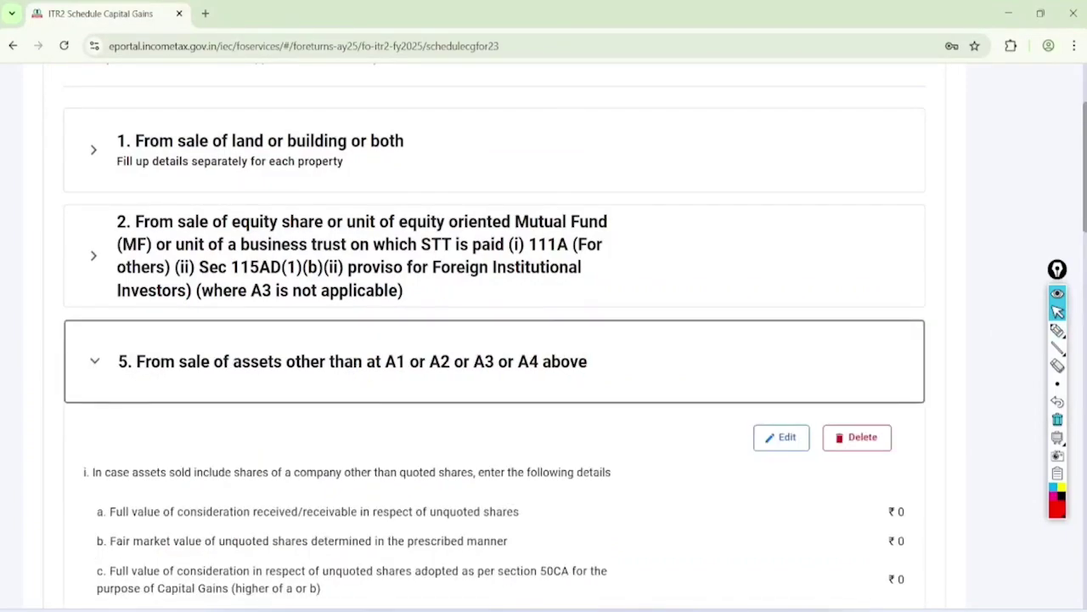
scroll(544, 340, down, 2)
click(781, 319)
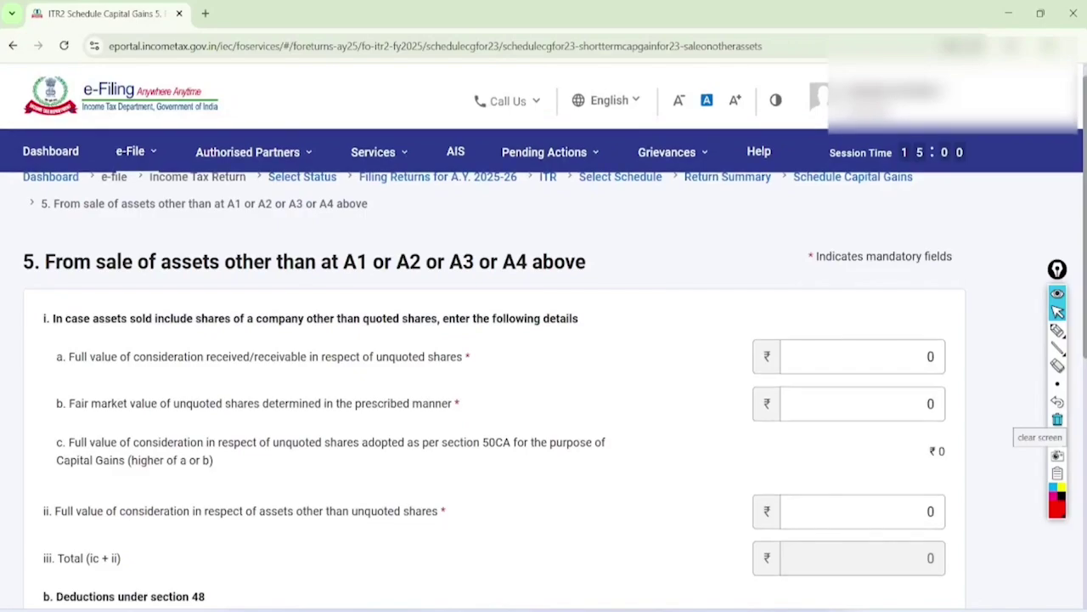
Circle "other than unquoted shares", tick the item ii consideration and cost of acquisition fields twice each in red, and clear the annotations
scroll(544, 339, down, 3)
click(1058, 330)
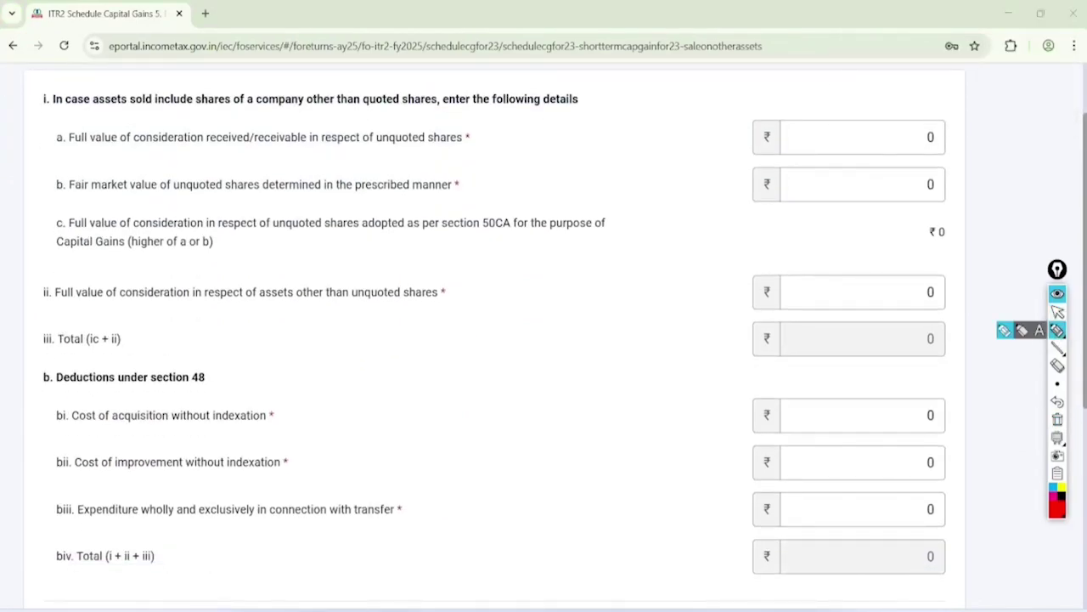
mouse_move(456, 259)
mouse_down()
mouse_move(313, 336)
mouse_move(489, 259)
mouse_up()
drag(678, 287, 798, 249)
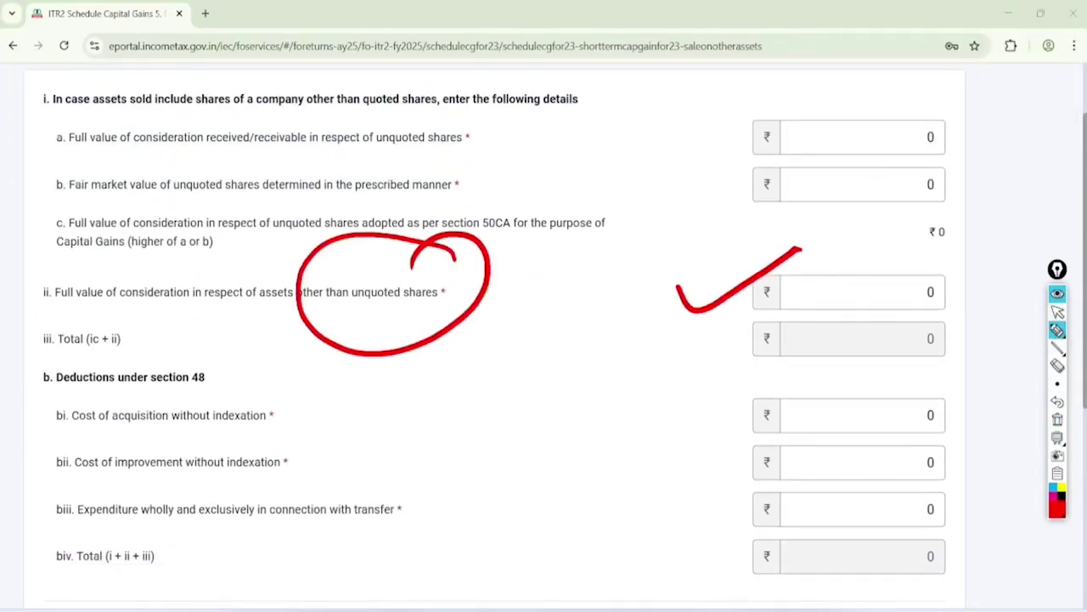
drag(702, 413, 809, 380)
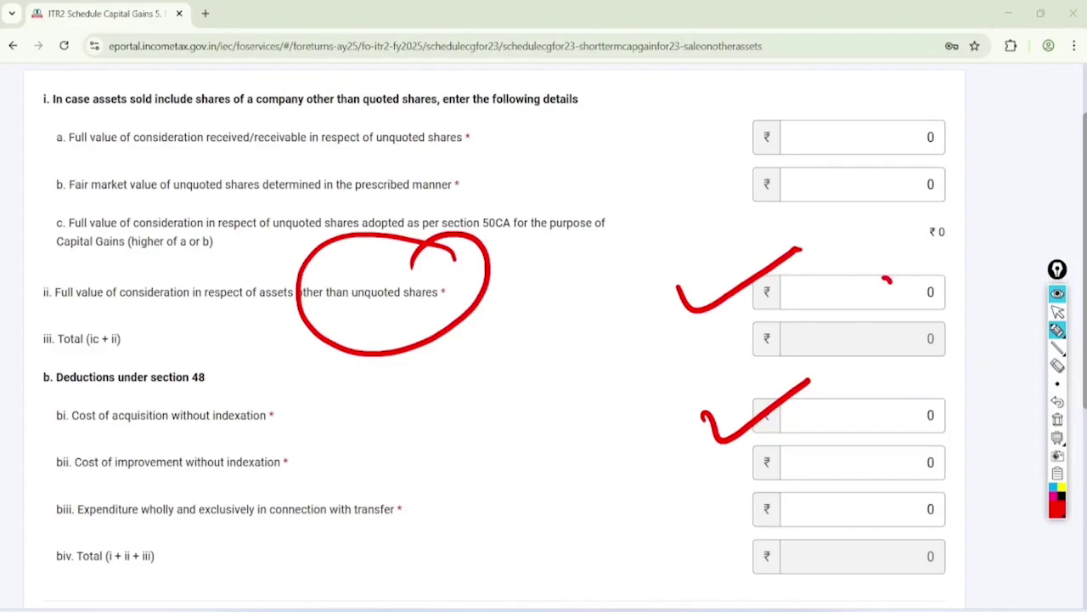
drag(885, 281, 1006, 238)
drag(888, 418, 981, 377)
key(ctrl+shift+2)
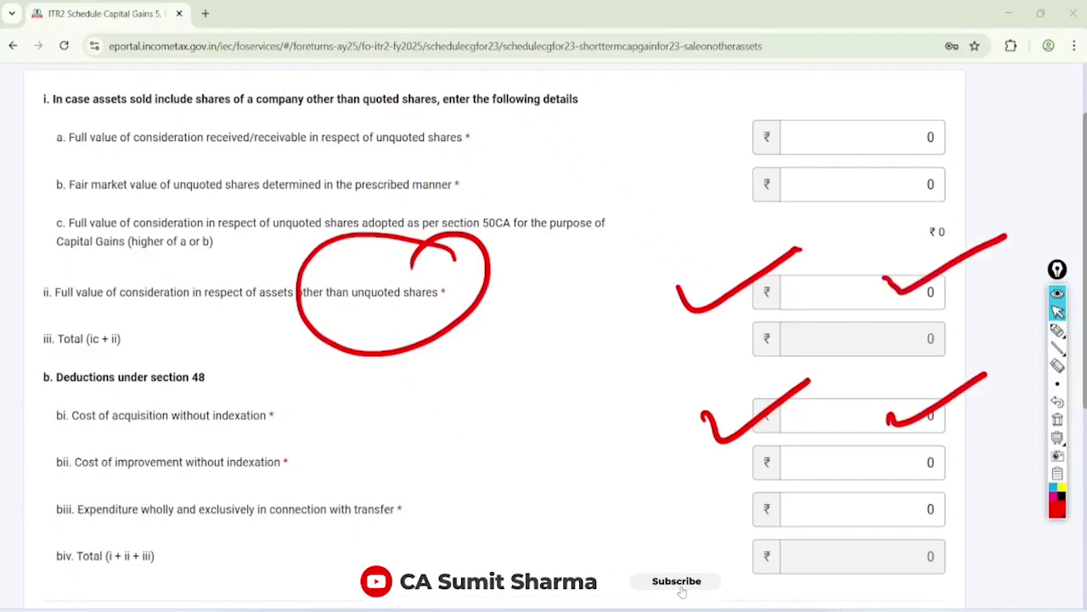
key(ctrl+shift+7)
Save the item 5 form for short-term gains on other assets without entering any amounts
scroll(469, 497, down, 3)
scroll(682, 590, down, 3)
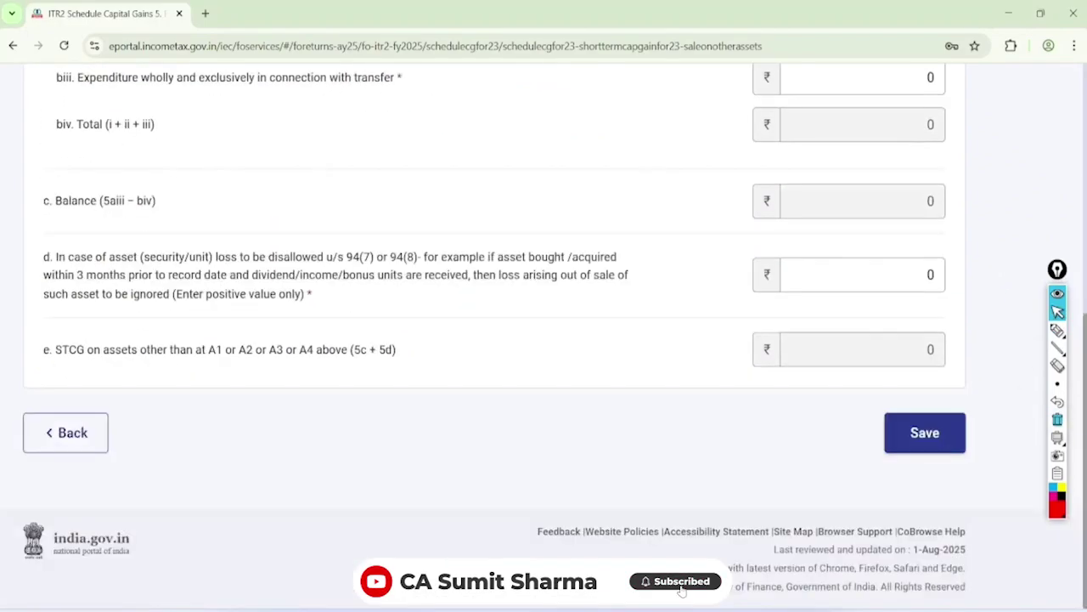
click(925, 432)
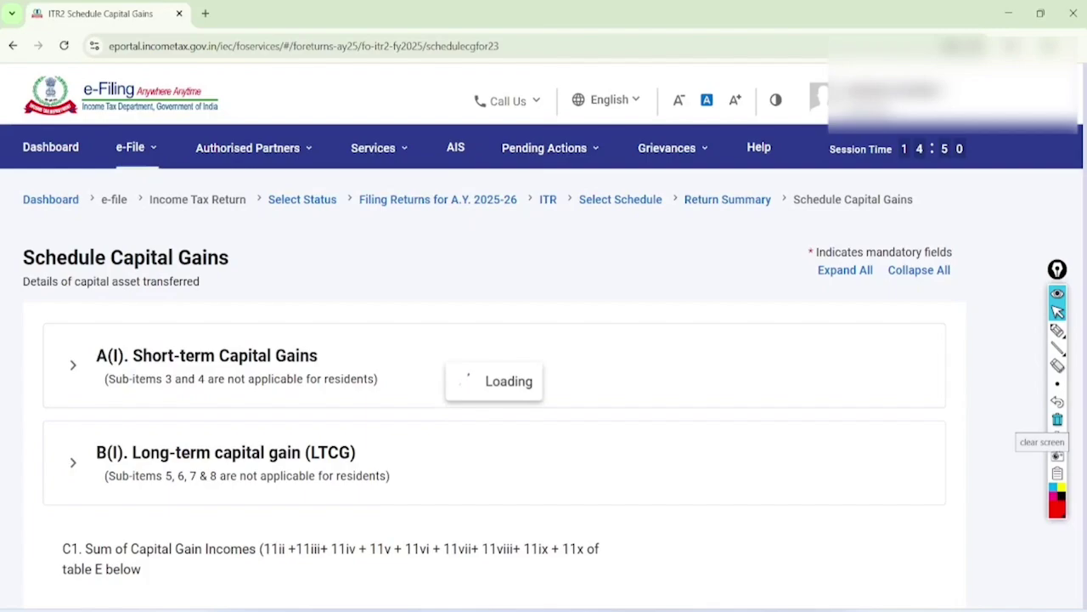
Expand the B(I) Long-term capital gain section of Schedule Capital Gains
scroll(543, 340, down, 3)
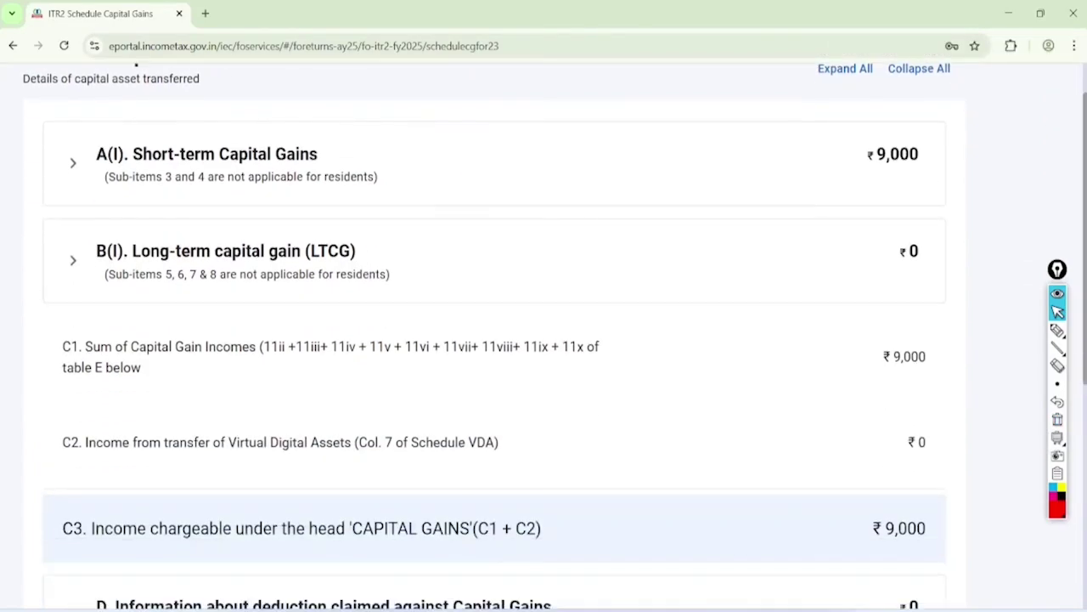
click(167, 250)
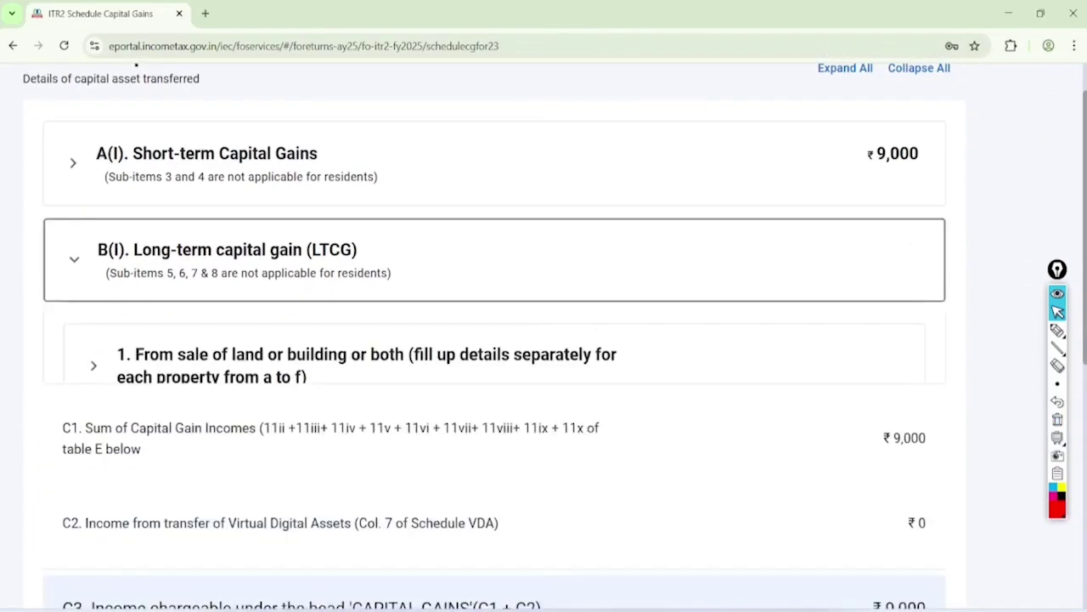
scroll(544, 339, down, 2)
scroll(543, 340, down, 1)
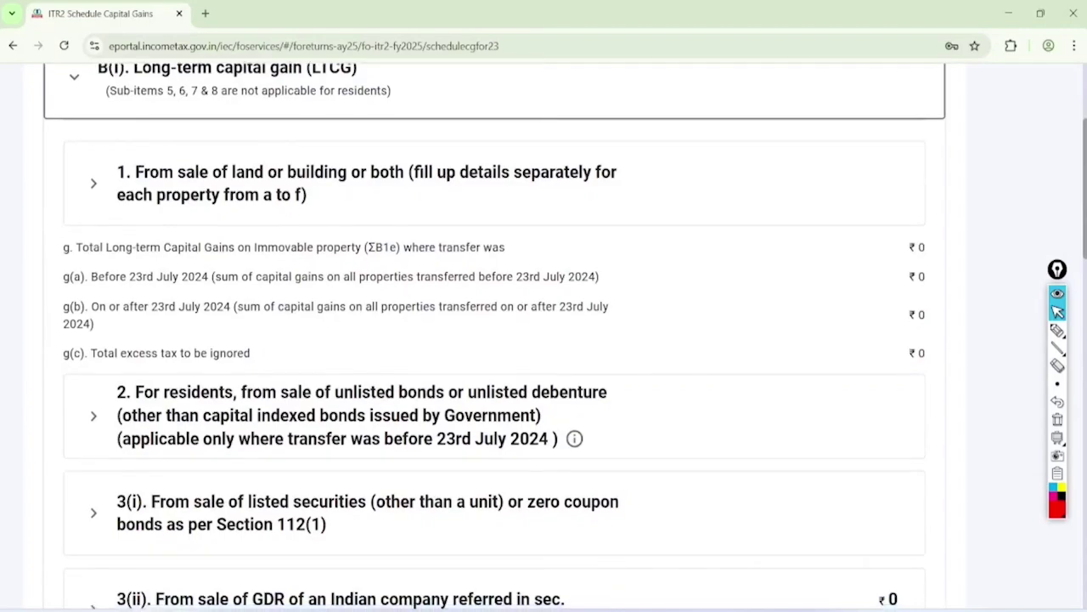
Circle the land or building, unlisted bonds or debenture, and listed securities items in red, and clear the circles
click(1058, 331)
mouse_move(315, 146)
mouse_down()
mouse_move(287, 72)
mouse_move(217, 185)
mouse_up()
mouse_move(575, 348)
mouse_down()
mouse_move(549, 333)
mouse_move(638, 343)
mouse_move(485, 352)
mouse_up()
mouse_move(614, 469)
mouse_down()
mouse_move(556, 560)
mouse_move(566, 437)
mouse_up()
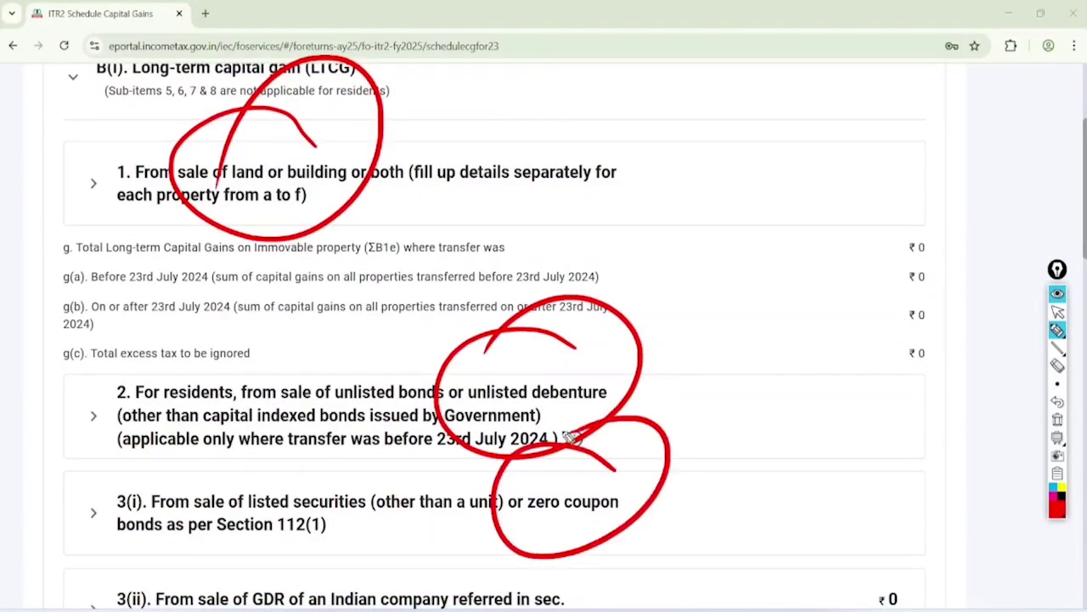
click(1058, 312)
click(1057, 419)
Underline the first line of item 4 on equity share sales, circle "112A" in red, and clear both marks
scroll(543, 340, down, 5)
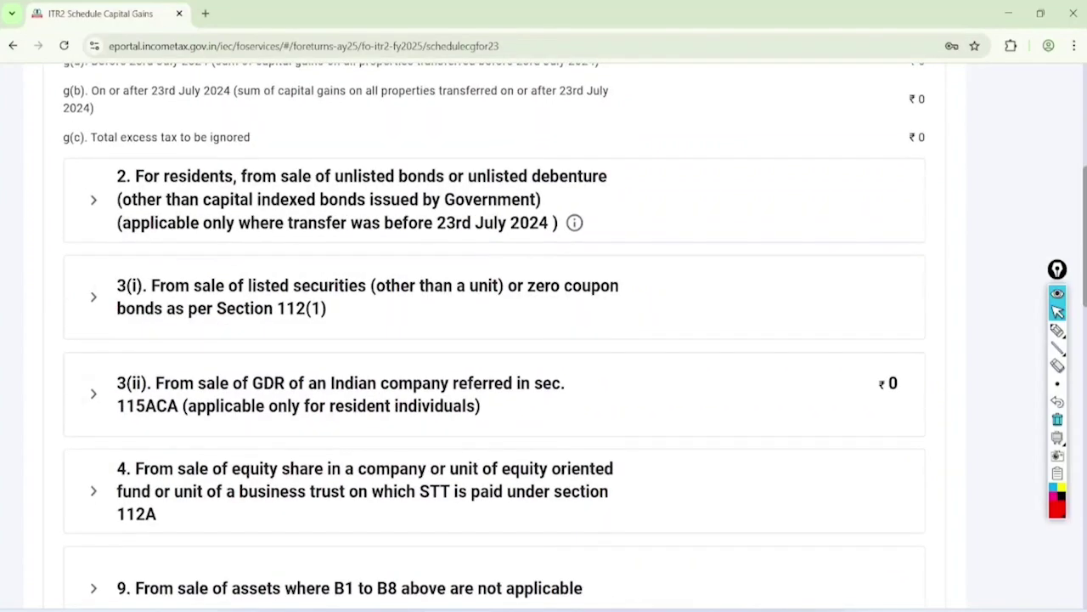
scroll(544, 340, down, 1)
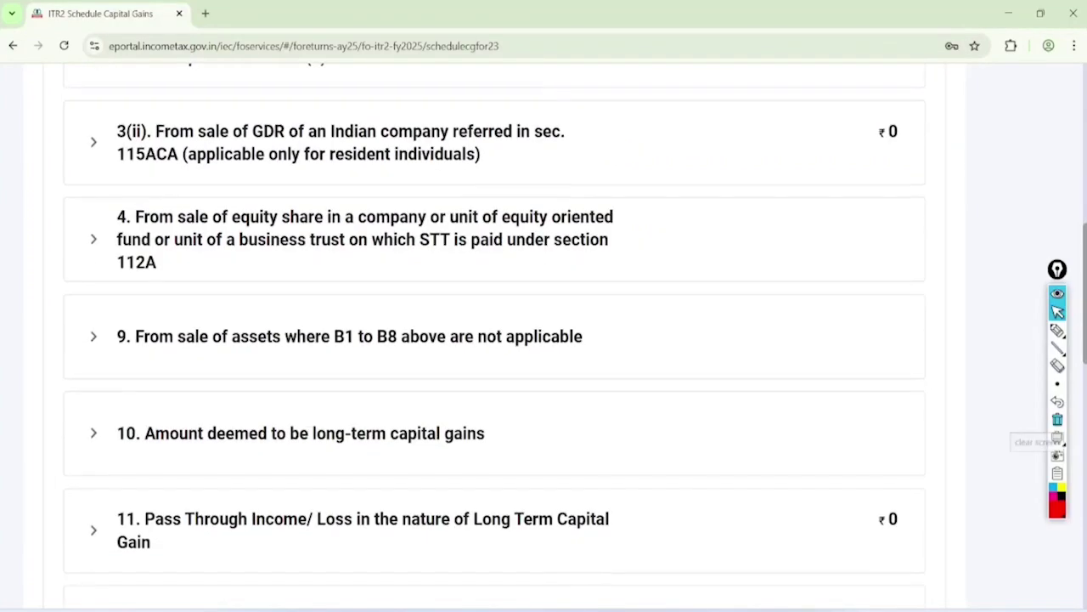
click(1058, 330)
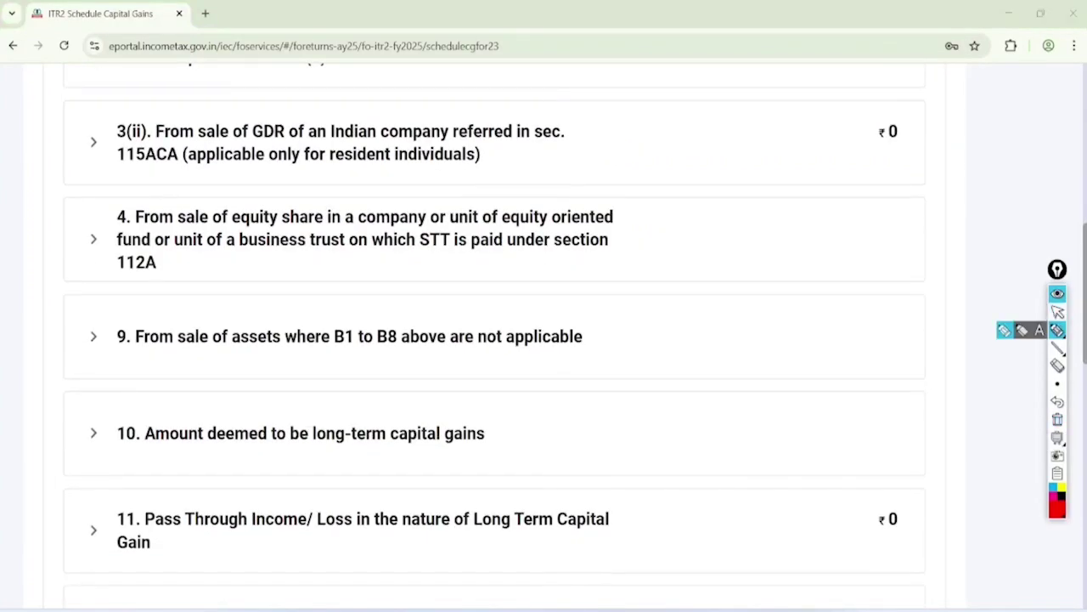
drag(166, 226, 624, 223)
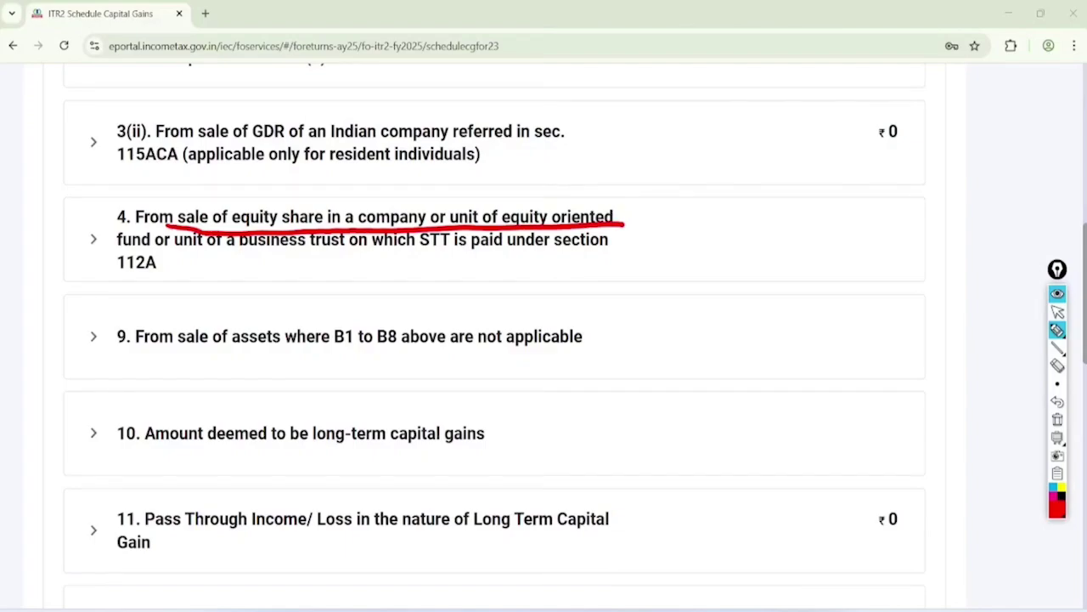
mouse_move(170, 219)
mouse_down()
mouse_move(182, 255)
mouse_move(162, 217)
mouse_move(113, 246)
mouse_up()
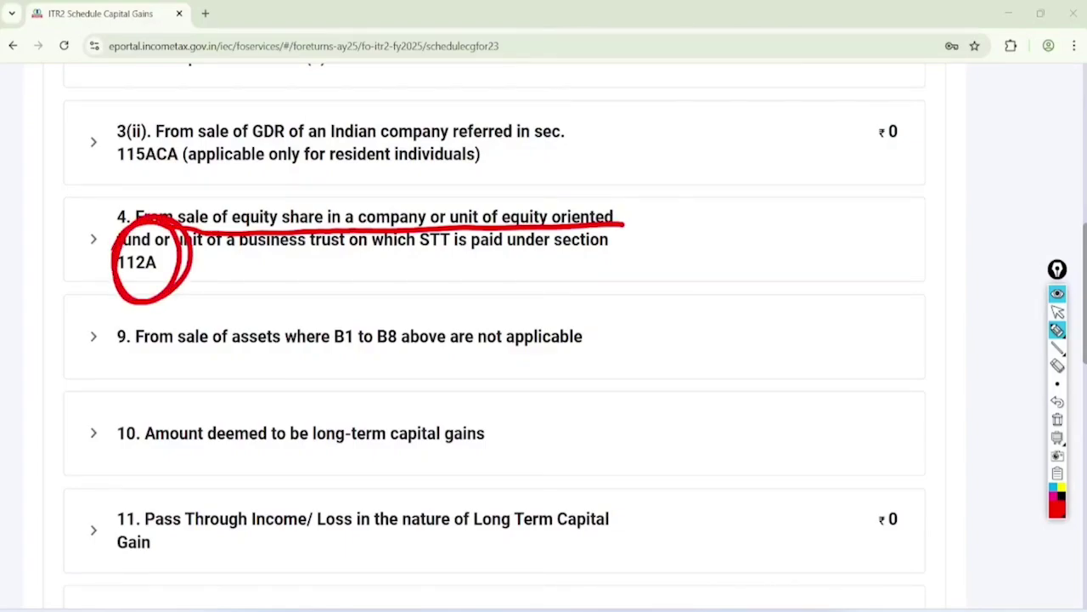
click(1058, 311)
click(1057, 419)
Expand long-term item 4, equity shares and equity oriented funds under section 112A, and open it for editing
click(365, 239)
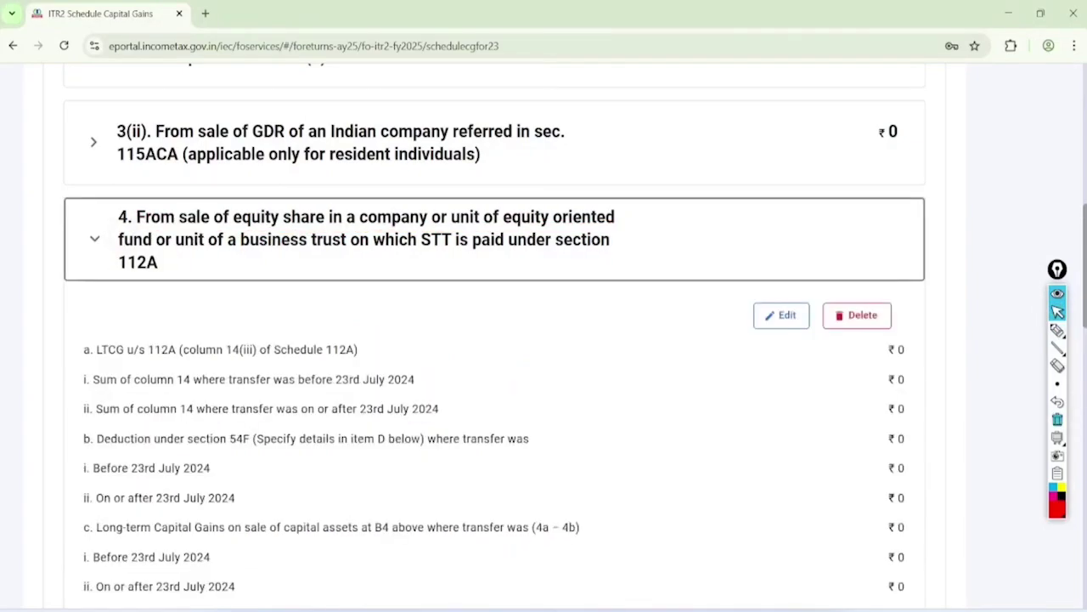
click(781, 315)
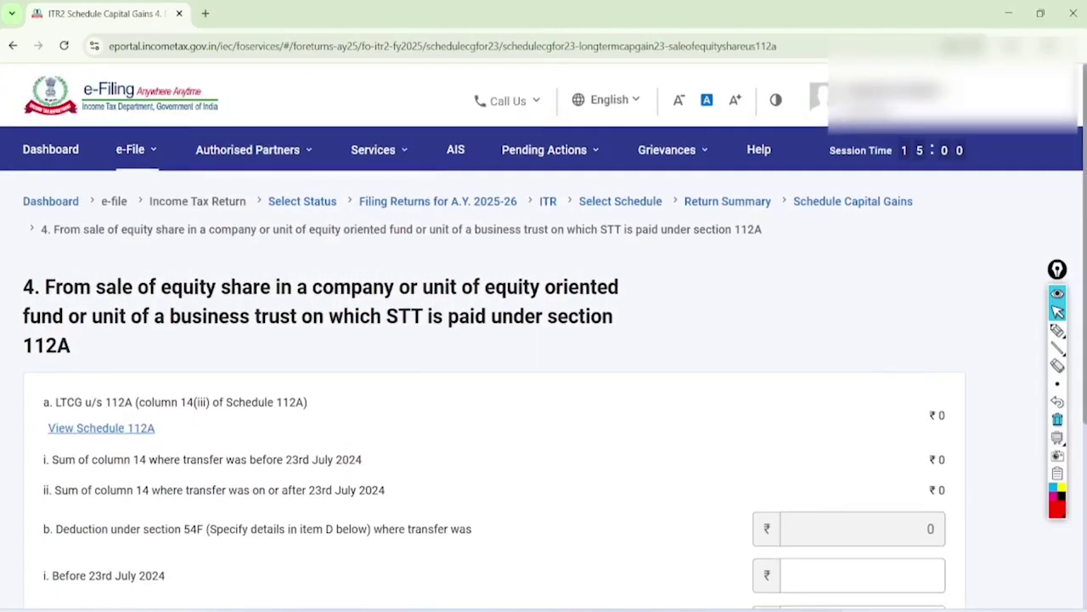
scroll(543, 383, down, 1)
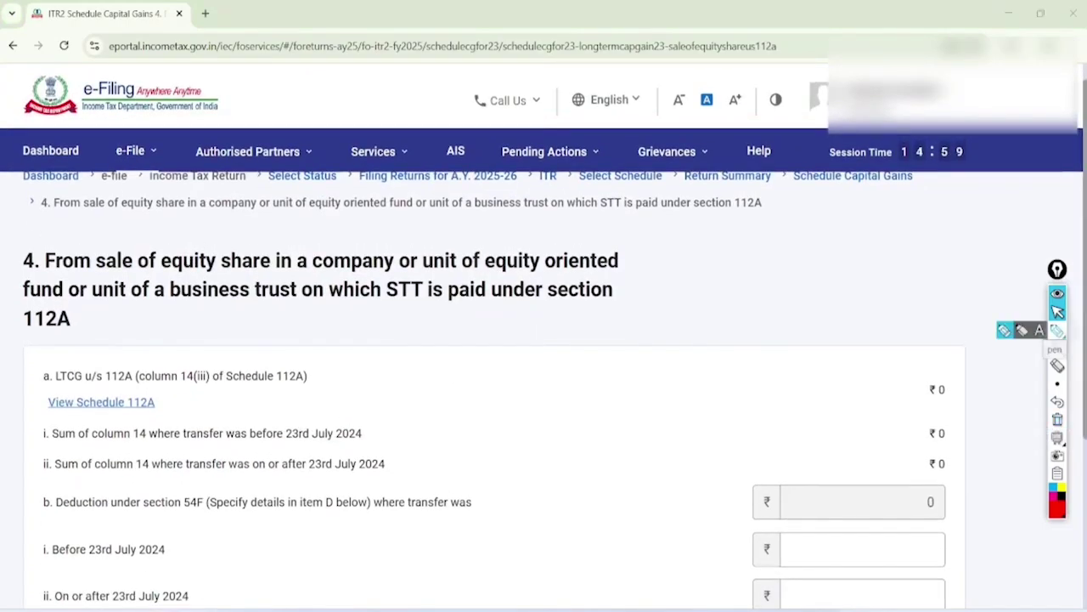
Circle the View Schedule 112A link in red and clear the circle
click(1058, 330)
mouse_move(127, 319)
mouse_down()
mouse_move(32, 429)
mouse_move(89, 333)
mouse_up()
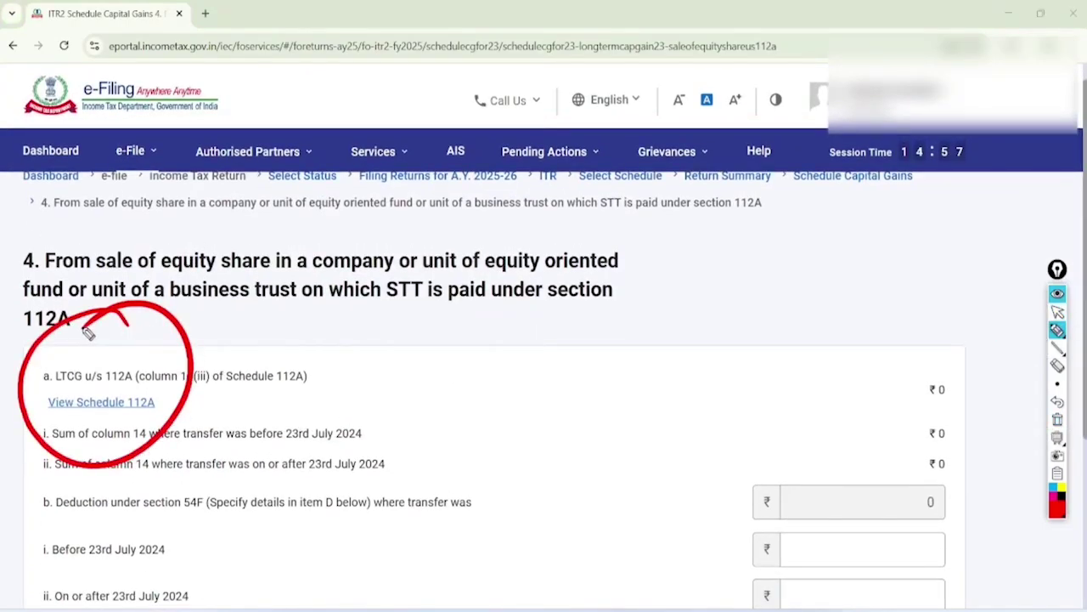
click(1058, 312)
click(1057, 419)
Go to Schedule 112A from item 4 and add another breakup entry
click(101, 402)
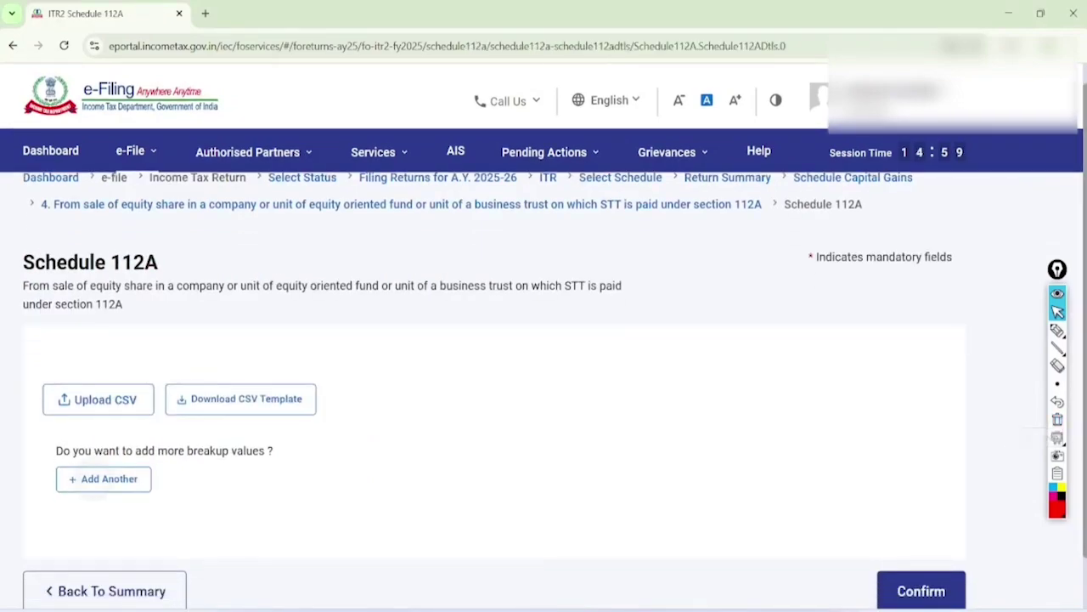
click(103, 478)
Set Share/Unit acquired (1a) to On or Before 31st January 2018
click(127, 348)
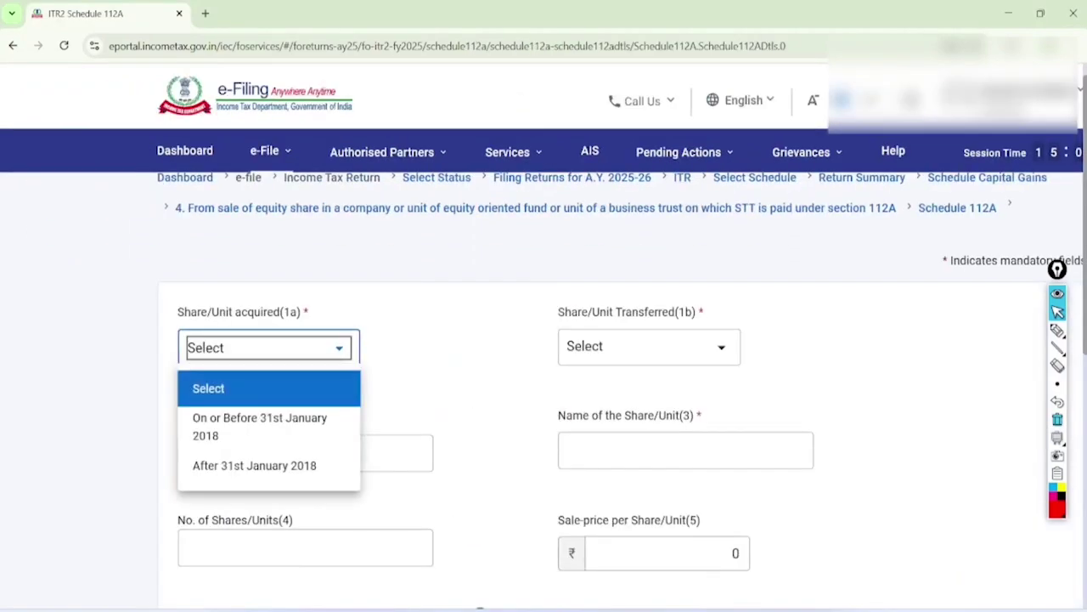
scroll(543, 340, down, 2)
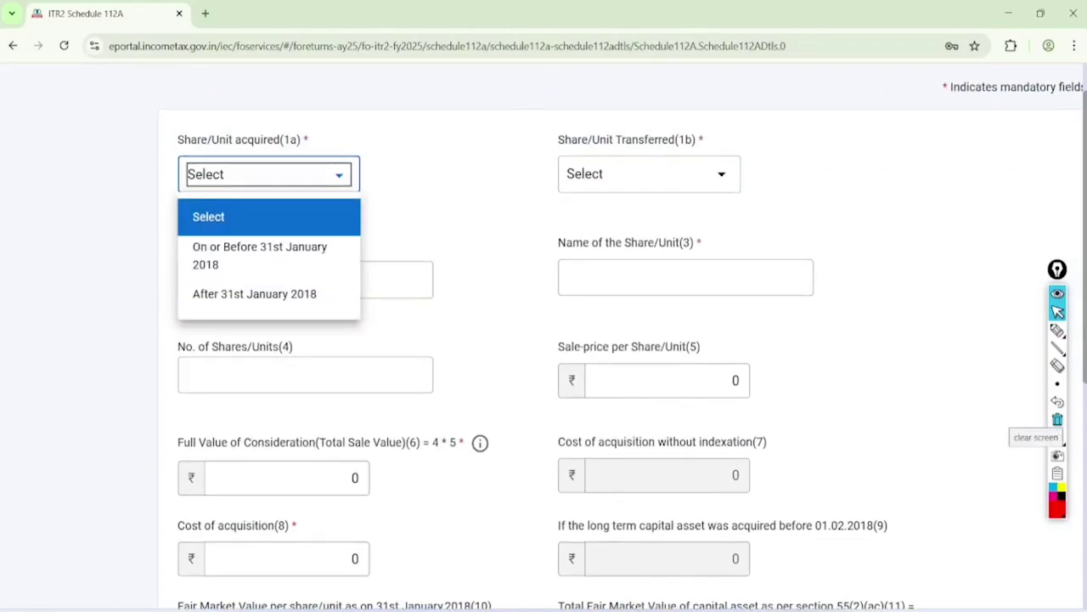
click(259, 255)
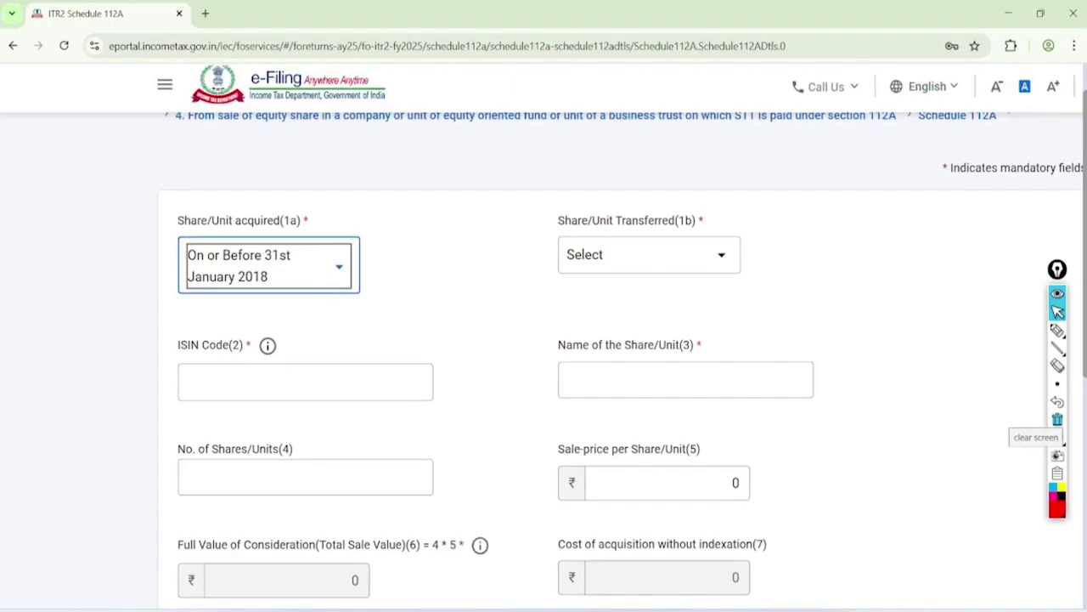
Set Share/Unit acquired (1a) to After 31st January 2018
scroll(544, 340, down, 1)
click(268, 195)
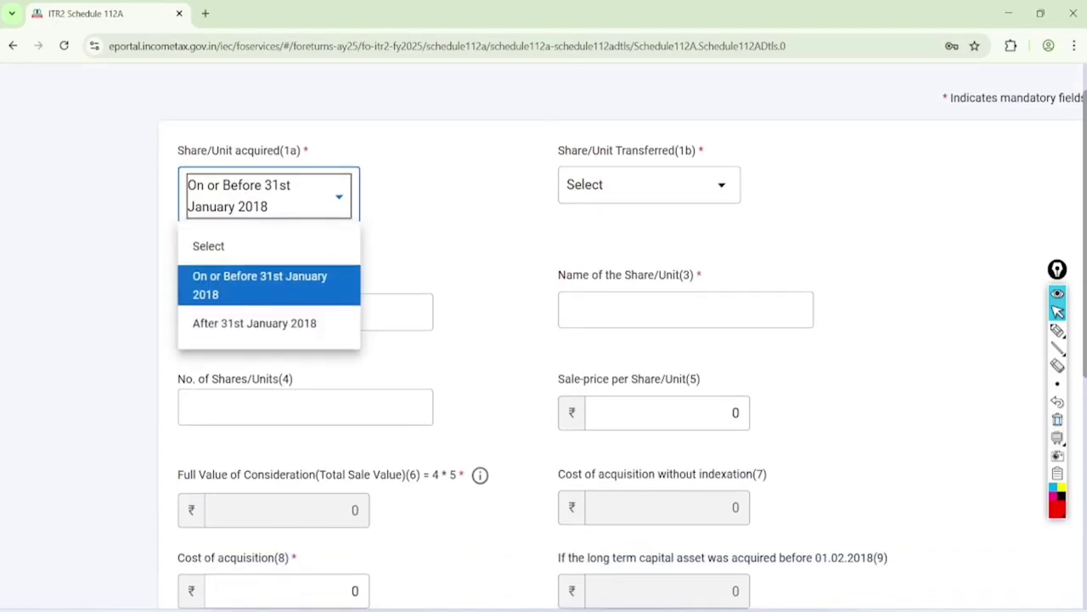
click(253, 323)
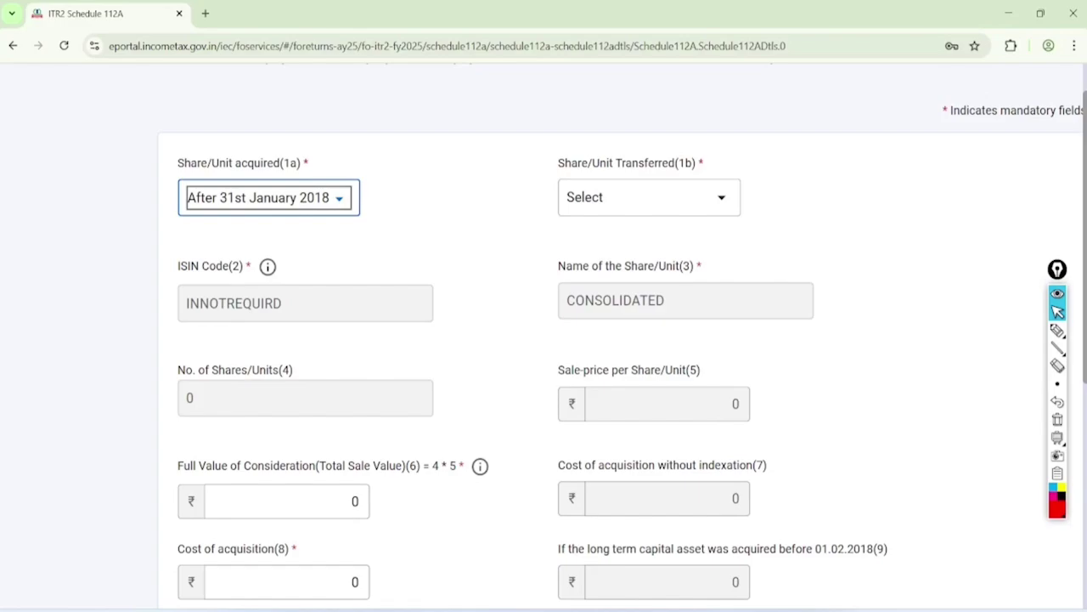
Draw a short red line above Share/Unit Transferred (1b) and view the transfer date options of that field
click(1058, 347)
drag(761, 128, 710, 121)
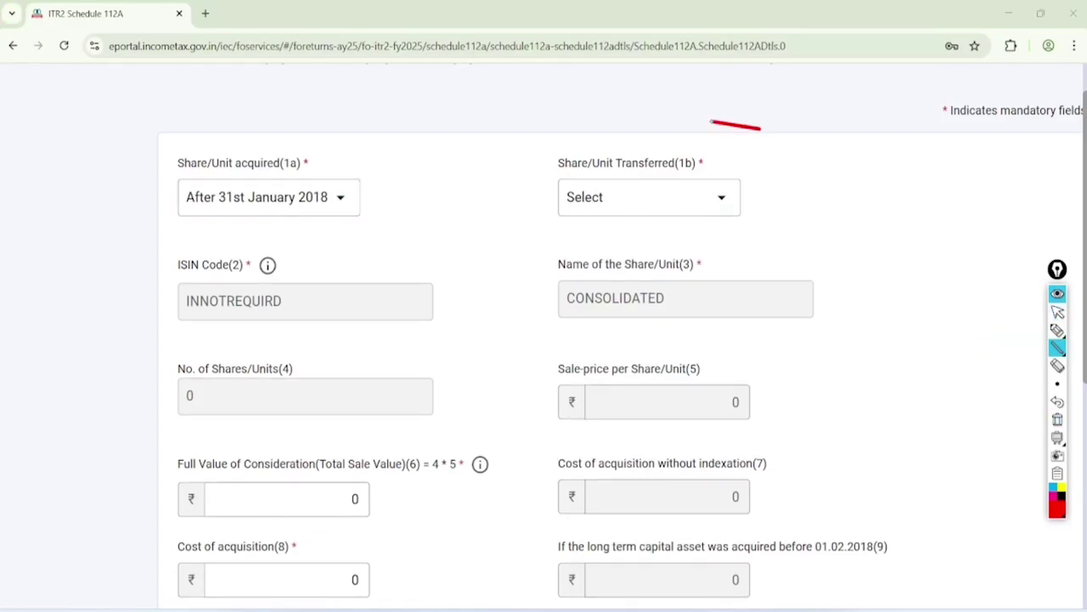
click(1057, 311)
click(658, 197)
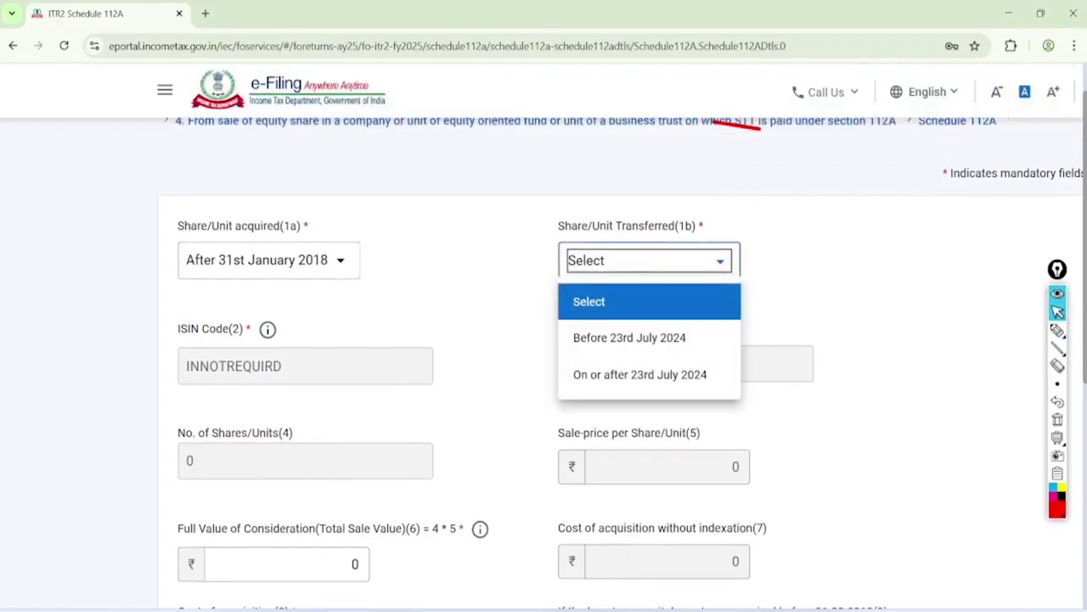
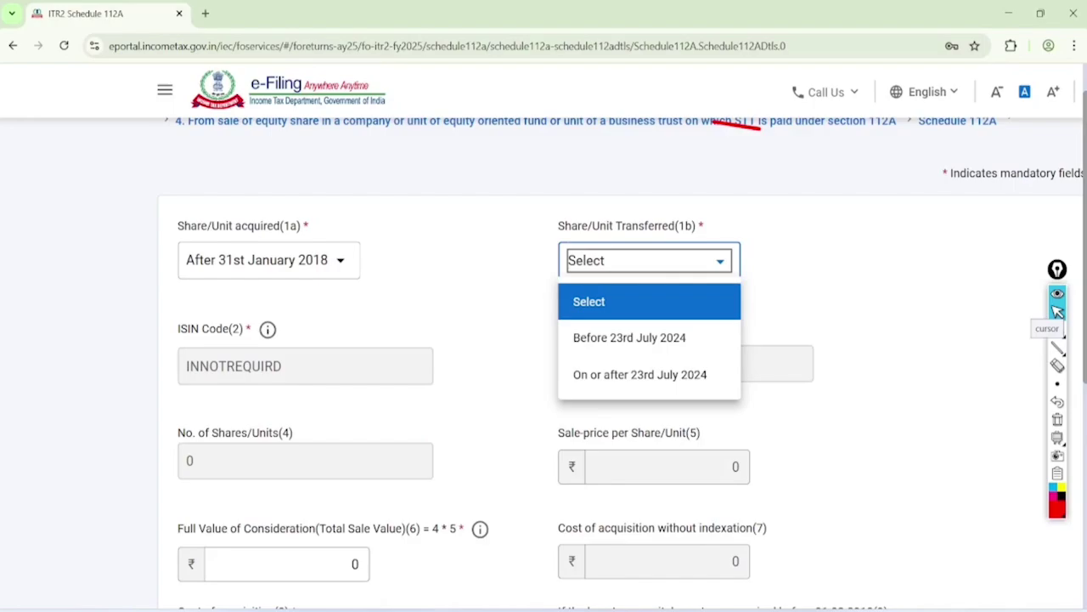
click(988, 376)
Handwrite 10% and 12.5% in red near Share/Unit Transferred (1b), underline 12.5%, circle both rates and clear the drawings
click(1058, 329)
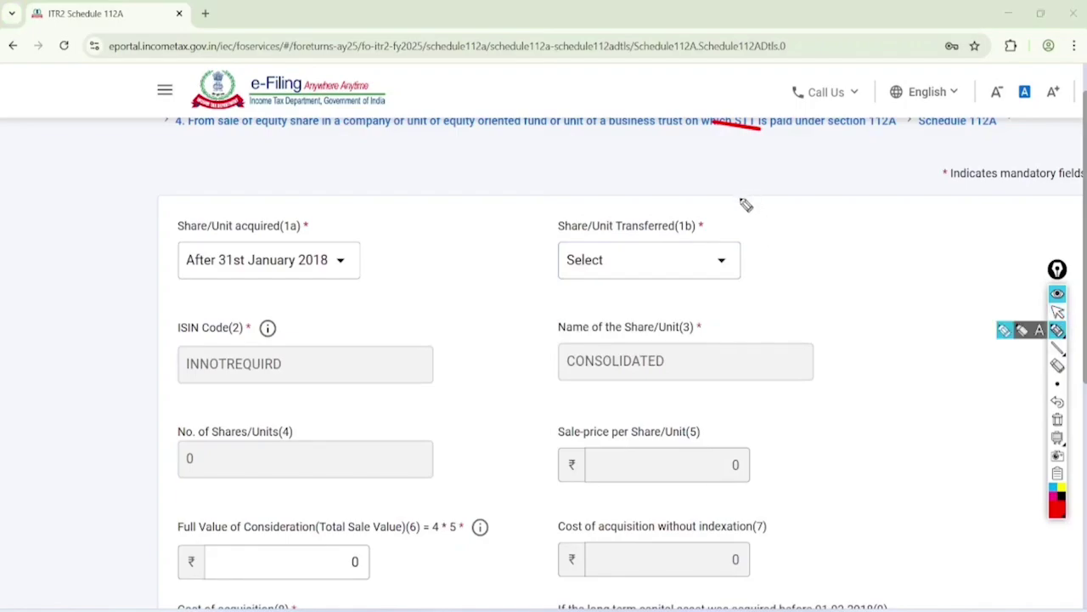
mouse_move(738, 188)
mouse_down()
mouse_move(751, 220)
mouse_move(767, 188)
mouse_move(757, 177)
mouse_up()
drag(778, 164, 799, 181)
drag(808, 159, 810, 163)
mouse_move(770, 224)
mouse_down()
mouse_move(779, 255)
mouse_move(810, 229)
mouse_up()
click(807, 207)
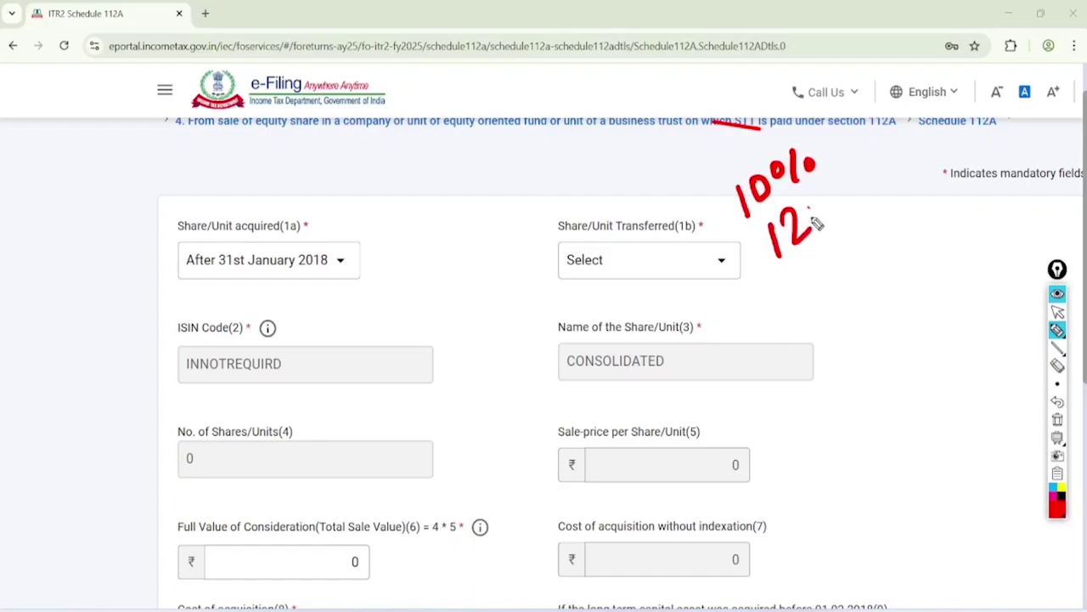
drag(829, 184, 825, 218)
mouse_move(848, 175)
mouse_down()
mouse_move(849, 191)
mouse_move(852, 182)
mouse_up()
drag(873, 163, 864, 193)
drag(888, 172, 822, 253)
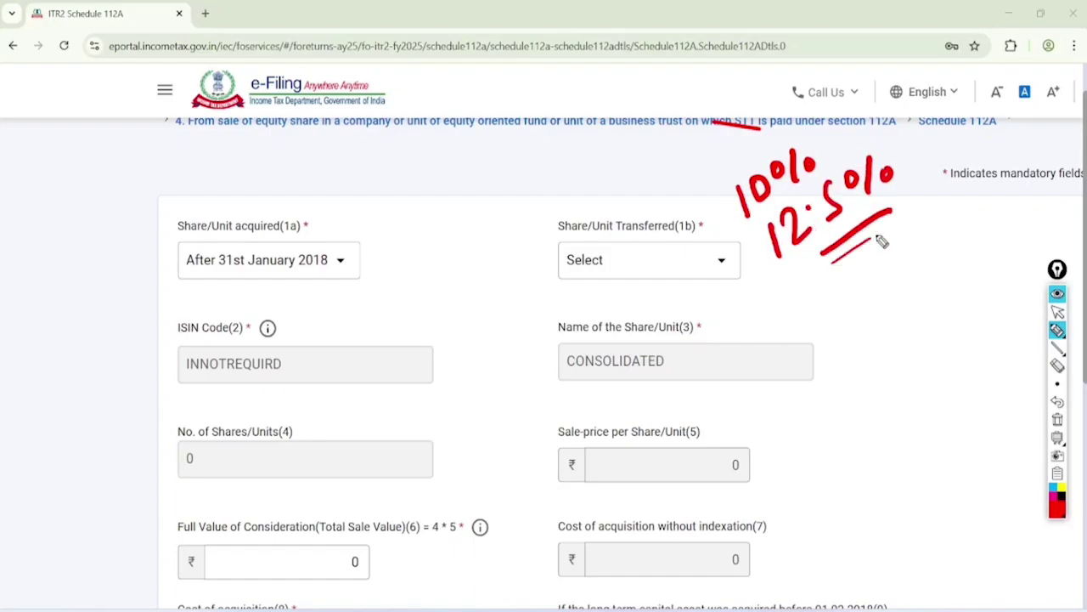
drag(892, 227, 832, 264)
mouse_move(901, 103)
mouse_down()
mouse_move(722, 126)
mouse_move(813, 94)
mouse_up()
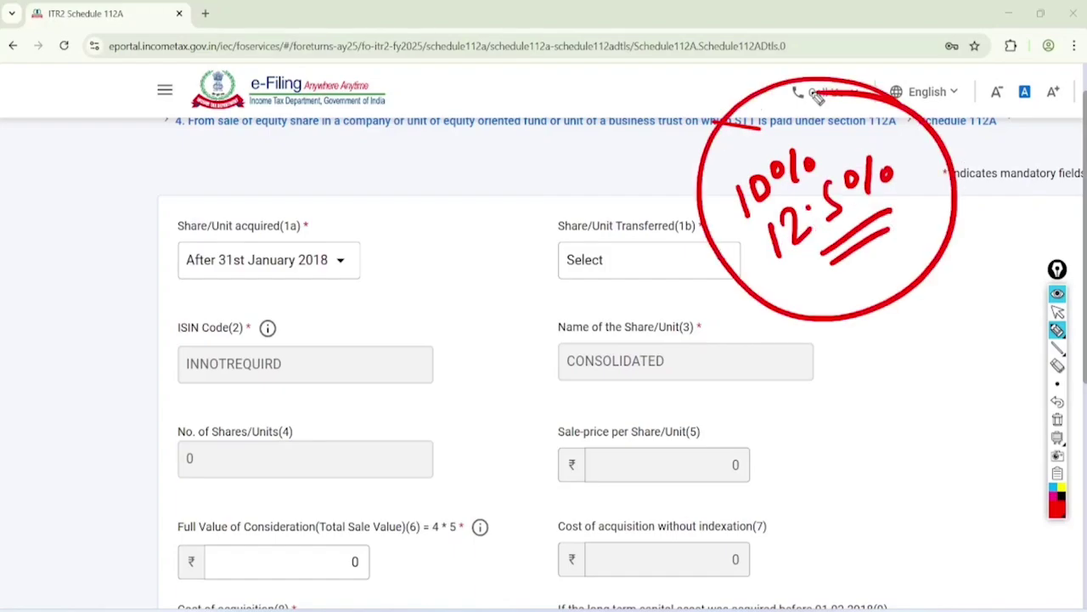
click(1058, 312)
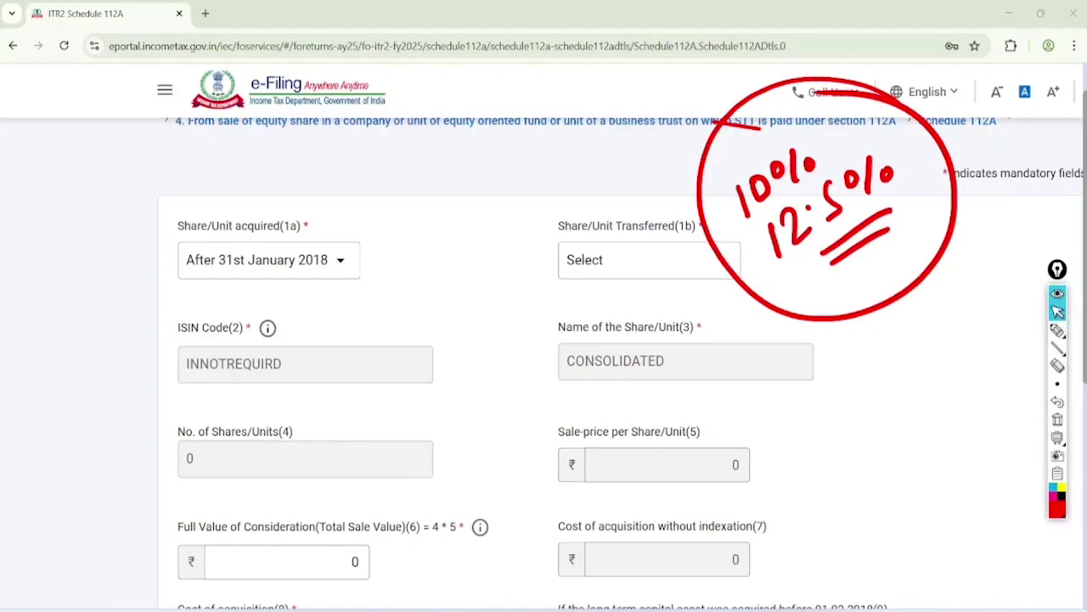
click(1057, 419)
Set Share/Unit Transferred (1b) to On or after 23rd July 2024 and Full Value of Consideration (6) to 225000
click(671, 260)
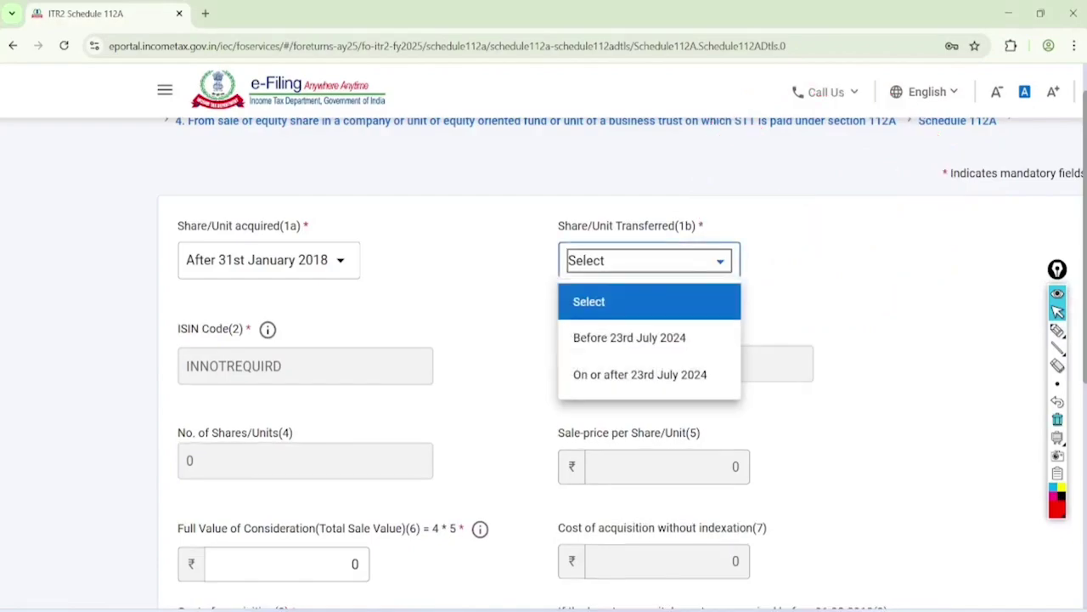
click(640, 374)
scroll(639, 374, down, 4)
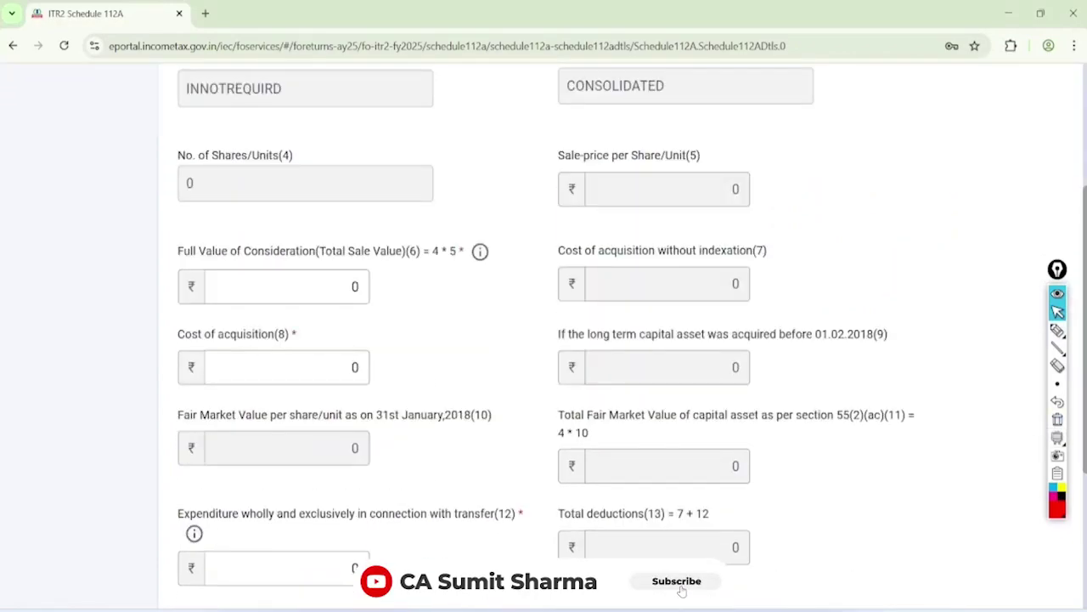
click(352, 277)
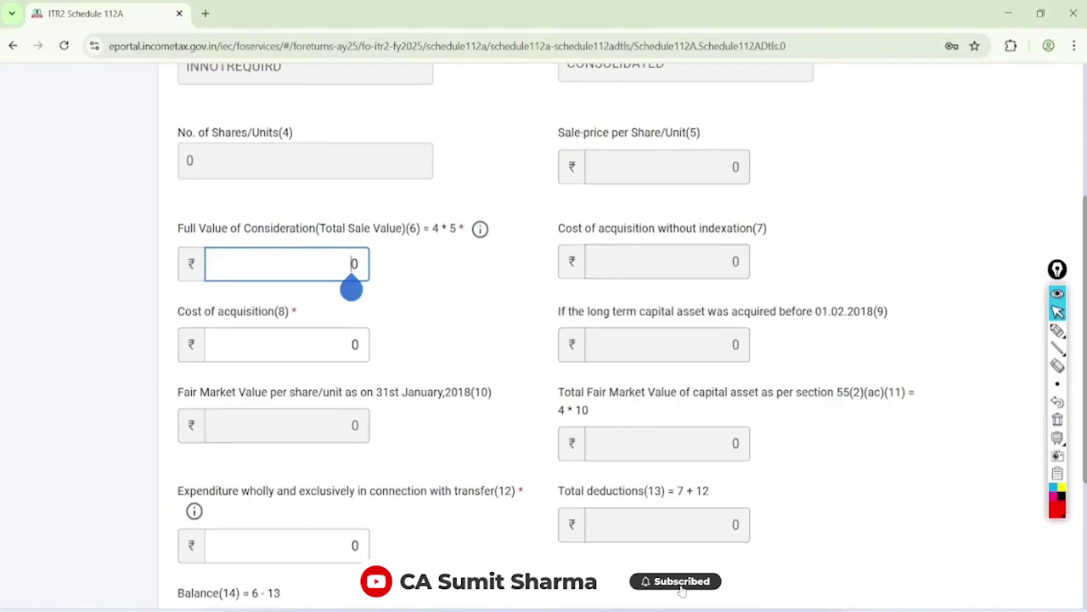
key(BackSpace)
text(225000)
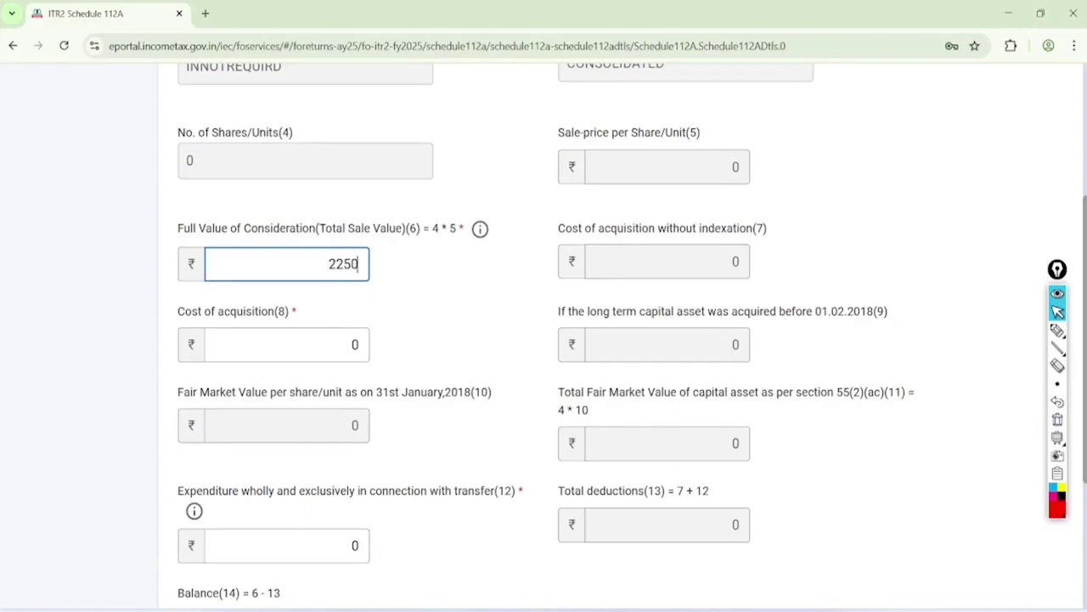
key(Tab)
Set Cost of acquisition (8) to 100000 and save the Schedule 112A entry
click(352, 349)
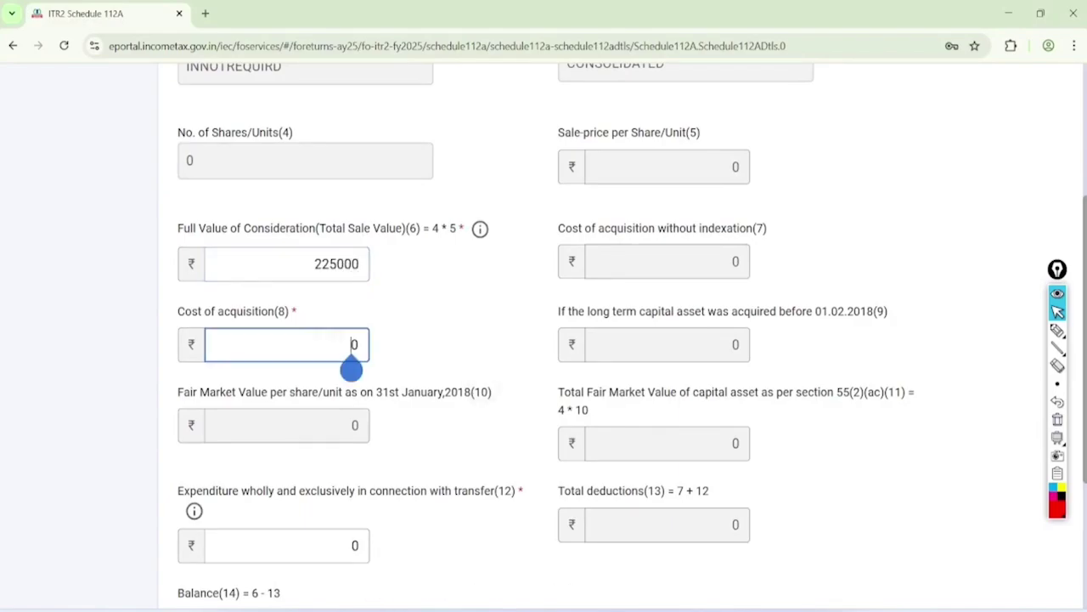
text(100000)
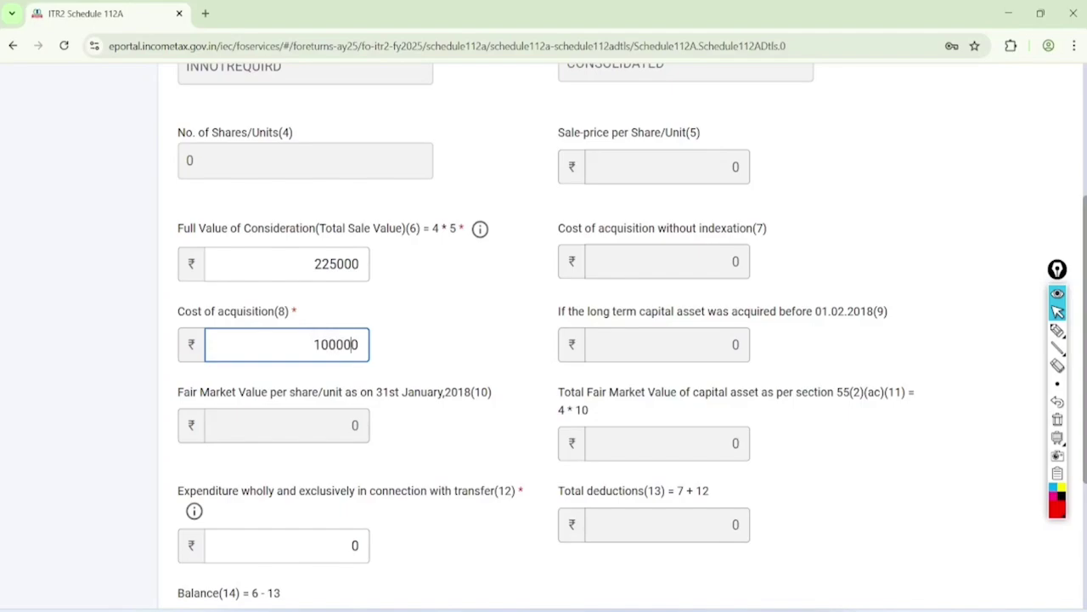
key(Tab)
scroll(544, 339, down, 2)
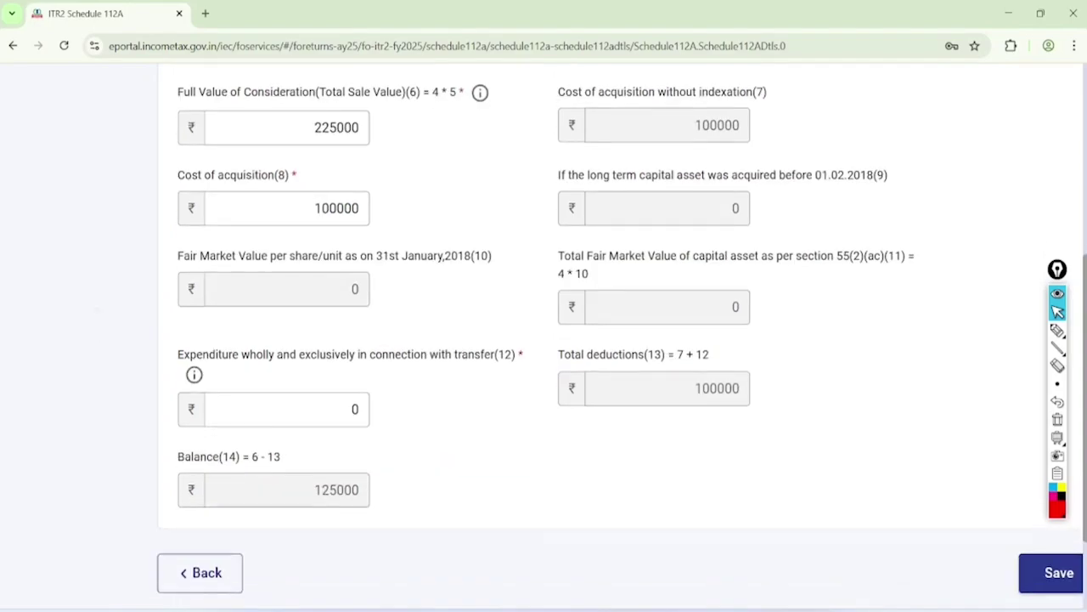
click(1058, 532)
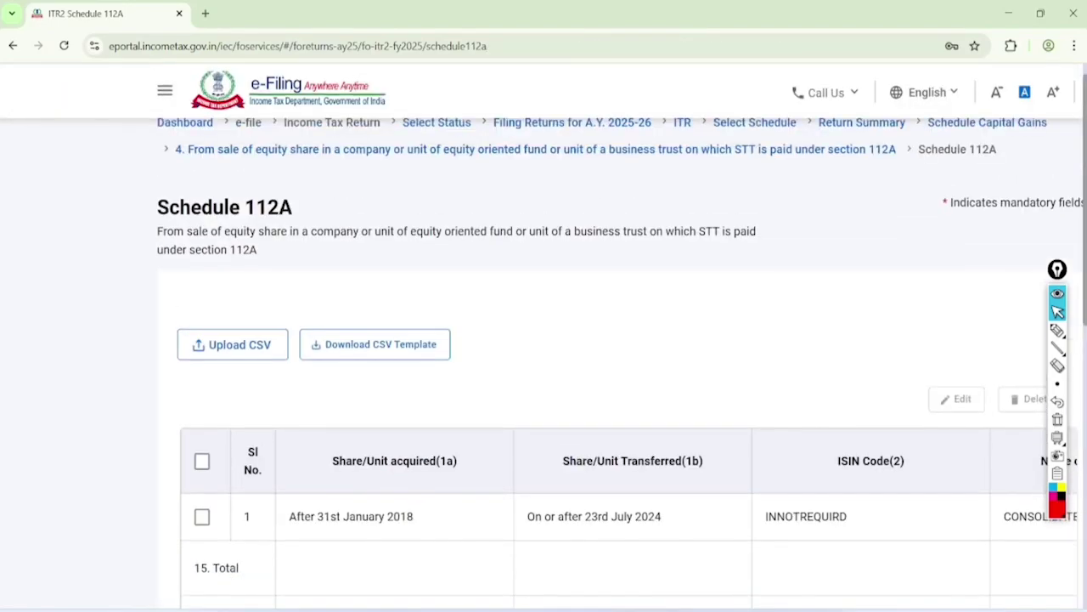
Confirm Schedule 112A and save the section 112A long-term gains details under item 4
scroll(544, 340, down, 7)
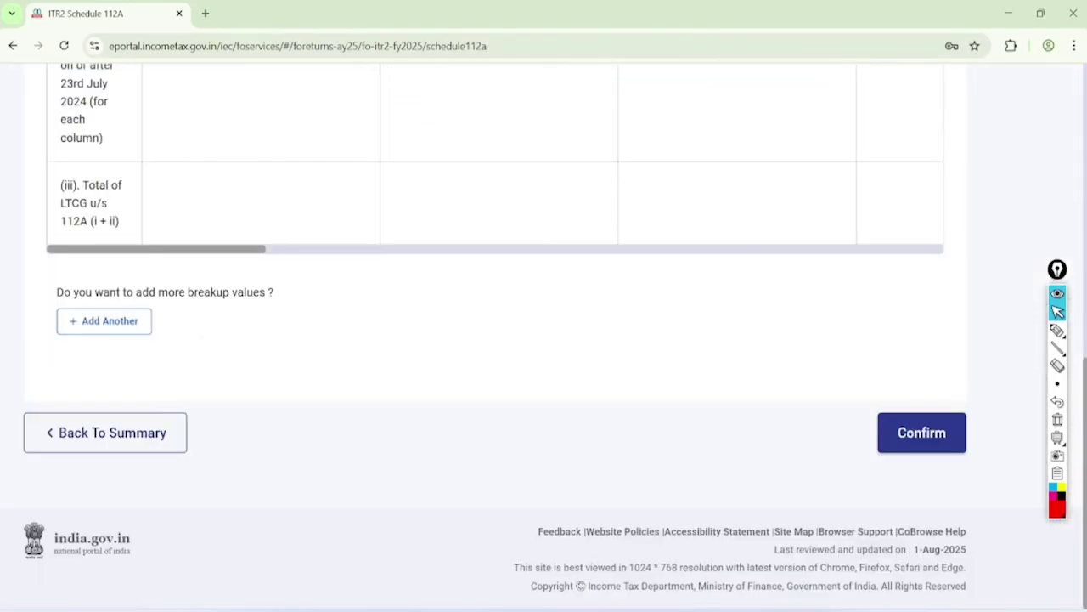
click(922, 432)
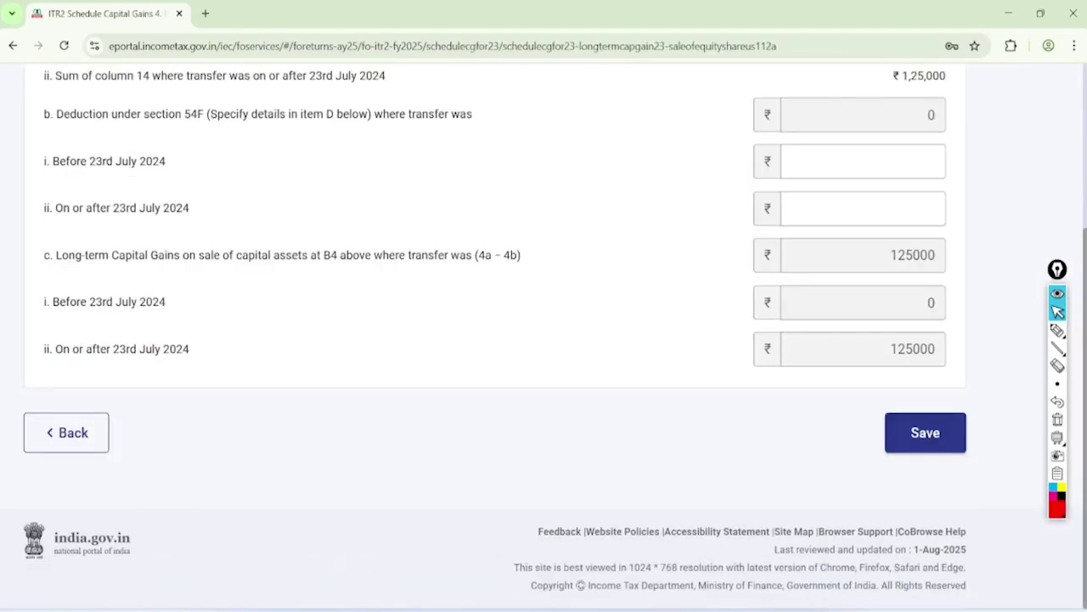
click(925, 433)
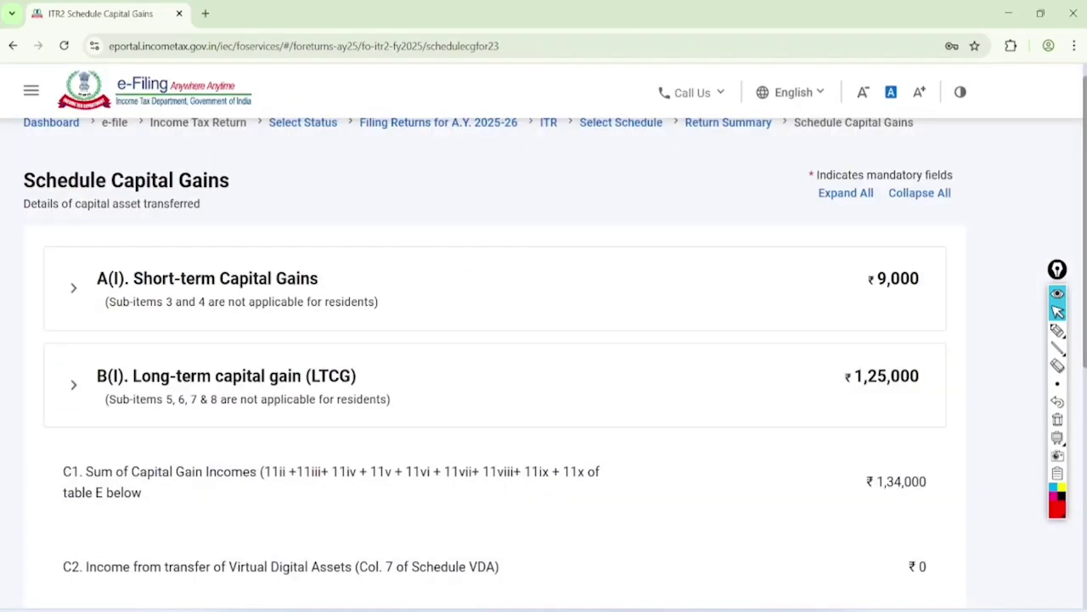
Circle the short-term gains, long-term gains and C1 total amounts in red, and clear the circles
click(1058, 329)
mouse_move(946, 246)
mouse_down()
mouse_move(847, 327)
mouse_move(934, 225)
mouse_up()
mouse_move(936, 349)
mouse_down()
mouse_move(849, 440)
mouse_move(858, 365)
mouse_up()
drag(935, 462, 917, 448)
click(1058, 312)
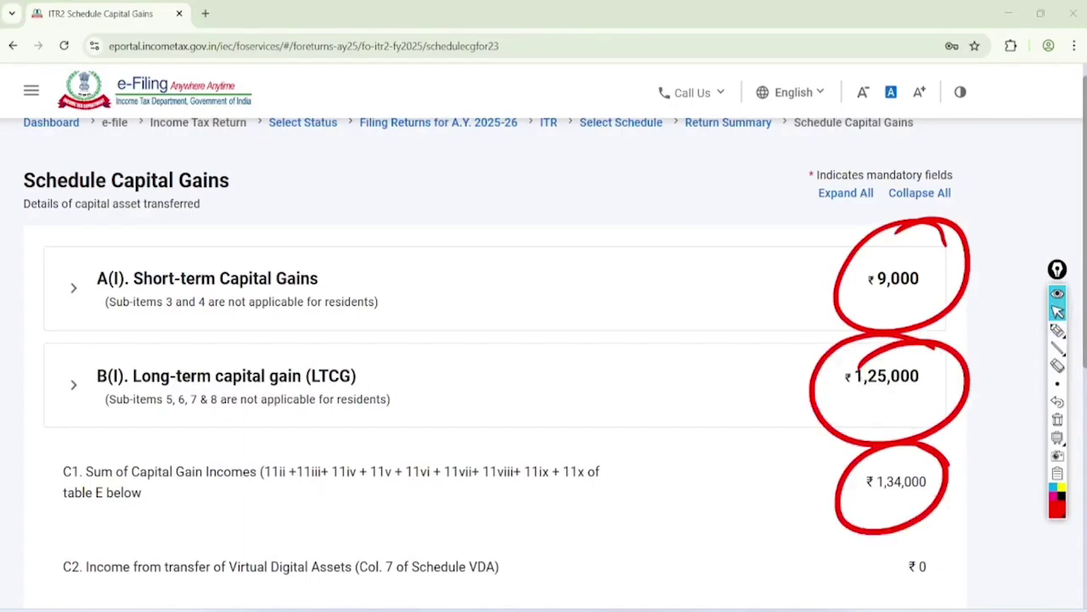
click(1058, 419)
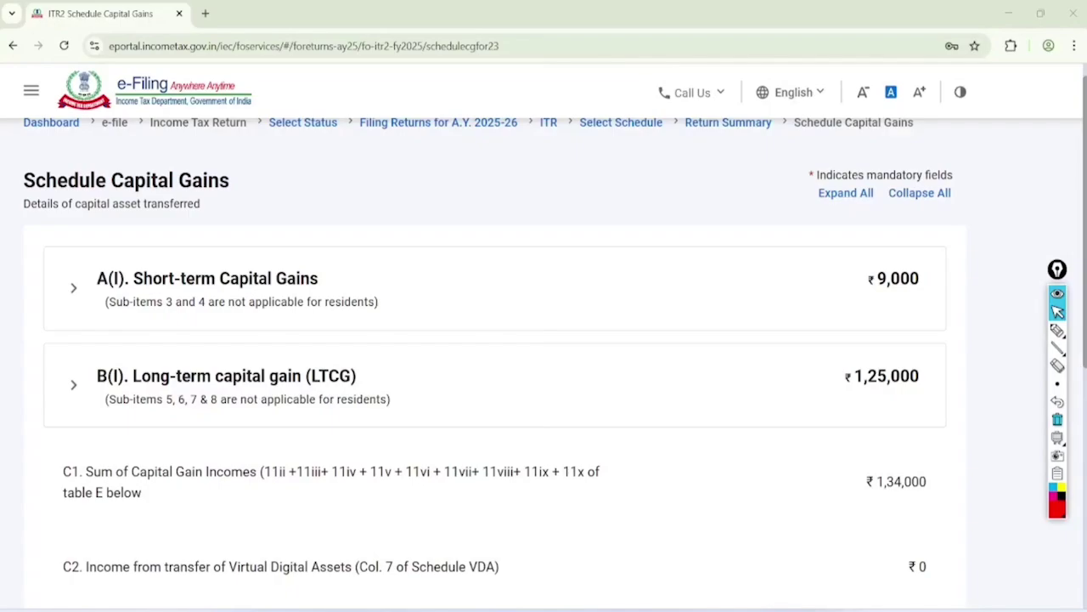
Expand B(I) Long-term capital gain and its item 9, and look through the remaining sections of Schedule Capital Gains
click(73, 384)
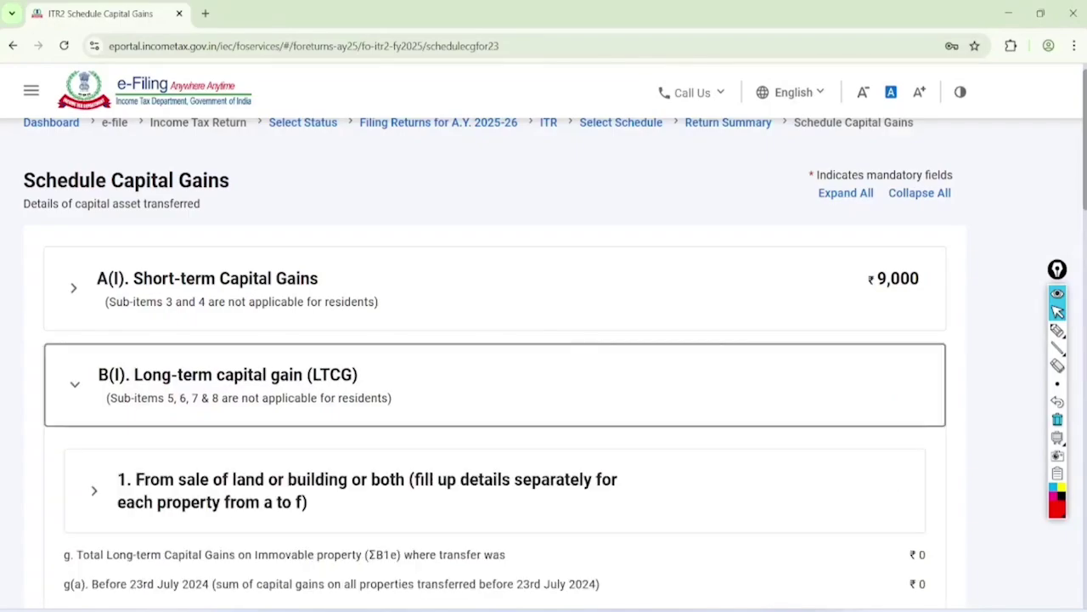
scroll(544, 339, down, 4)
scroll(543, 340, down, 4)
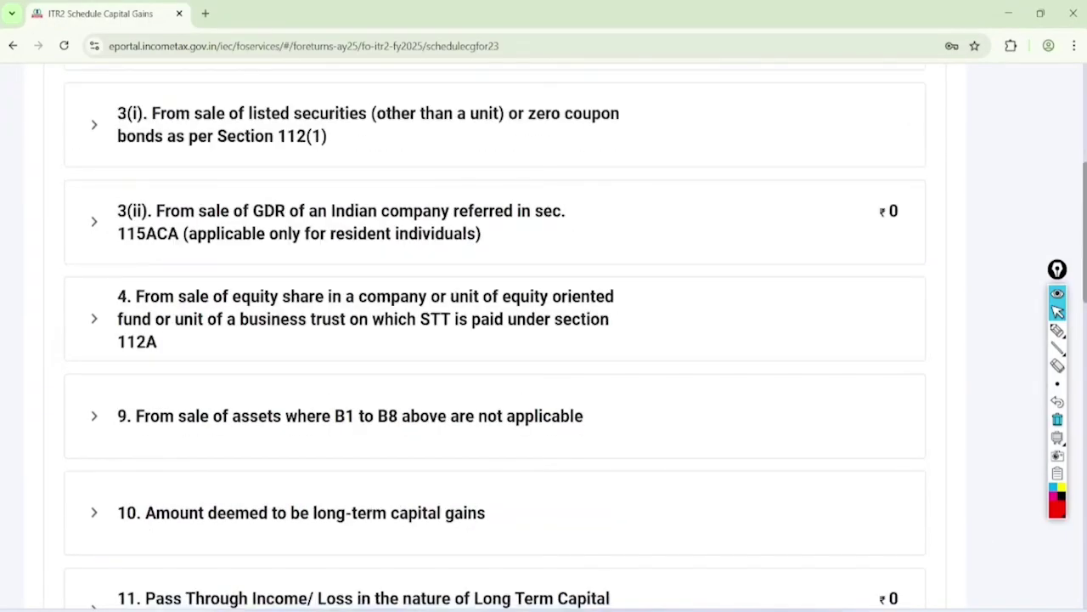
scroll(544, 340, down, 1)
click(95, 302)
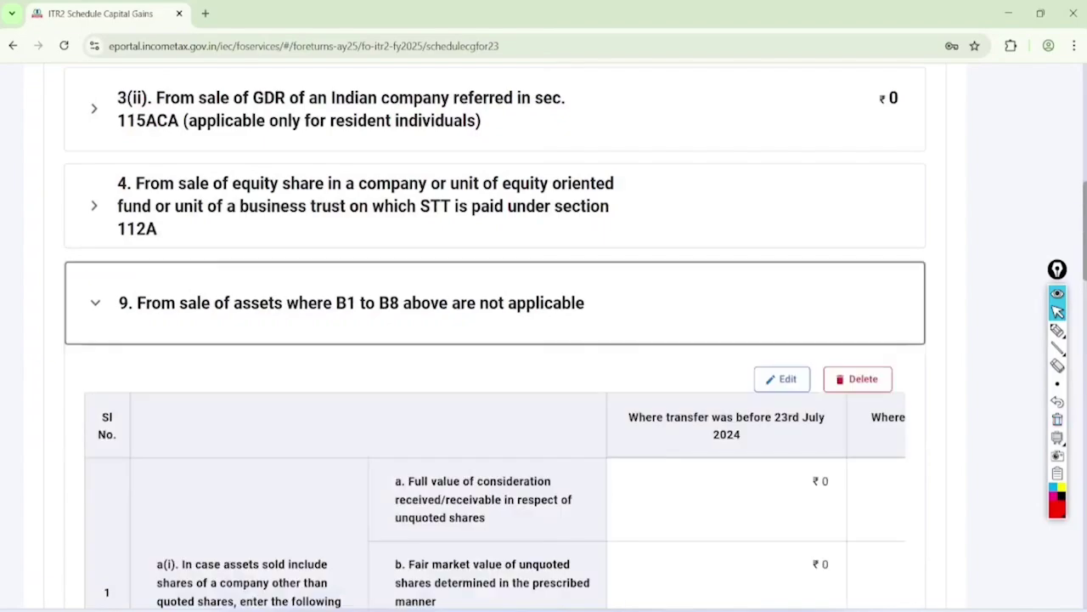
scroll(494, 339, down, 2)
scroll(544, 340, down, 15)
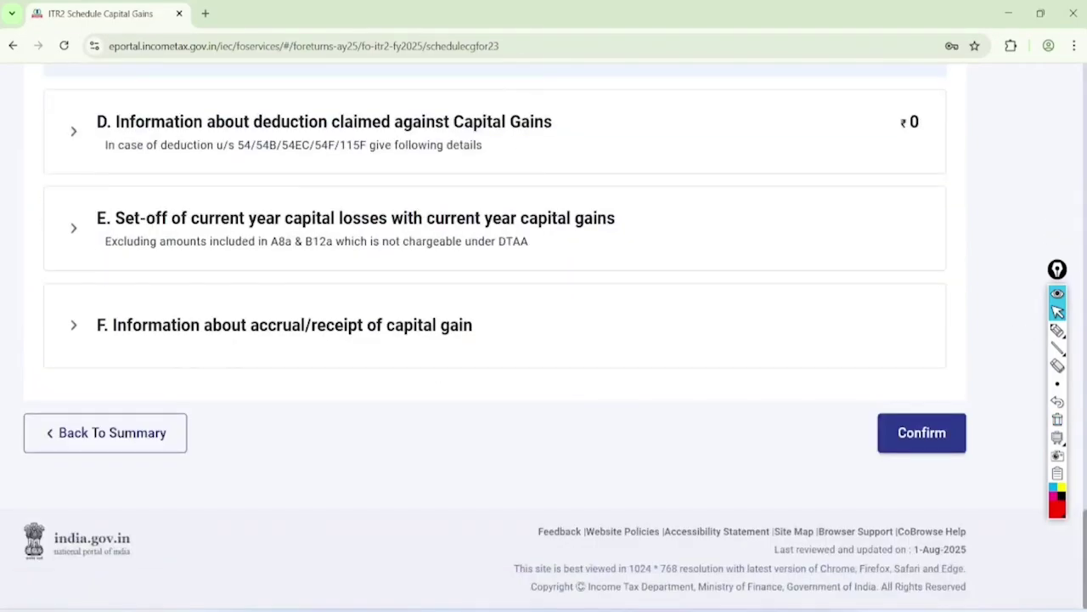
Go back to the Return Summary and reopen Schedule Capital Gains, acknowledging the section 234C interest notice
click(105, 432)
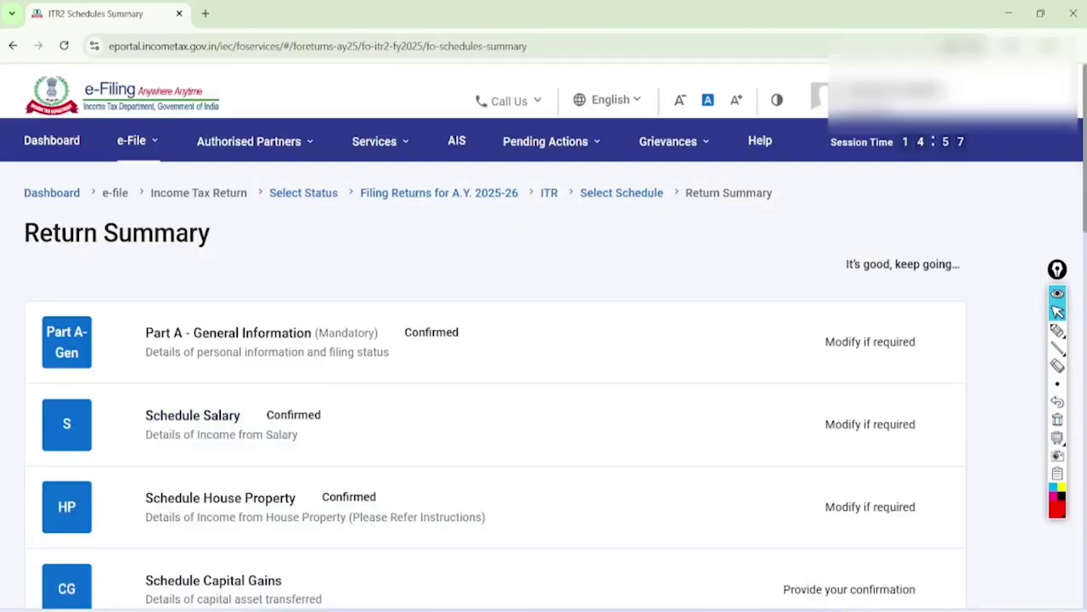
scroll(544, 340, down, 2)
scroll(544, 339, down, 1)
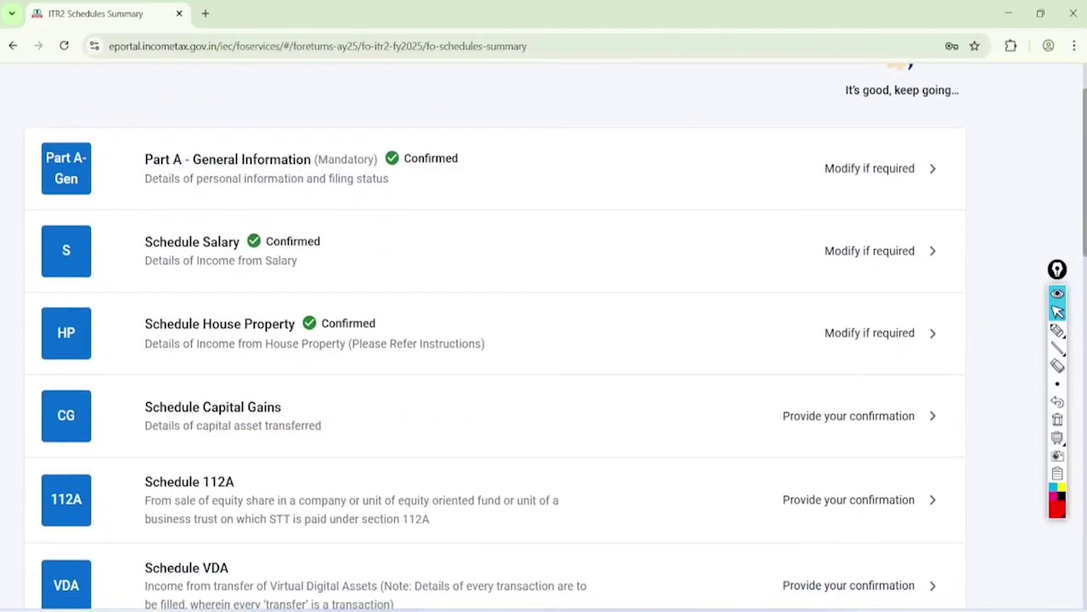
scroll(543, 340, down, 1)
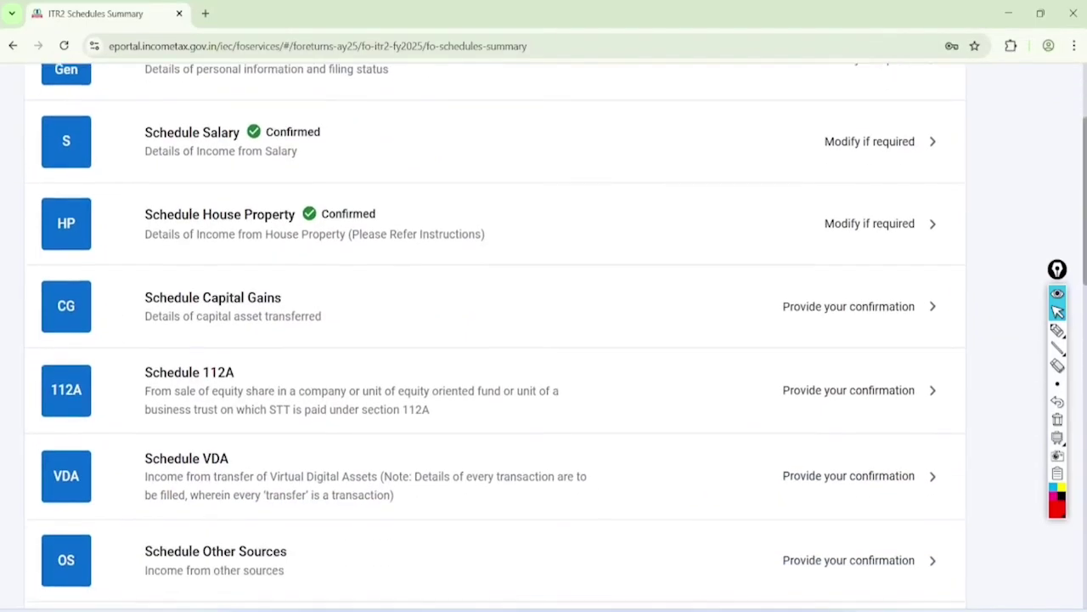
click(213, 298)
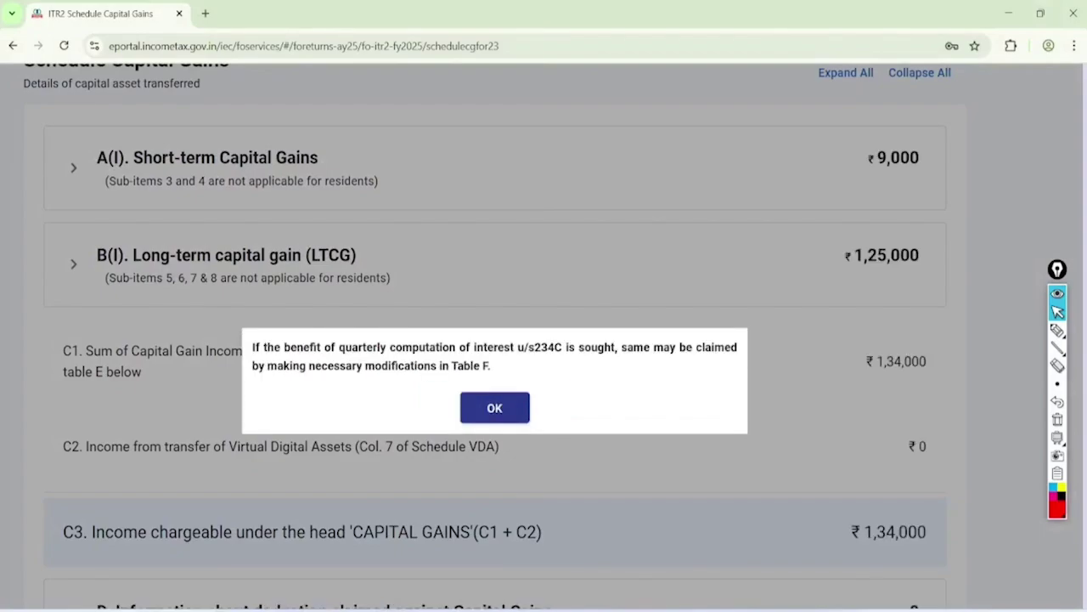
key(Return)
Expand table F, Information about accrual/receipt of capital gain, and examine its gain types and period columns
mouse_move(1057, 330)
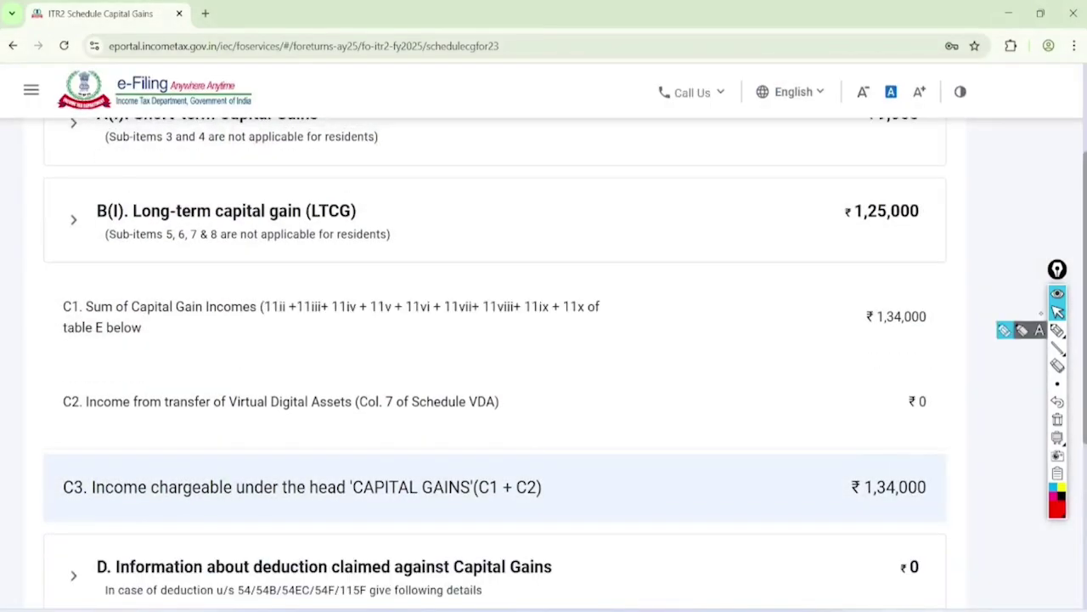
scroll(496, 340, up, 1)
scroll(496, 339, down, 4)
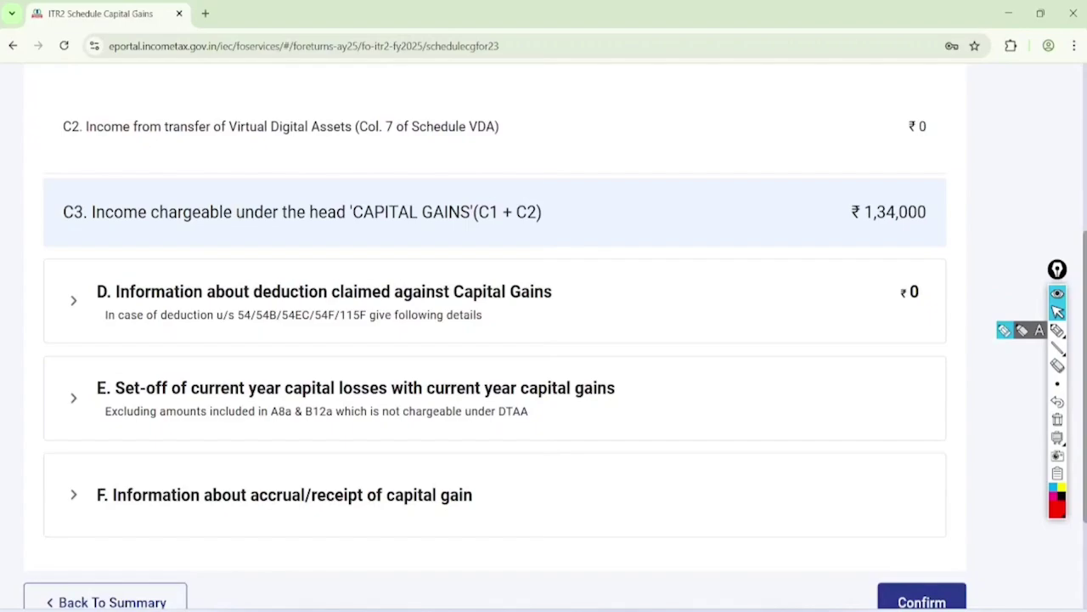
scroll(496, 339, down, 2)
click(390, 331)
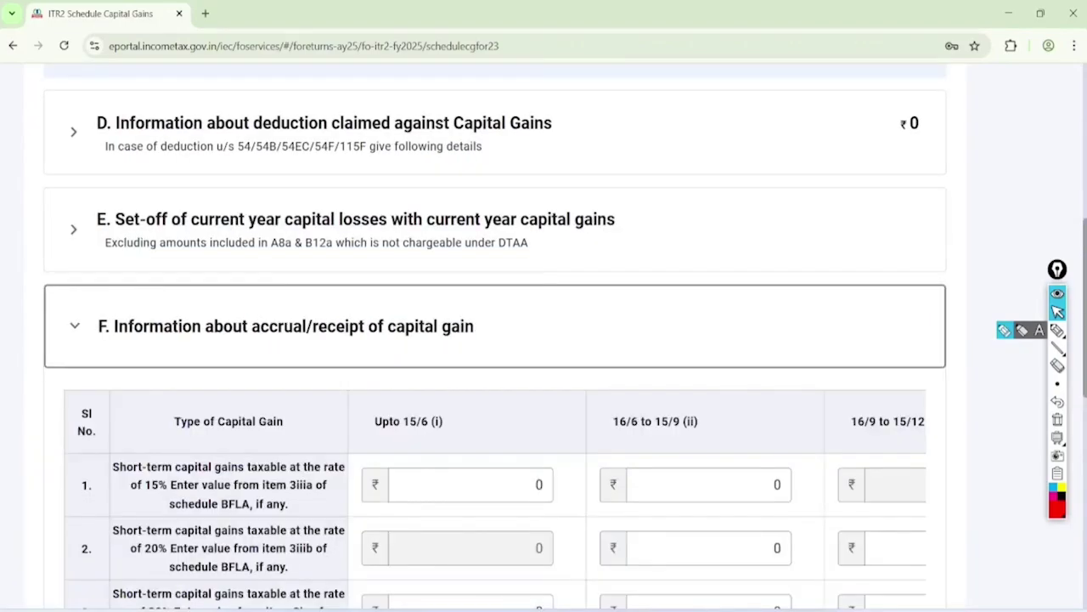
scroll(496, 340, down, 3)
scroll(497, 340, down, 1)
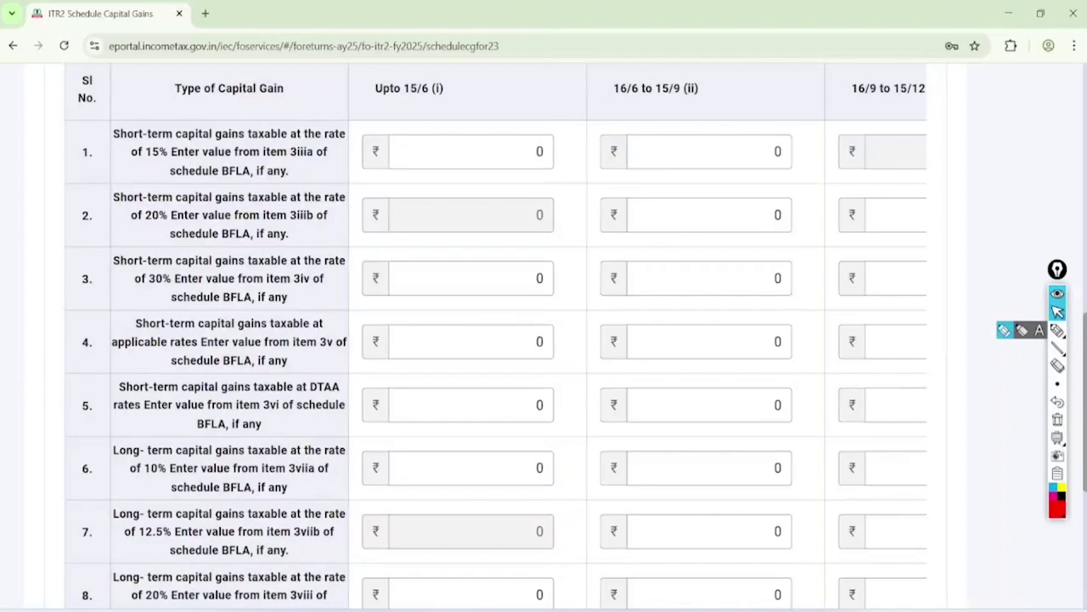
scroll(643, 371, right, 3)
scroll(643, 371, left, 3)
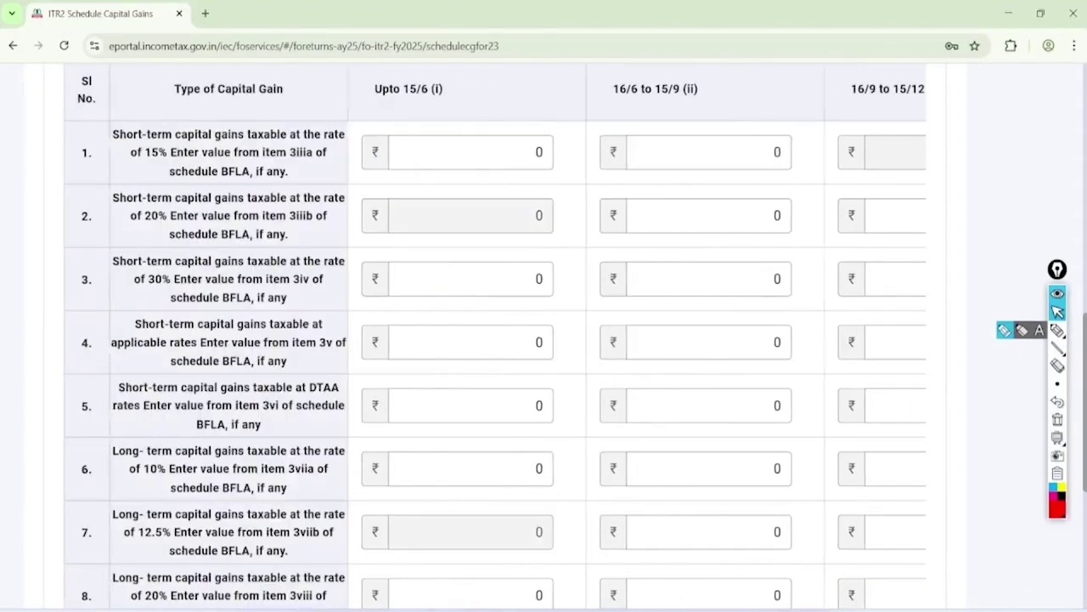
key(ctrl+shift+3)
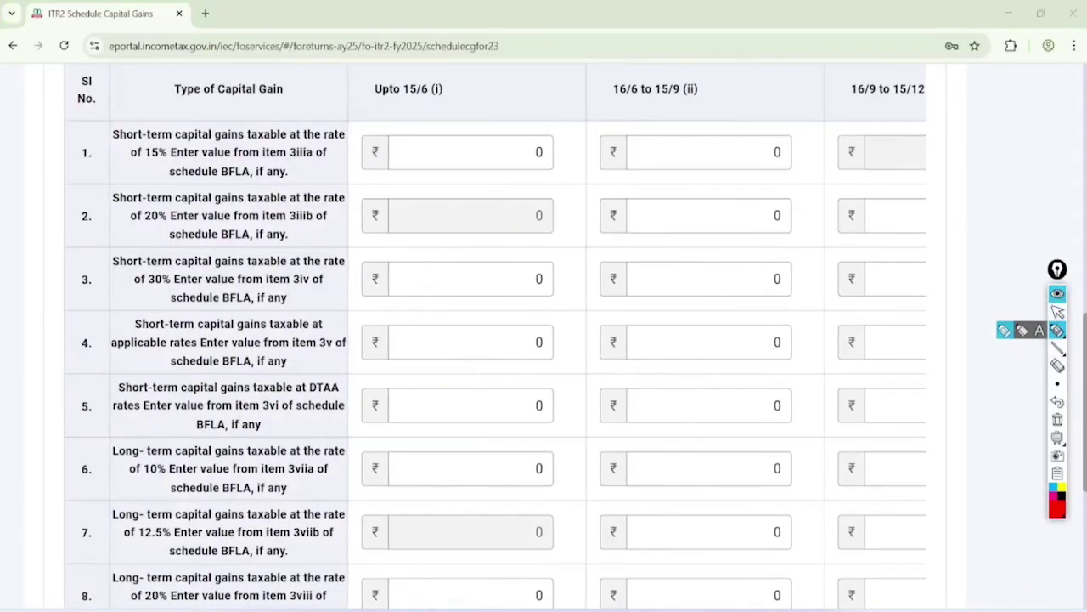
Tick the 16/6 to 15/9 and 16/9 to 15/12 period columns of table F in red, and clear the marks
drag(584, 85, 667, 41)
drag(817, 82, 896, 70)
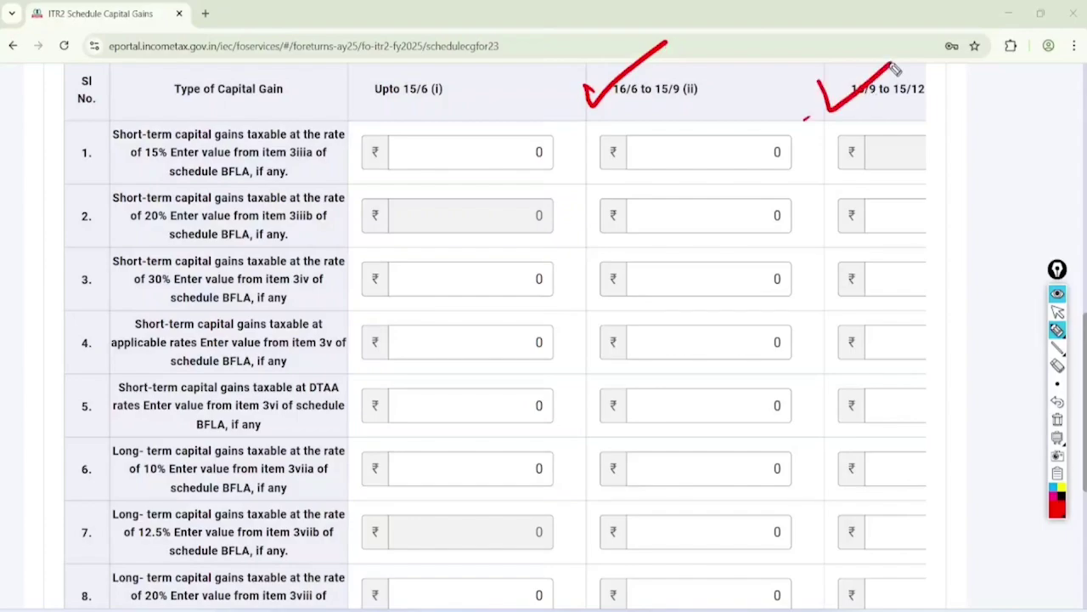
click(1058, 312)
click(1058, 419)
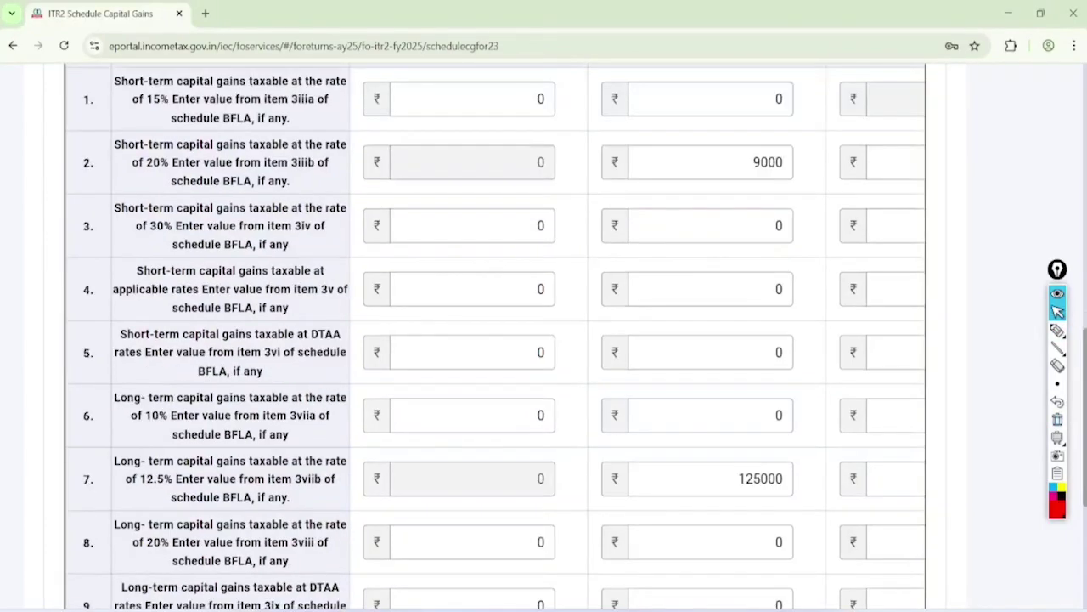
Circle the short-term 20% and long-term 12.5% rates and their 16/6 to 15/9 amounts in red, and clear the circles
click(1057, 330)
mouse_move(780, 126)
mouse_down()
mouse_move(726, 176)
mouse_move(733, 143)
mouse_up()
mouse_move(161, 121)
mouse_down()
mouse_move(136, 187)
mouse_move(157, 117)
mouse_up()
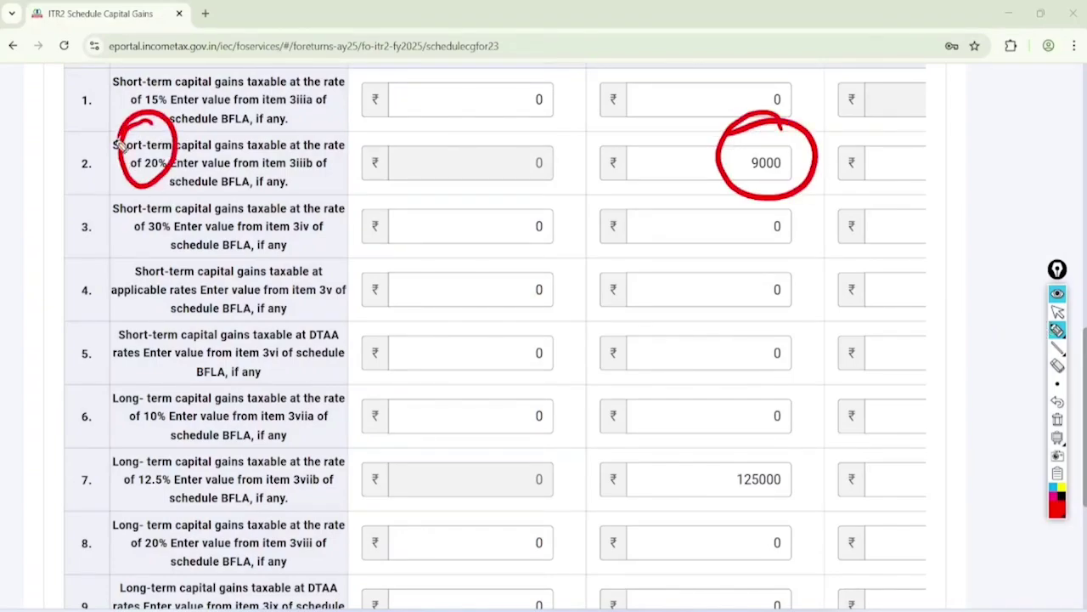
mouse_move(792, 443)
mouse_down()
mouse_move(735, 433)
mouse_move(752, 444)
mouse_up()
mouse_move(140, 433)
mouse_down()
mouse_move(188, 486)
mouse_move(144, 435)
mouse_up()
click(1058, 312)
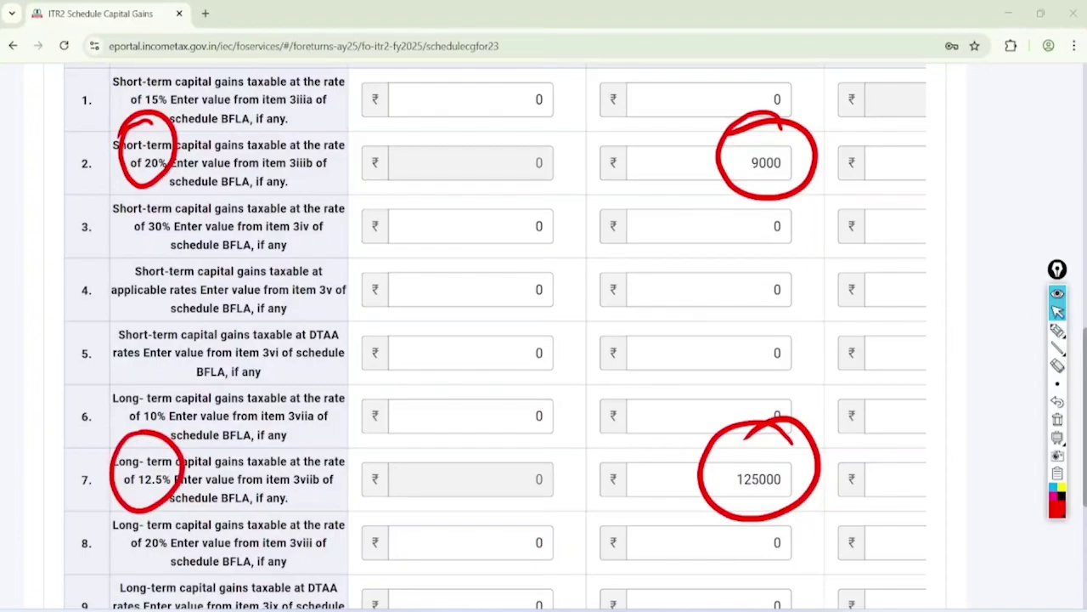
click(1057, 419)
Confirm Schedule Capital Gains and return to the schedules summary
scroll(986, 399, down, 2)
scroll(496, 340, down, 3)
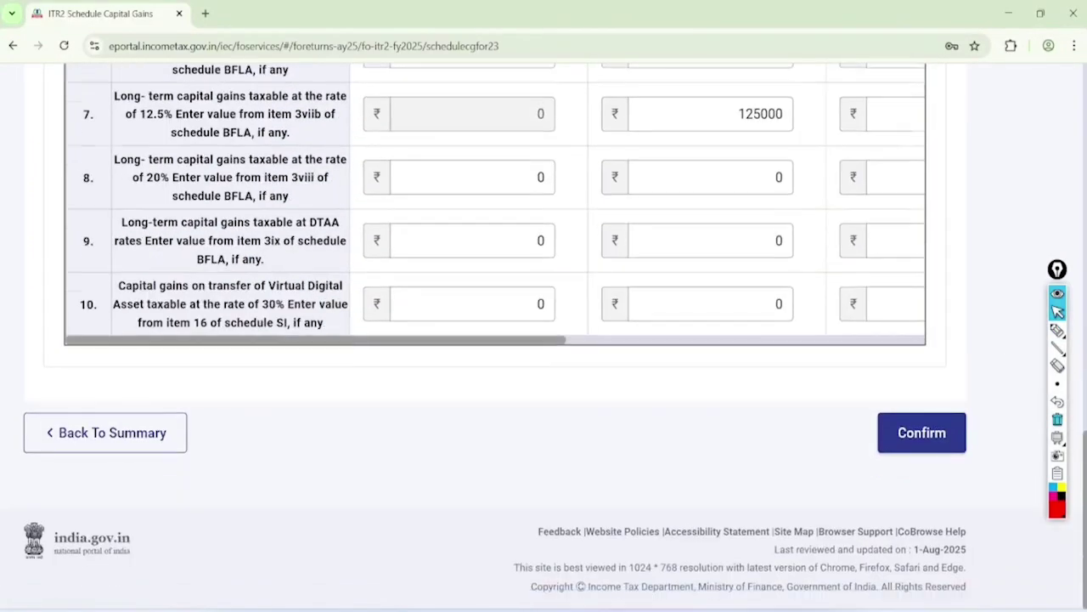
click(920, 433)
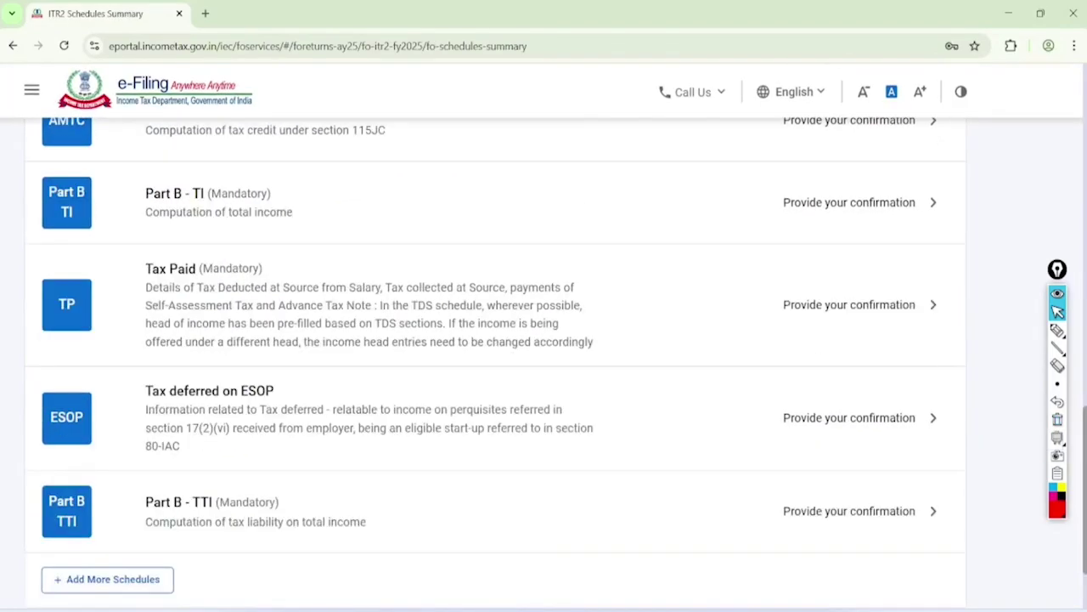
Open Schedule VDA from the summary, start a new virtual digital asset entry, and examine its fields
scroll(496, 363, up, 12)
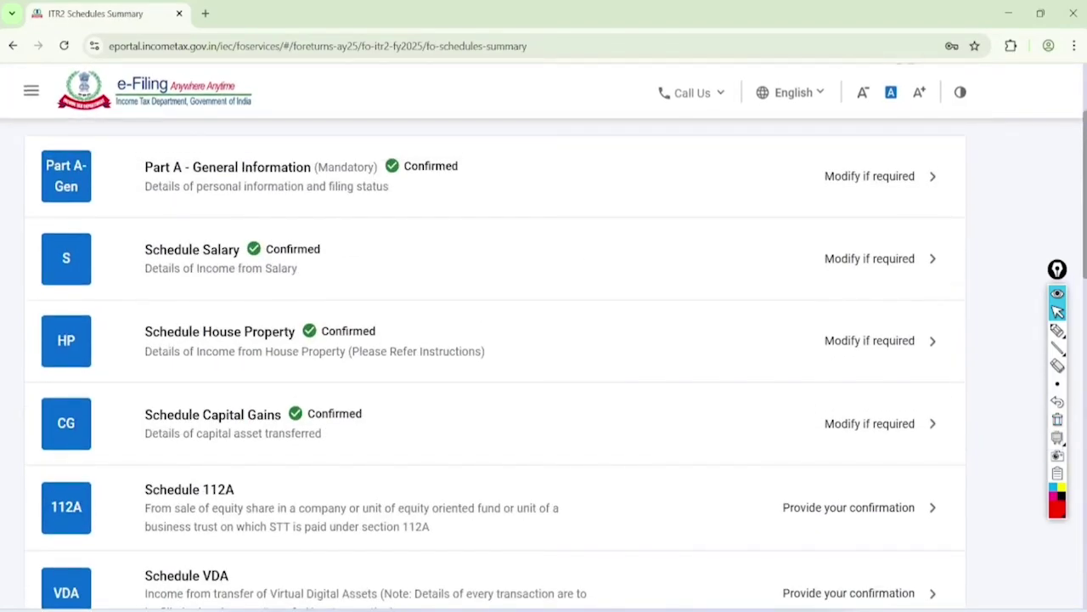
scroll(495, 363, down, 4)
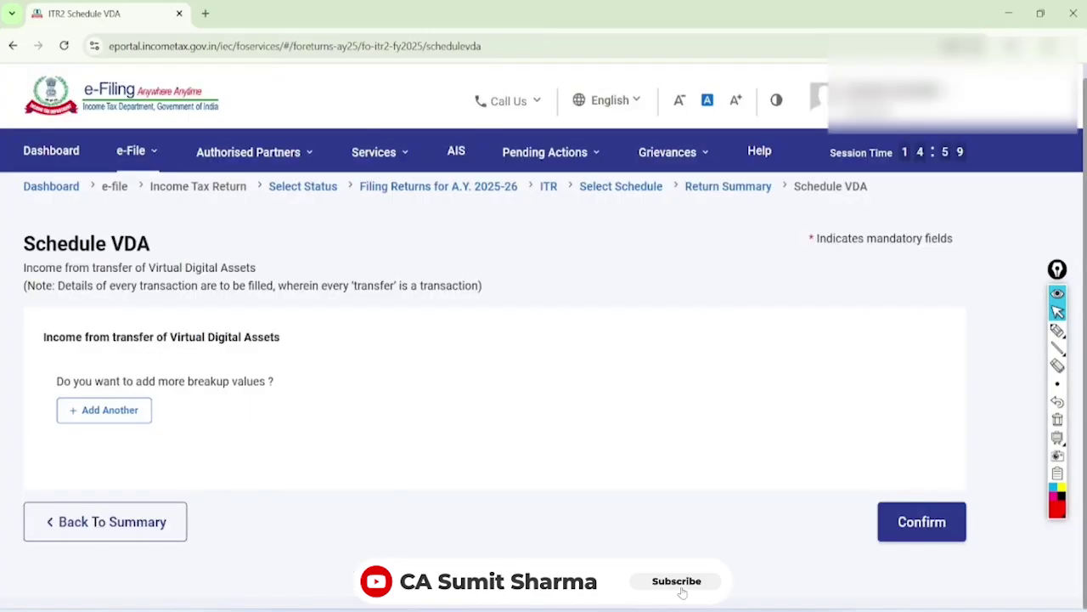
click(104, 411)
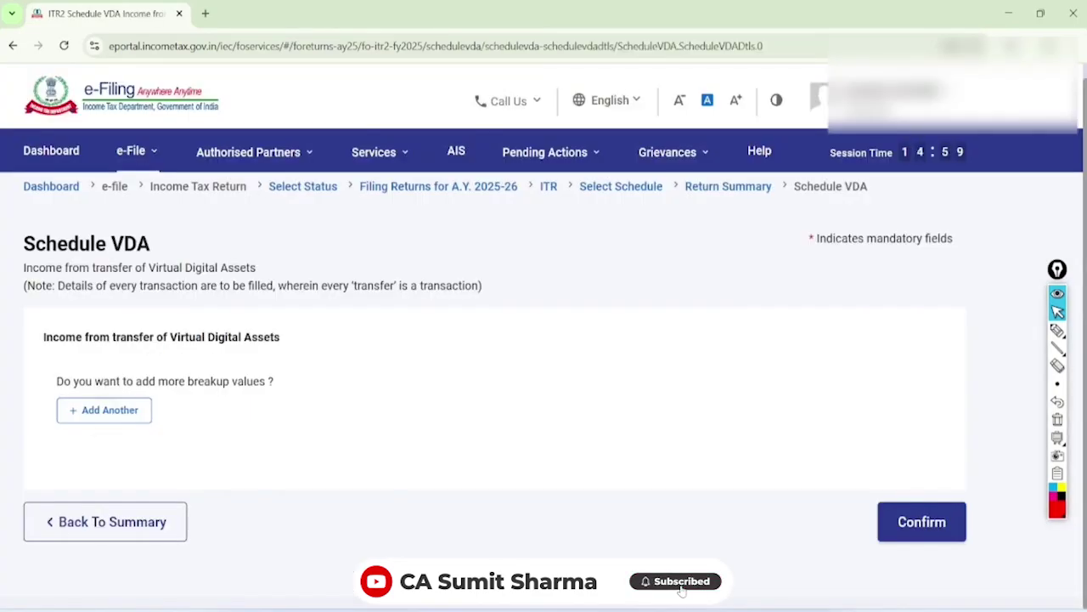
scroll(495, 362, down, 1)
scroll(495, 363, down, 2)
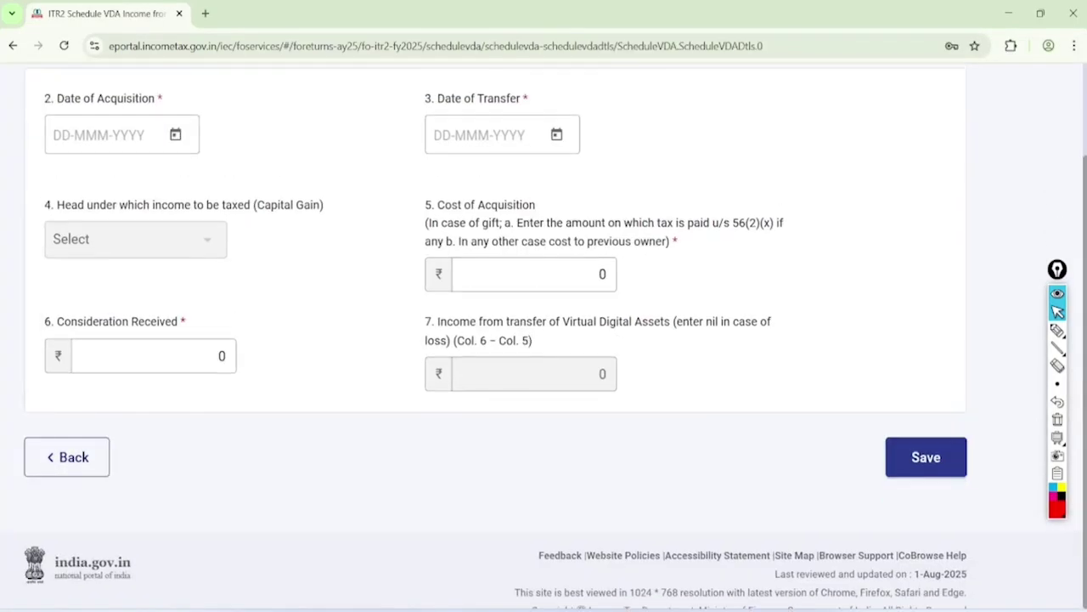
Circle Date of Acquisition, Date of Transfer, Consideration Received and Cost of Acquisition in red, and clear the circles
click(1057, 331)
mouse_move(170, 64)
mouse_down()
mouse_move(76, 51)
mouse_move(183, 47)
mouse_move(72, 85)
mouse_up()
mouse_move(565, 68)
mouse_down()
mouse_move(495, 37)
mouse_move(510, 34)
mouse_move(457, 66)
mouse_up()
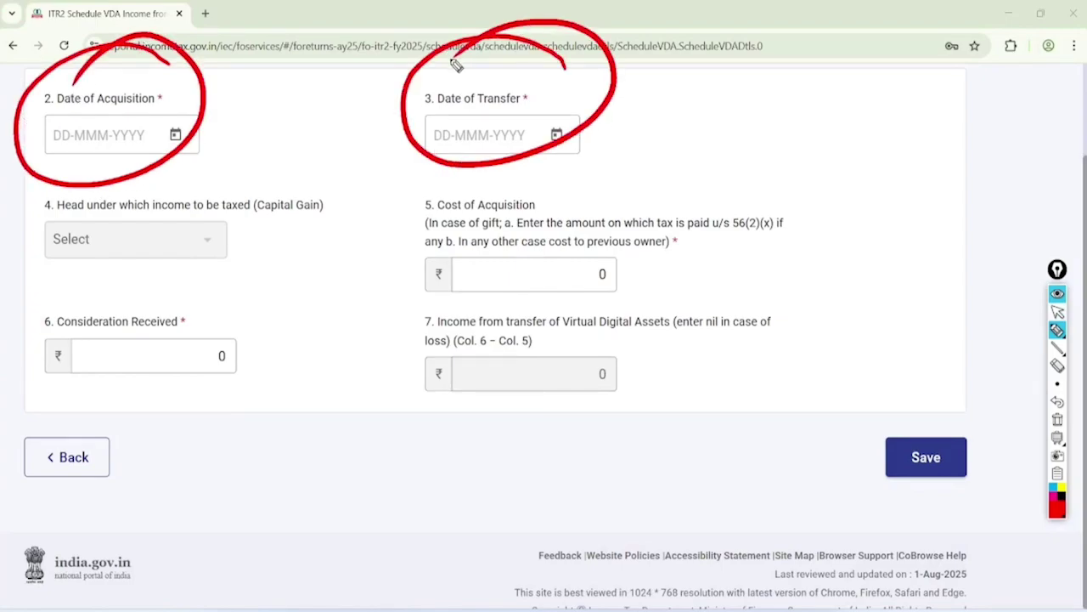
mouse_move(197, 296)
mouse_down()
mouse_move(21, 352)
mouse_move(104, 344)
mouse_up()
mouse_move(568, 206)
mouse_down()
mouse_move(632, 251)
mouse_move(548, 170)
mouse_up()
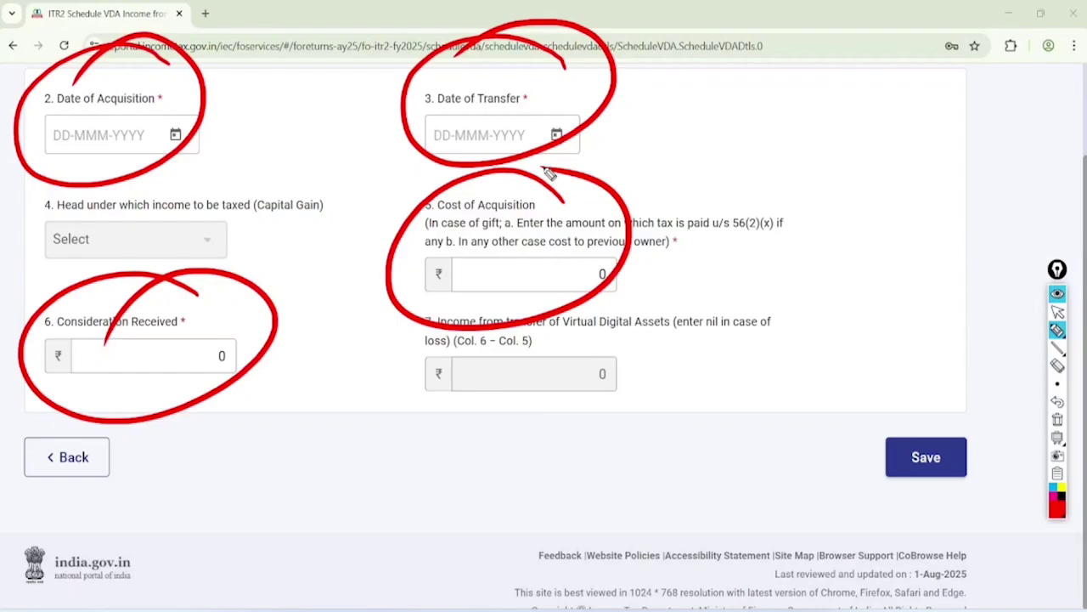
click(1057, 311)
click(1057, 419)
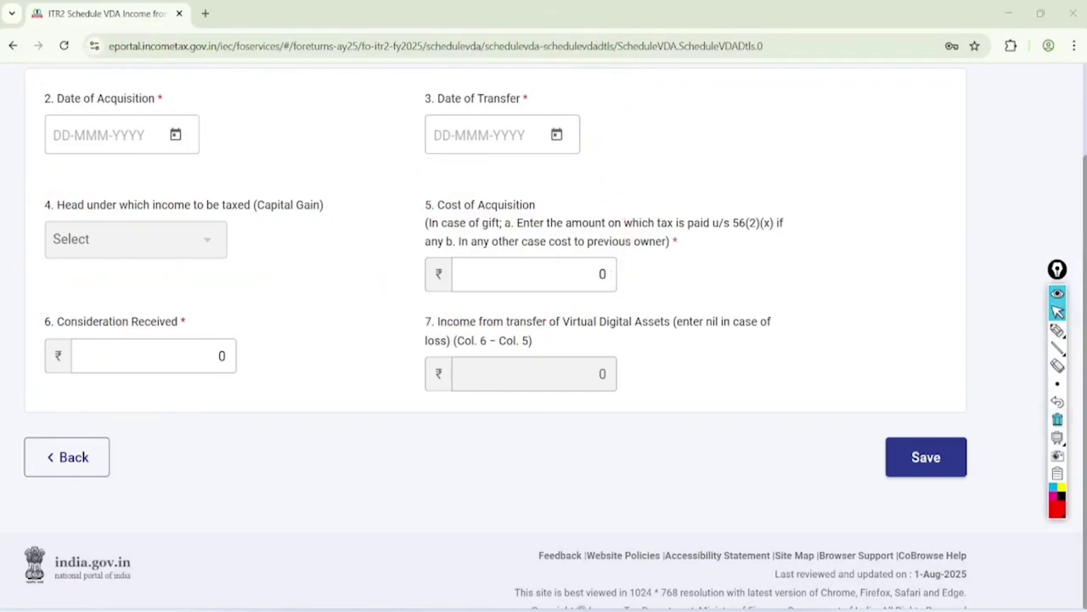
Leave the empty Schedule VDA entry without saving, return to the Return Summary, and open Schedule Other Sources
click(68, 457)
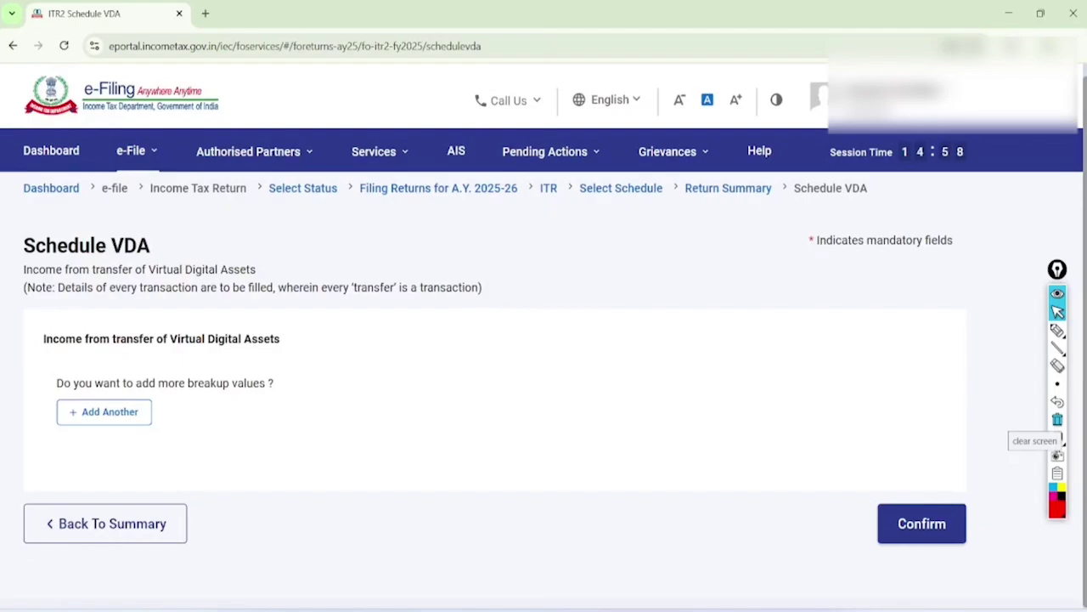
click(105, 524)
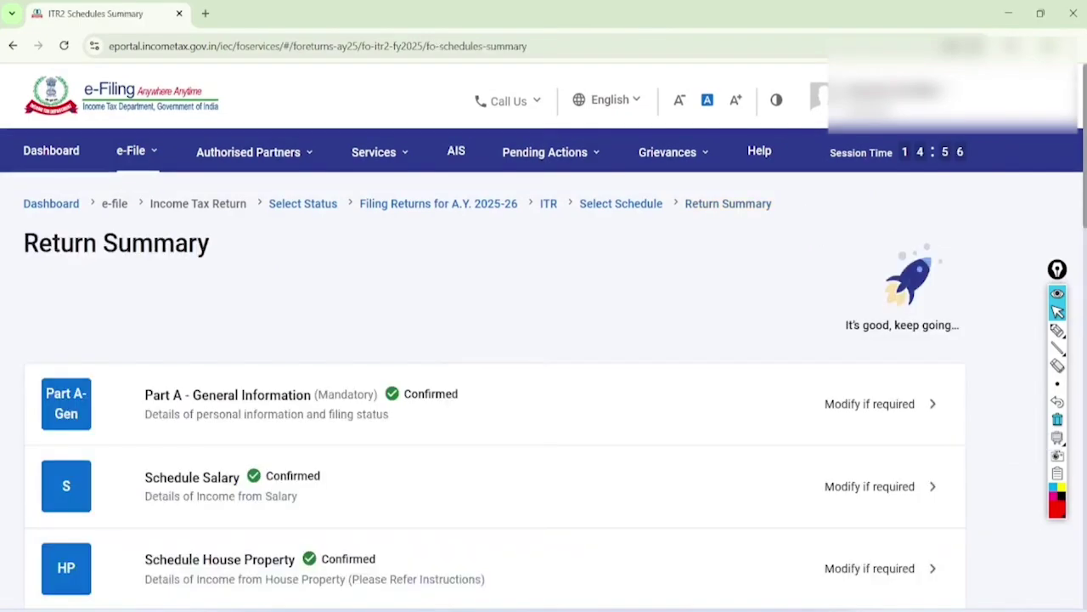
scroll(544, 340, down, 5)
scroll(493, 340, down, 1)
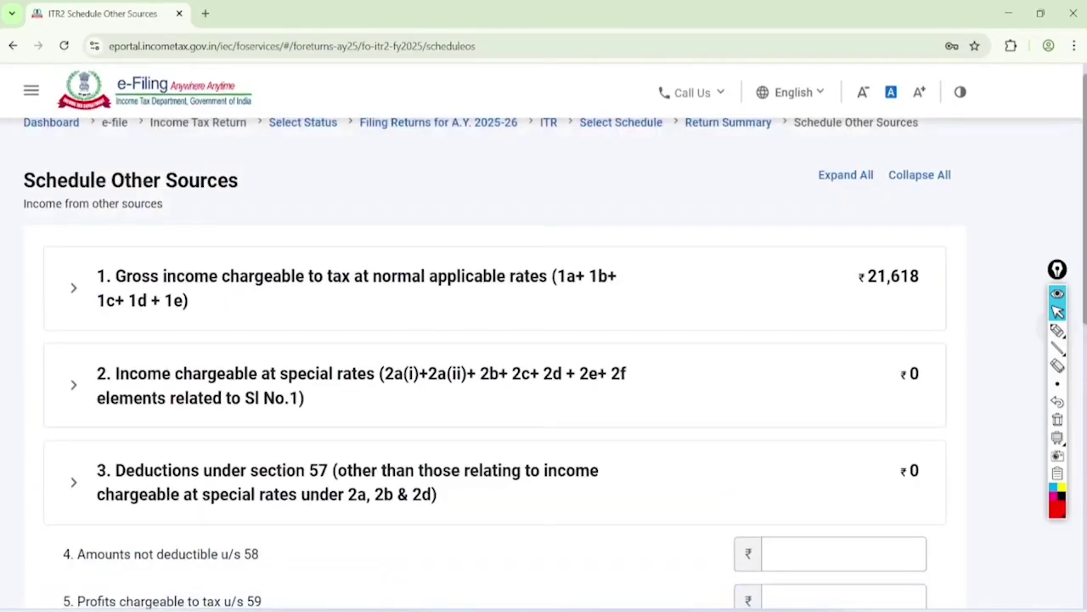
Mark the normal applicable rates, the special rates and the item 1 gross income amount in red, and clear the marks
click(1057, 329)
mouse_move(411, 223)
mouse_down()
mouse_move(373, 300)
mouse_move(404, 220)
mouse_move(472, 262)
mouse_move(586, 178)
mouse_up()
mouse_move(336, 319)
mouse_down()
mouse_move(367, 361)
mouse_move(340, 327)
mouse_move(270, 366)
mouse_up()
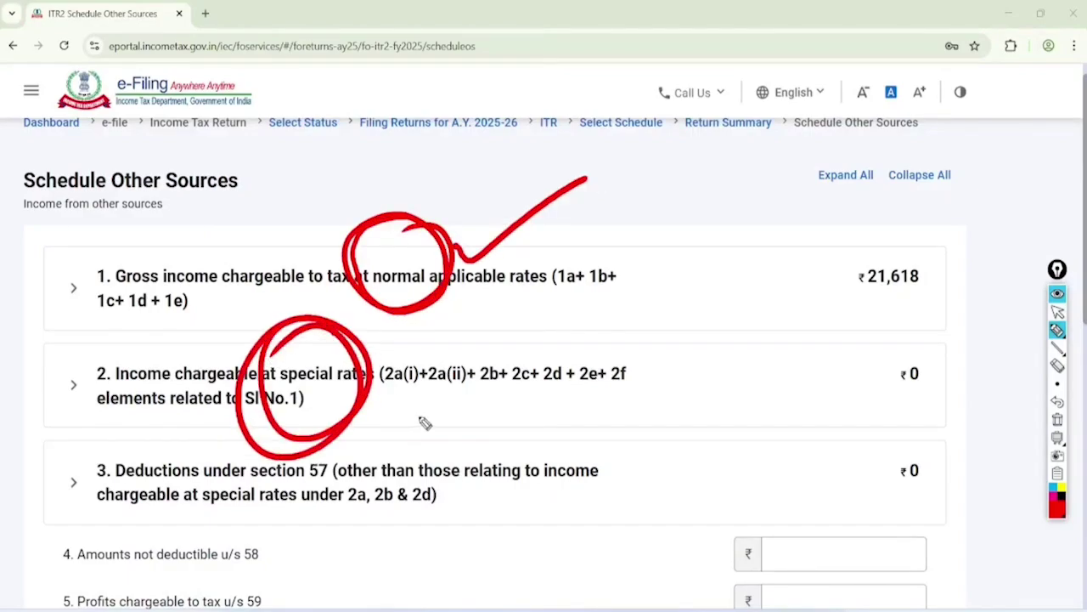
mouse_move(429, 398)
mouse_down()
mouse_move(447, 430)
mouse_move(485, 429)
mouse_move(668, 360)
mouse_up()
mouse_move(935, 246)
mouse_down()
mouse_move(821, 296)
mouse_move(857, 234)
mouse_up()
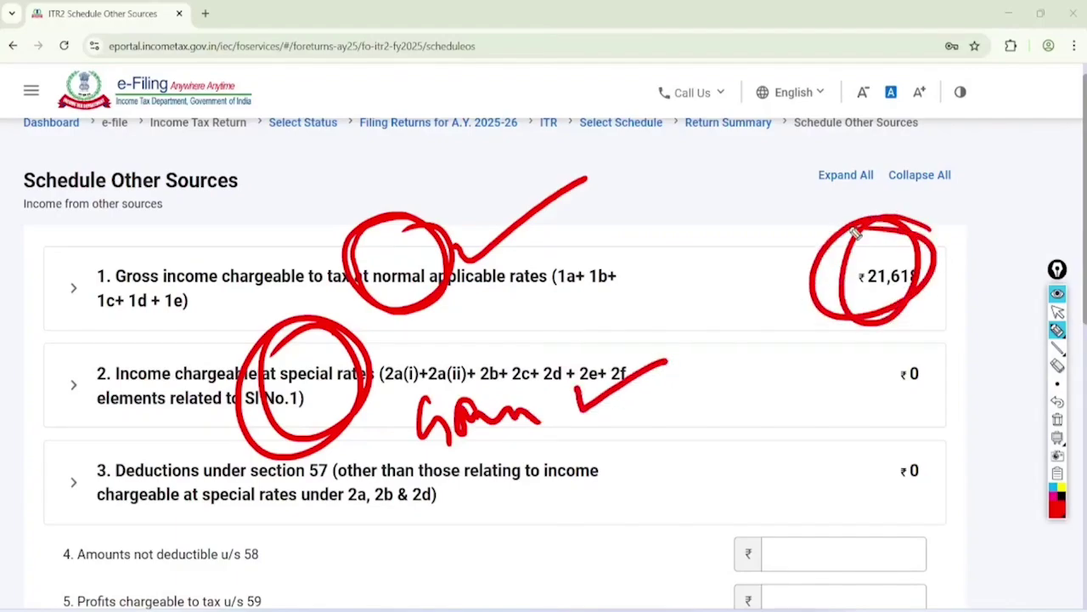
click(1057, 312)
click(1057, 419)
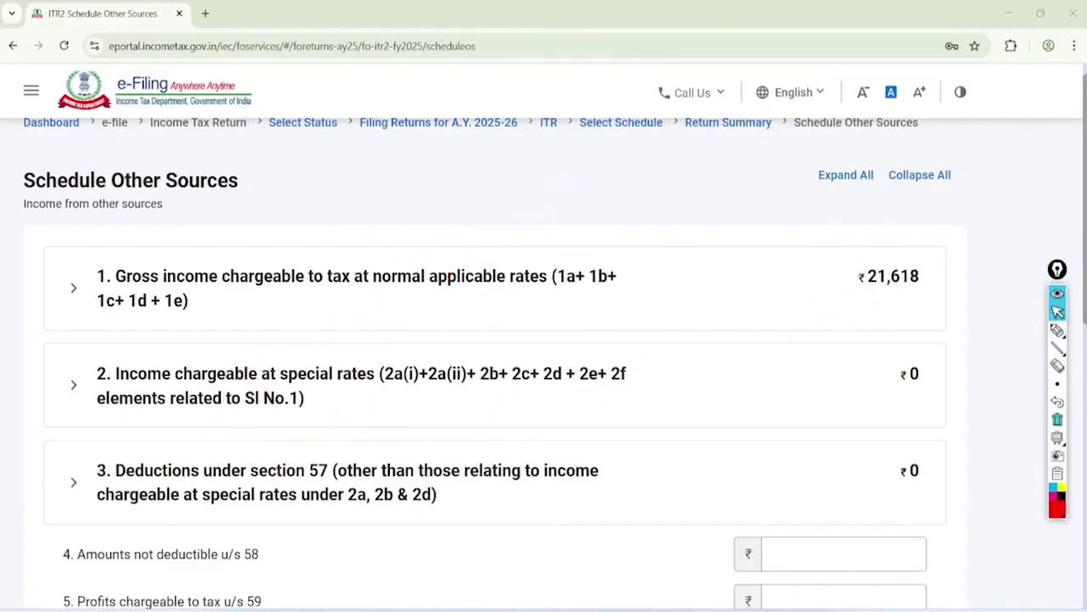
Expand item 1, Gross income chargeable at normal applicable rates, open it for editing, and look through its dividend, interest and other fields
click(90, 287)
scroll(544, 340, down, 1)
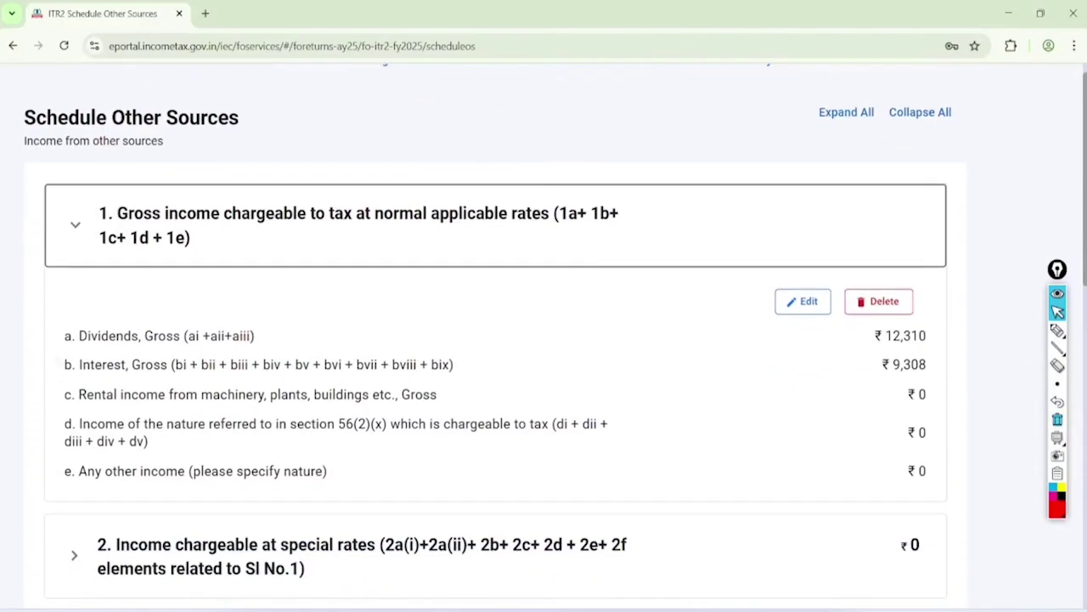
scroll(544, 340, down, 1)
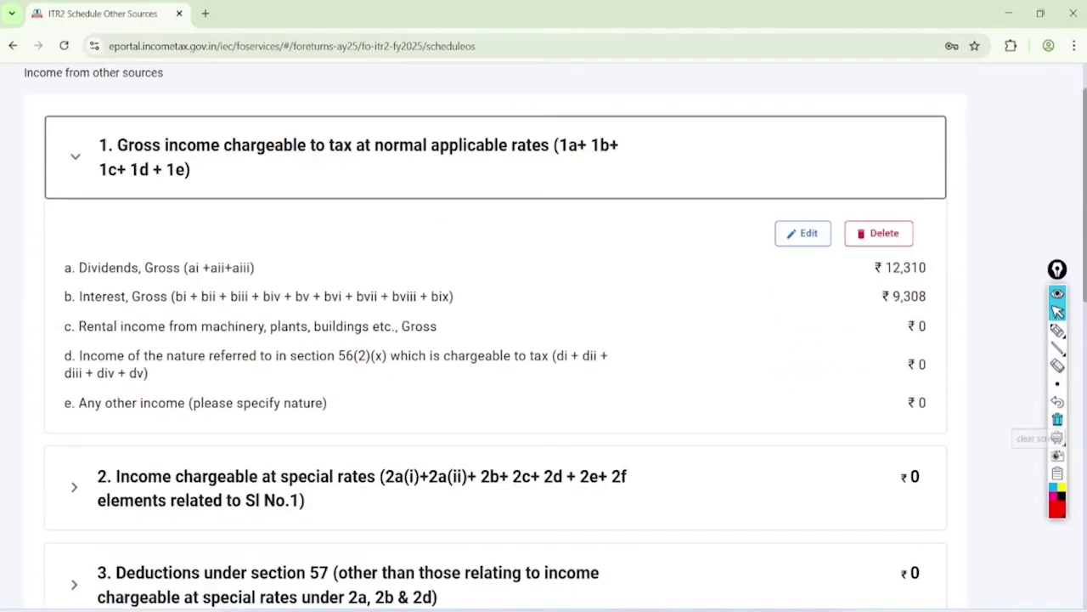
click(803, 234)
scroll(543, 340, down, 2)
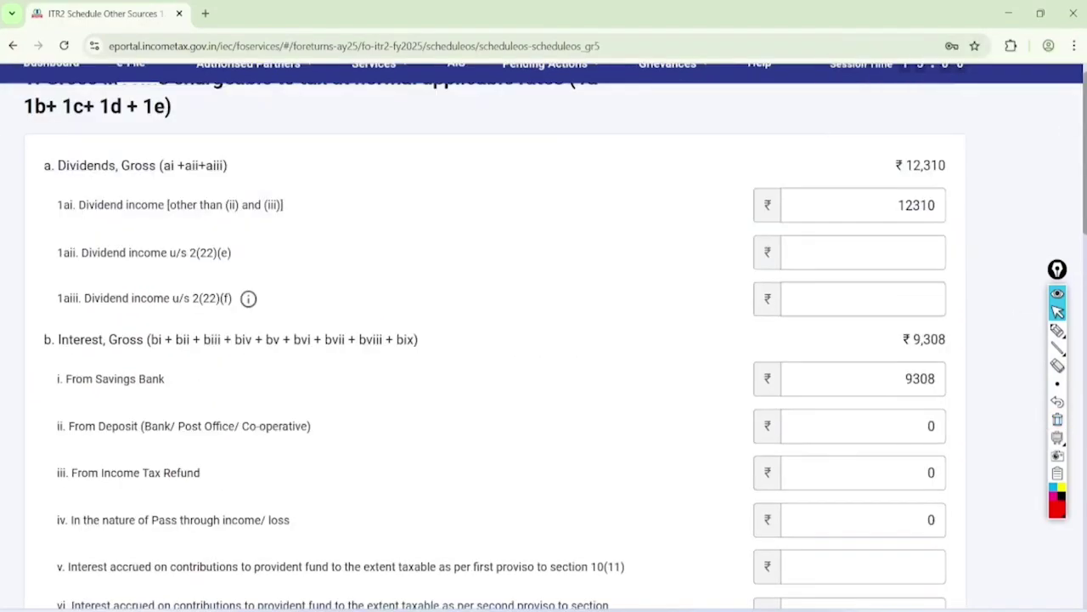
scroll(544, 340, down, 14)
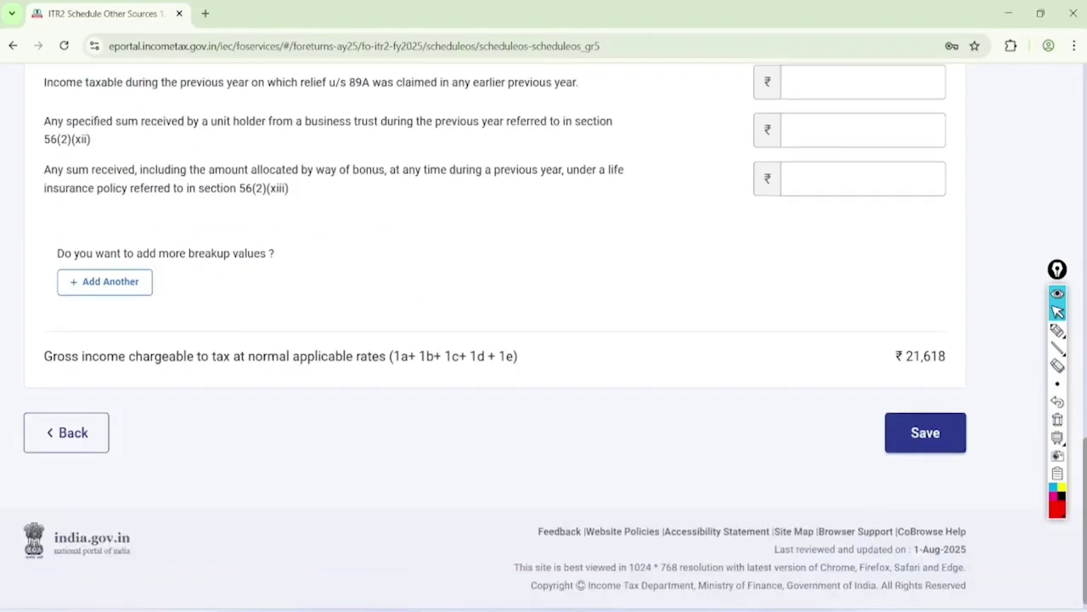
Try adding an income breakup row with "tutuoo" as the nature of income, and go back without saving
click(104, 281)
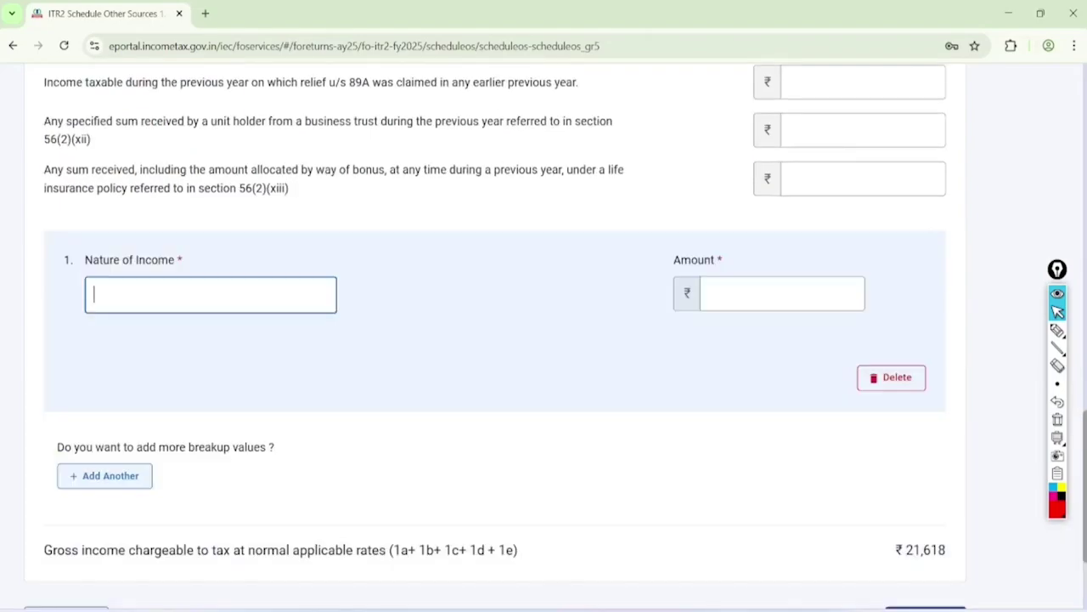
text(tutuoo)
key(Tab)
scroll(495, 340, down, 3)
click(66, 432)
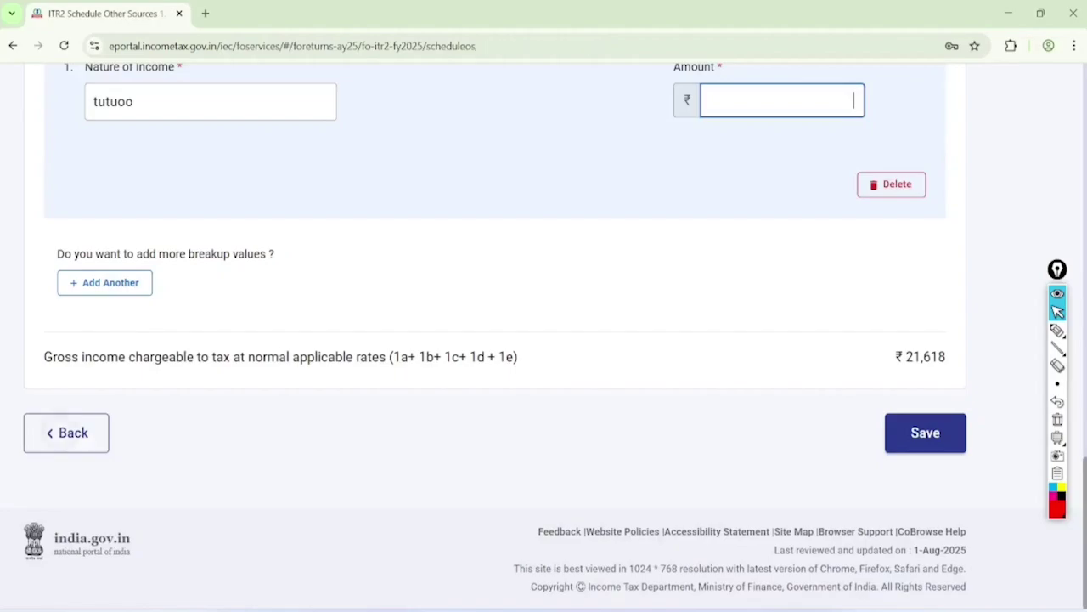
Confirm Schedule Other Sources and return to the schedules summary
scroll(495, 339, down, 10)
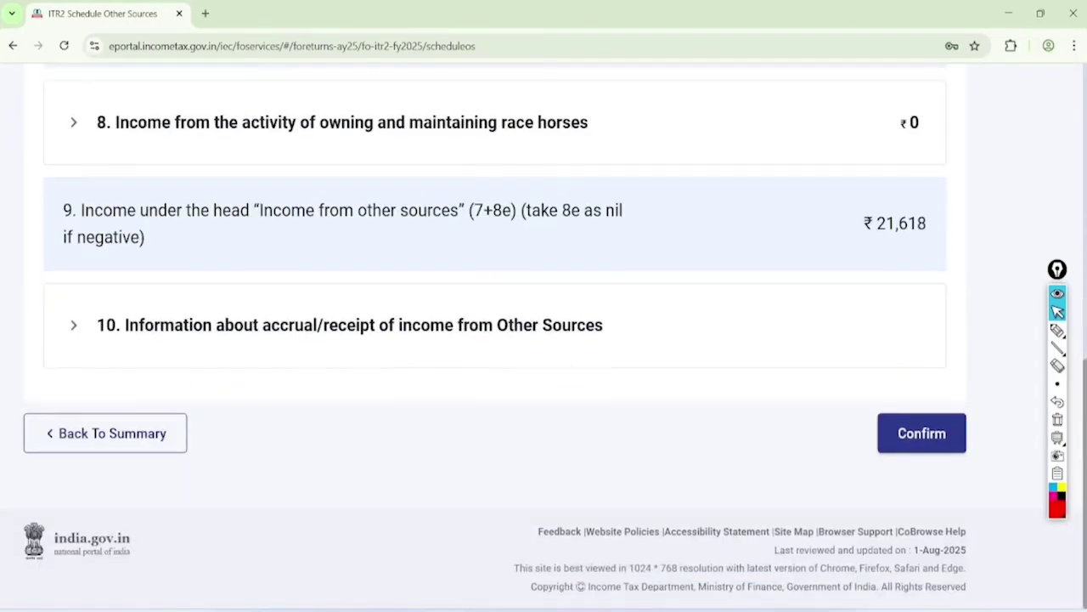
click(922, 434)
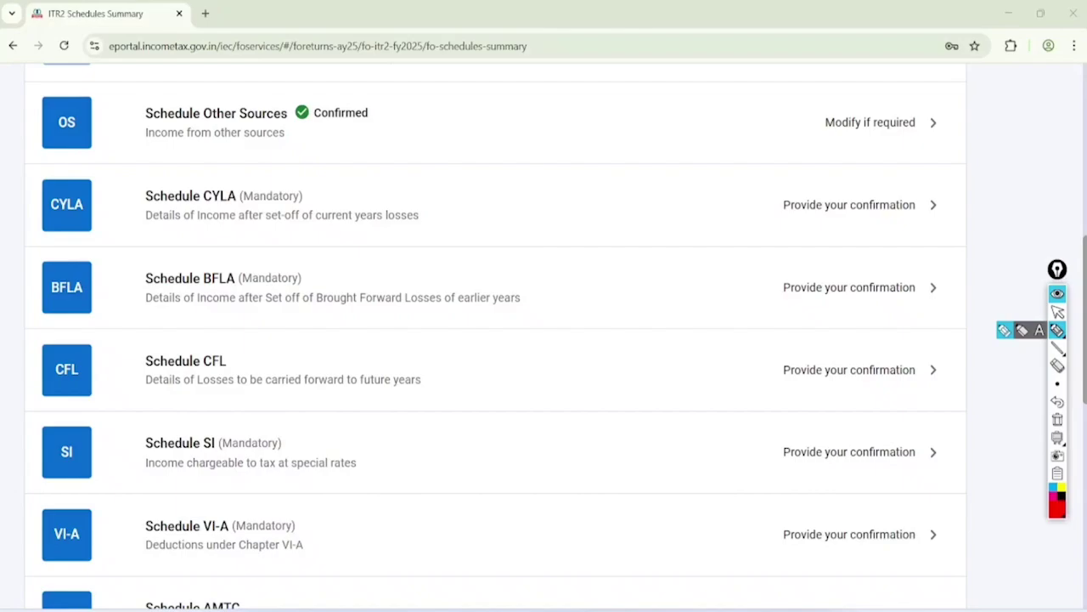
Circle Schedules Other Sources, CYLA, BFLA and CFL in red on the summary, and clear the circles
mouse_move(305, 74)
mouse_down()
mouse_move(250, 73)
mouse_move(236, 155)
mouse_move(279, 85)
mouse_up()
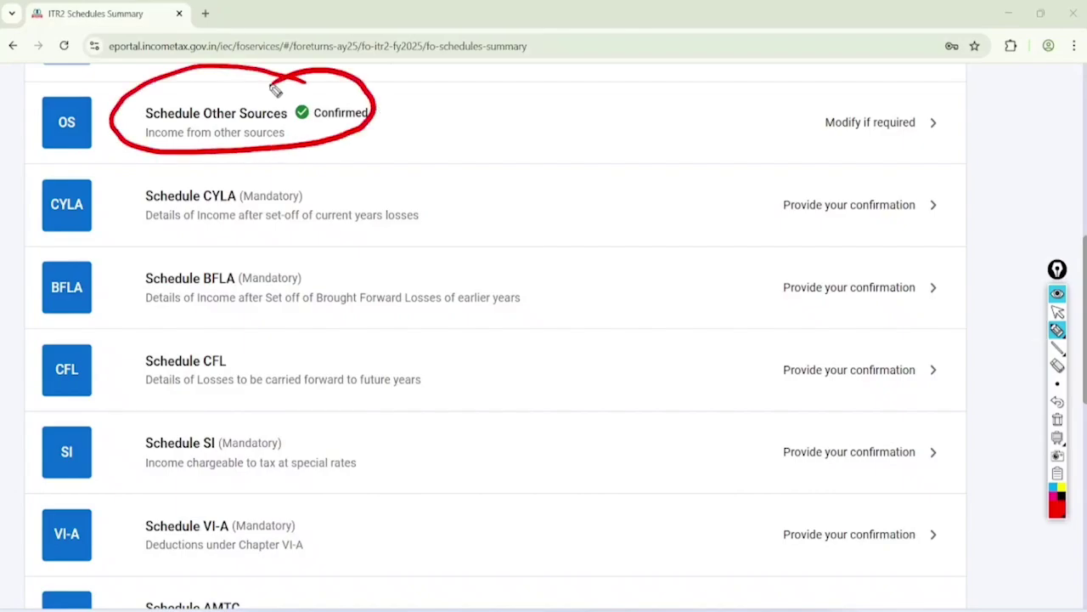
mouse_move(265, 176)
mouse_down()
mouse_move(195, 213)
mouse_move(234, 178)
mouse_up()
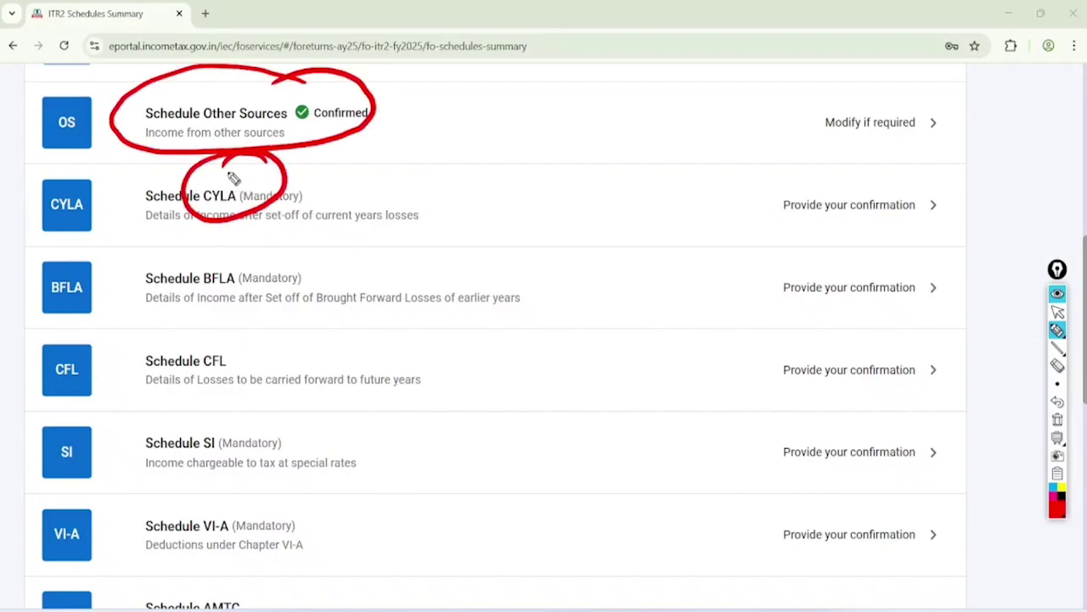
mouse_move(265, 251)
mouse_down()
mouse_move(238, 306)
mouse_move(236, 260)
mouse_up()
mouse_move(174, 397)
mouse_down()
mouse_move(456, 362)
mouse_move(161, 406)
mouse_move(172, 405)
mouse_up()
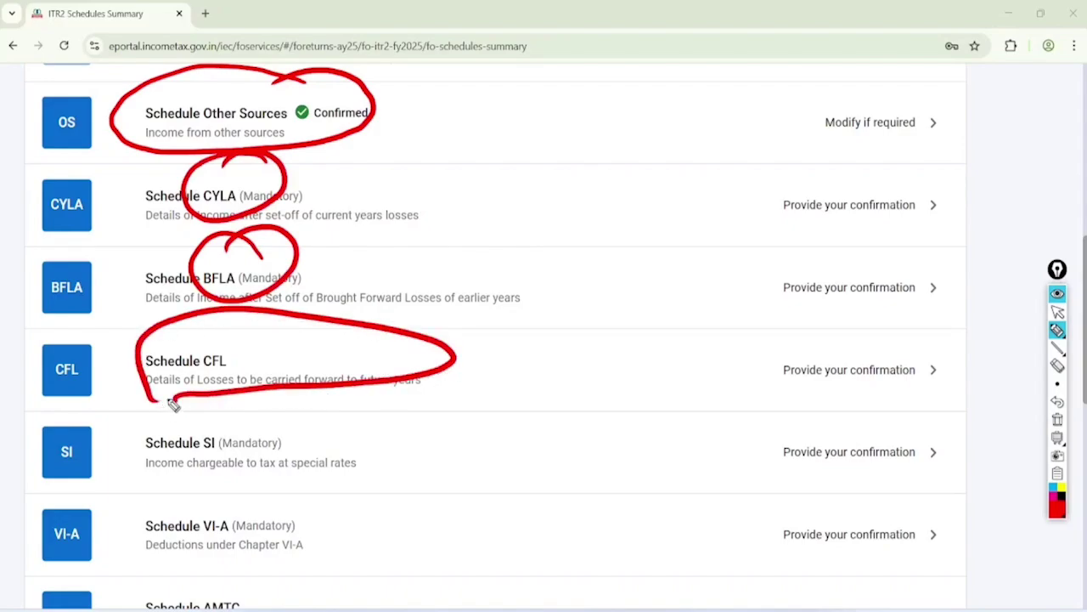
key(ctrl+shift+2)
key(ctrl+shift+7)
Open Part B - TI, Computation of total income, from the schedules summary and go to its first items
scroll(543, 337, down, 3)
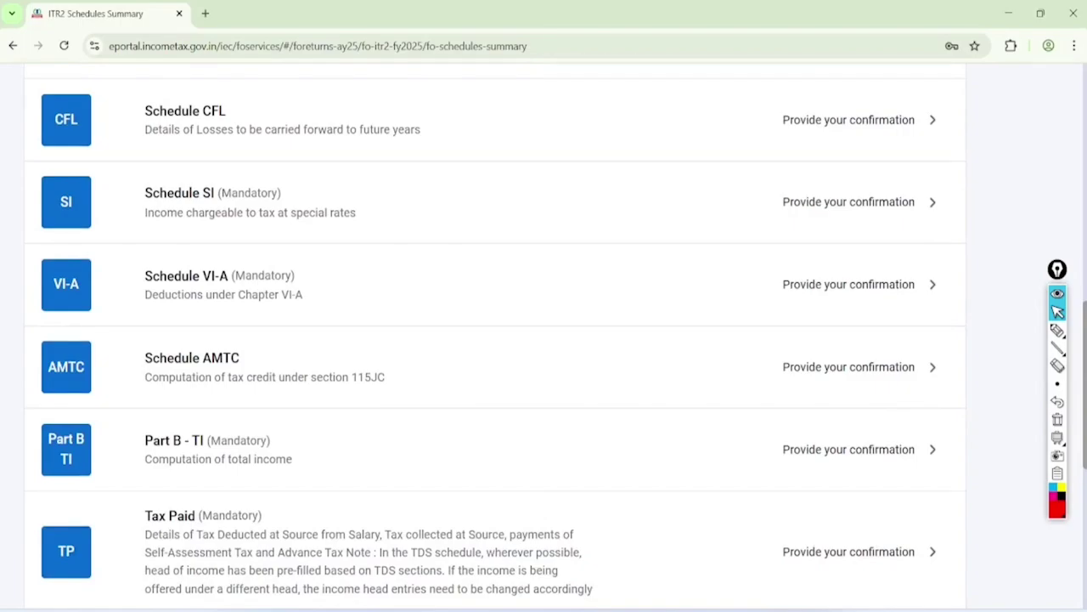
scroll(544, 340, down, 3)
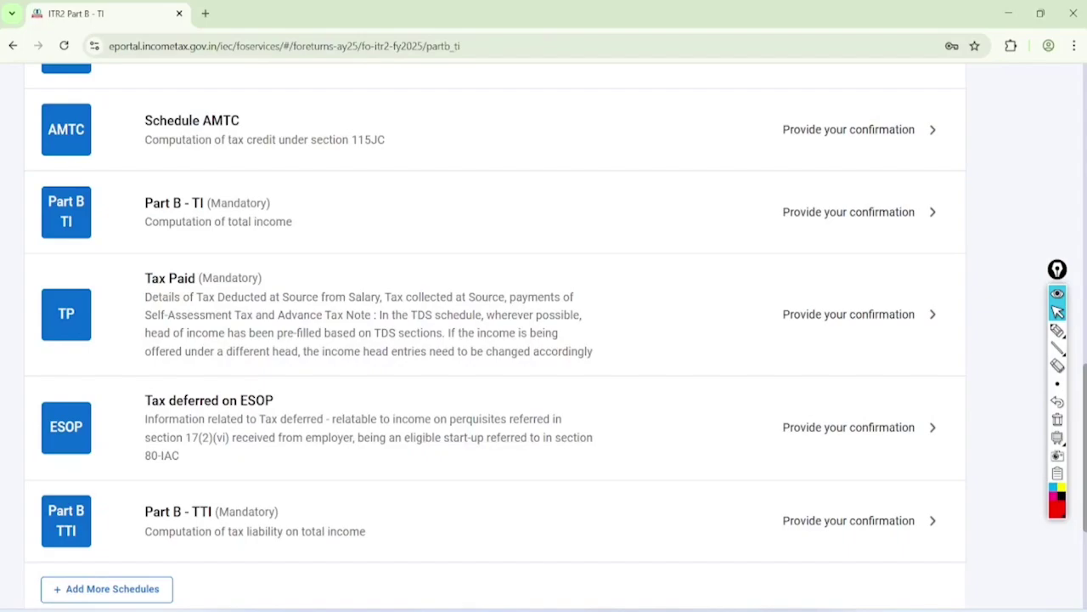
scroll(543, 339, up, 10)
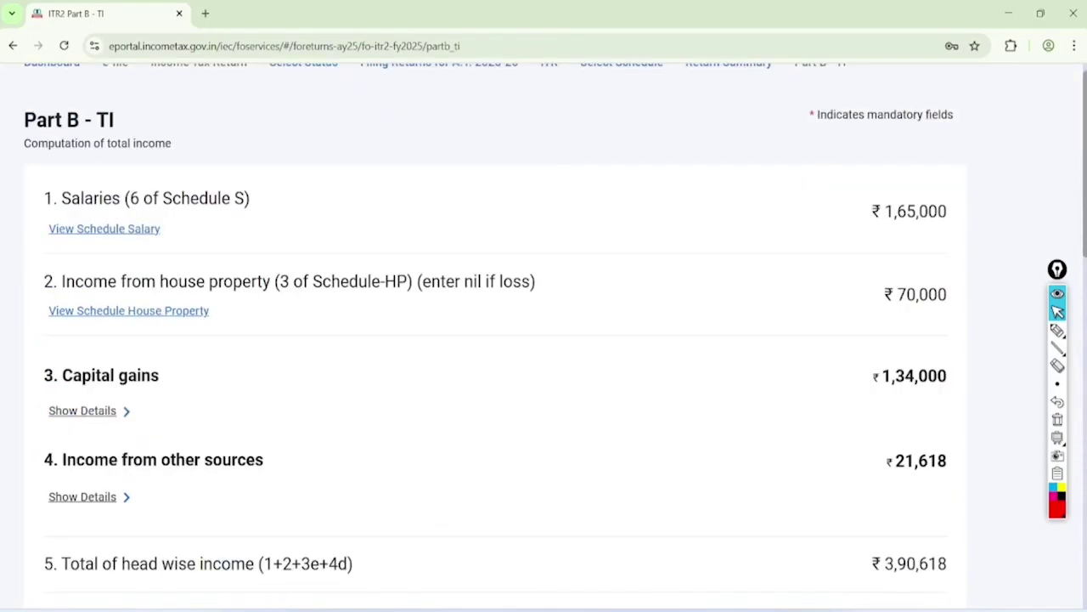
Circle Salaries, house property and Capital gains, draw red arrows to their amounts, circle the other-sources amount, and clear the drawings
click(1057, 330)
mouse_move(102, 135)
mouse_down()
mouse_move(34, 187)
mouse_move(128, 140)
mouse_up()
mouse_move(157, 191)
mouse_down()
mouse_move(865, 176)
mouse_move(828, 201)
mouse_up()
mouse_move(199, 243)
mouse_down()
mouse_move(88, 250)
mouse_move(349, 289)
mouse_move(856, 294)
mouse_move(824, 298)
mouse_up()
mouse_move(157, 329)
mouse_down()
mouse_move(85, 342)
mouse_move(129, 348)
mouse_up()
mouse_move(250, 366)
mouse_down()
mouse_move(845, 347)
mouse_move(824, 371)
mouse_up()
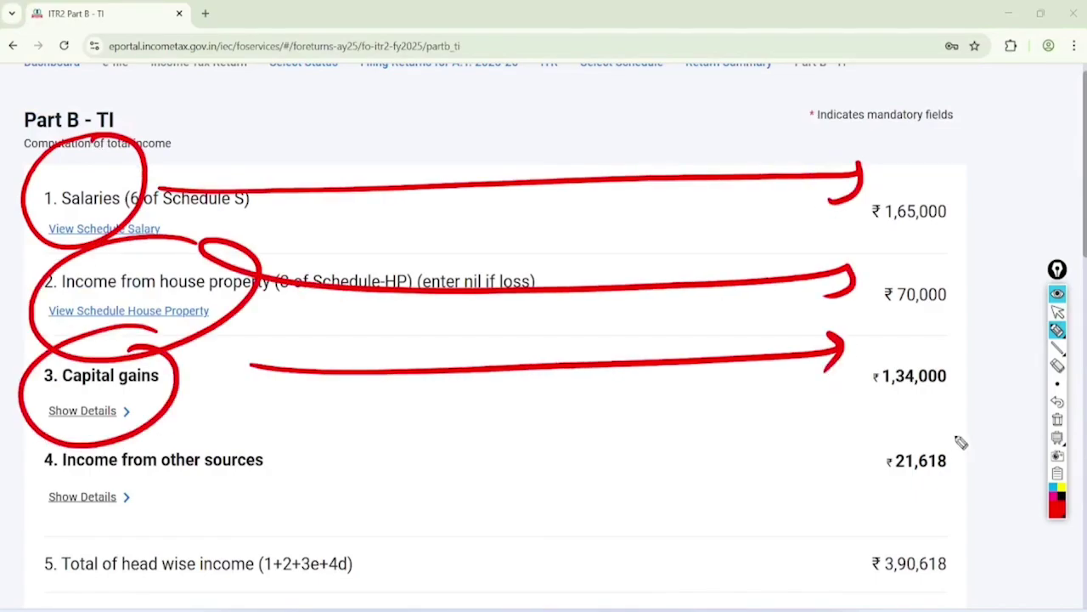
drag(938, 398, 897, 385)
click(1058, 311)
click(1058, 419)
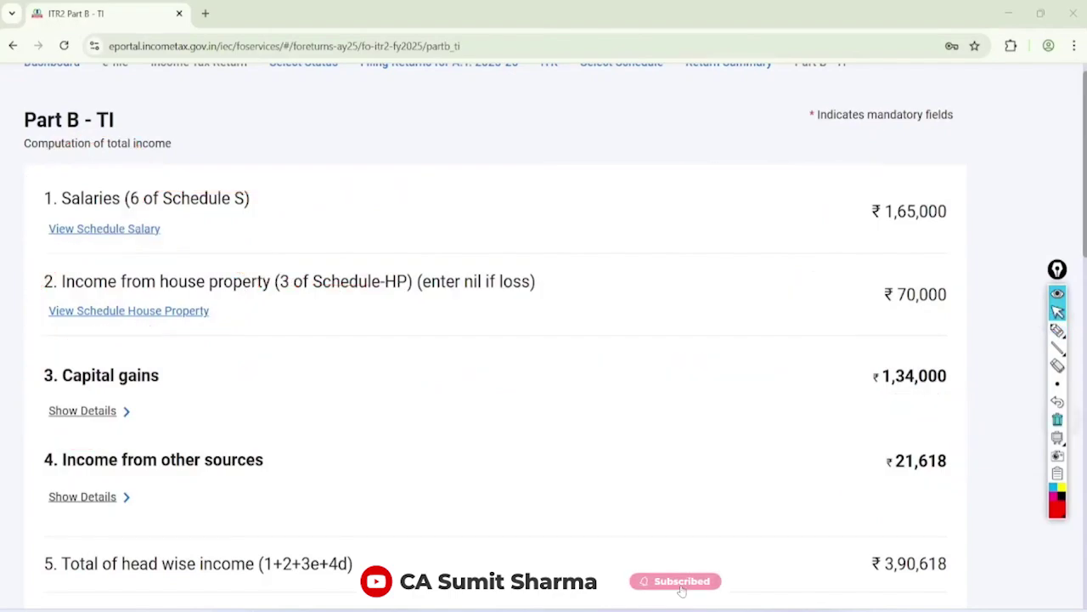
Confirm Part B - TI and return to the schedules summary
scroll(544, 340, down, 15)
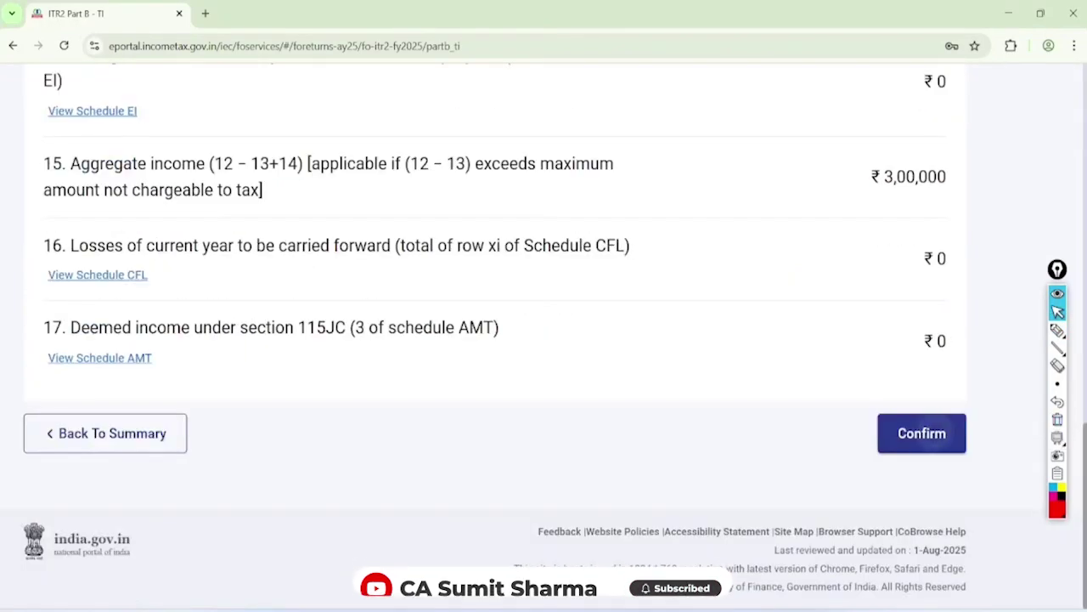
click(934, 433)
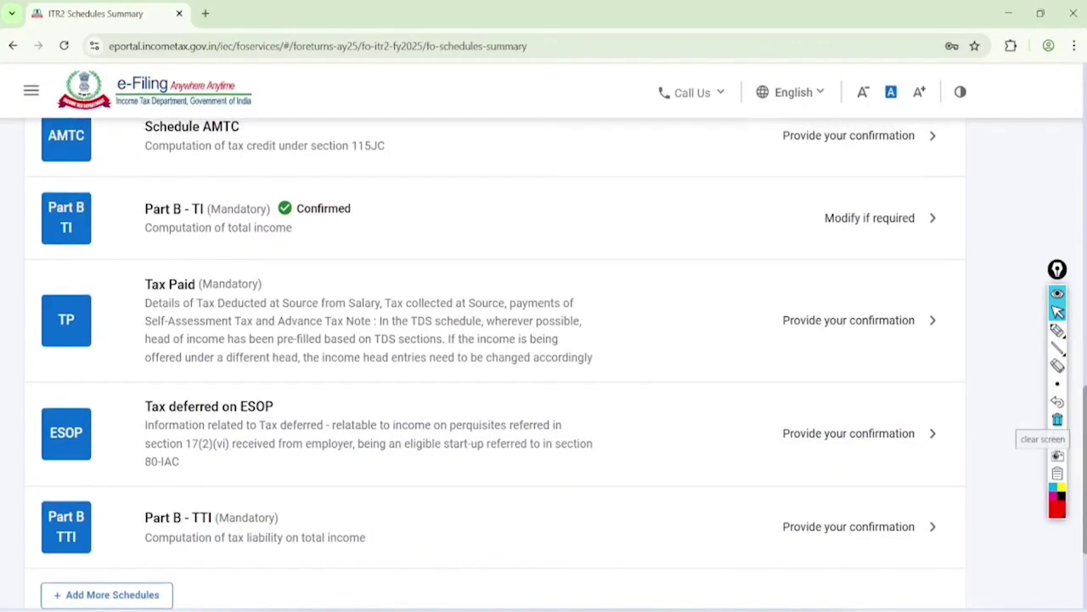
Circle Tax Paid and Part B - TTI in red on the summary, tick Part B - TTI, and clear the drawings
click(1057, 329)
mouse_move(236, 211)
mouse_down()
mouse_move(174, 204)
mouse_move(244, 231)
mouse_move(248, 304)
mouse_move(182, 339)
mouse_move(195, 226)
mouse_up()
mouse_move(245, 449)
mouse_down()
mouse_move(170, 441)
mouse_move(263, 459)
mouse_move(272, 476)
mouse_move(246, 443)
mouse_up()
drag(314, 493, 423, 440)
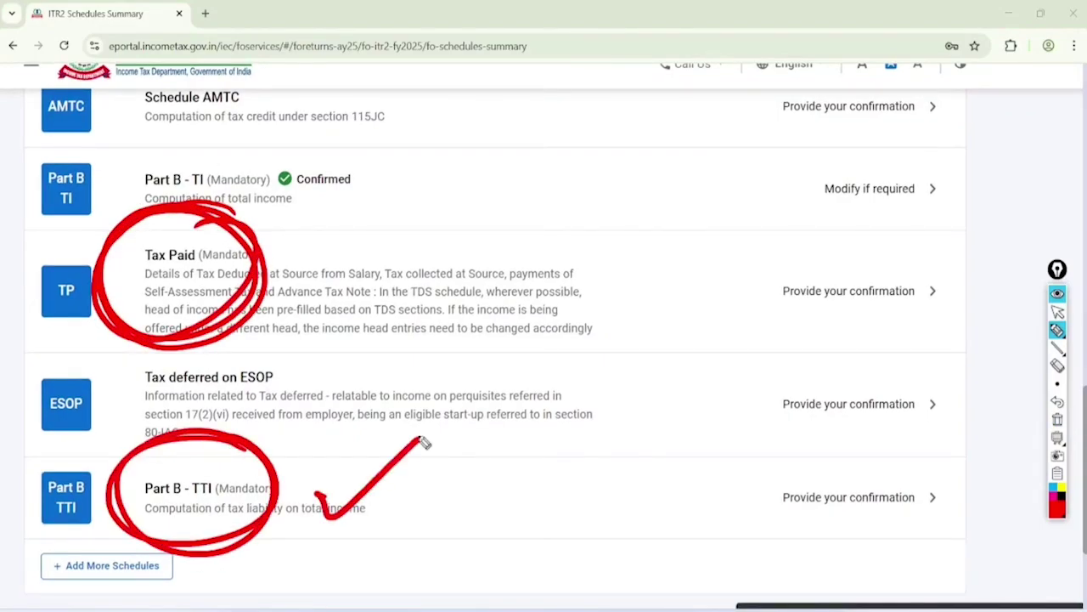
click(1056, 312)
click(1057, 420)
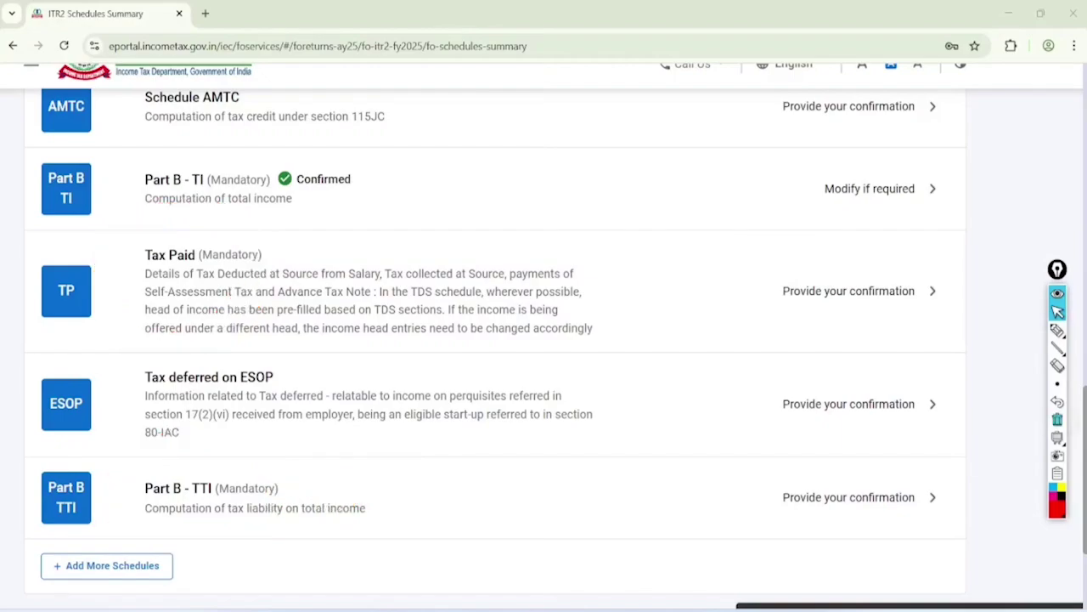
Open Part B - TTI, Computation of tax liability on total income, and go through its items to Amount Payable and Refund
click(932, 498)
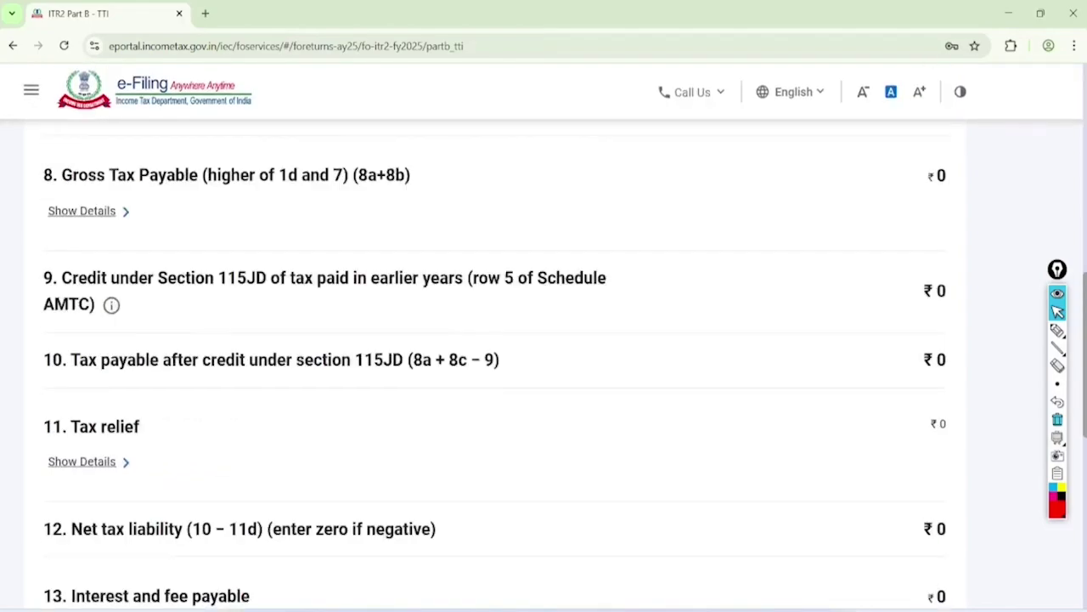
scroll(543, 340, down, 1)
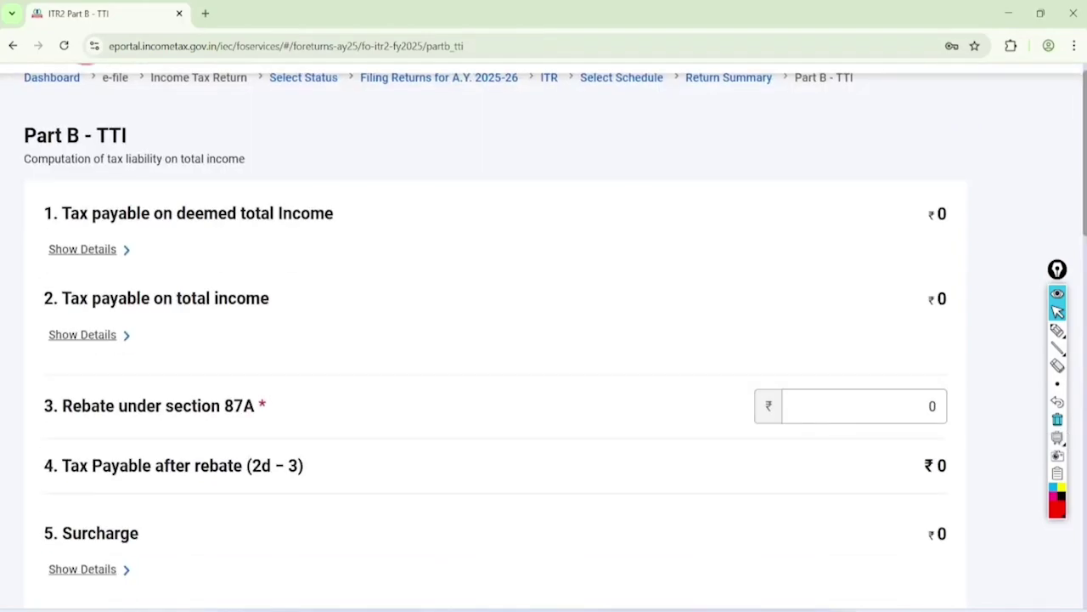
scroll(544, 339, down, 9)
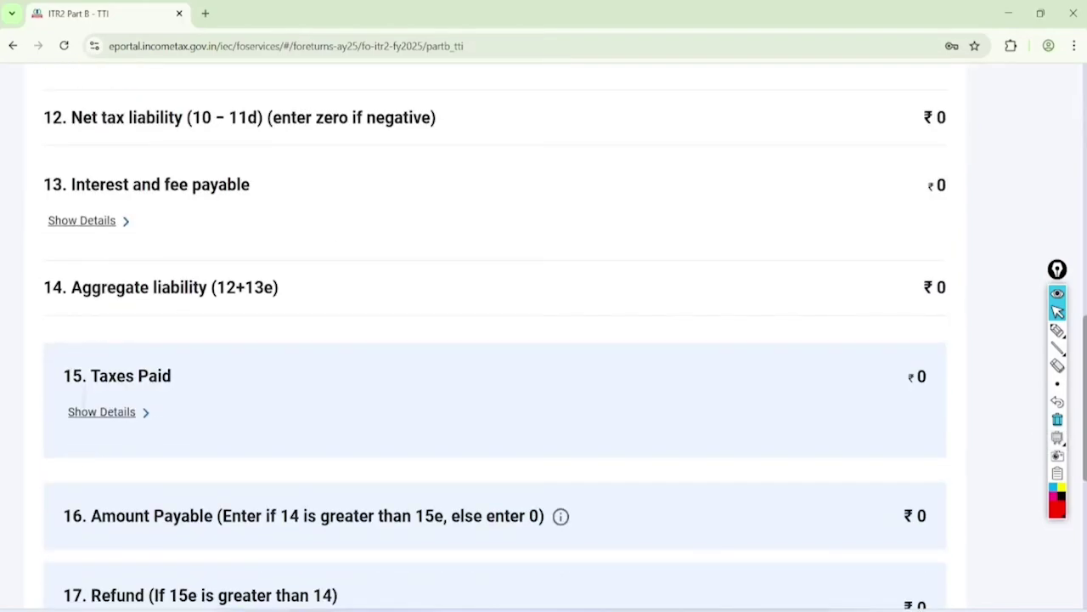
scroll(543, 340, down, 5)
Circle Amount Payable in red, draw an arrow to its circled amount, and handwrite a self assessment note beneath the arrow
click(1057, 329)
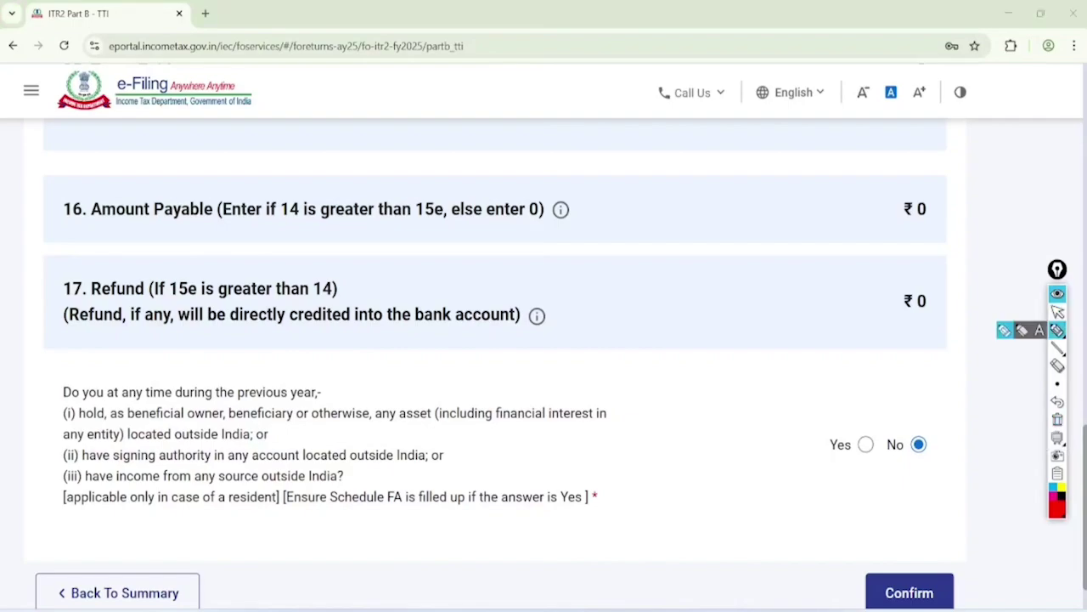
mouse_move(123, 160)
mouse_down()
mouse_move(184, 152)
mouse_move(185, 138)
mouse_up()
drag(597, 202, 884, 201)
drag(859, 180, 862, 217)
drag(943, 180, 914, 161)
mouse_move(579, 282)
mouse_down()
mouse_move(560, 333)
mouse_move(607, 260)
mouse_up()
drag(618, 289, 645, 241)
drag(625, 317, 631, 350)
drag(630, 248, 627, 355)
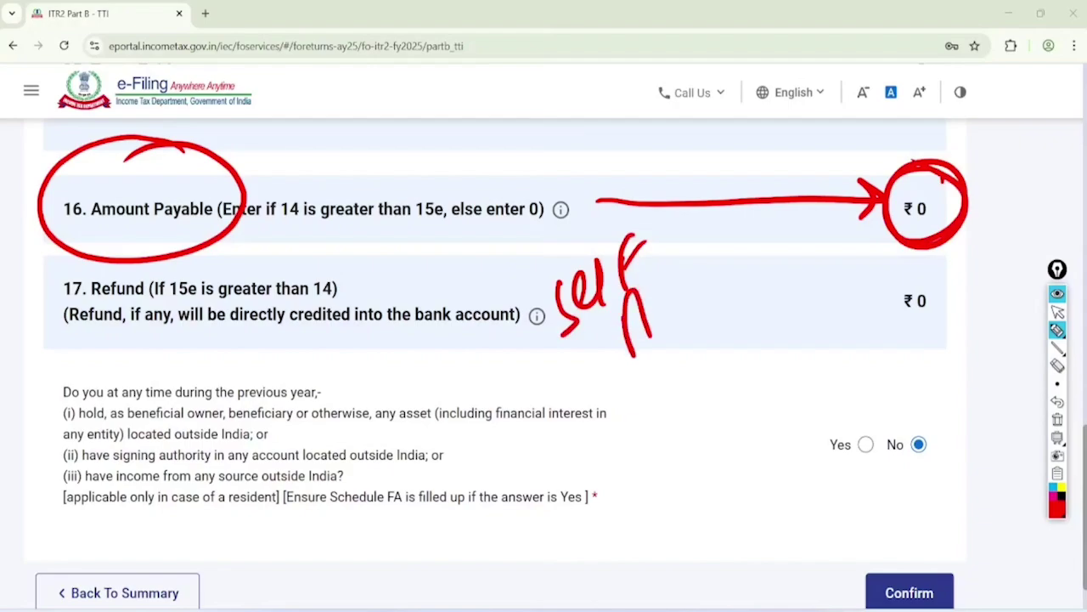
drag(635, 316, 738, 260)
mouse_move(727, 209)
mouse_down()
mouse_move(734, 269)
mouse_move(758, 265)
mouse_up()
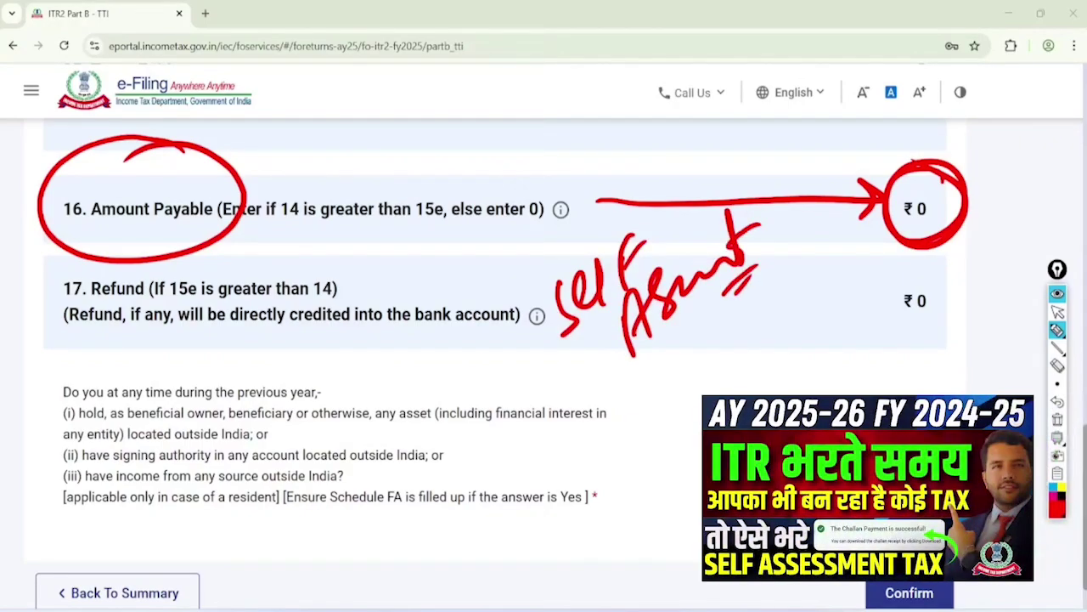
Circle the Refund item and its amount in red, and clear all drawings from the screen
mouse_move(123, 241)
mouse_down()
mouse_move(55, 260)
mouse_move(162, 340)
mouse_move(34, 314)
mouse_move(162, 281)
mouse_up()
mouse_move(967, 277)
mouse_down()
mouse_move(930, 351)
mouse_move(931, 278)
mouse_up()
click(1058, 312)
click(1057, 419)
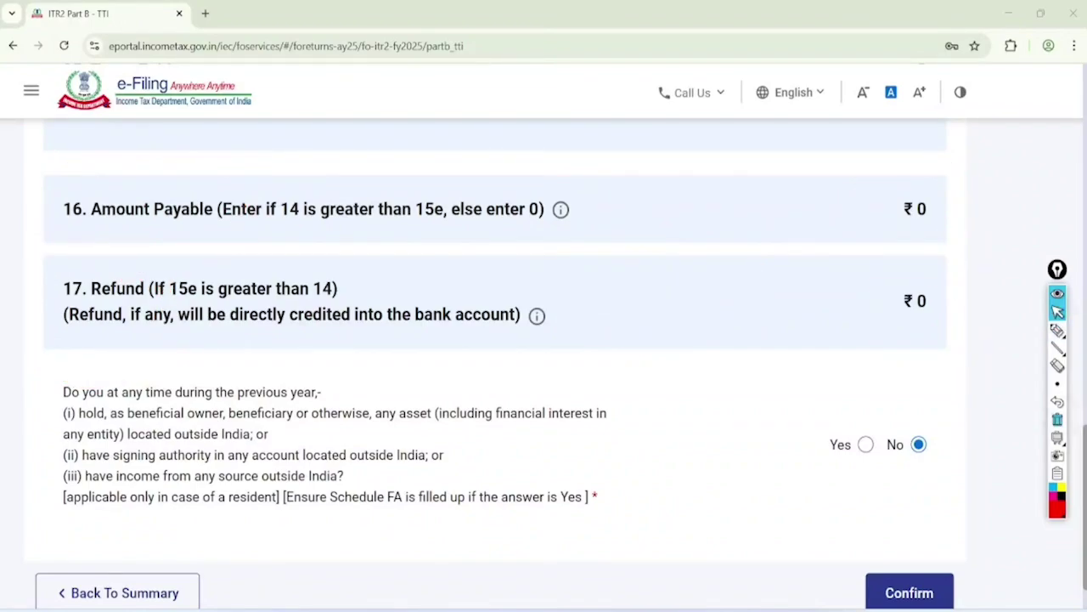
Confirm Part B - TTI and open the Tax Paid schedule from the summary
click(909, 592)
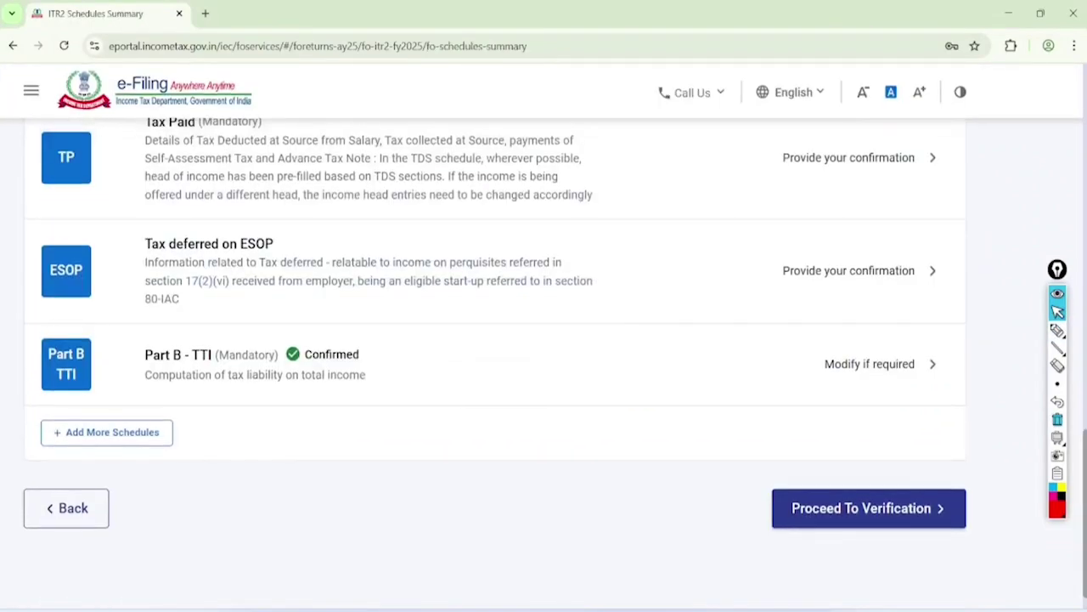
scroll(850, 221, up, 1)
click(850, 213)
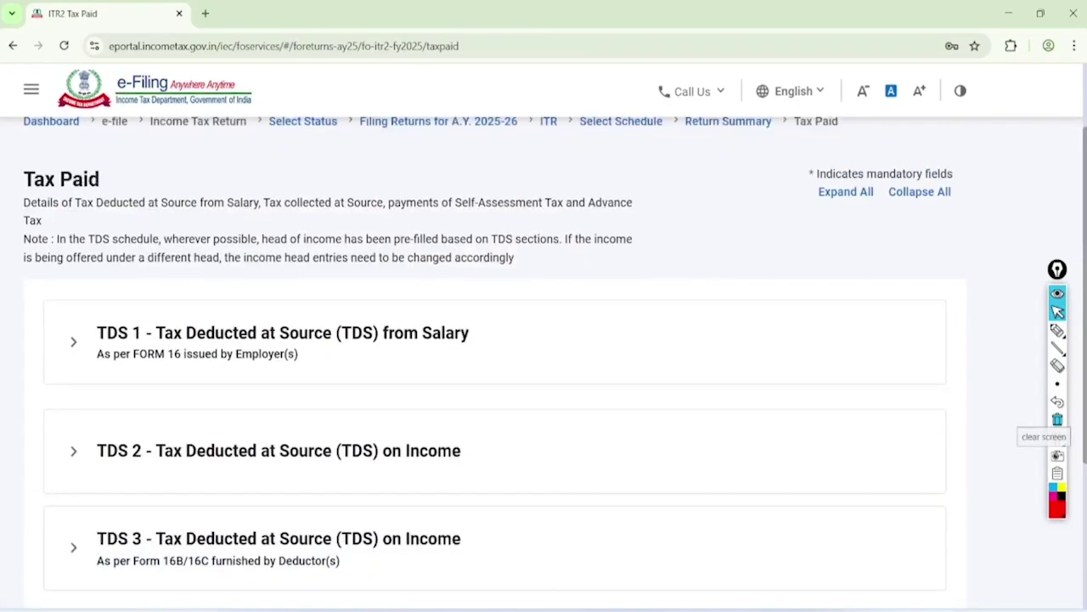
Circle TDS 1, TDS 2 and TCS in red, underline 16B/16C under TDS 3, and clear the drawings
scroll(543, 340, down, 2)
click(1058, 331)
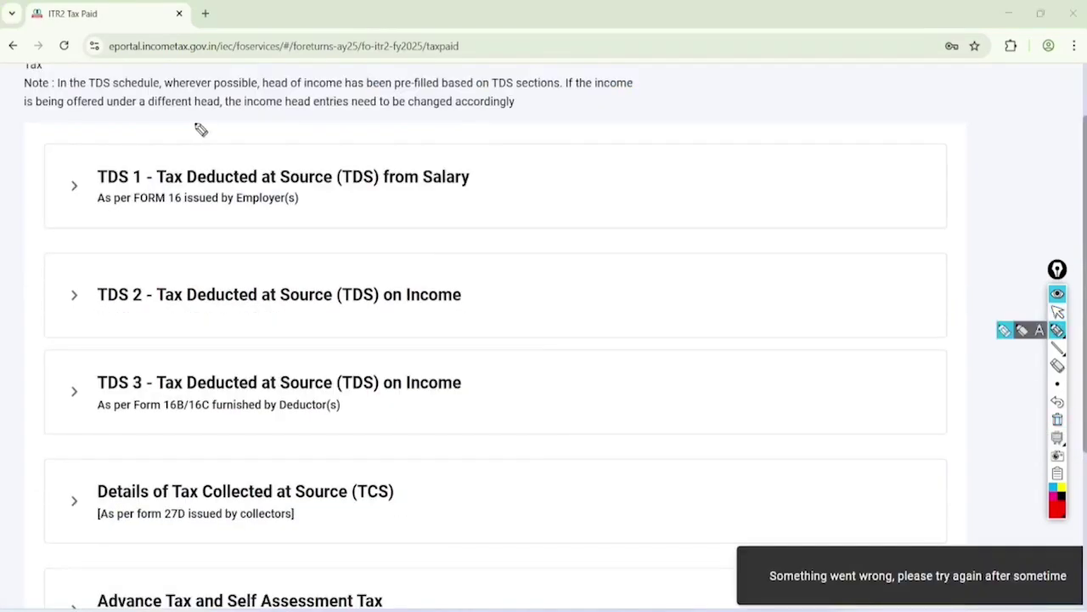
mouse_move(189, 108)
mouse_down()
mouse_move(283, 160)
mouse_move(123, 144)
mouse_up()
mouse_move(189, 252)
mouse_down()
mouse_move(174, 361)
mouse_move(64, 296)
mouse_up()
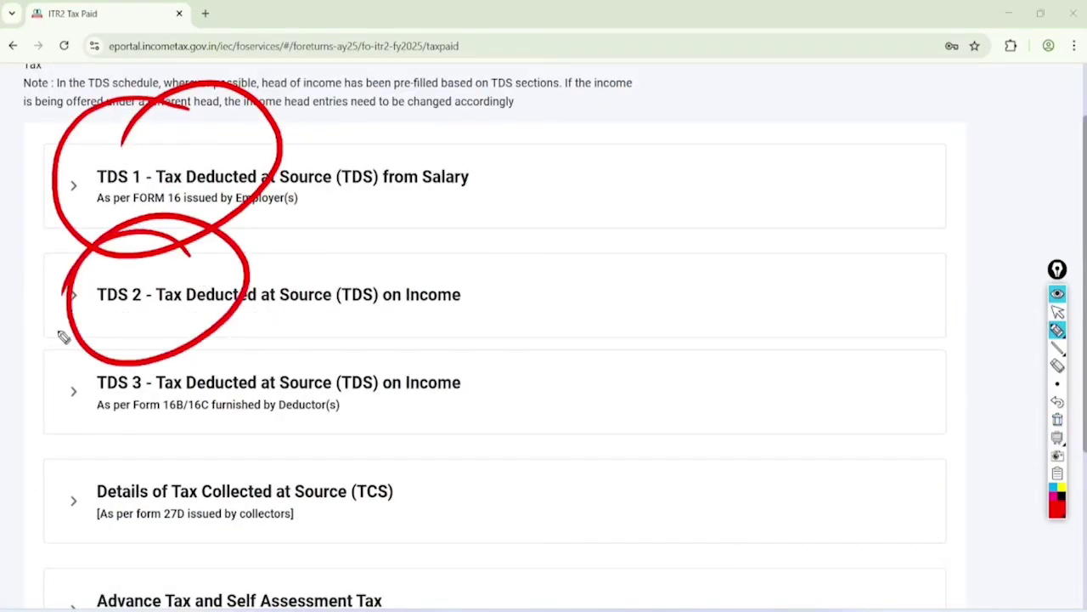
drag(159, 422, 227, 429)
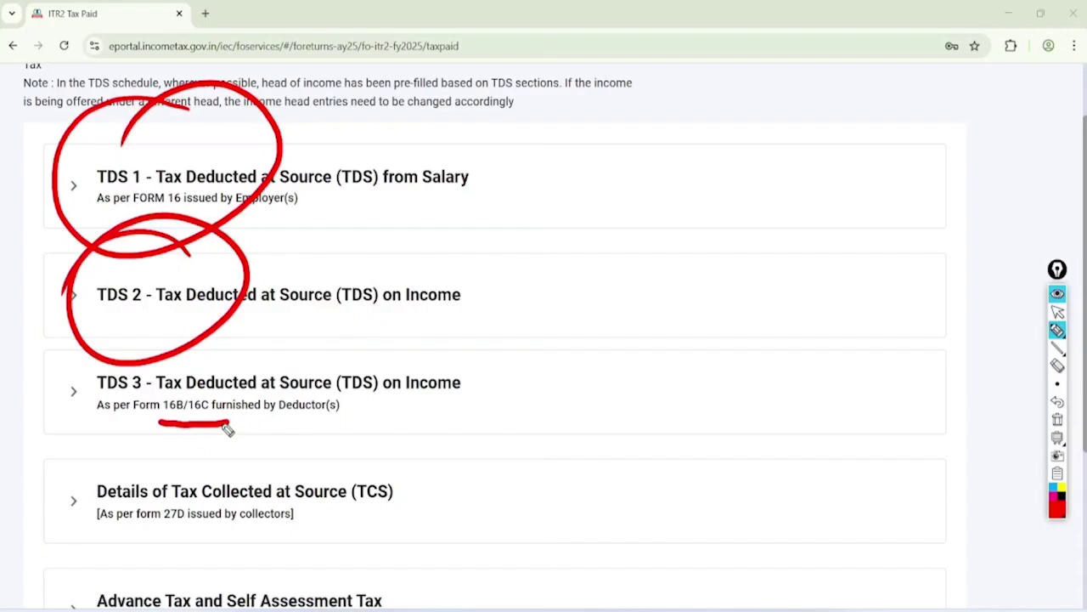
mouse_move(399, 468)
mouse_down()
mouse_move(408, 454)
mouse_move(352, 463)
mouse_up()
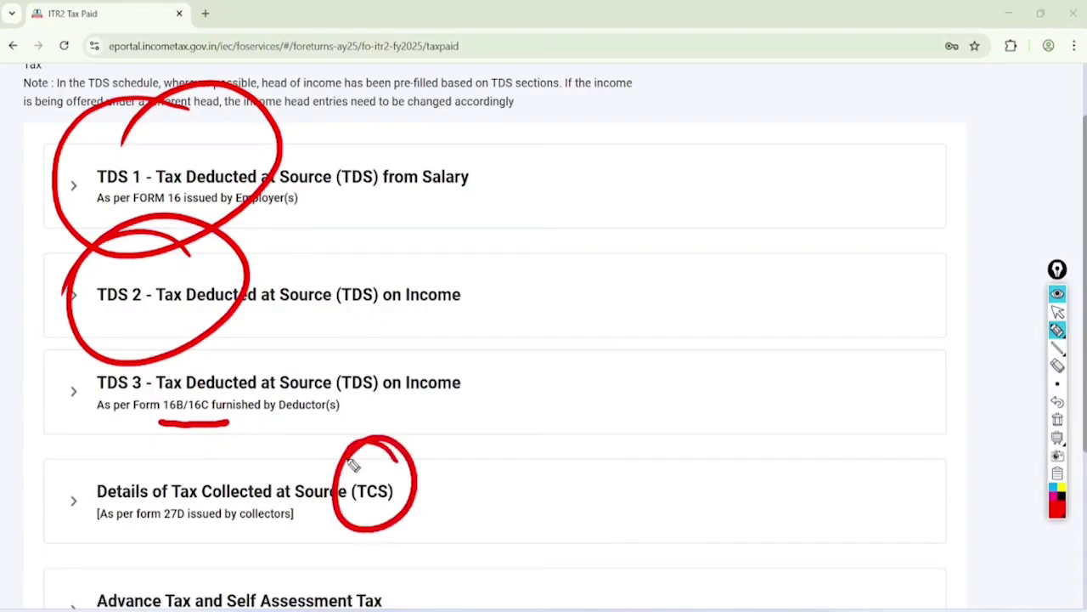
click(1057, 312)
click(1057, 420)
Circle Advance Tax and Self Assessment Tax in red on the Tax Paid schedule, and clear the circles
scroll(544, 339, down, 5)
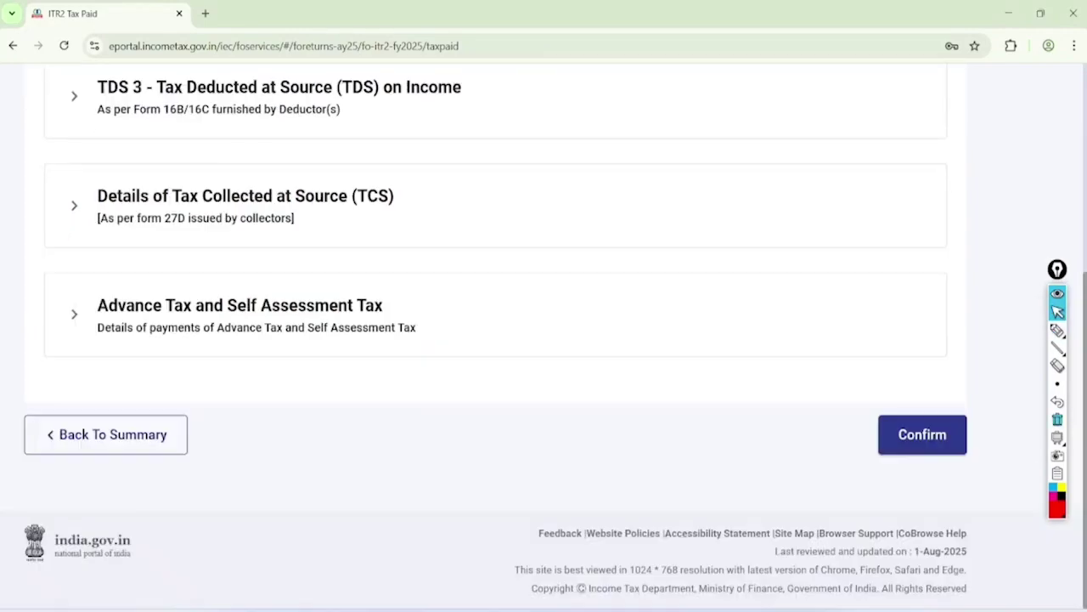
click(1057, 330)
mouse_move(157, 237)
mouse_down()
mouse_move(88, 316)
mouse_move(97, 276)
mouse_up()
mouse_move(339, 249)
mouse_down()
mouse_move(255, 339)
mouse_move(243, 237)
mouse_up()
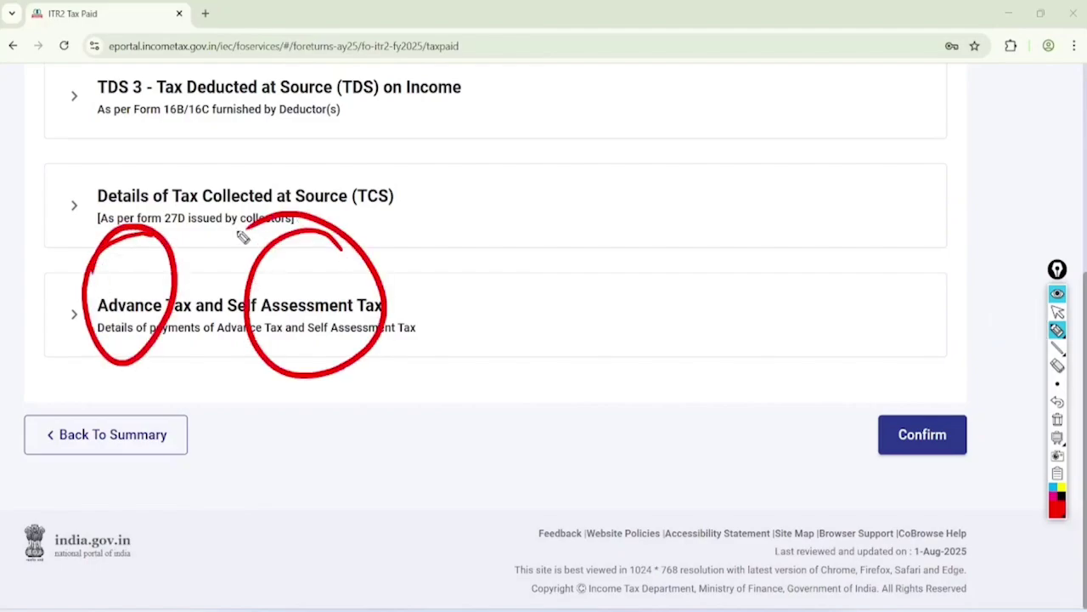
click(1057, 312)
click(1058, 419)
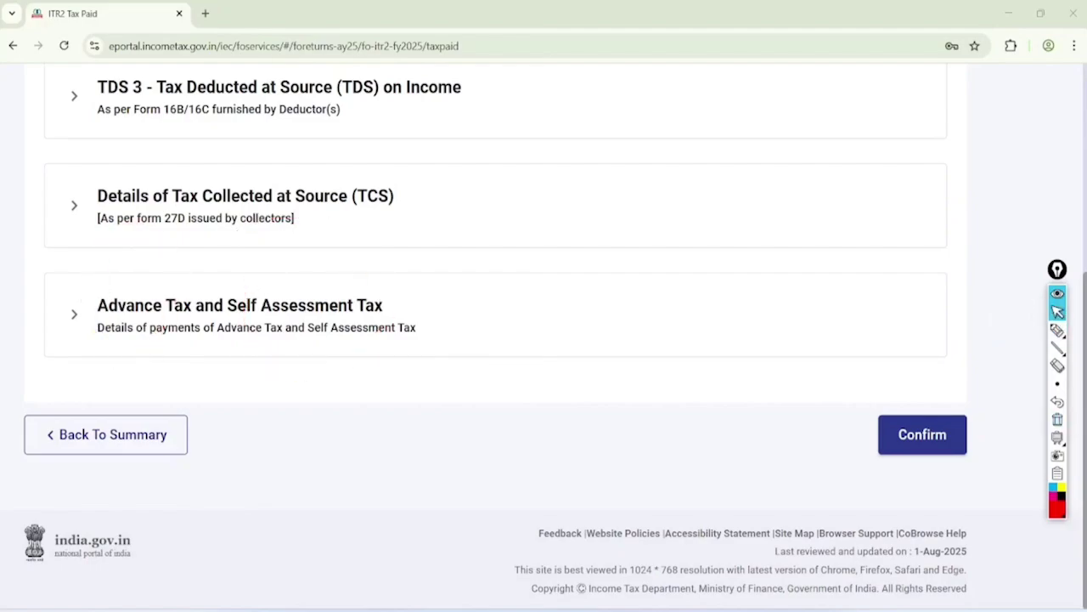
Confirm the Tax Paid schedule and proceed to verification of the return
click(922, 434)
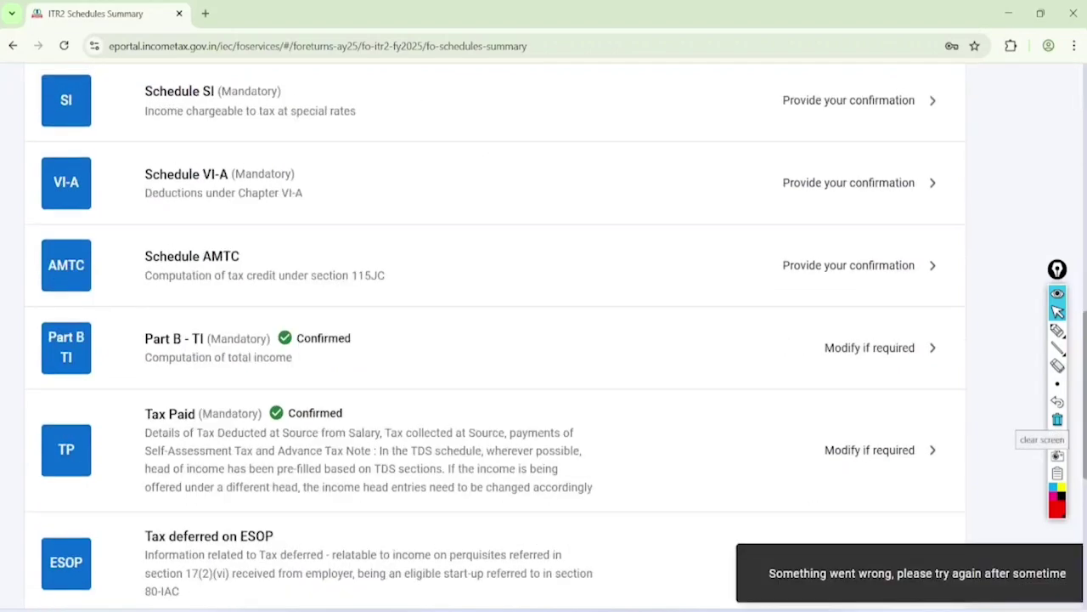
scroll(493, 340, down, 4)
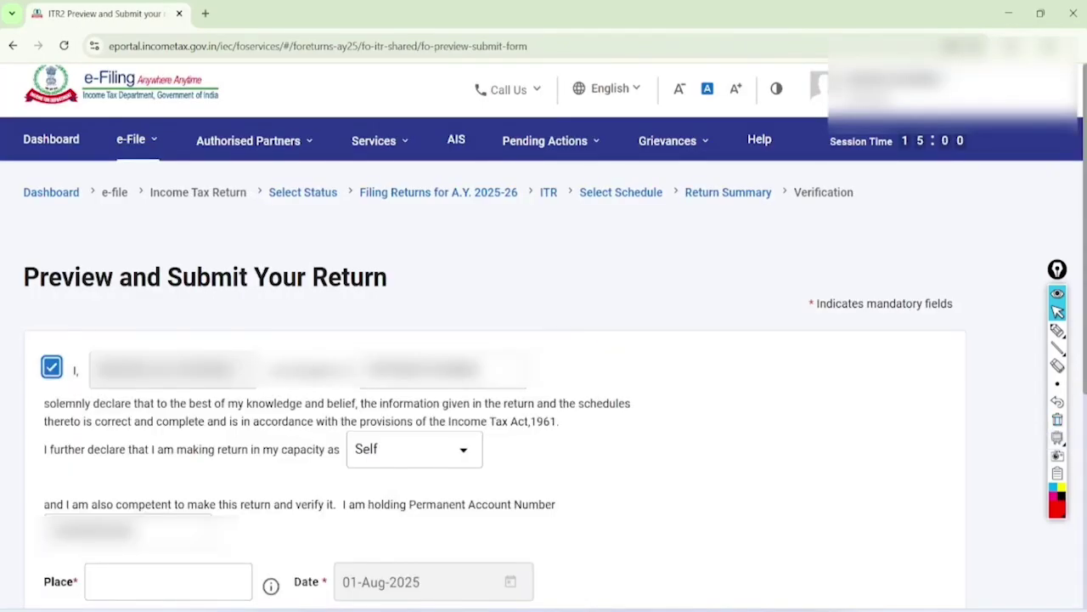
Set the declaration's Place to jaipur and proceed to validation
scroll(543, 340, down, 2)
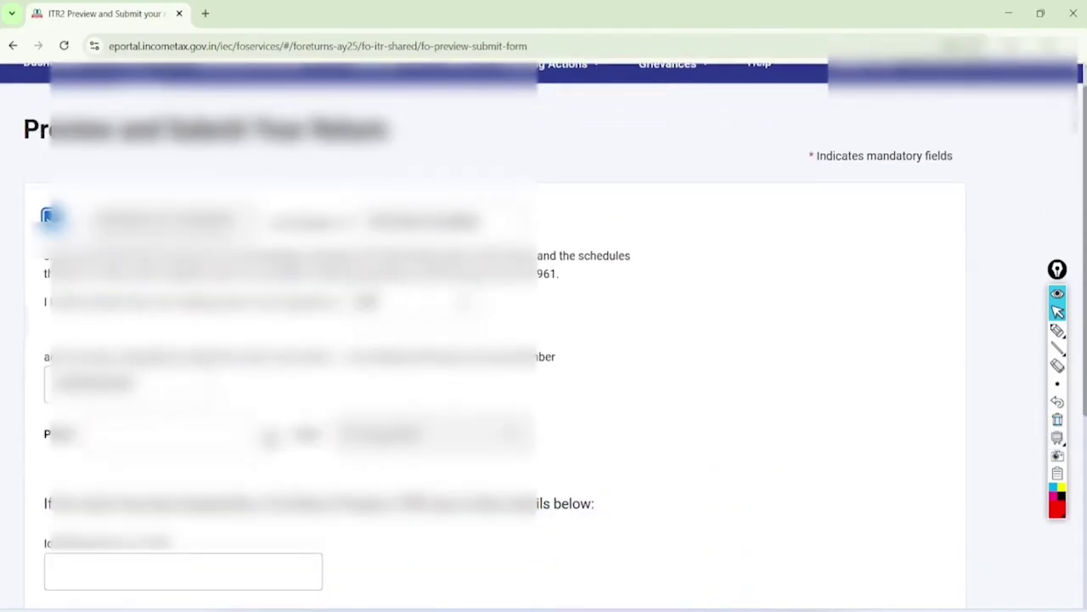
scroll(483, 335, down, 2)
click(119, 293)
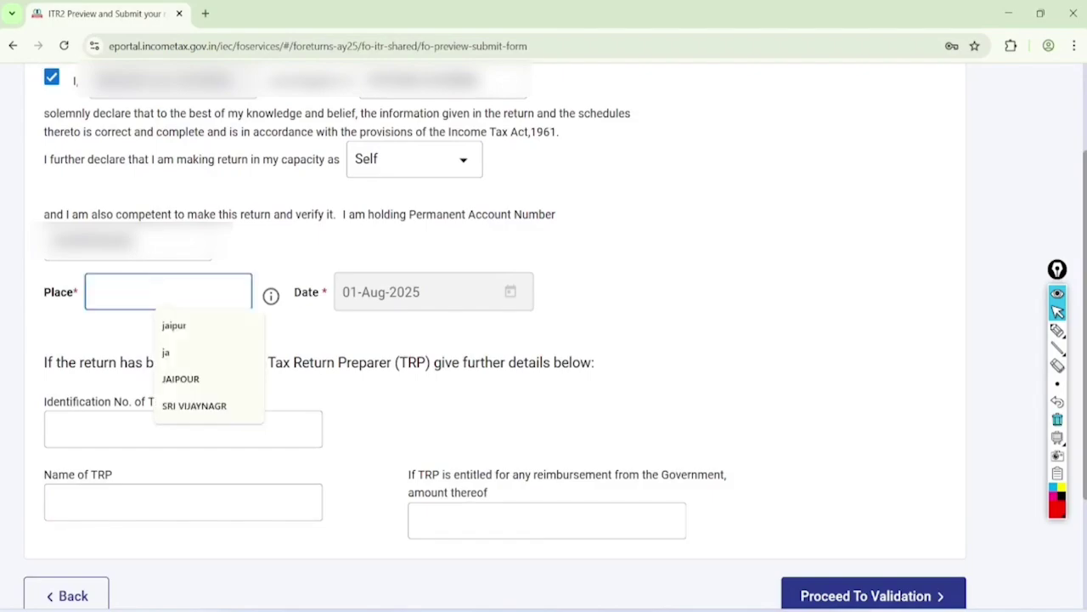
click(170, 323)
scroll(544, 340, down, 2)
scroll(544, 340, down, 1)
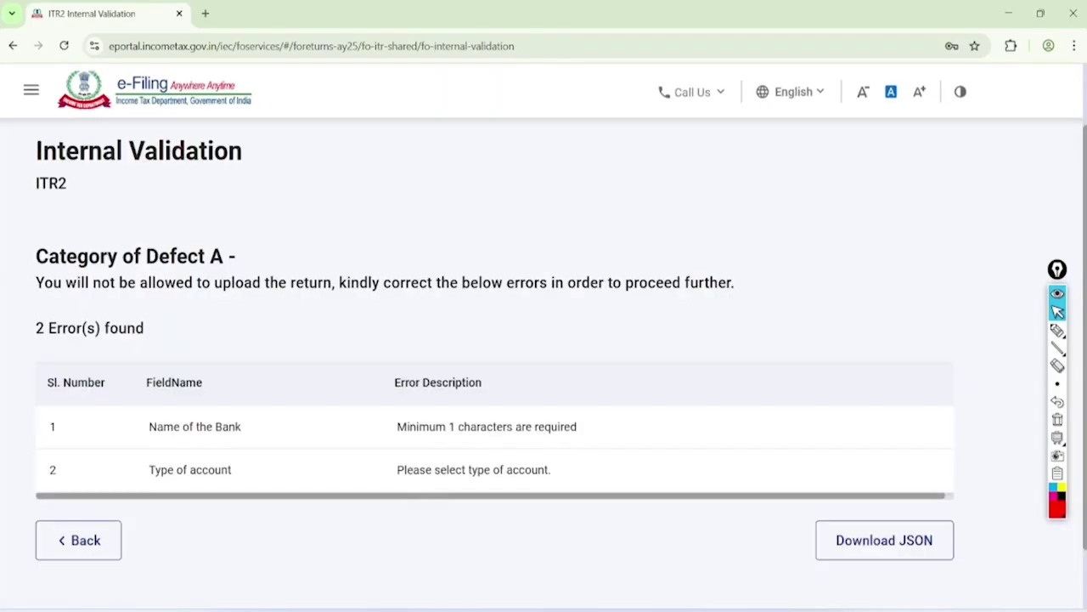
Circle Name of the Bank and Type of account, underline their error descriptions, handwrite a circled note above the table, and clear the drawings
scroll(544, 340, down, 2)
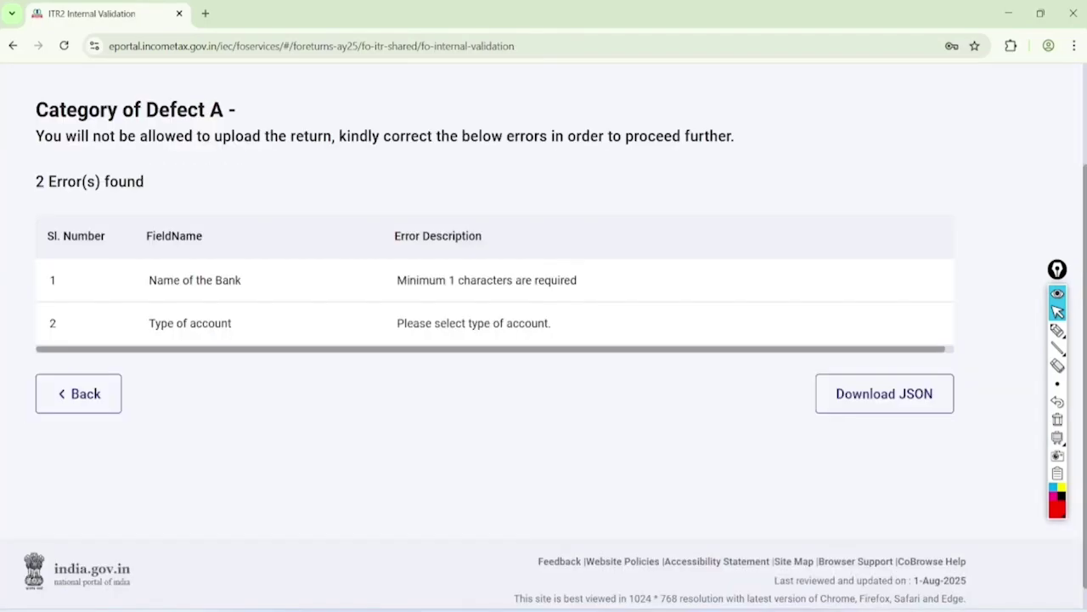
click(1057, 330)
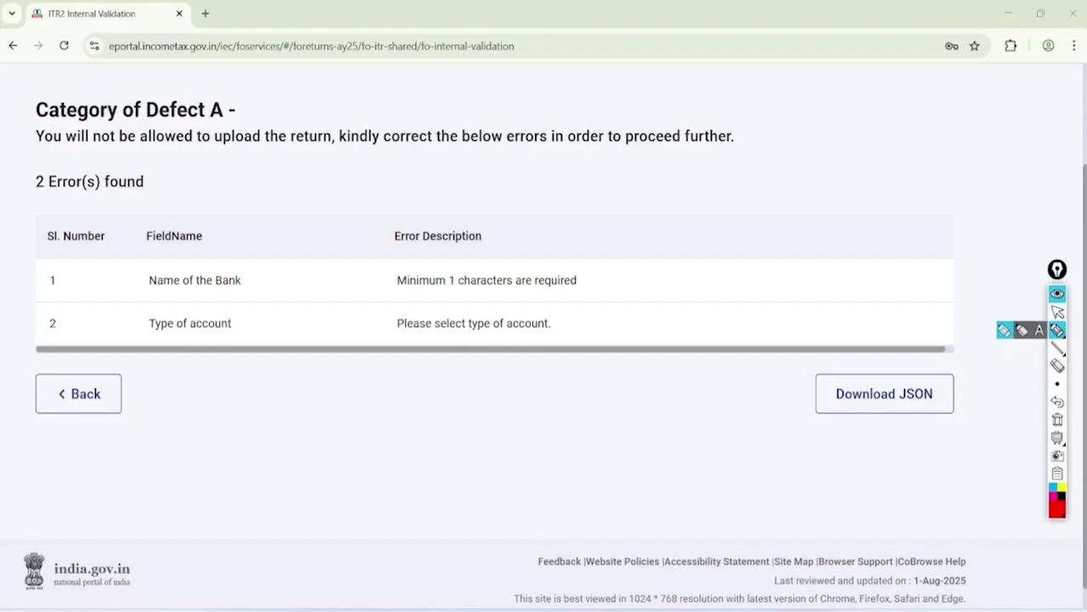
mouse_move(248, 240)
mouse_down()
mouse_move(236, 237)
mouse_move(261, 267)
mouse_move(208, 245)
mouse_move(190, 362)
mouse_move(226, 302)
mouse_up()
drag(394, 340, 583, 327)
drag(408, 299, 551, 297)
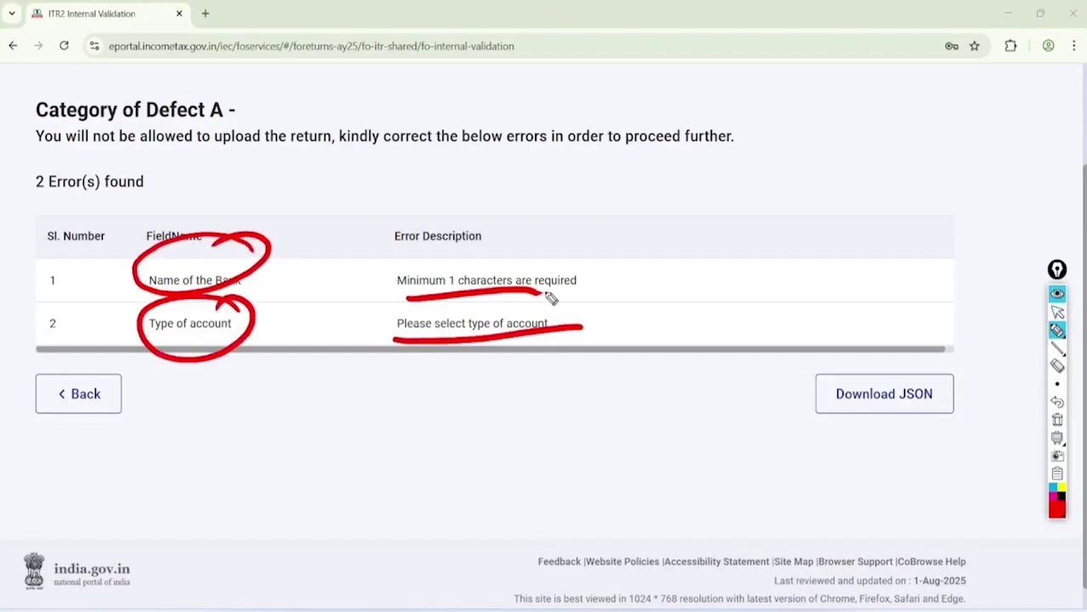
mouse_move(615, 192)
mouse_down()
mouse_move(679, 201)
mouse_move(711, 155)
mouse_move(741, 151)
mouse_move(798, 67)
mouse_move(706, 280)
mouse_move(843, 227)
mouse_up()
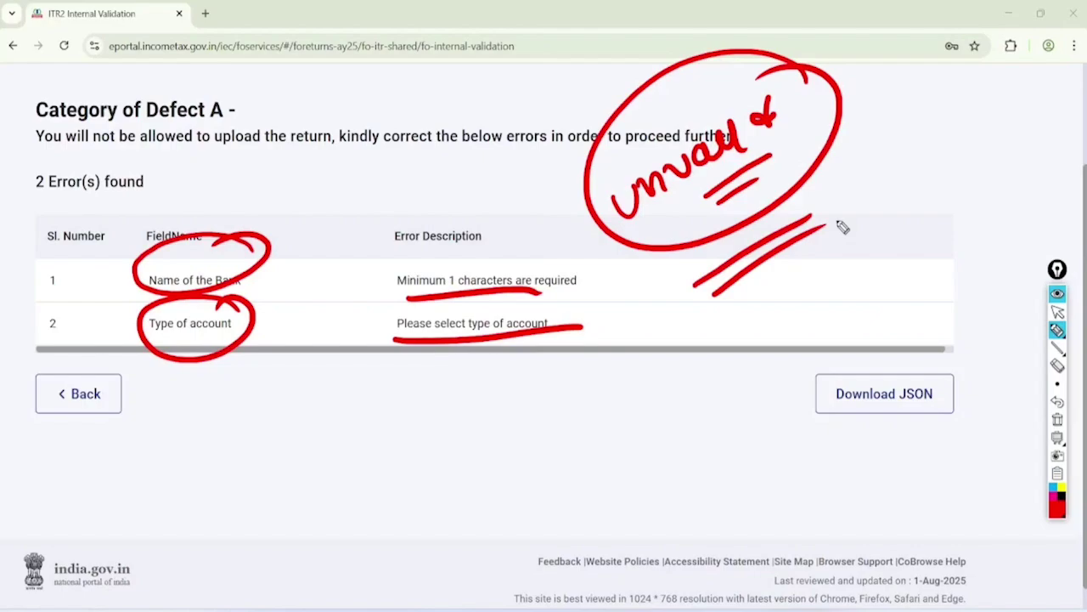
click(1057, 312)
click(1057, 419)
Go back to the Preview and Submit Your Return form and run the validation again
click(79, 393)
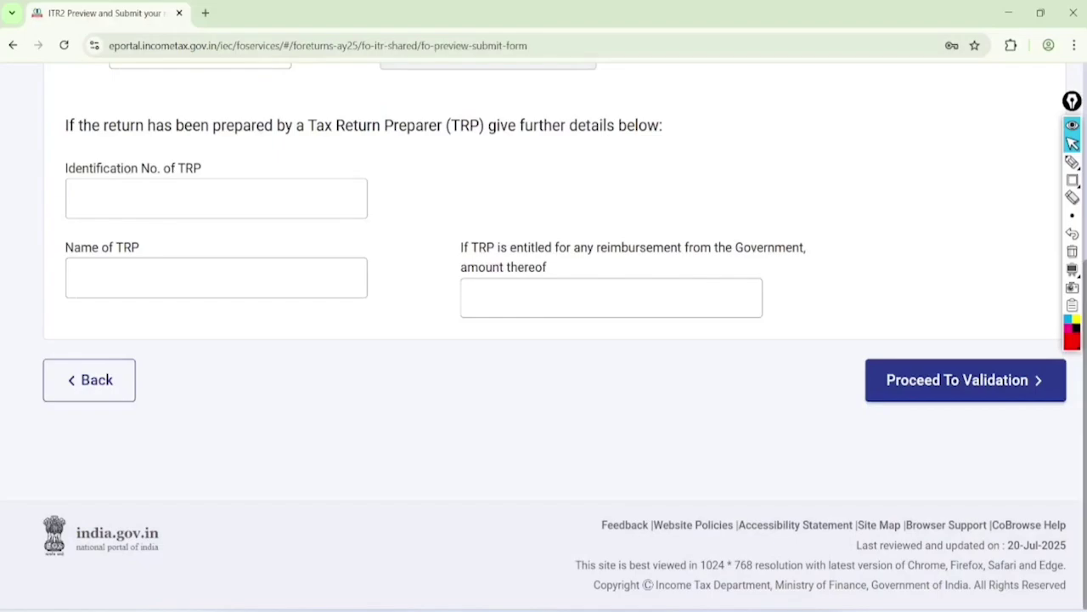
click(957, 380)
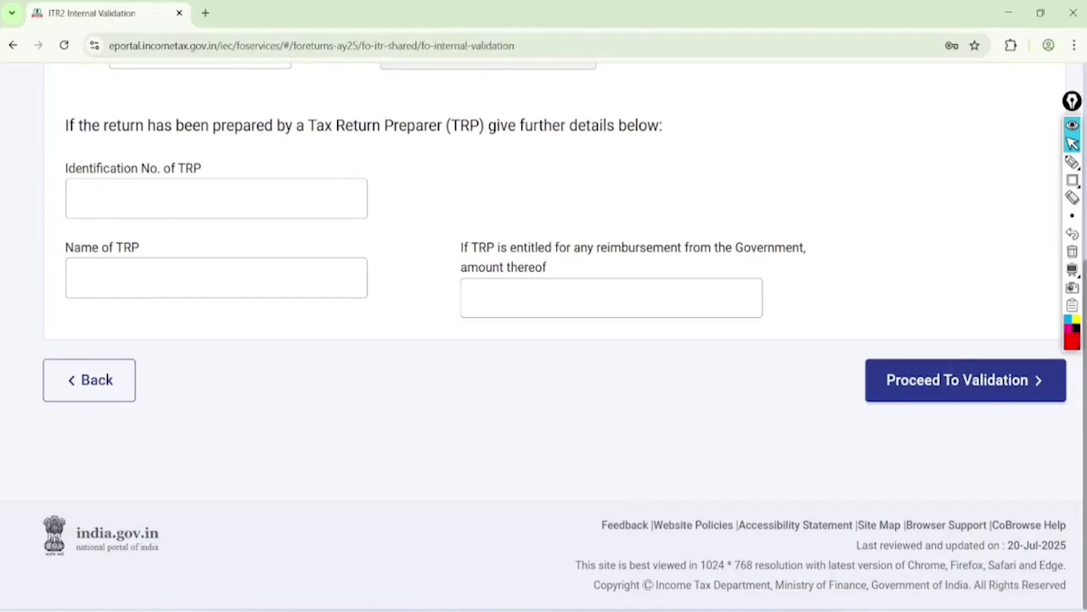
Draw three red tick marks beside the internal validation result, circle the result message, and clear the drawings
click(1072, 161)
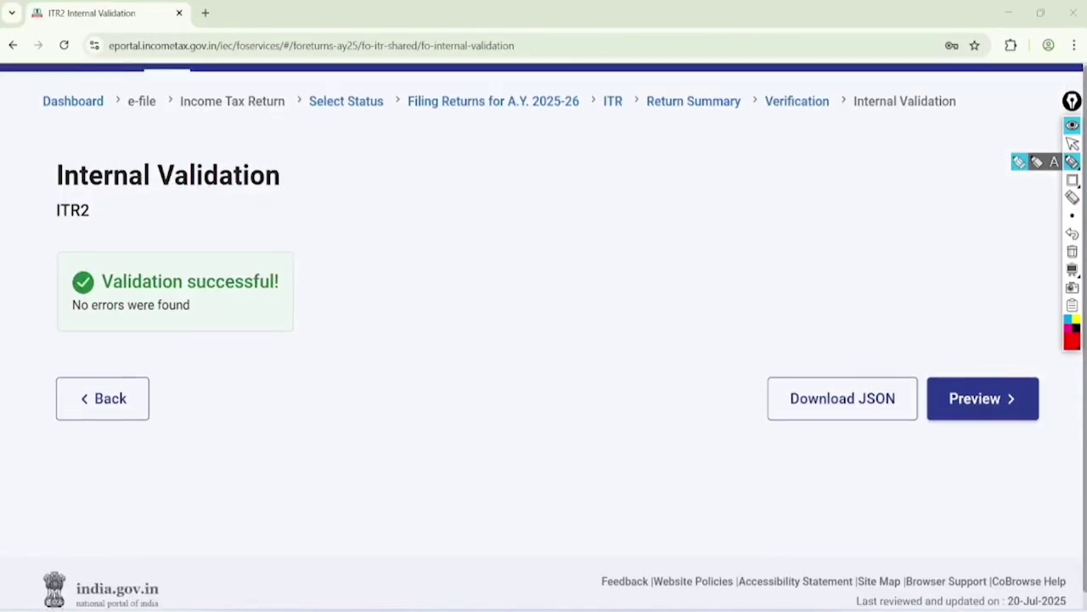
mouse_move(489, 254)
mouse_down()
mouse_move(495, 272)
mouse_move(593, 232)
mouse_up()
drag(506, 297, 578, 277)
drag(505, 342, 610, 322)
mouse_move(267, 212)
mouse_down()
mouse_move(88, 381)
mouse_move(164, 221)
mouse_up()
click(1072, 143)
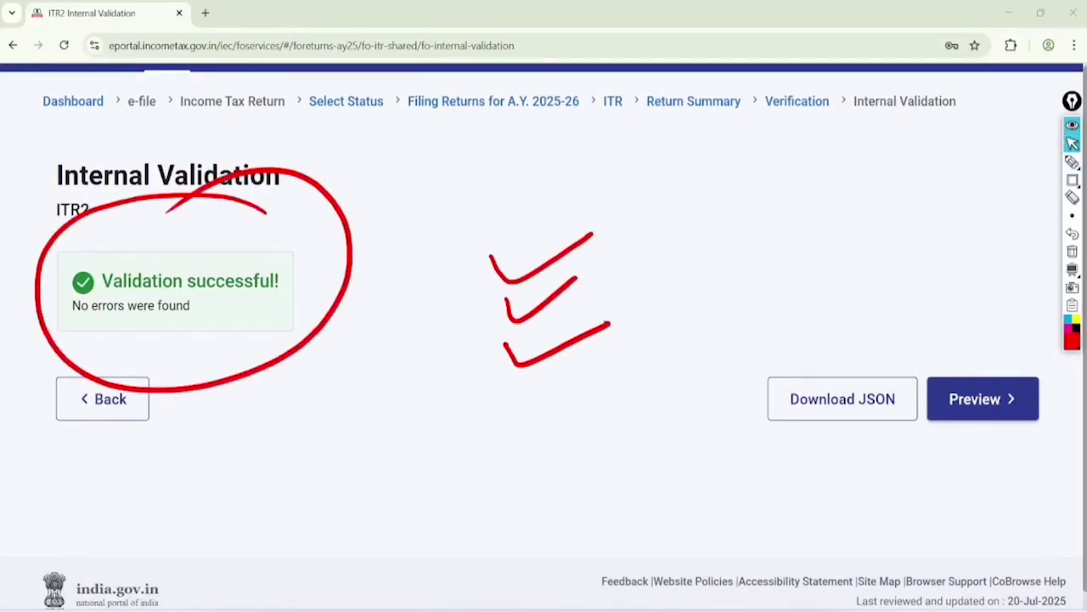
click(1072, 251)
Open the preview of the return and display its Schedule VDA
click(982, 398)
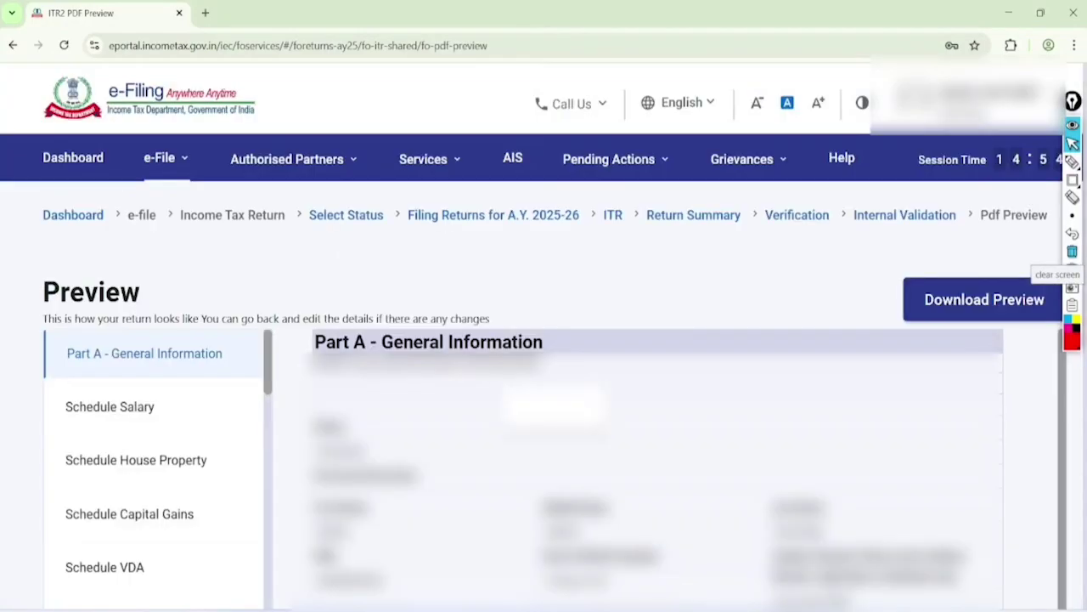
click(105, 567)
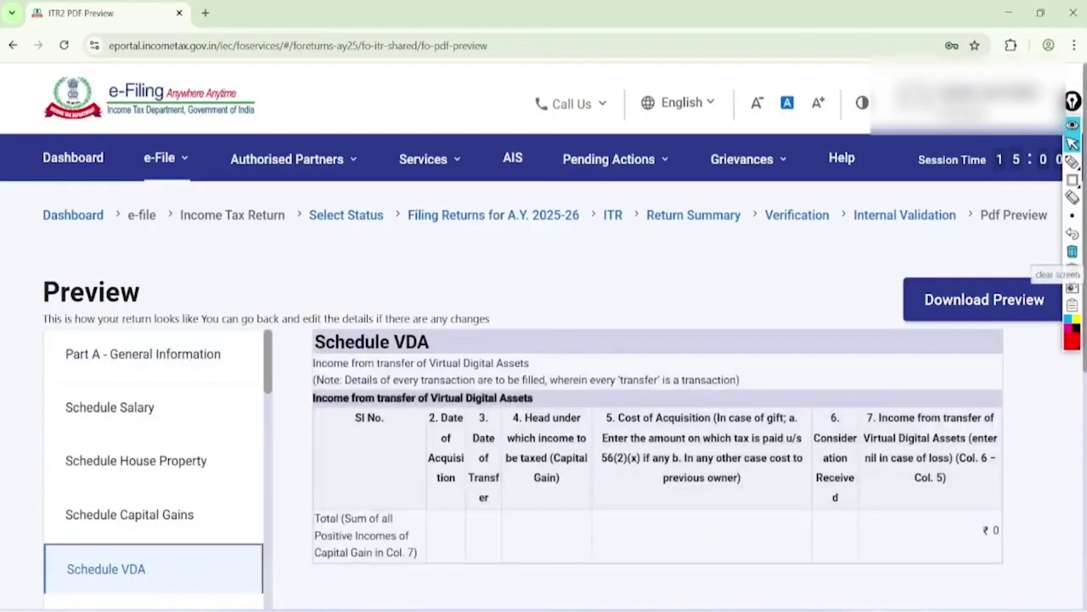
Proceed from the return preview to the upload level validation
scroll(544, 339, down, 3)
scroll(544, 340, up, 1)
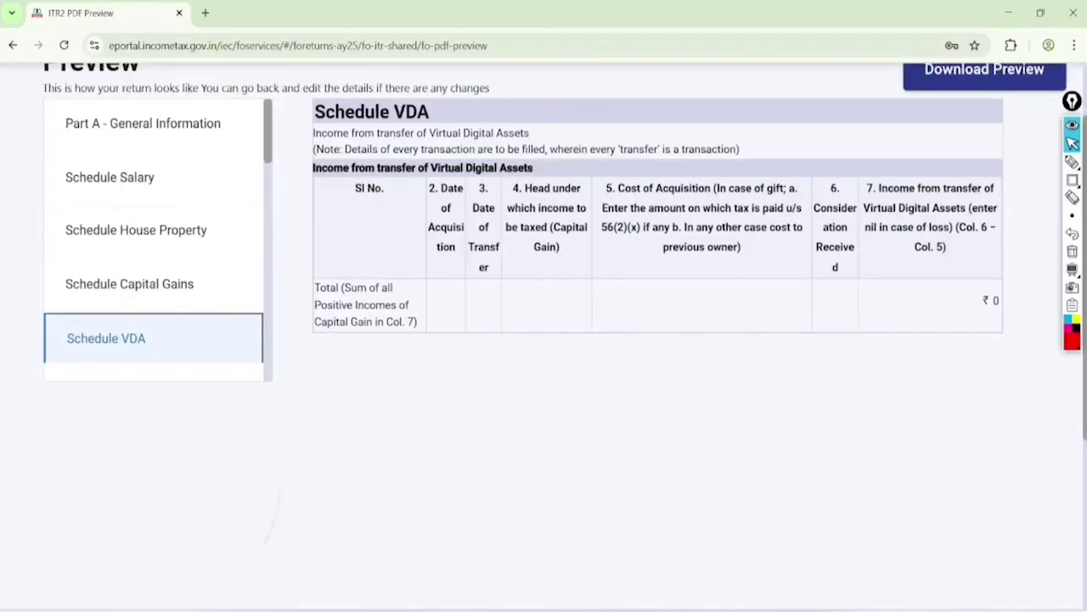
scroll(544, 340, down, 3)
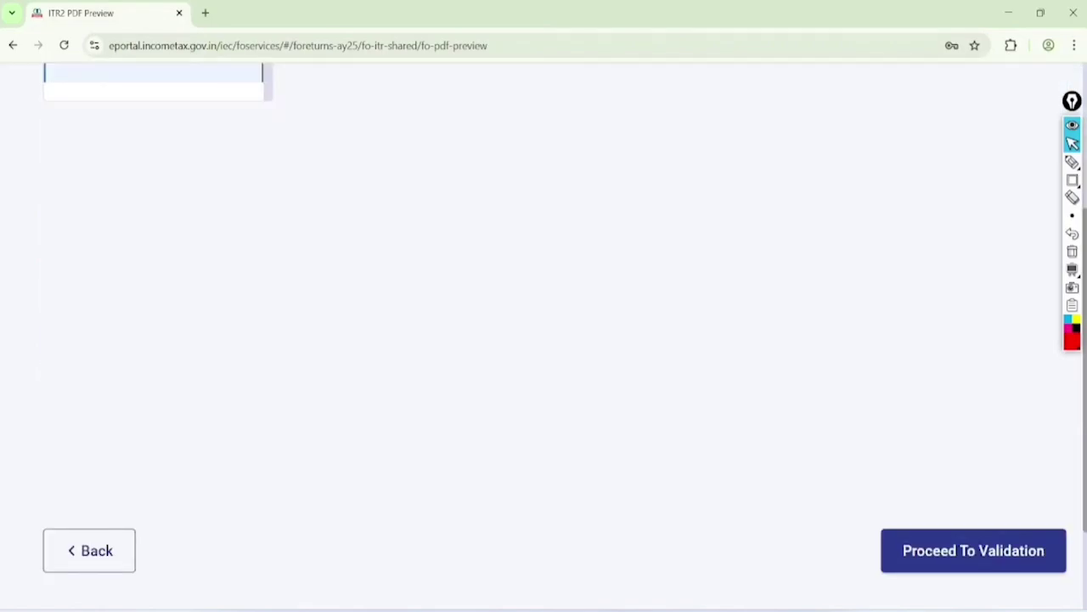
click(974, 550)
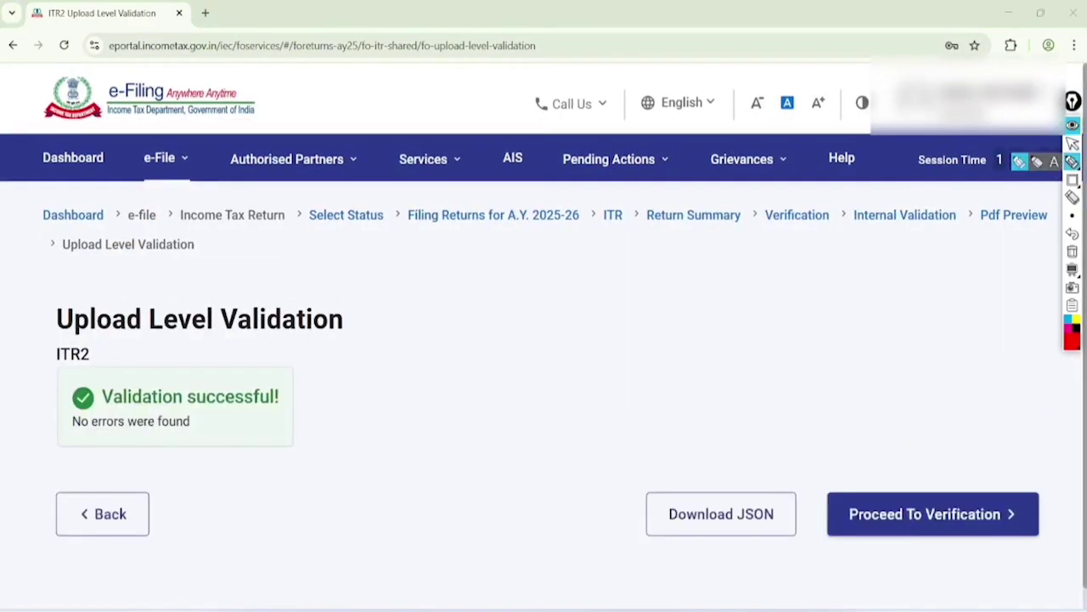
Circle the upload level validation result and Proceed To Verification in red, clear the drawings, and proceed to verification
mouse_move(34, 332)
mouse_down()
mouse_move(311, 277)
mouse_move(359, 357)
mouse_move(157, 391)
mouse_up()
drag(990, 438, 876, 439)
drag(848, 446, 979, 410)
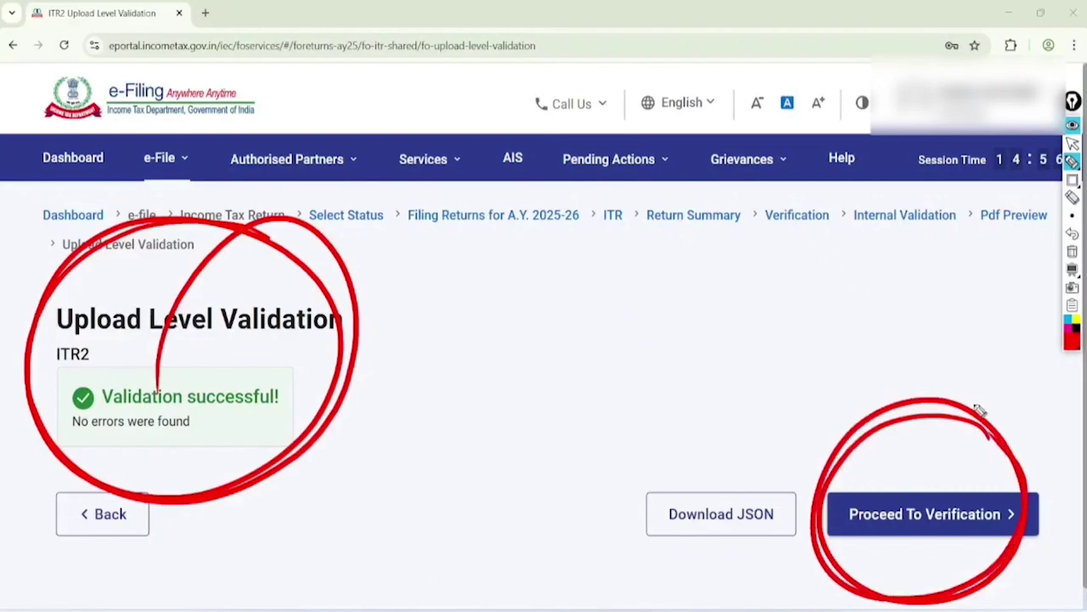
click(1072, 144)
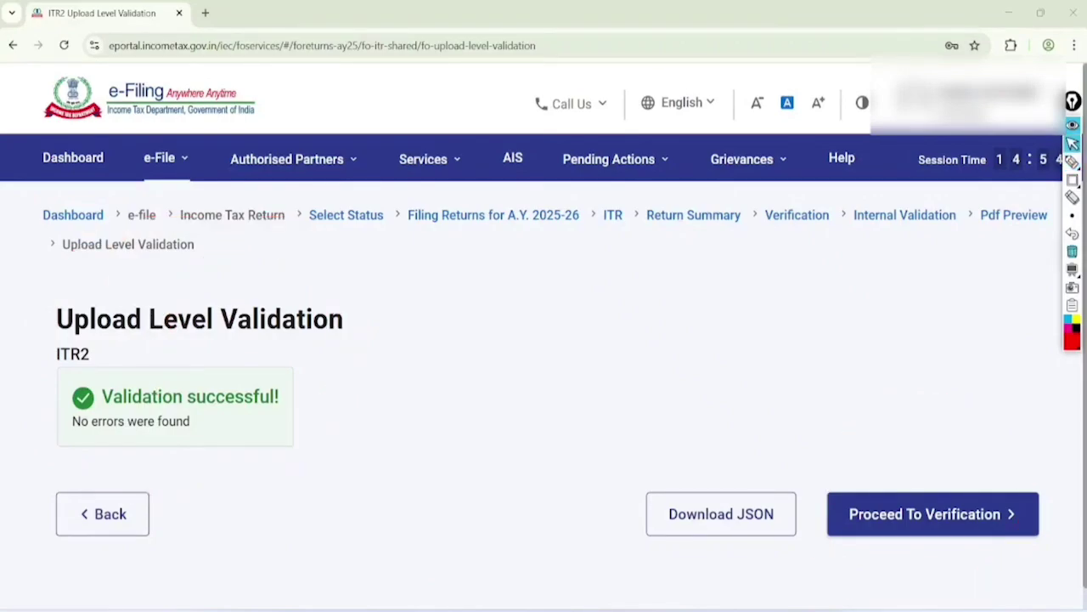
click(932, 514)
Circle and tick E-Verify Now, underline E-Verify Later and the signed ITR-V wording, circle both 30-day limits, and clear the drawings
scroll(544, 339, down, 3)
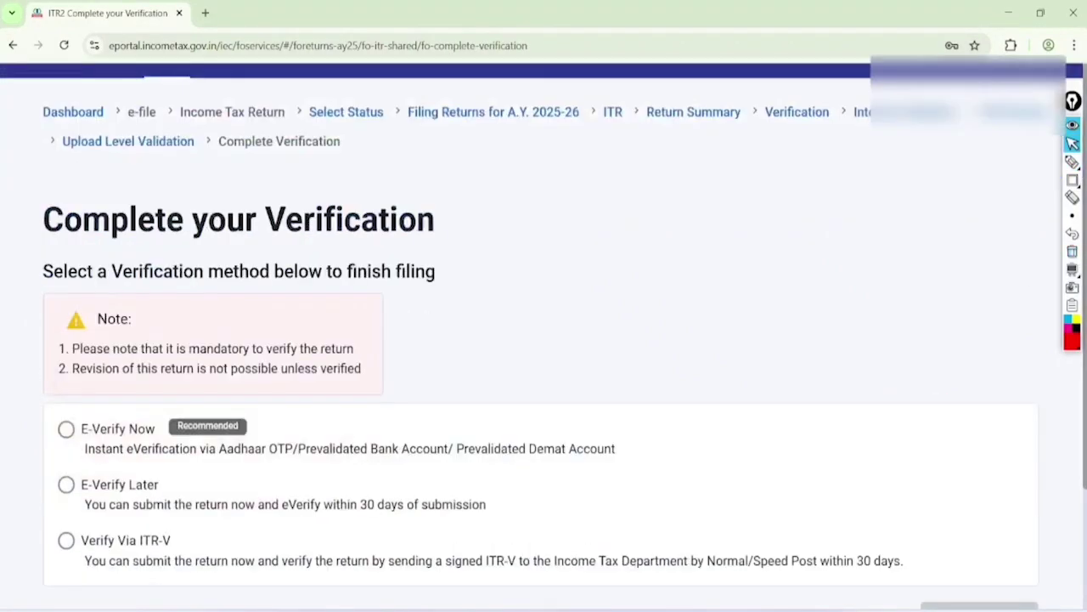
click(1072, 162)
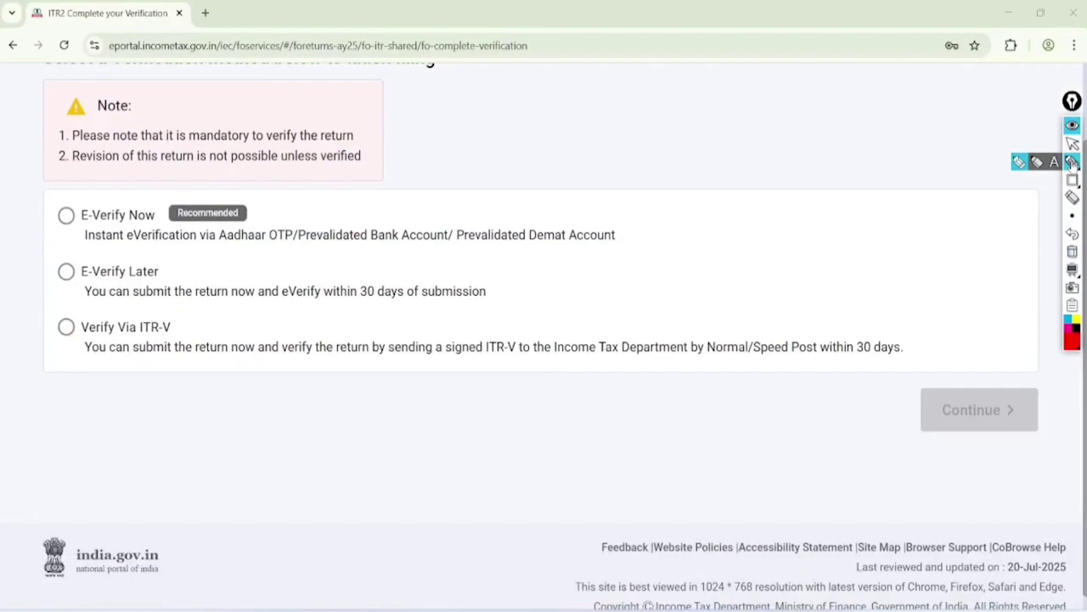
mouse_move(172, 180)
mouse_down()
mouse_move(41, 200)
mouse_move(158, 197)
mouse_move(123, 175)
mouse_up()
mouse_move(249, 200)
mouse_down()
mouse_move(352, 177)
mouse_move(429, 142)
mouse_up()
drag(75, 287, 166, 275)
mouse_move(436, 255)
mouse_down()
mouse_move(399, 312)
mouse_move(367, 260)
mouse_up()
mouse_move(931, 313)
mouse_down()
mouse_move(922, 373)
mouse_move(814, 288)
mouse_up()
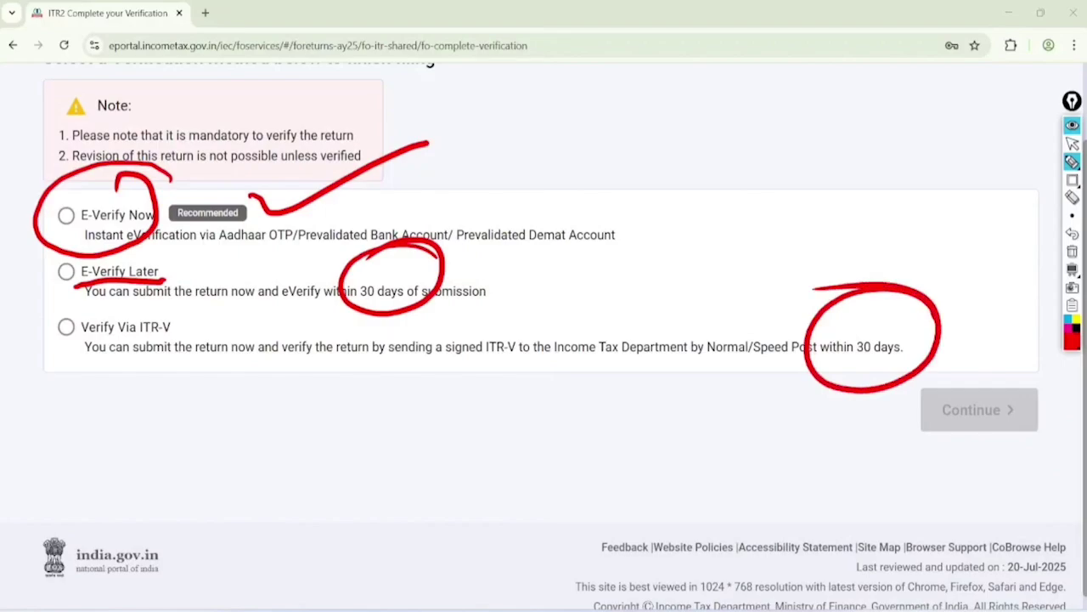
drag(372, 361, 677, 362)
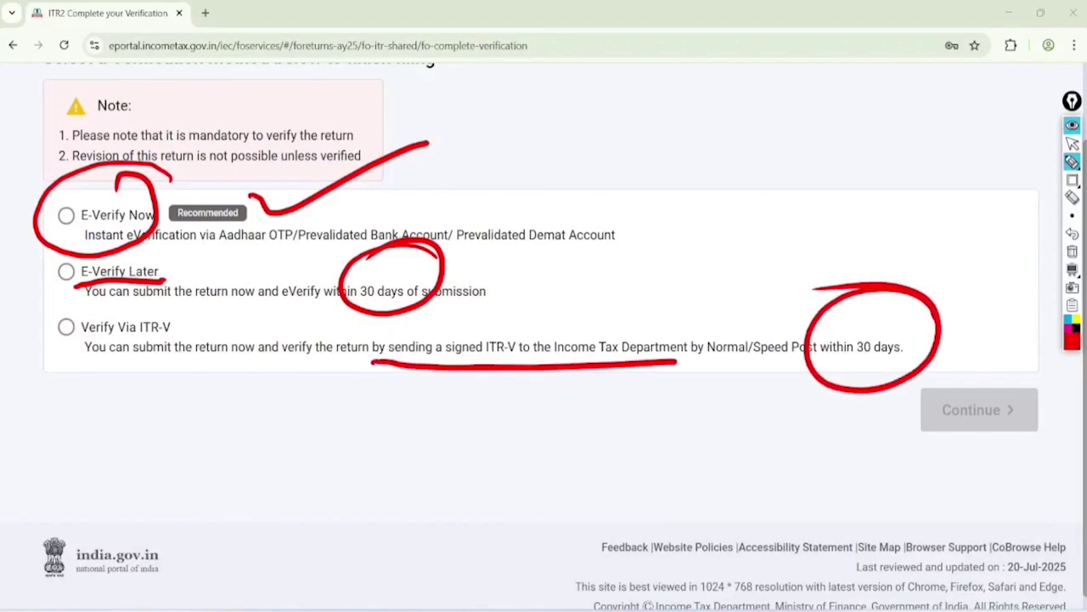
click(1072, 143)
click(1072, 251)
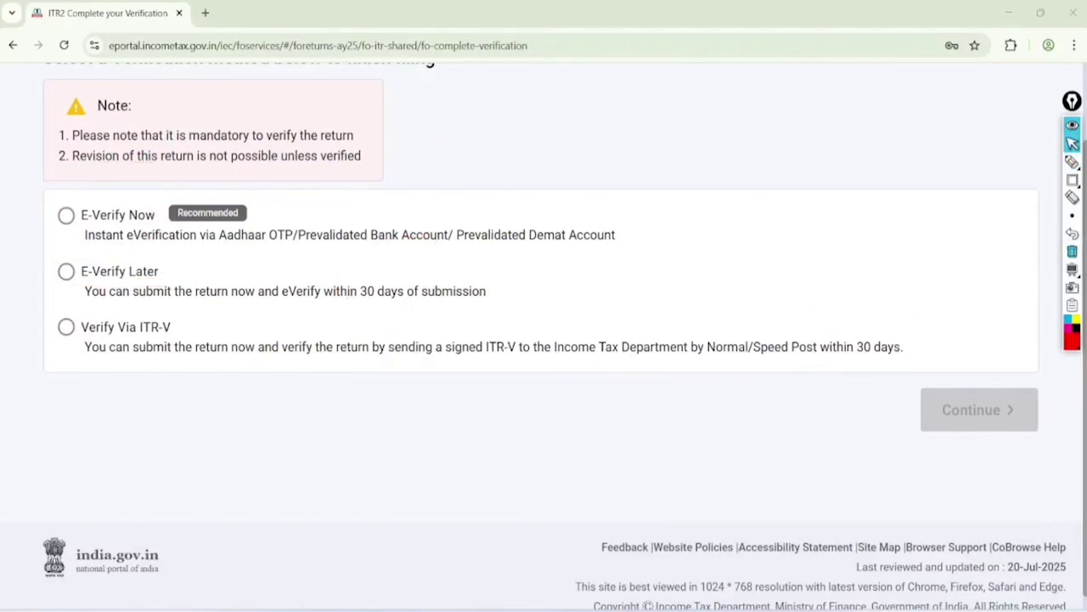
Choose E-Verify Now and continue with verification using OTP on the mobile number registered with Aadhaar
click(66, 215)
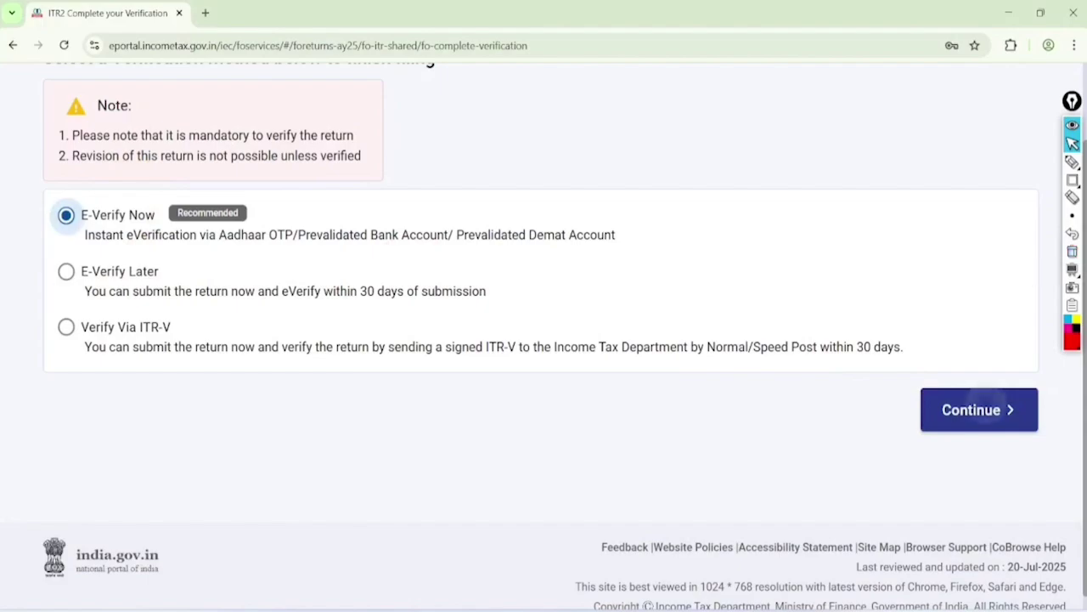
click(980, 410)
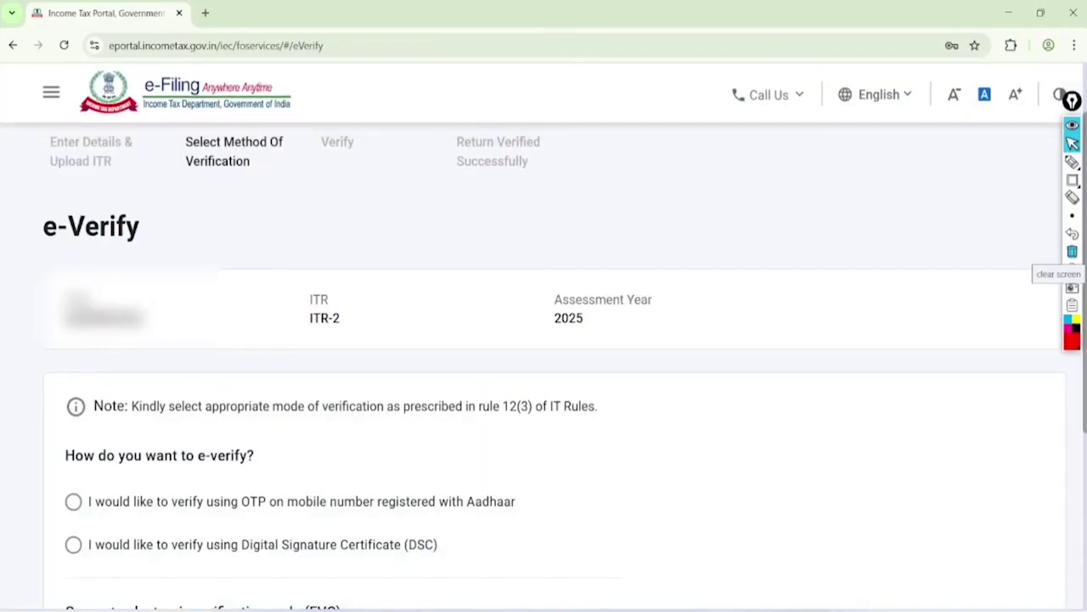
click(73, 502)
scroll(543, 340, down, 3)
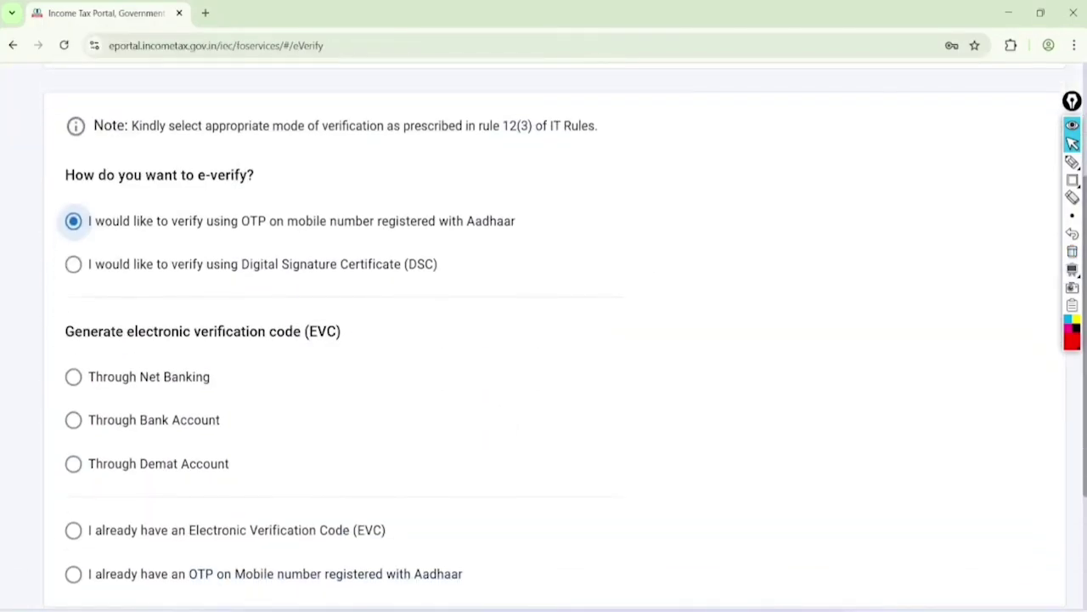
scroll(543, 339, down, 3)
click(1007, 418)
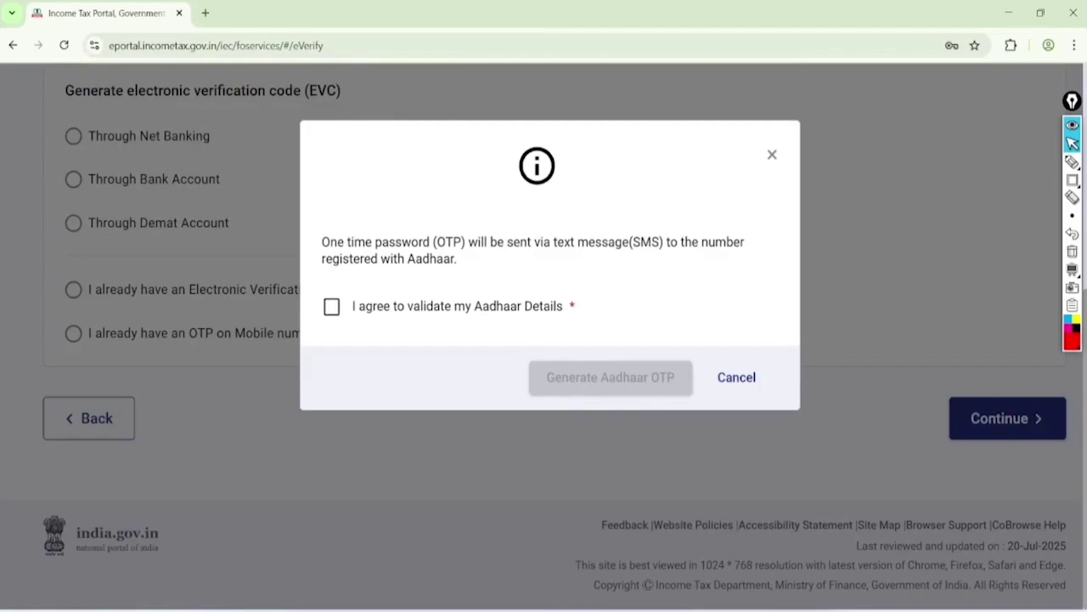
Agree to validate the Aadhaar details, generate the Aadhaar OTP, and enter the received one-time password
click(331, 306)
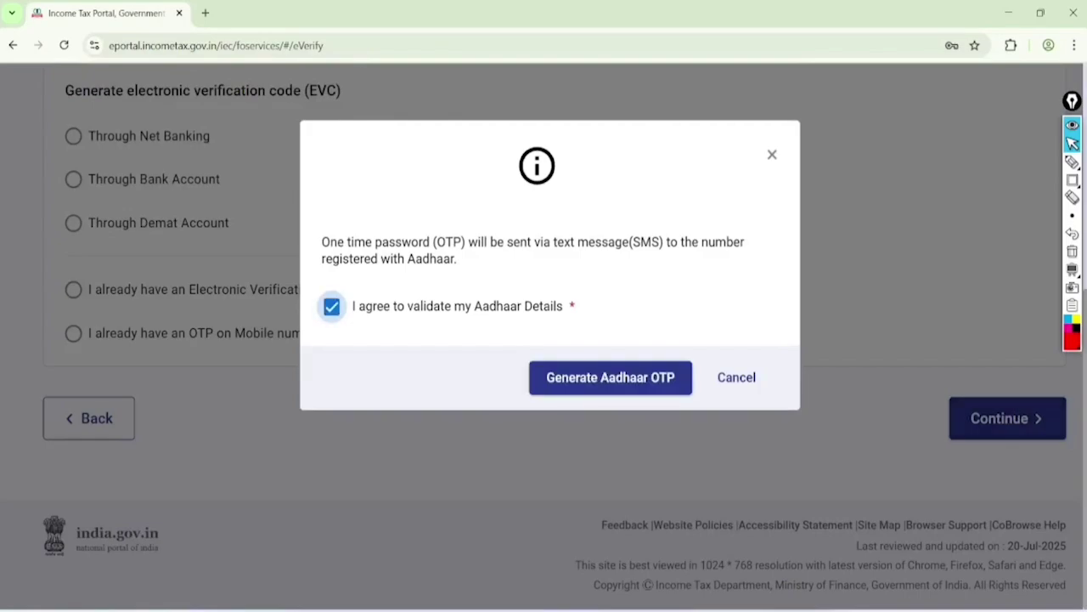
click(611, 377)
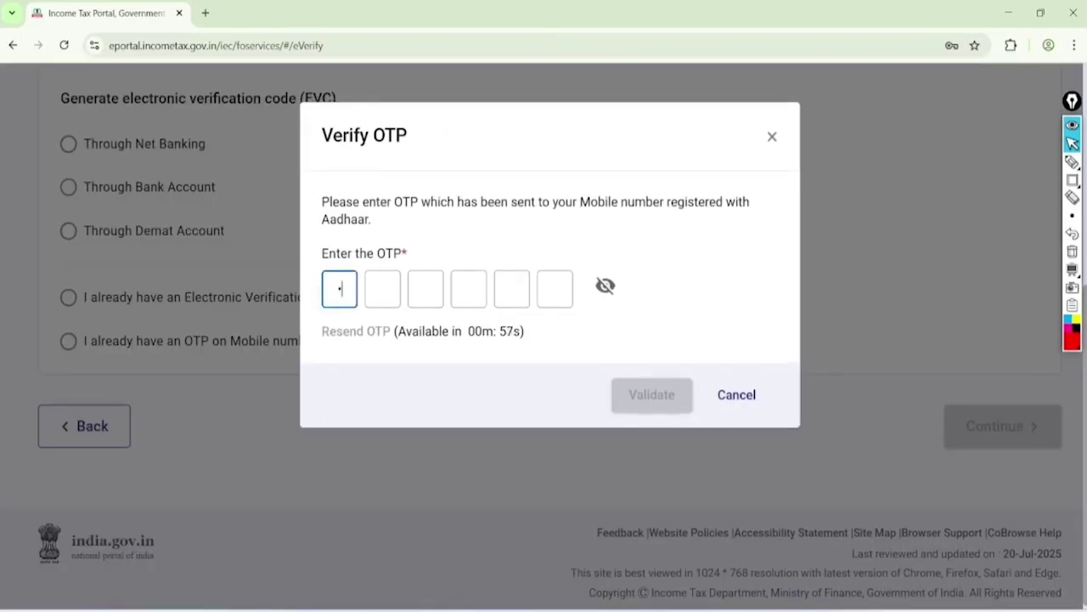
text(*****)
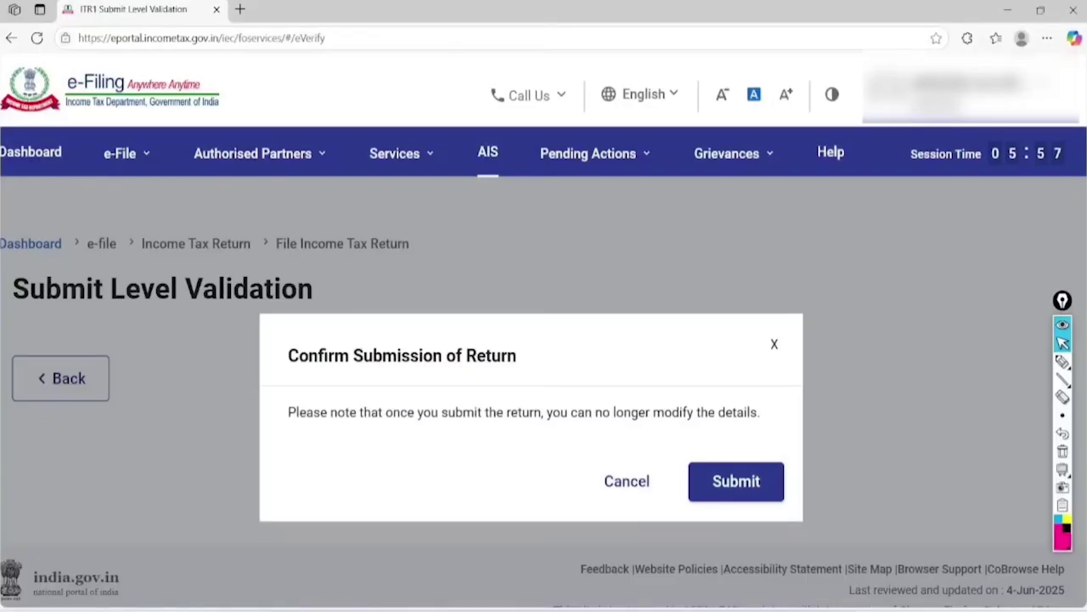
Circle the submission confirmation's title, modification note and Submit option in pink, clear the drawings, and submit the return
click(1062, 362)
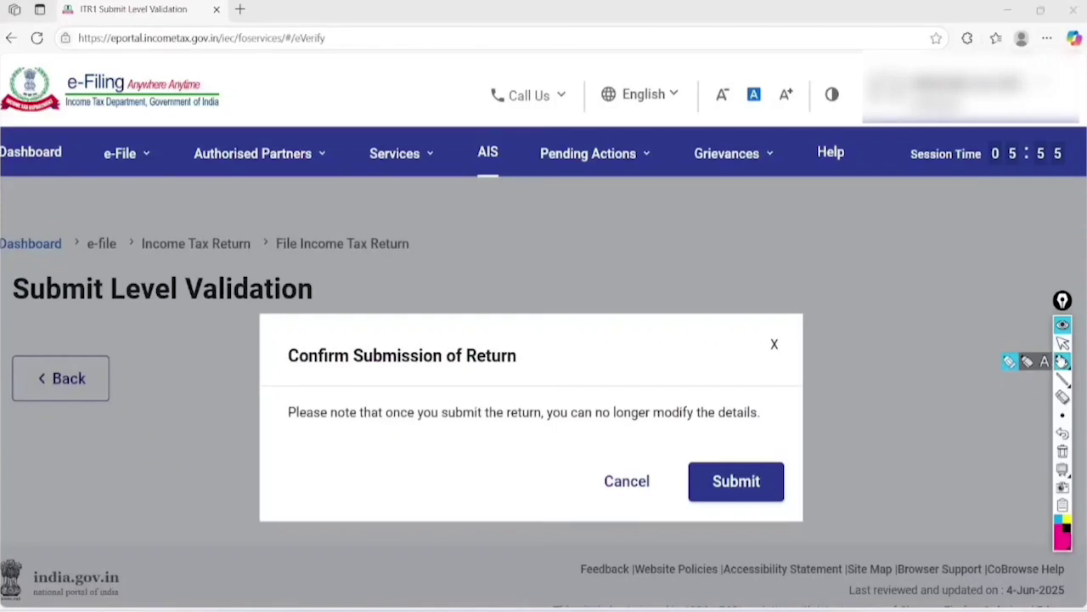
mouse_move(532, 315)
mouse_down()
mouse_move(317, 307)
mouse_move(399, 393)
mouse_move(515, 311)
mouse_up()
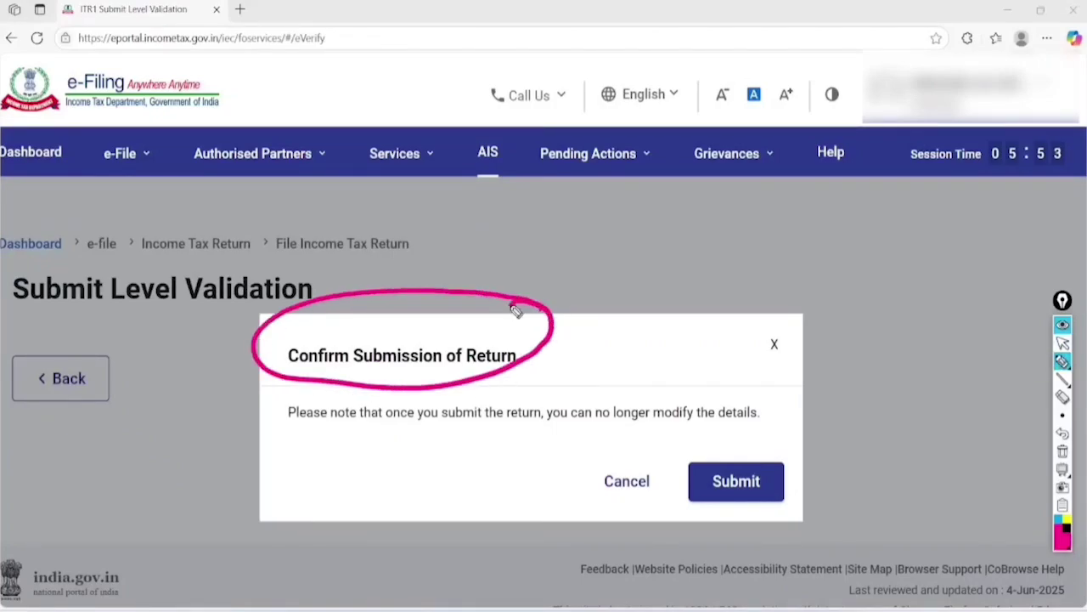
mouse_move(263, 429)
mouse_down()
mouse_move(608, 434)
mouse_move(801, 400)
mouse_move(396, 388)
mouse_move(265, 449)
mouse_up()
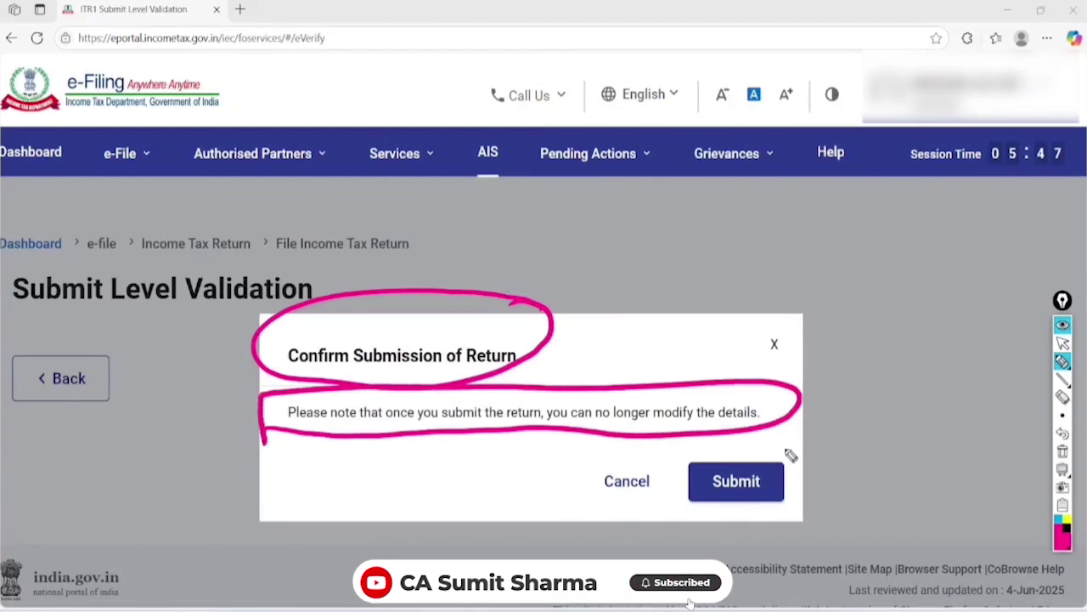
mouse_move(789, 451)
mouse_down()
mouse_move(728, 530)
mouse_move(786, 433)
mouse_up()
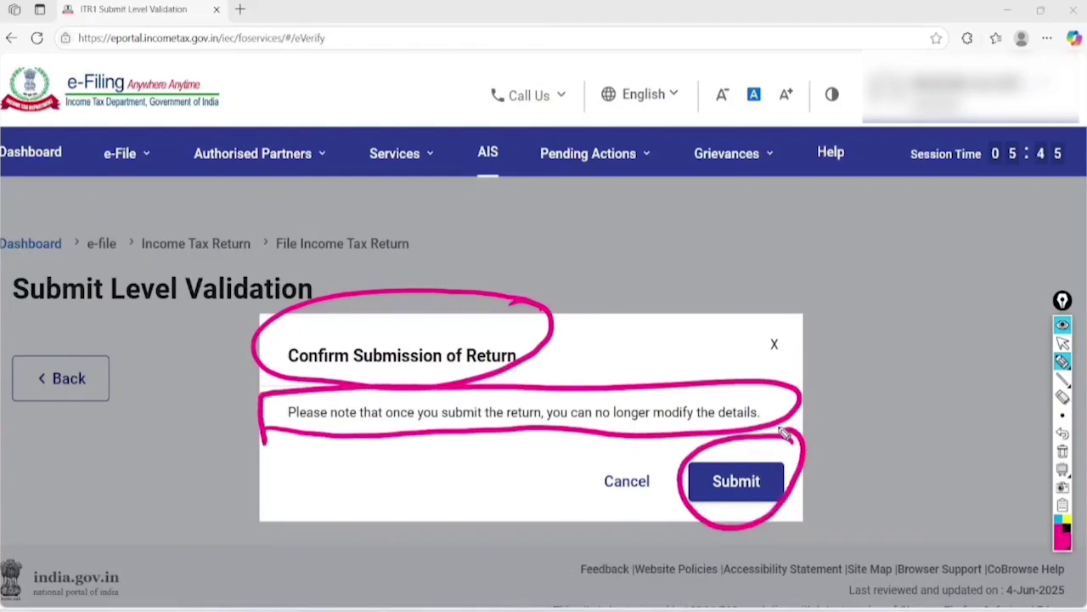
click(1063, 452)
click(1063, 341)
click(736, 482)
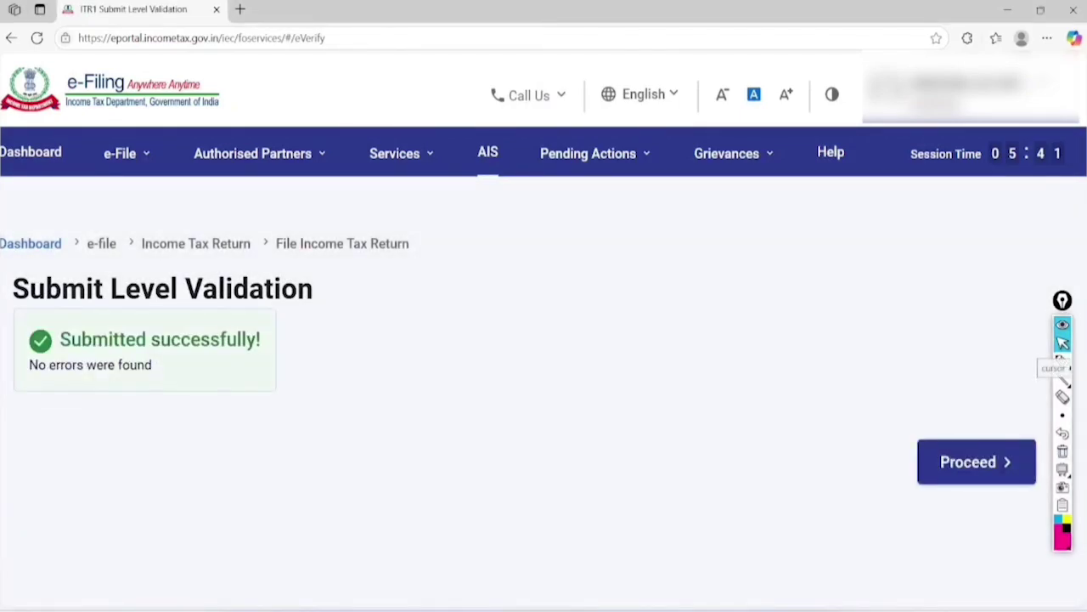
Circle the submit level validation result in pink, clear the drawing, and proceed to the filing confirmation
click(1063, 361)
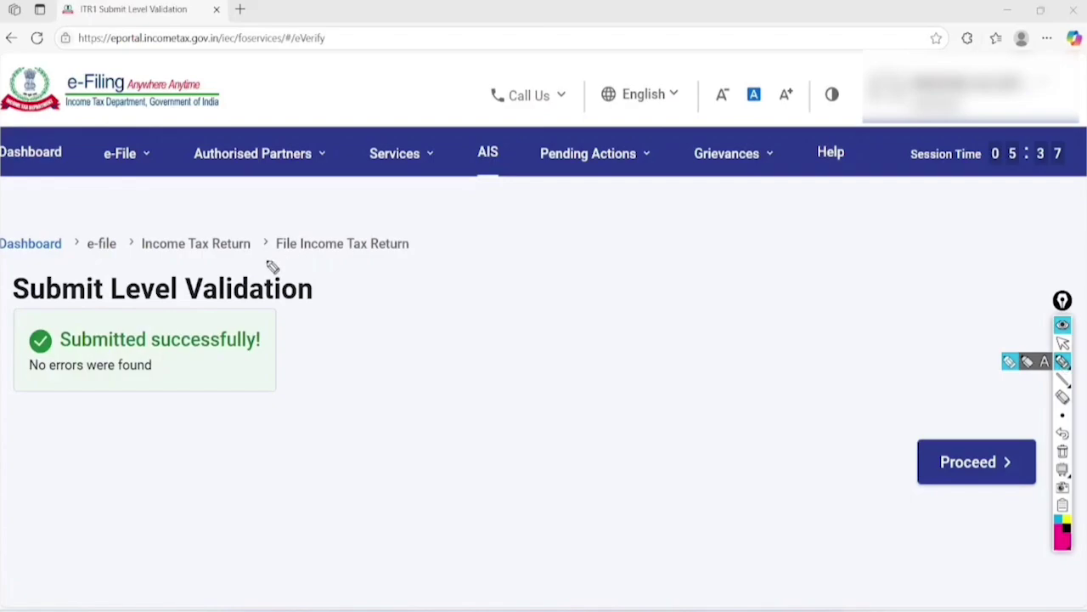
mouse_move(259, 319)
mouse_down()
mouse_move(68, 259)
mouse_move(281, 415)
mouse_move(146, 291)
mouse_up()
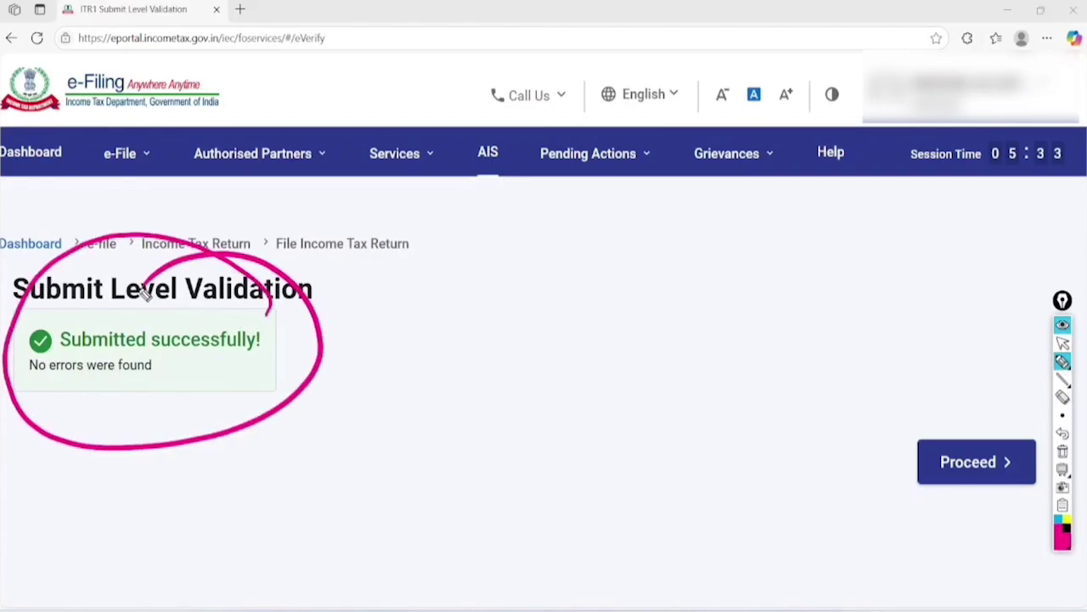
key(ctrl+shift+7)
key(ctrl+shift+2)
click(976, 461)
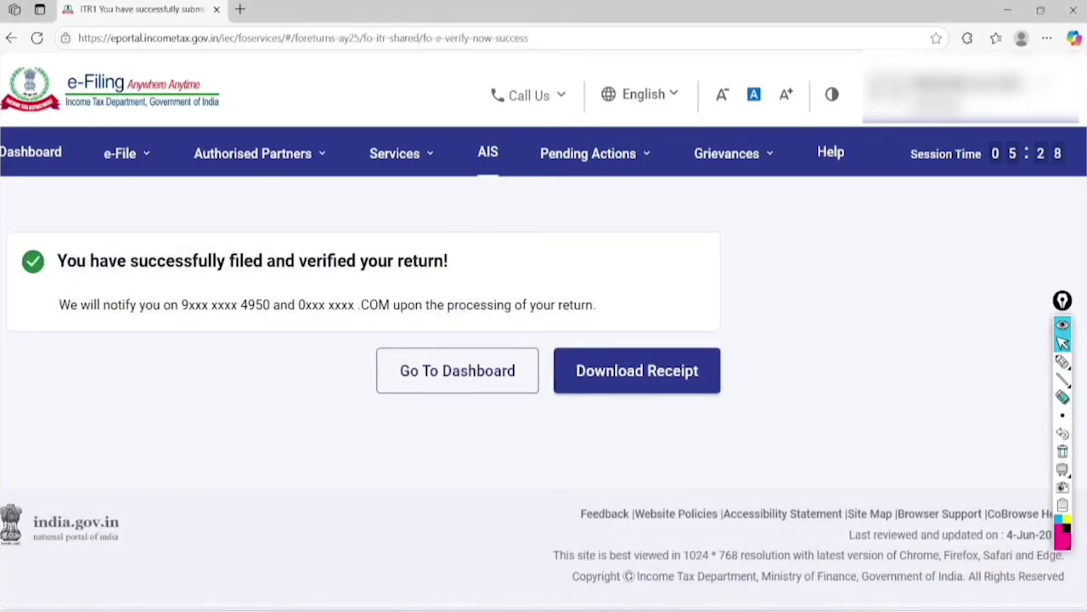
Circle "filed", "verified", "We will notify you" and both masked contact details, and double-underline the phrase about processing the return
click(1063, 362)
scroll(544, 340, left, 1)
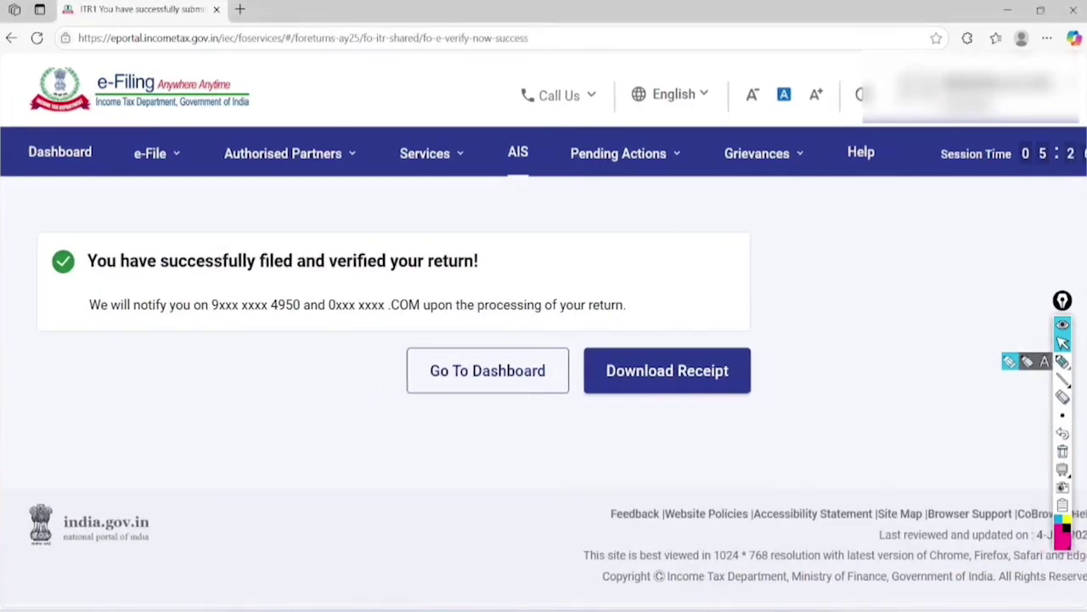
click(1062, 362)
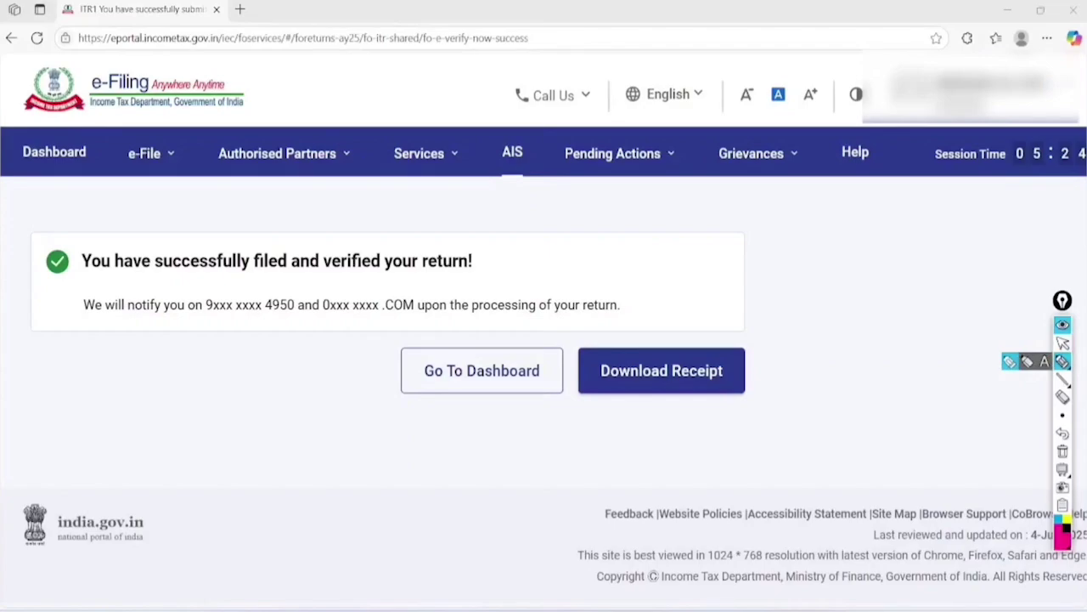
mouse_move(316, 226)
mouse_down()
mouse_move(255, 286)
mouse_move(267, 231)
mouse_up()
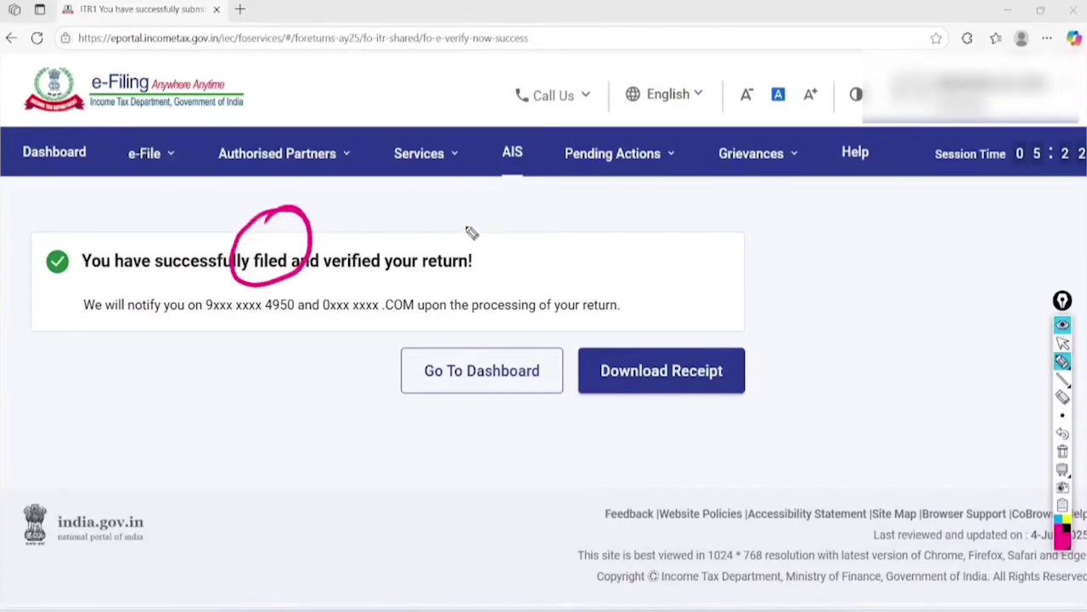
mouse_move(374, 200)
mouse_down()
mouse_move(416, 247)
mouse_move(357, 199)
mouse_up()
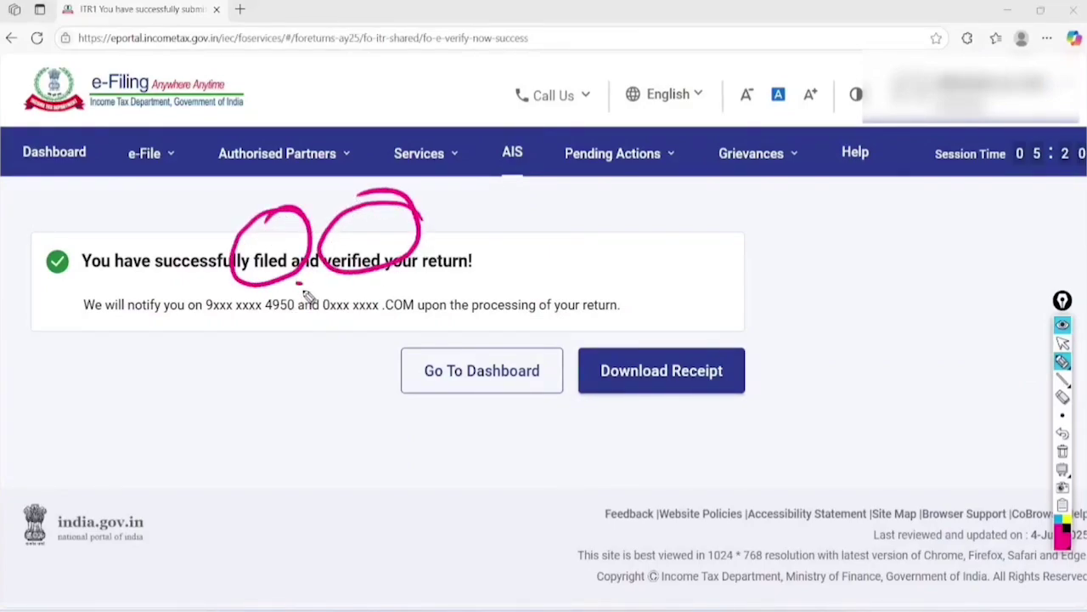
mouse_move(303, 294)
mouse_down()
mouse_move(292, 340)
mouse_move(262, 286)
mouse_up()
mouse_move(438, 287)
mouse_down()
mouse_move(314, 320)
mouse_move(360, 284)
mouse_up()
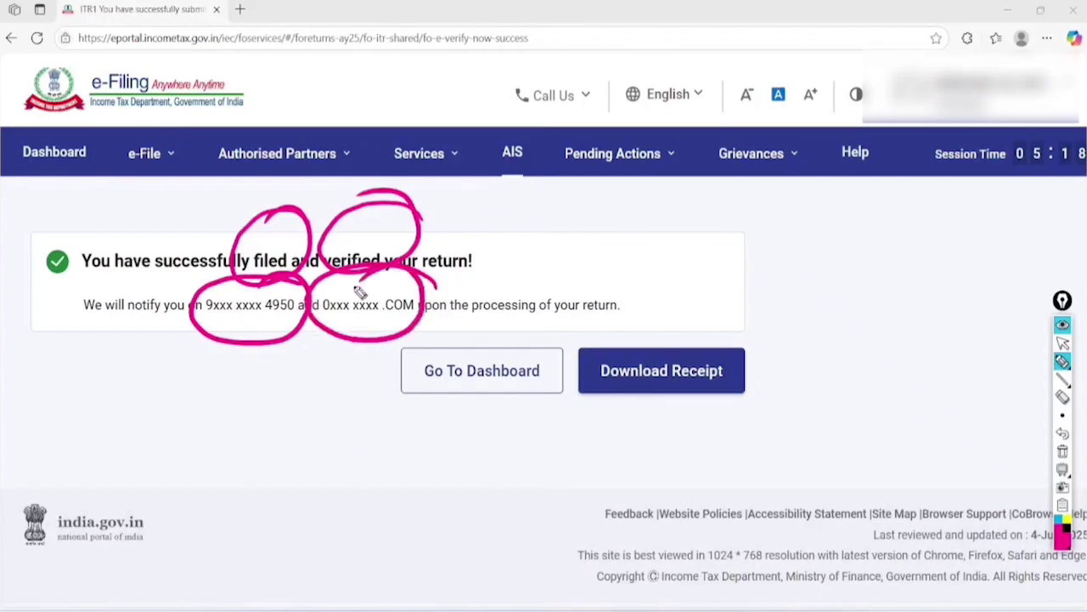
drag(443, 323, 646, 316)
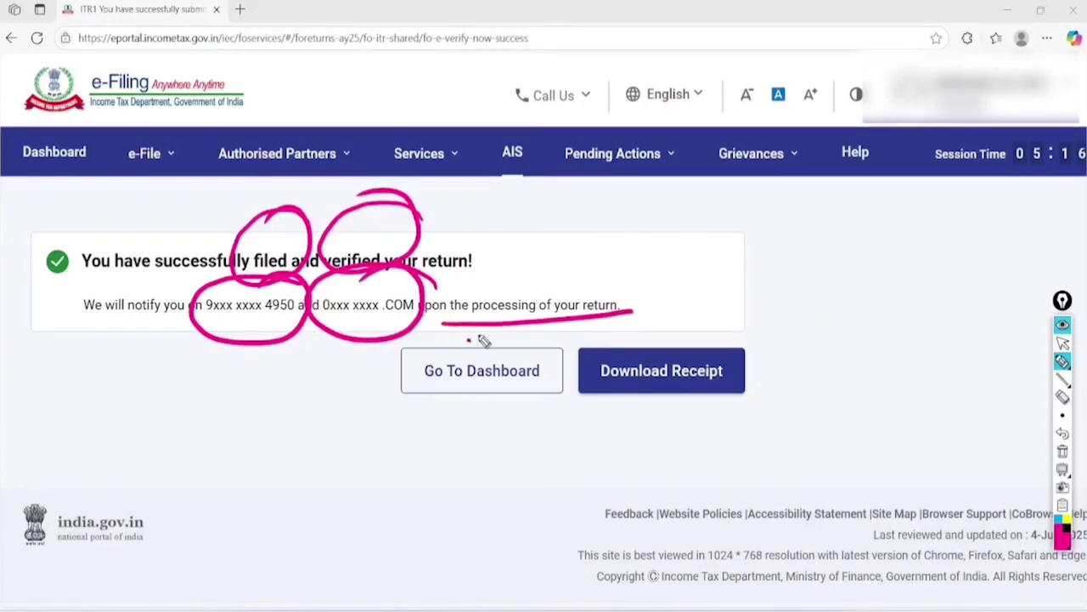
drag(470, 342, 643, 320)
mouse_move(151, 258)
mouse_down()
mouse_move(126, 270)
mouse_move(178, 333)
mouse_move(122, 276)
mouse_up()
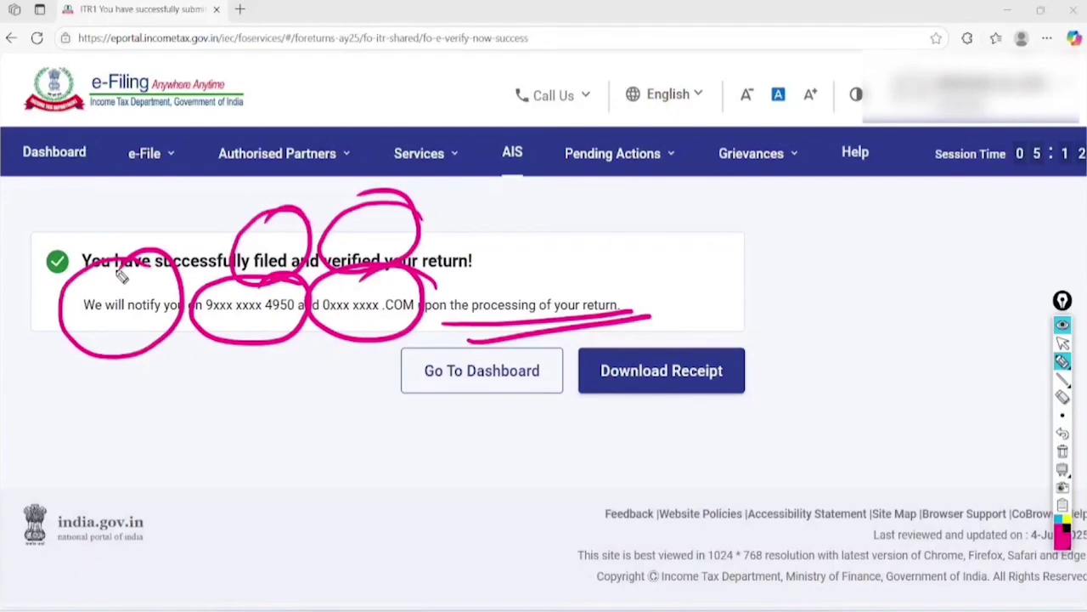
Tick Go To Dashboard, circle Download Receipt, clear the drawings, and download the filing receipt
mouse_move(389, 394)
mouse_down()
mouse_move(413, 433)
mouse_move(544, 355)
mouse_up()
mouse_move(769, 340)
mouse_down()
mouse_move(577, 365)
mouse_move(653, 301)
mouse_up()
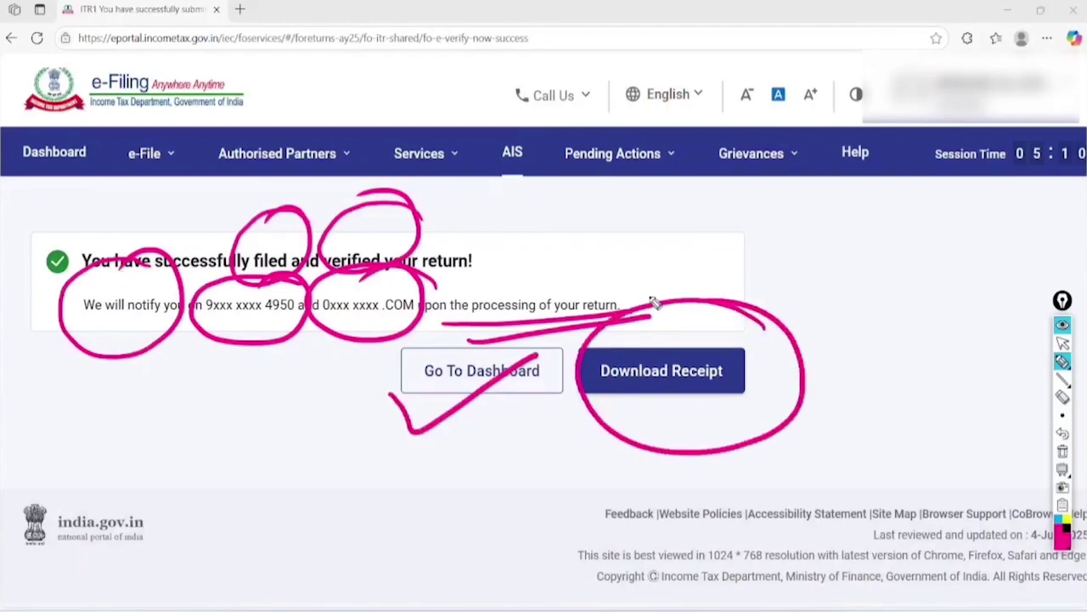
click(1063, 451)
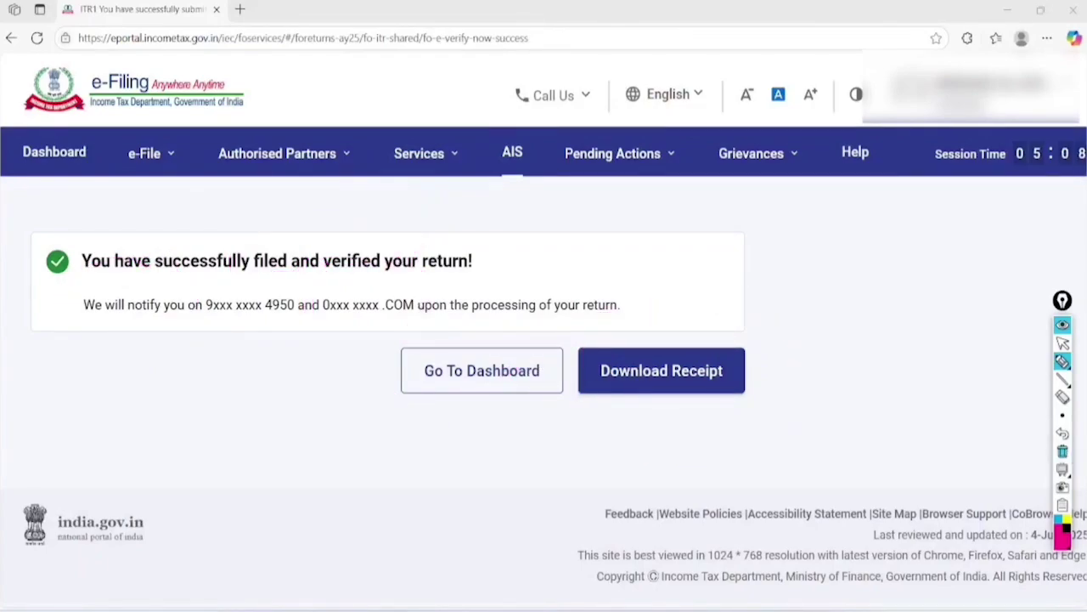
click(1062, 342)
click(662, 370)
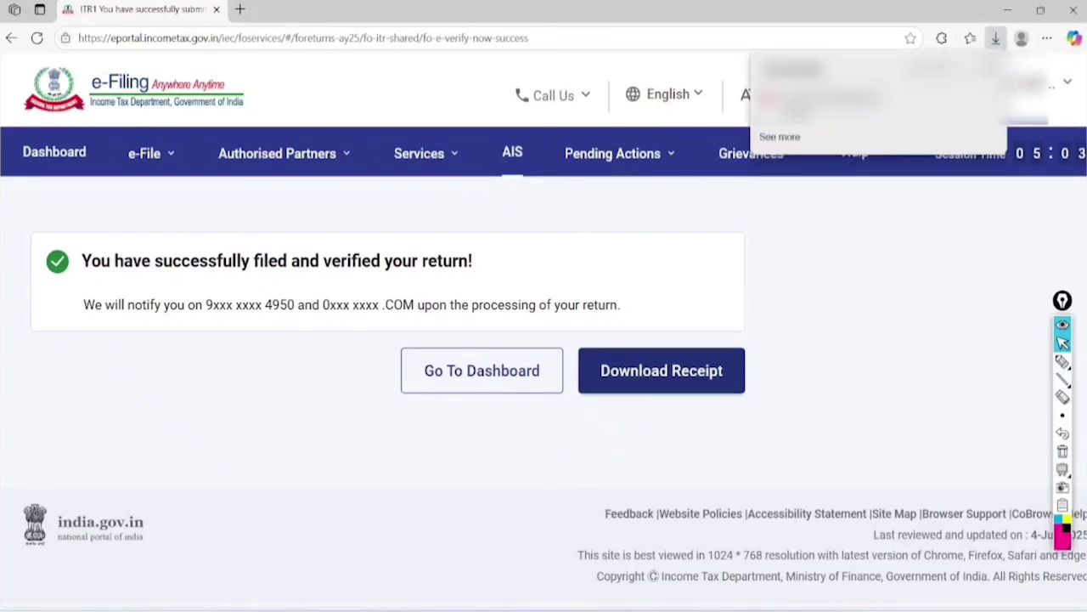
Open the downloaded filing receipt and view the Indian Income Tax Return Acknowledgement
click(798, 111)
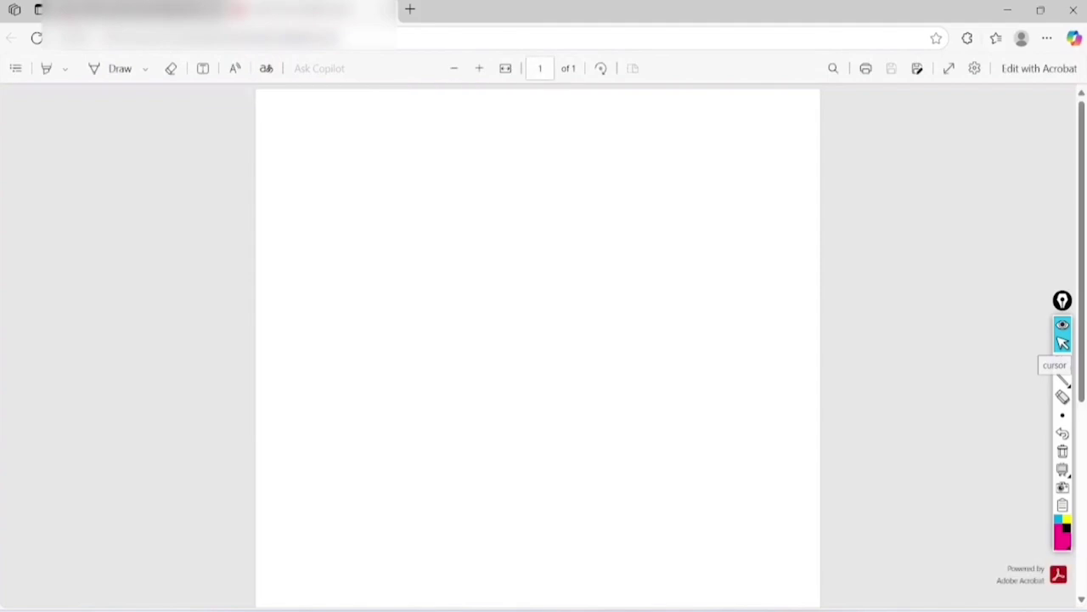
scroll(537, 339, up, 2)
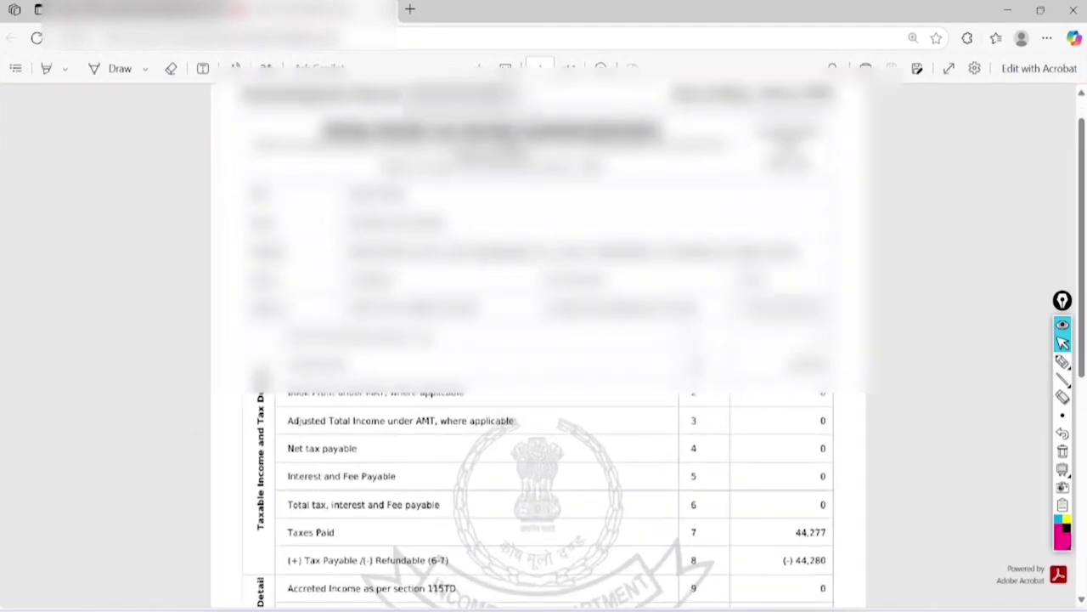
scroll(538, 340, up, 1)
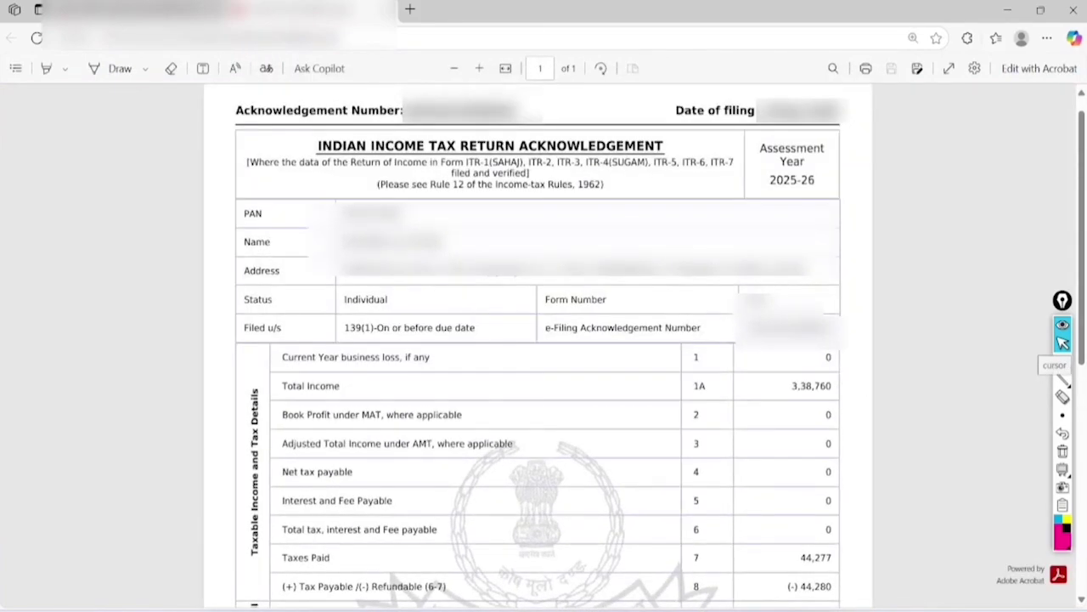
Circle the assessment year, total income and taxes paid and refundable figures in pink, handwrite "AIS", "TIS" and "26AS", and clear the drawings
click(1063, 361)
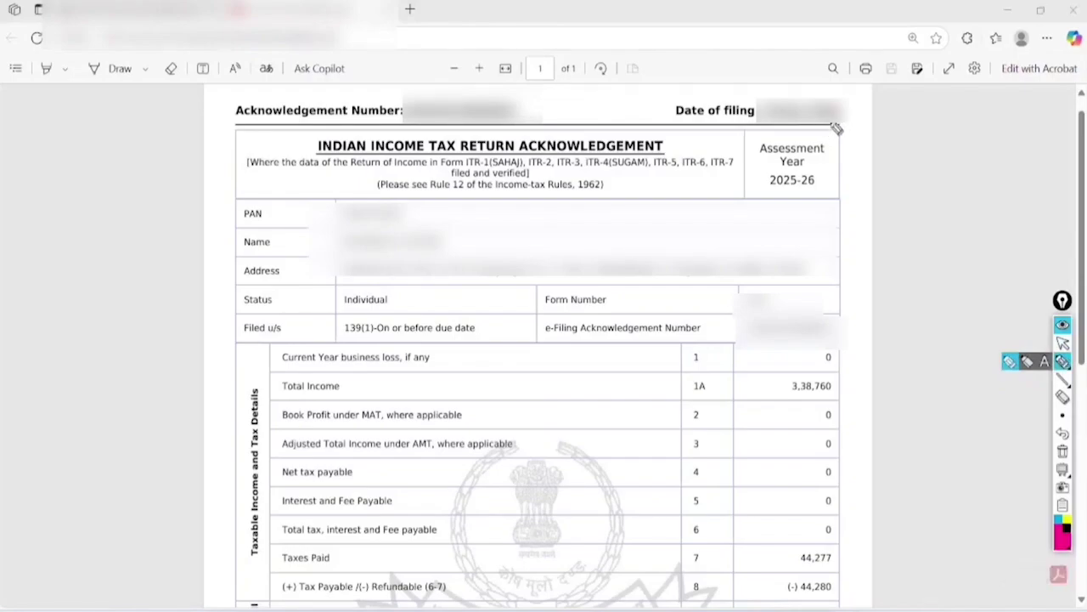
mouse_move(841, 88)
mouse_down()
mouse_move(720, 170)
mouse_move(770, 93)
mouse_move(807, 91)
mouse_up()
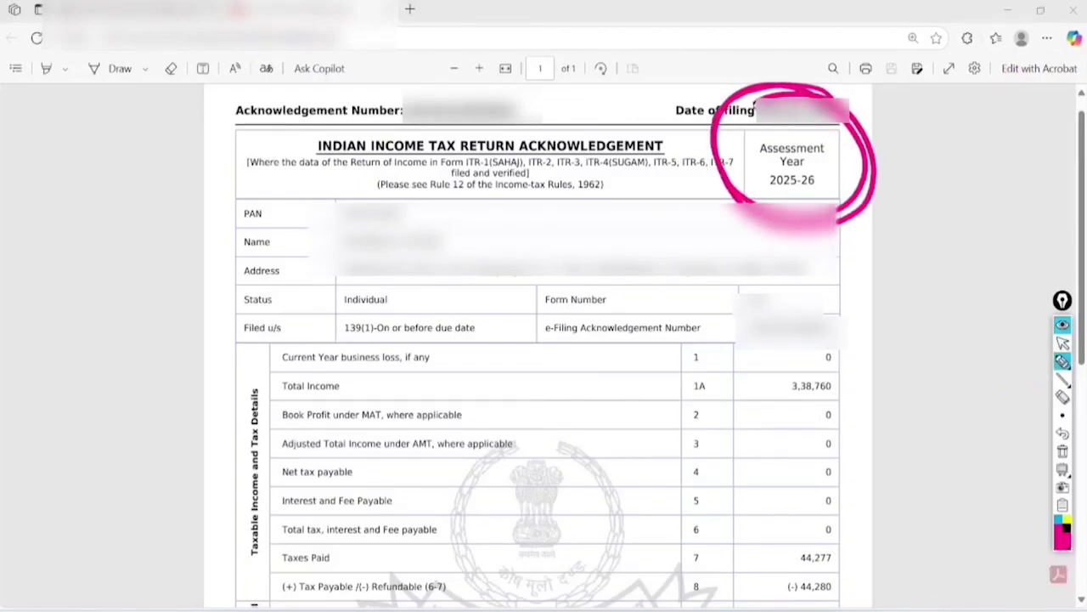
mouse_move(849, 327)
mouse_down()
mouse_move(769, 336)
mouse_move(866, 293)
mouse_move(785, 297)
mouse_up()
mouse_move(847, 531)
mouse_down()
mouse_move(842, 484)
mouse_move(822, 498)
mouse_up()
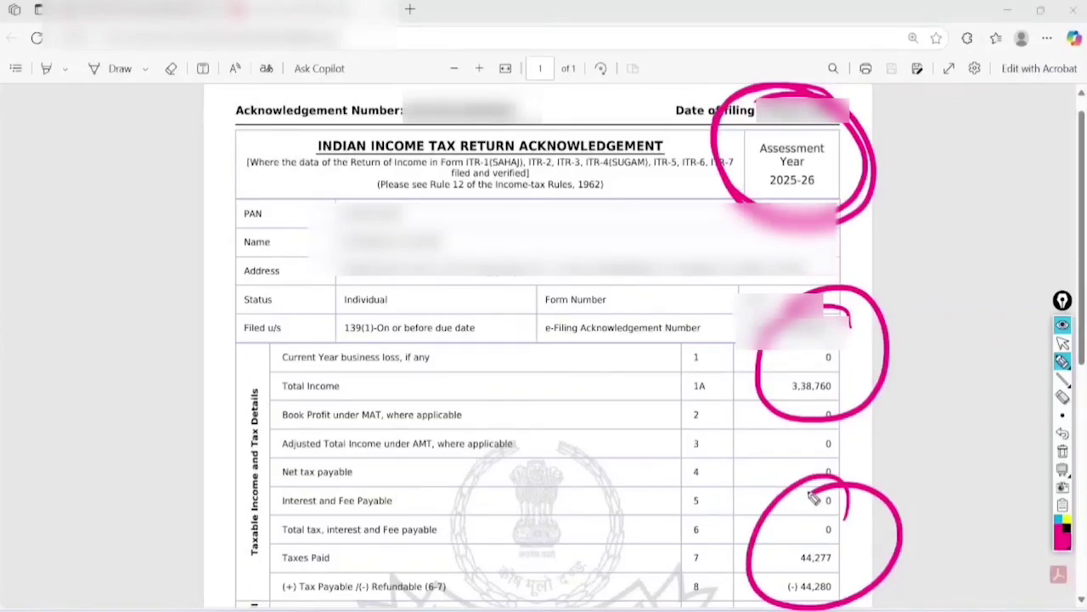
mouse_move(100, 283)
mouse_down()
mouse_move(105, 199)
mouse_move(173, 199)
mouse_move(159, 245)
mouse_move(177, 286)
mouse_move(175, 318)
mouse_move(190, 338)
mouse_move(219, 280)
mouse_move(235, 304)
mouse_up()
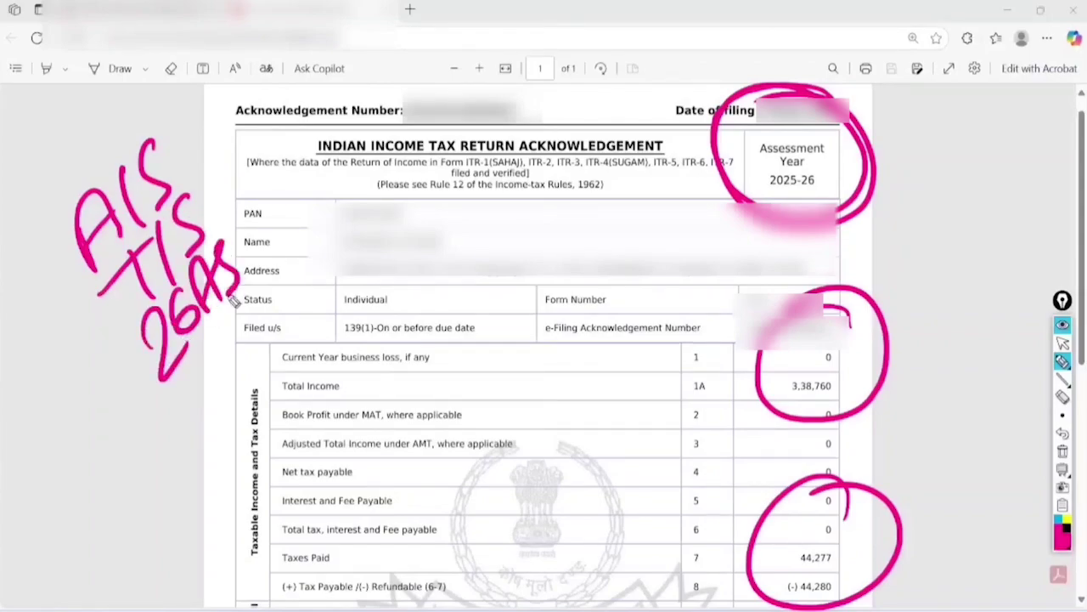
click(1062, 451)
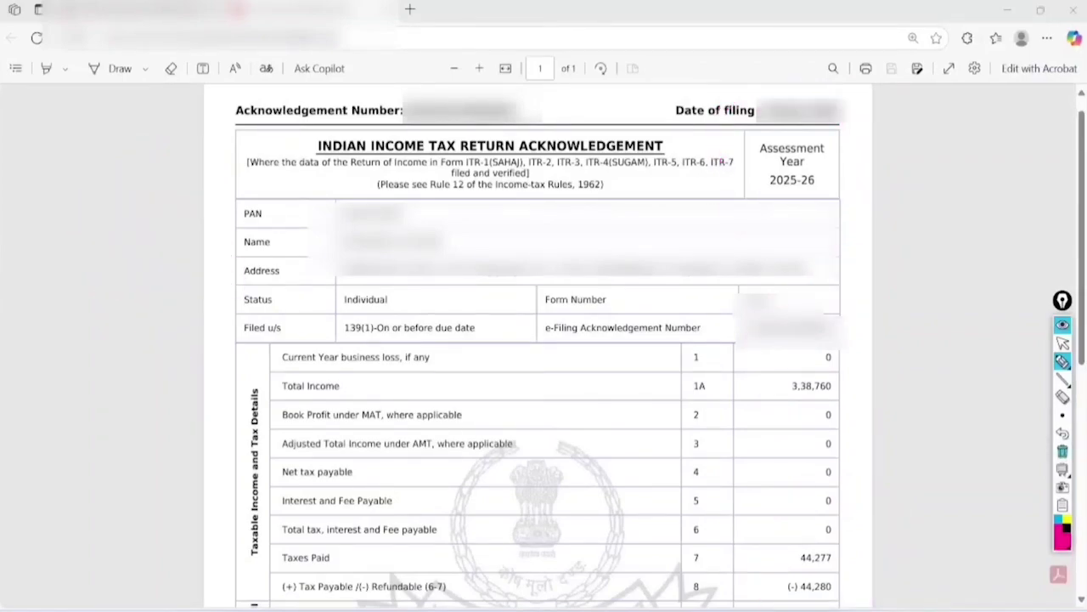
Handwrite the contact phone number beside the acknowledgement in pink, double-underline and circle it, and write a double-underlined "Like" over the page
mouse_move(52, 149)
mouse_down()
mouse_move(49, 209)
mouse_move(97, 133)
mouse_move(127, 143)
mouse_move(156, 133)
mouse_move(148, 111)
mouse_up()
mouse_move(63, 197)
mouse_down()
mouse_move(117, 218)
mouse_move(170, 165)
mouse_move(181, 175)
mouse_move(81, 274)
mouse_move(207, 203)
mouse_up()
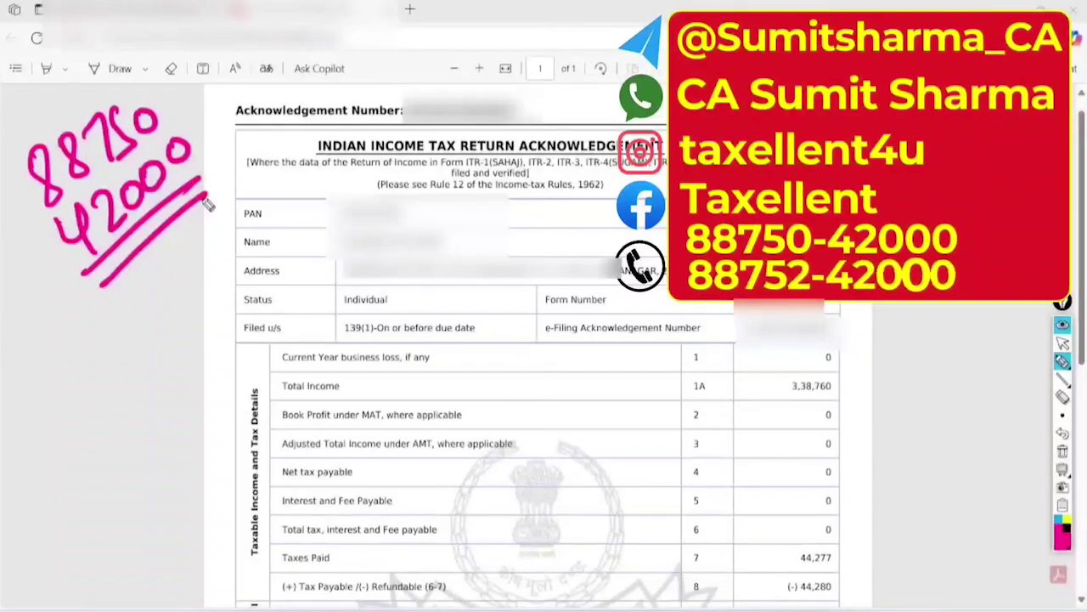
mouse_move(140, 56)
mouse_down()
mouse_move(102, 66)
mouse_move(242, 246)
mouse_move(123, 81)
mouse_up()
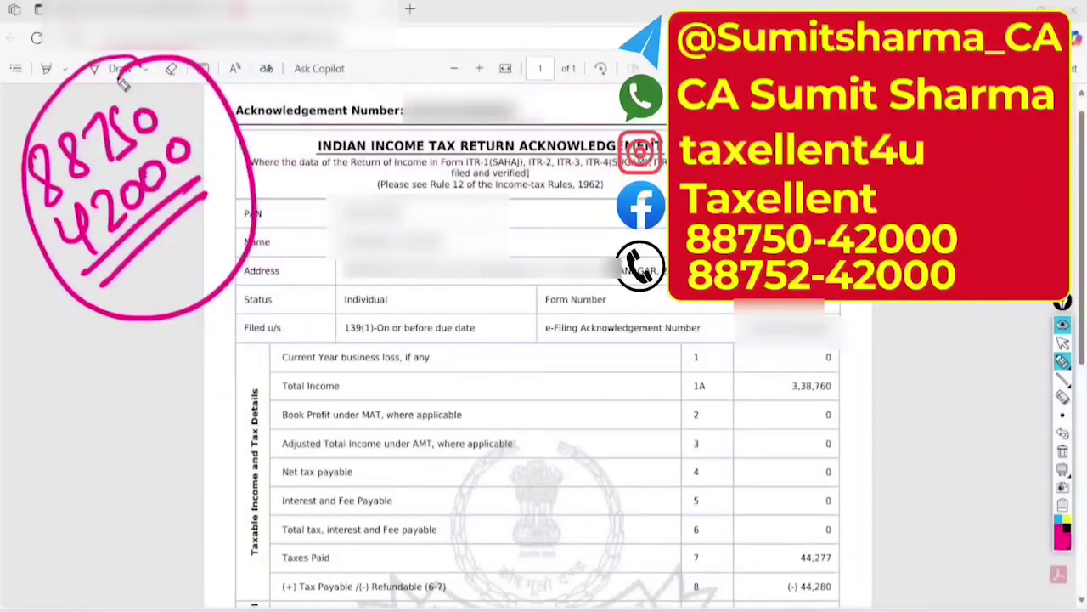
mouse_move(527, 192)
mouse_down()
mouse_move(549, 236)
mouse_move(581, 214)
mouse_move(596, 182)
mouse_move(624, 170)
mouse_up()
drag(554, 252, 645, 202)
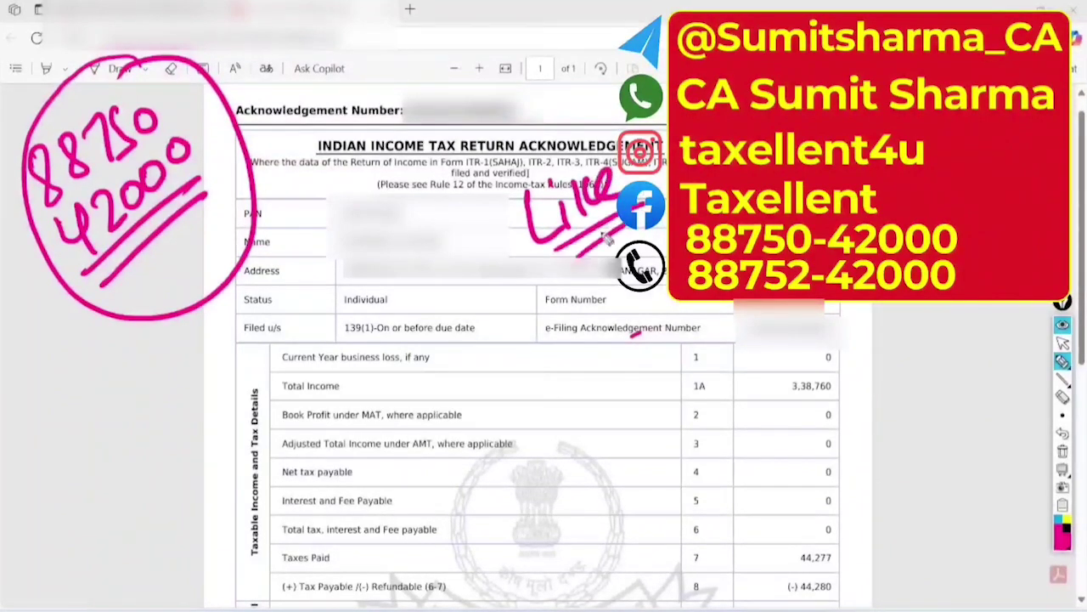